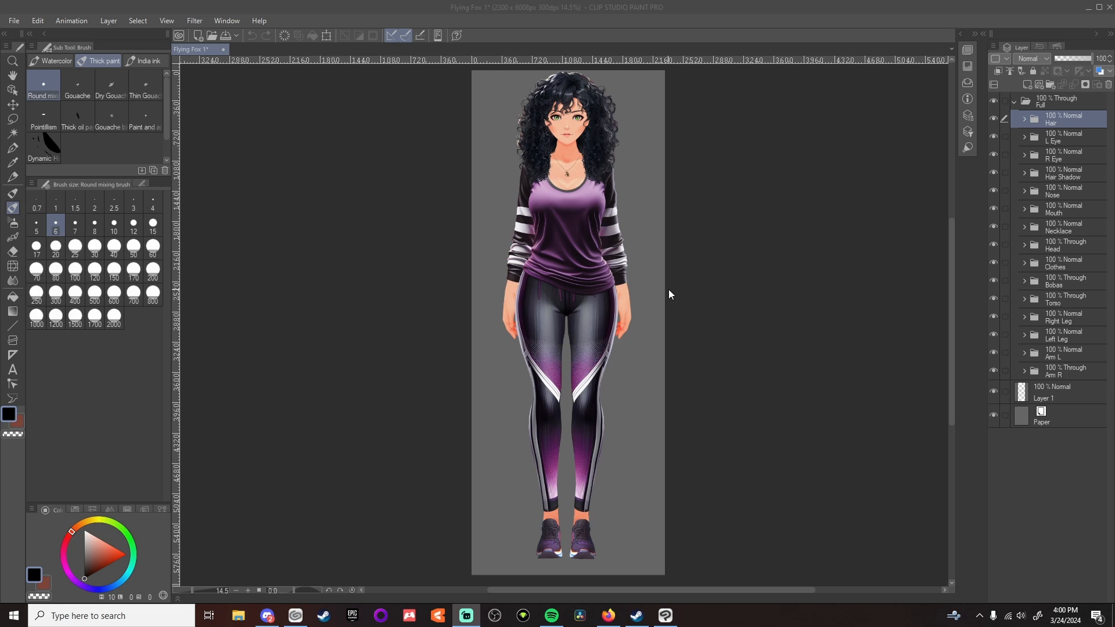
Examine the full-body character artwork up close, from the hair and face down to the shoes and back to the upper body
left_click_drag(949, 295, 946, 296)
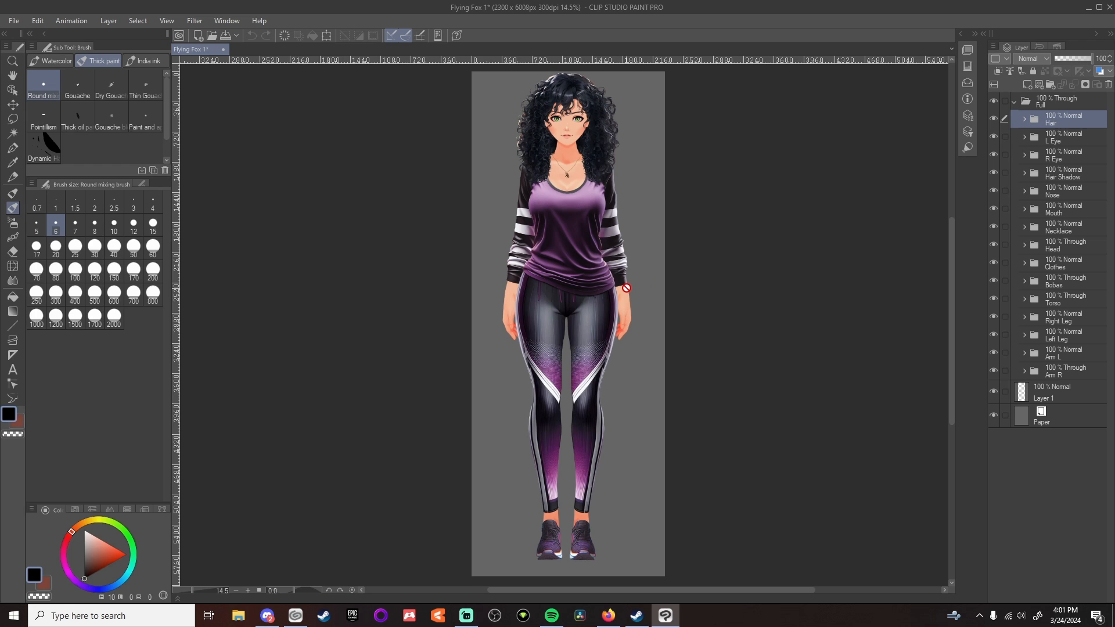
scroll(626, 287, "up", 2)
left_click_drag(953, 318, 933, 261)
scroll(493, 177, "up", 4)
scroll(492, 176, "up", 1)
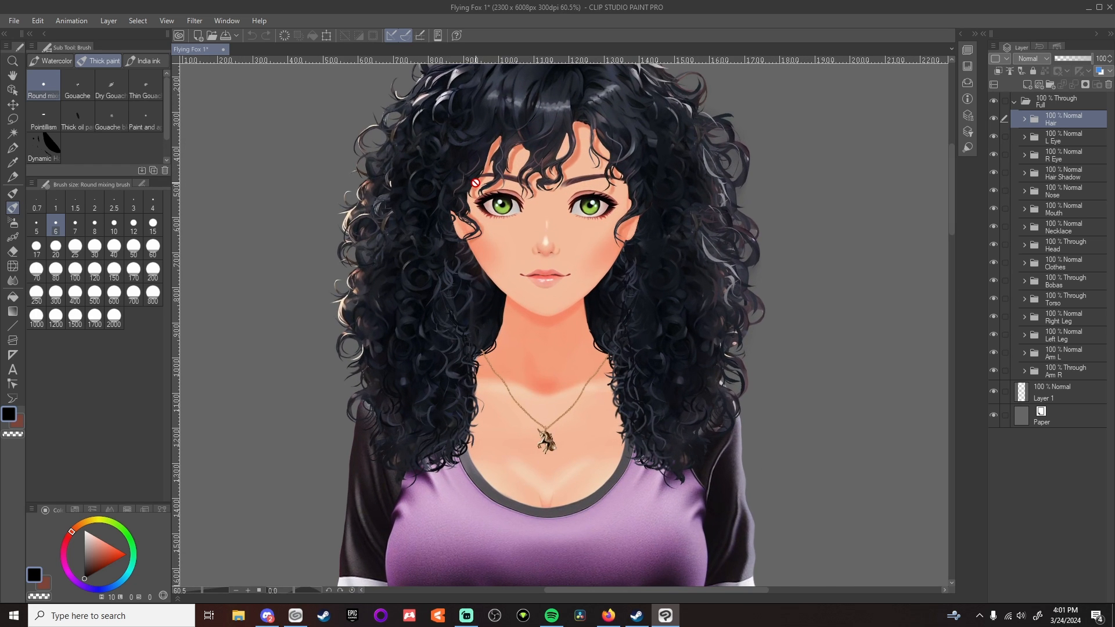
left_click_drag(953, 262, 951, 248)
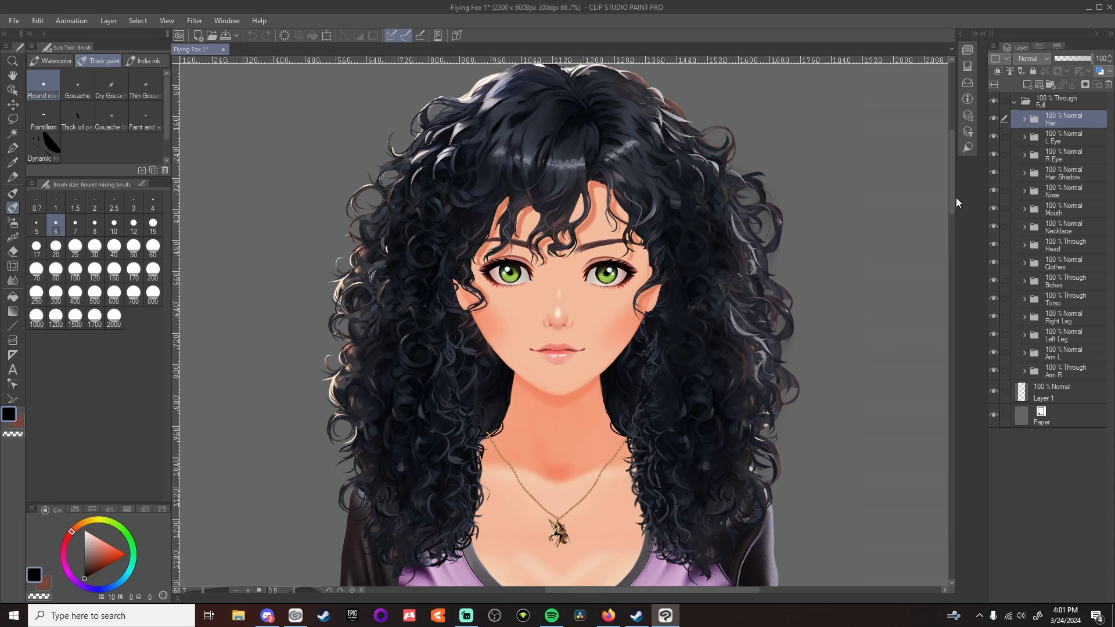
left_click_drag(955, 197, 691, 432)
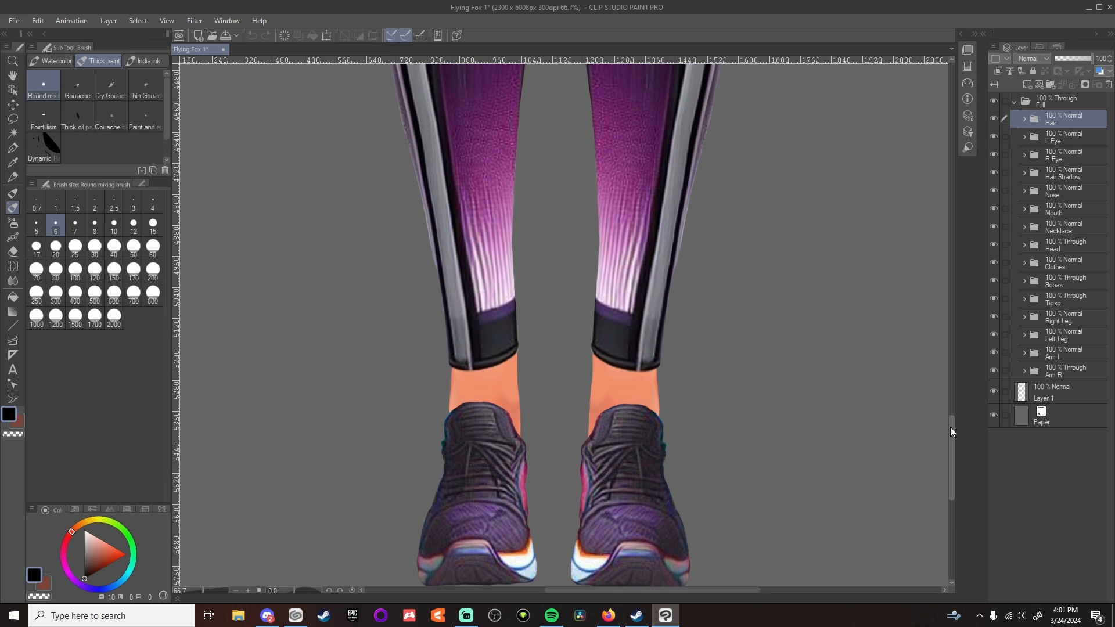
scroll(950, 433, "up", 2)
left_click_drag(950, 433, 1008, 152)
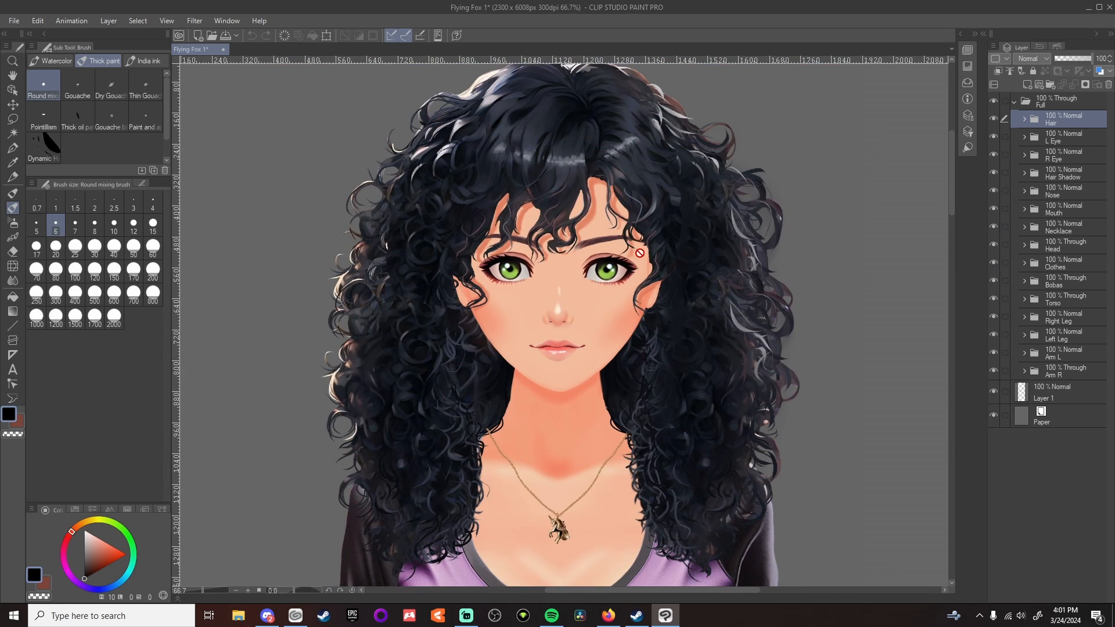
scroll(789, 348, "down", 1)
scroll(790, 349, "down", 2)
left_click_drag(952, 228, 952, 252)
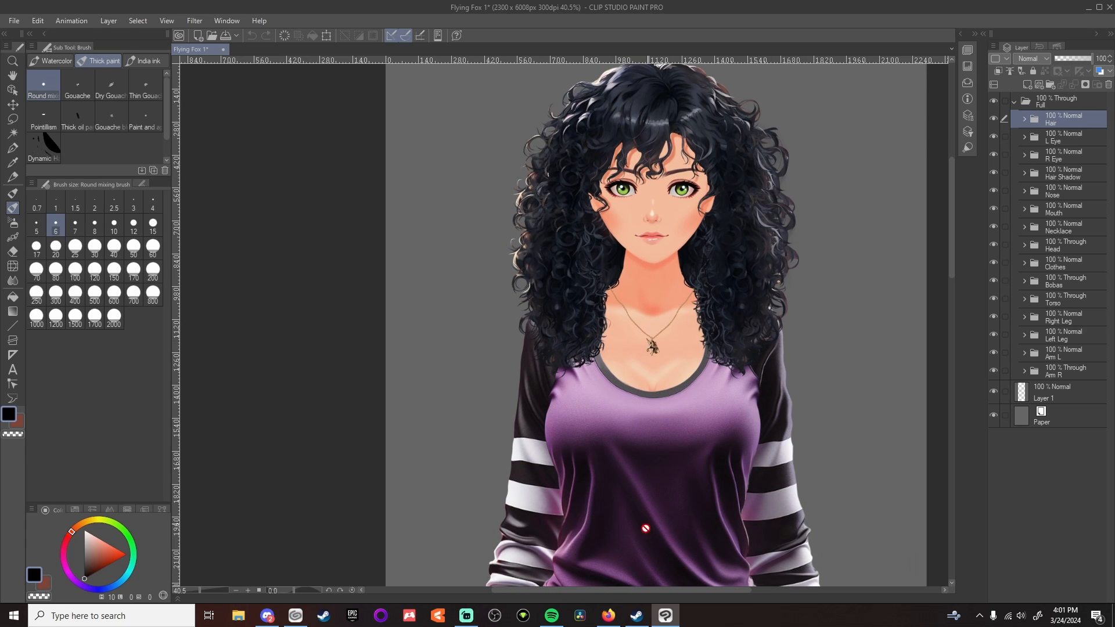
left_click_drag(649, 592, 675, 592)
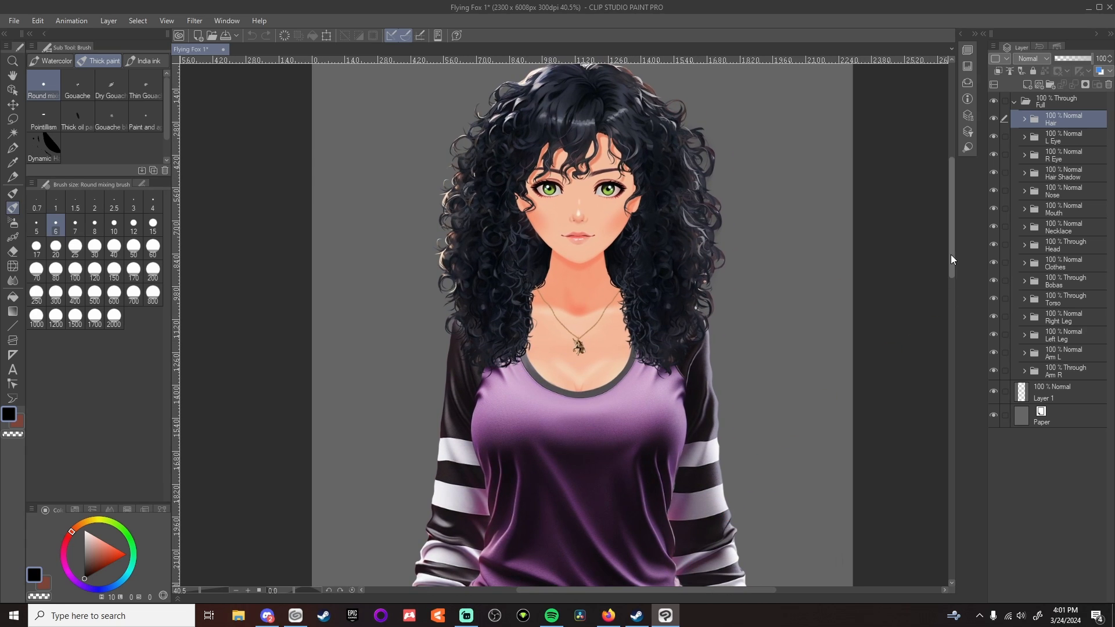
Expand the Hair, L Eye and R Eye folders to examine the separate layers inside each
left_click(1025, 119)
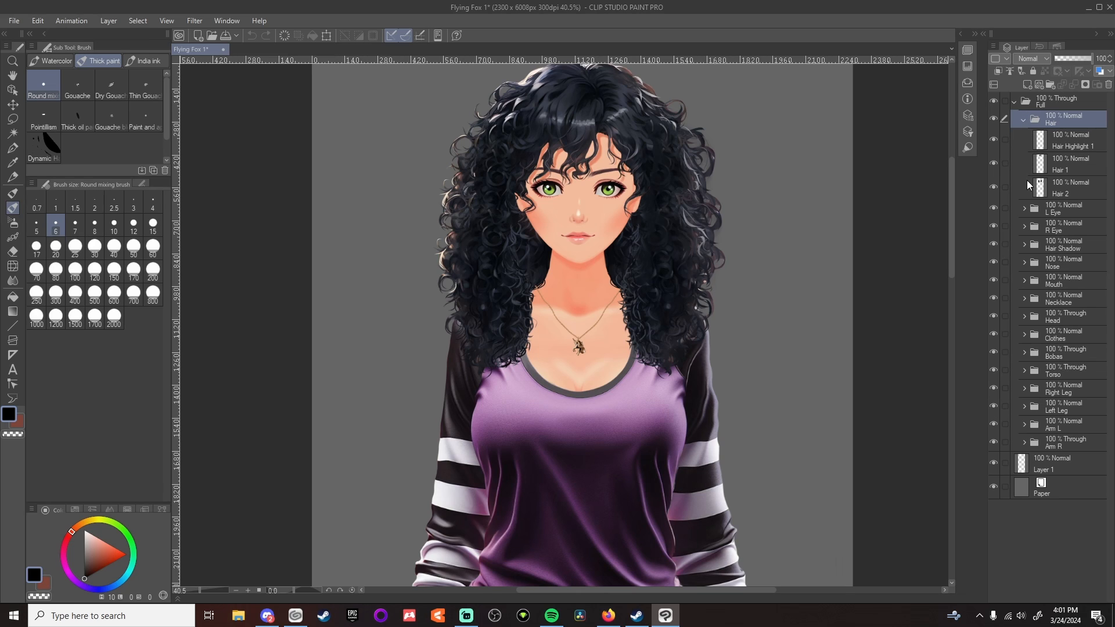
left_click(1025, 209)
scroll(1042, 360, "down", 2)
left_click(1024, 381)
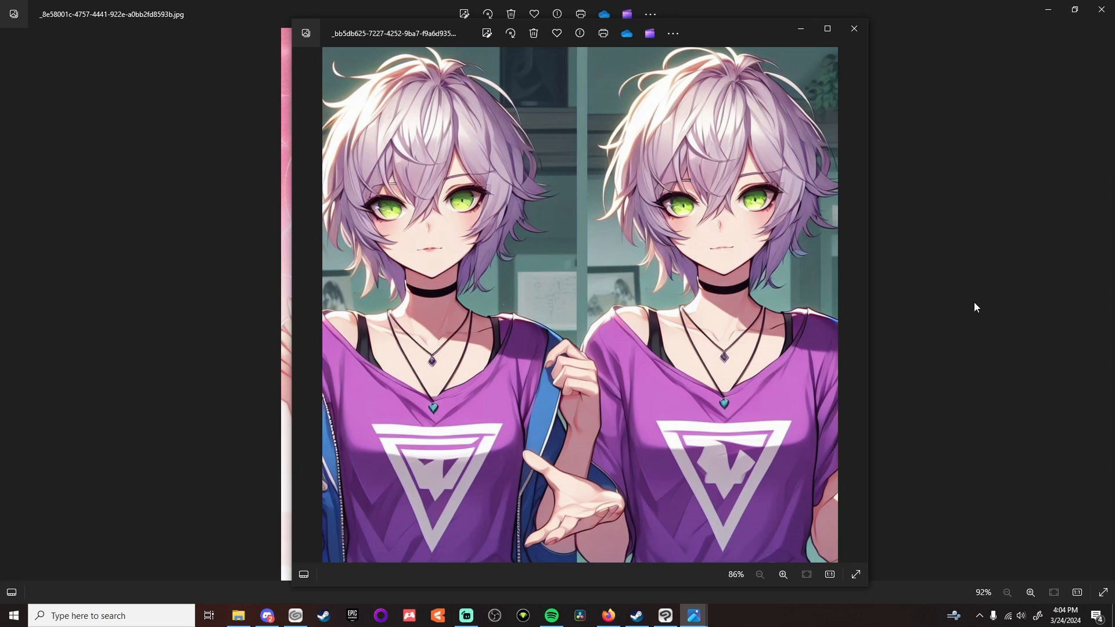
Close the open anime reference images and return to the Flying Fox artwork in Clip Studio Paint
left_click(853, 28)
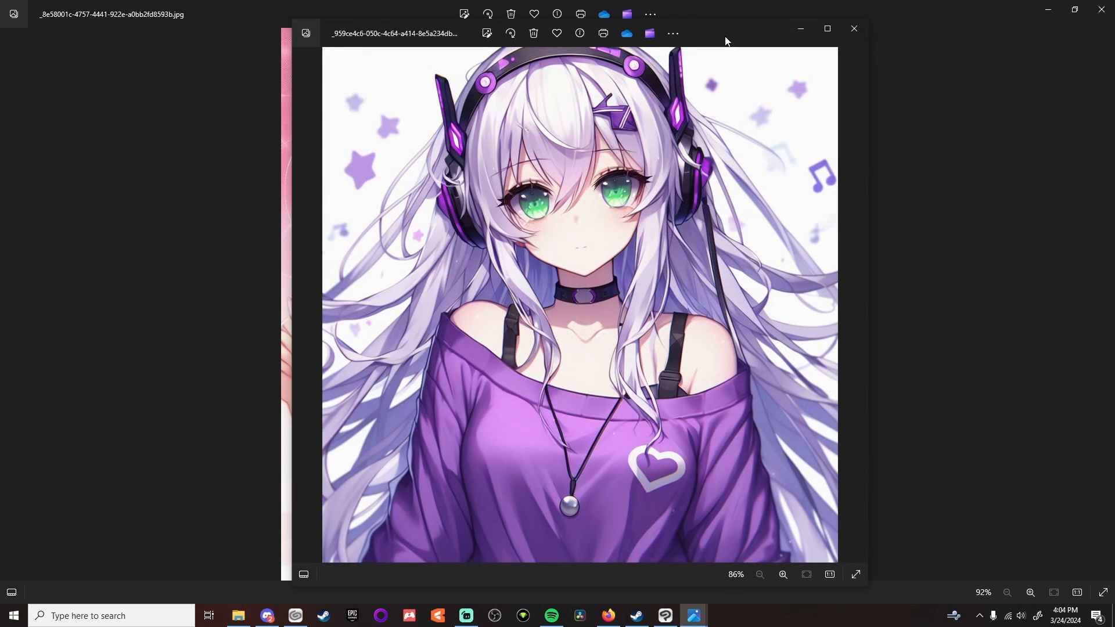
left_click(853, 28)
left_click(1096, 20)
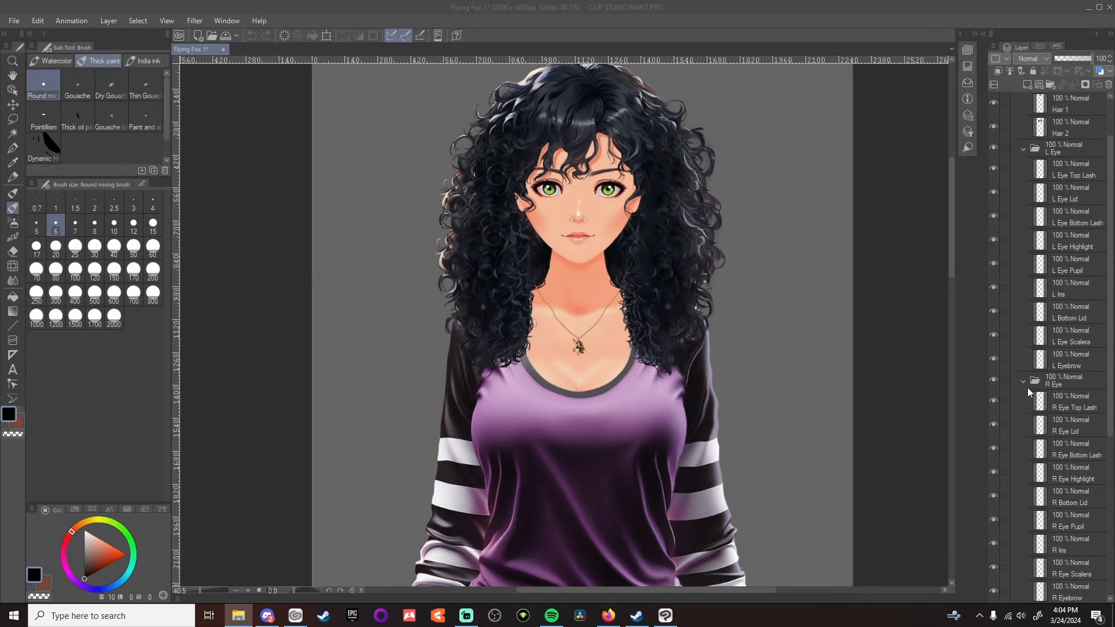
Collapse the R Eye, L Eye and Hair layer folders
left_click(1022, 381)
left_click(1023, 150)
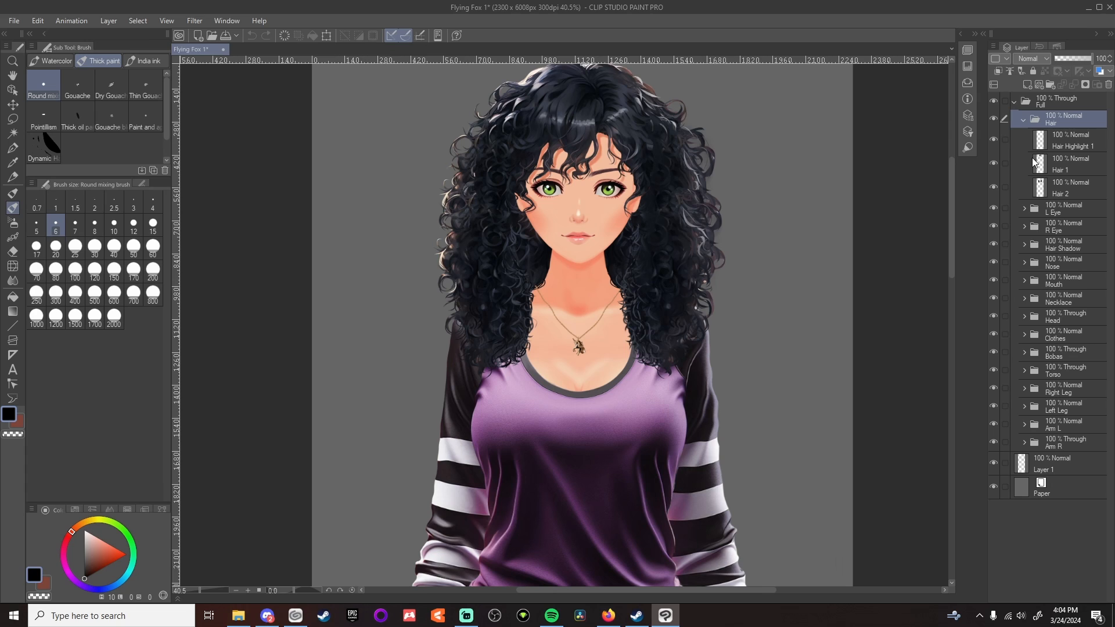
left_click(1023, 119)
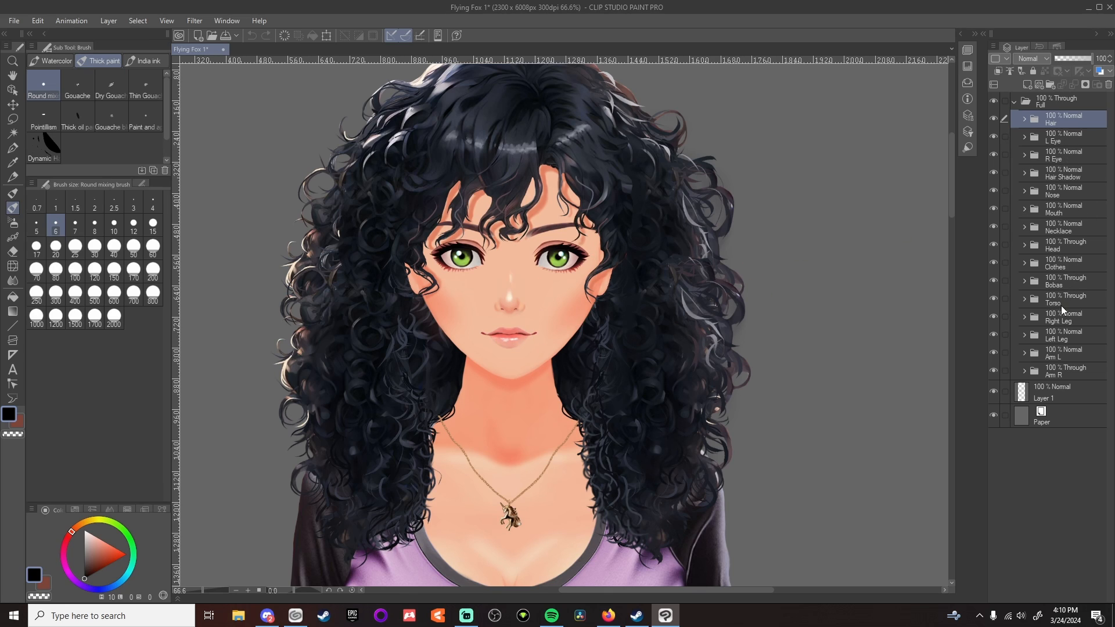
Expand the L Eye folder, hide its layers one by one from L Eye Top Lash to L Eyebrow, and show them all again
left_click(1024, 137)
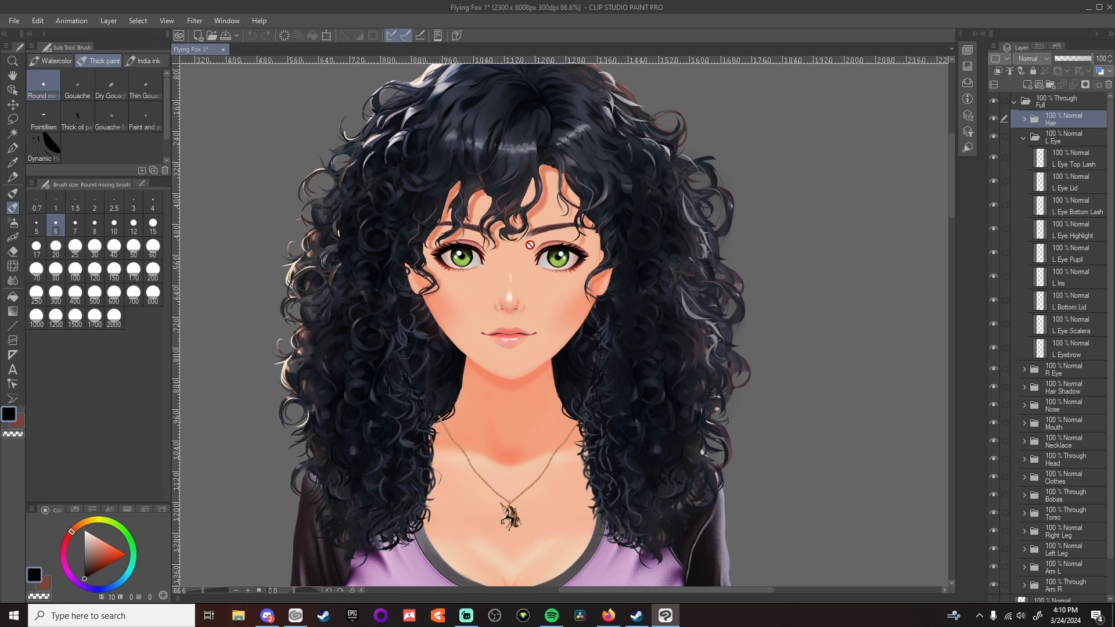
left_click(995, 137)
left_click(995, 137)
left_click(994, 156)
left_click(993, 181)
left_click(993, 205)
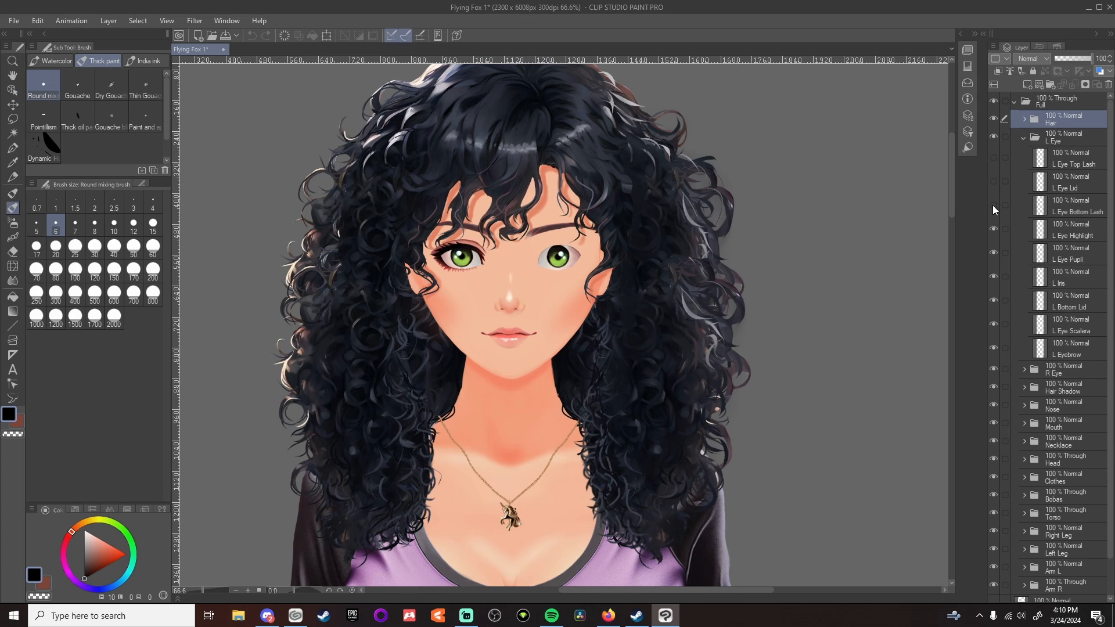
left_click(994, 230)
left_click(993, 253)
left_click(993, 277)
left_click(993, 301)
left_click(994, 325)
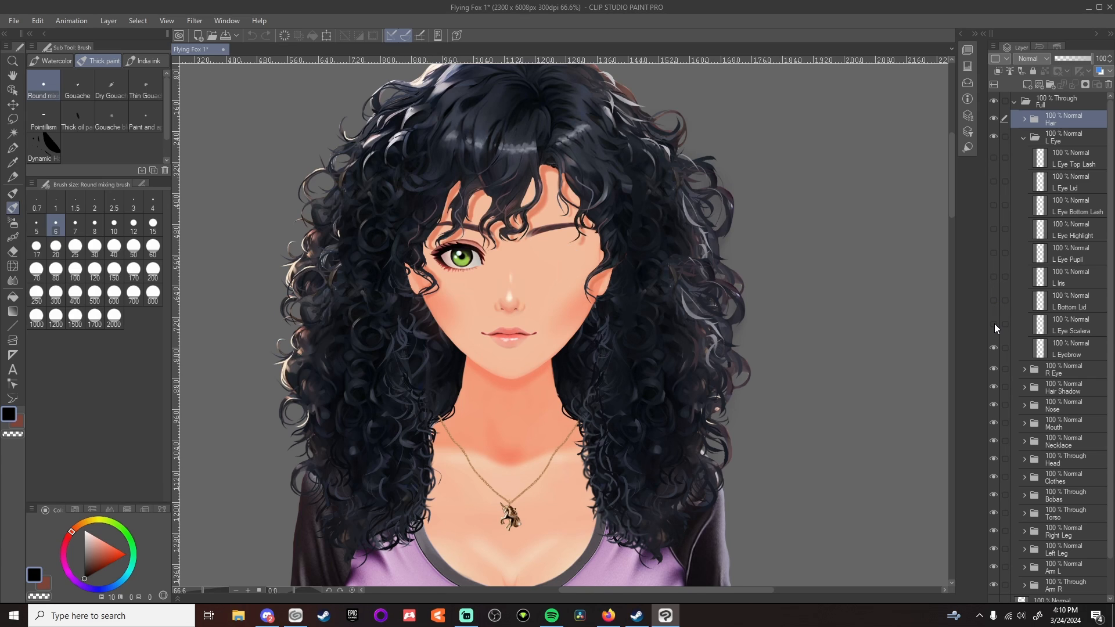
left_click(994, 349)
left_click_drag(993, 348, 994, 157)
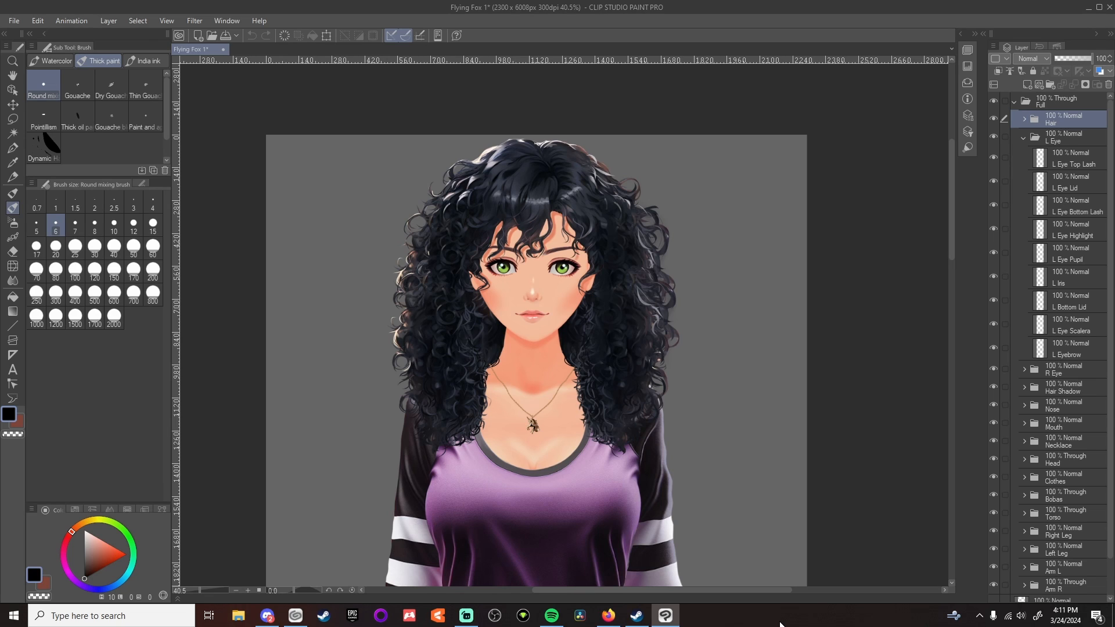
Switch to Fotor in the browser and view the portrait with curly black hair and a black top from the earlier creations
left_click(607, 618)
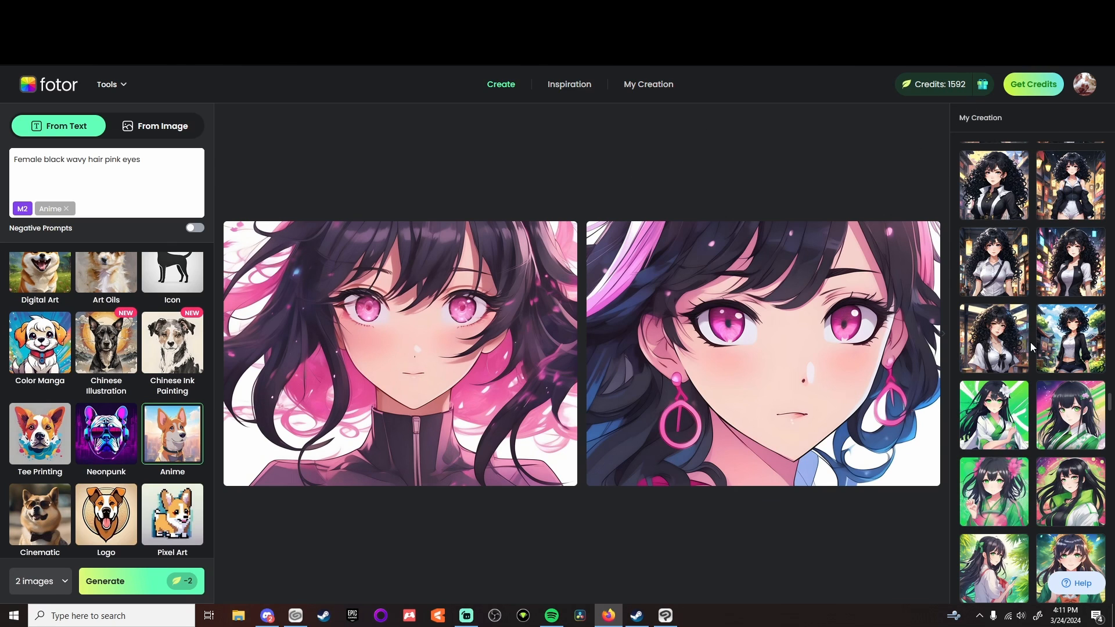
scroll(1030, 342, "up", 5)
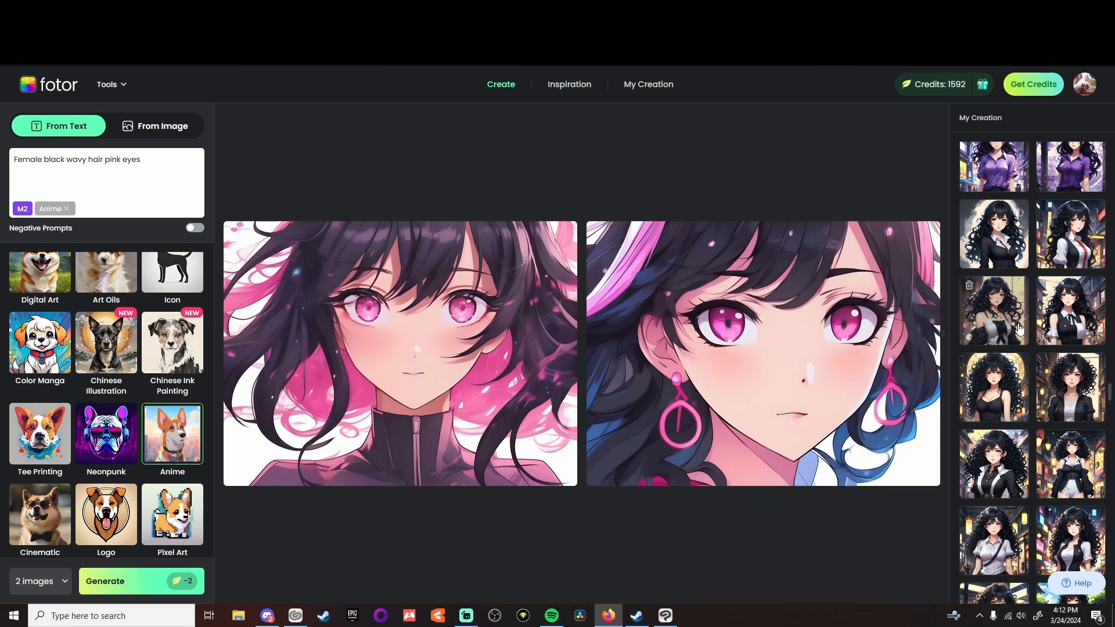
left_click(1025, 386)
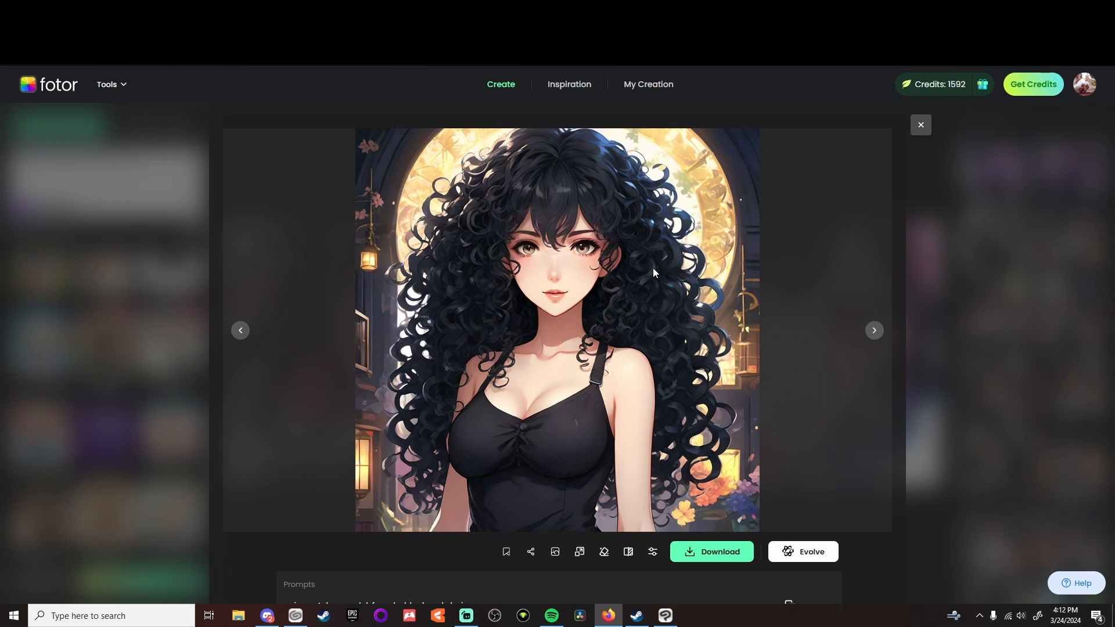
left_click(921, 125)
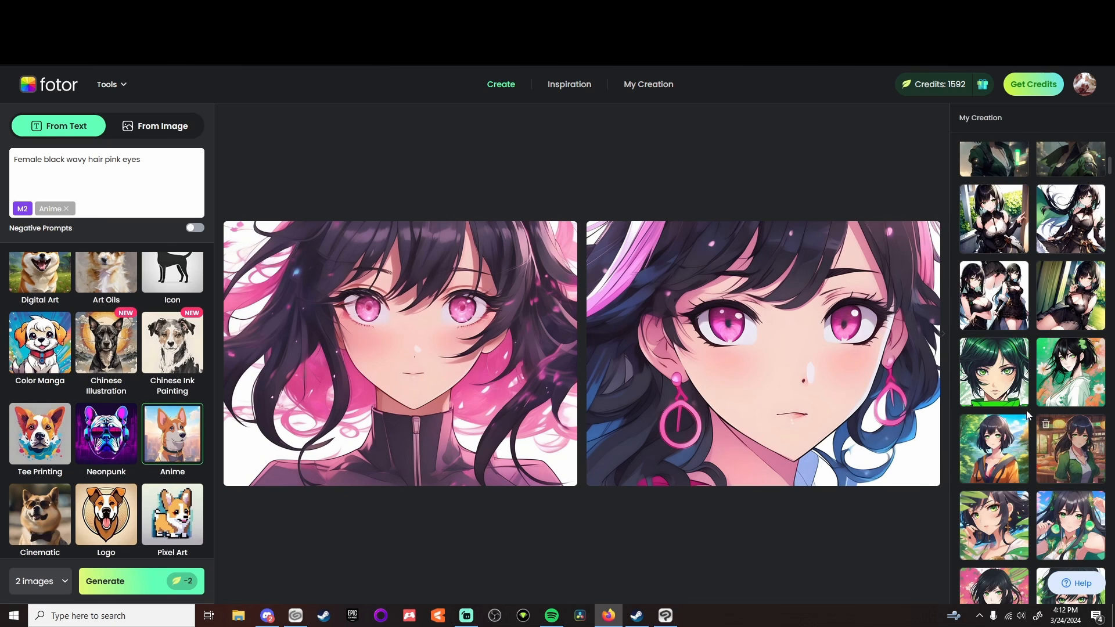
Open the dark green-haired portrait with the green collar from the earlier creations and download it
left_click(1002, 386)
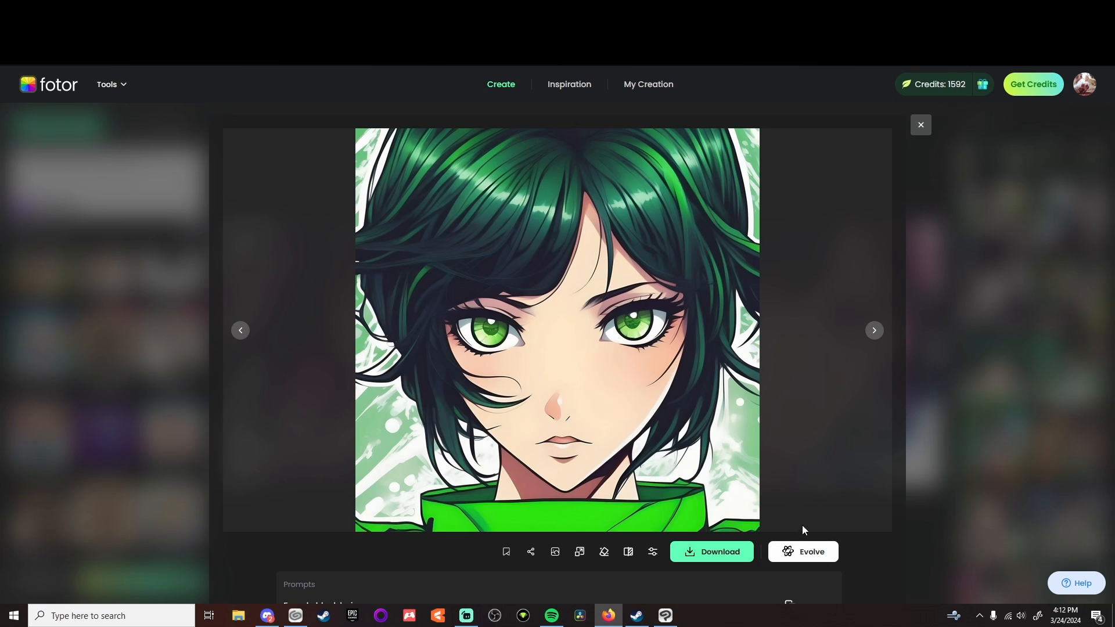
left_click(714, 554)
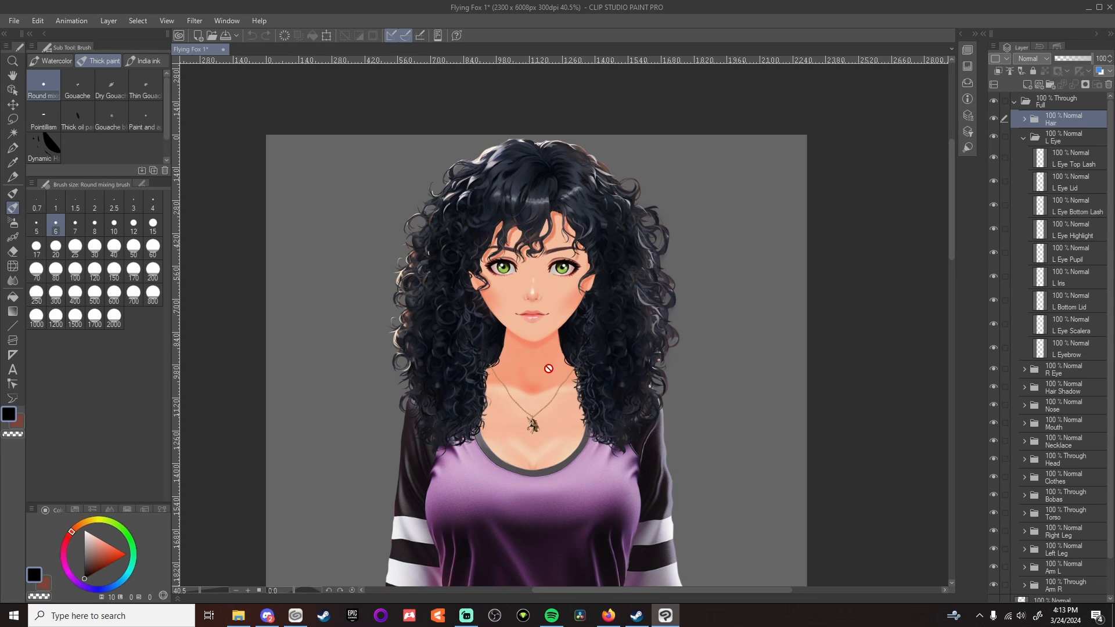
Switch back to Fotor and examine the style choices and several earlier portraits, including green-haired, black-dress, wavy-haired and pink-eyed ones
left_click(608, 615)
scroll(177, 413, "down", 2)
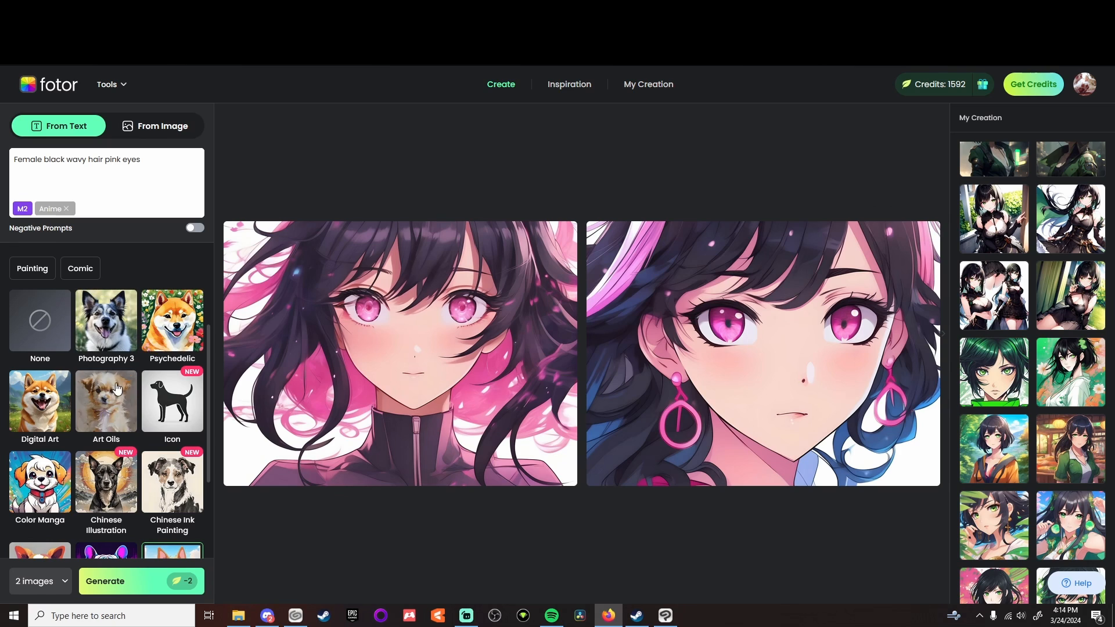
scroll(122, 441, "down", 3)
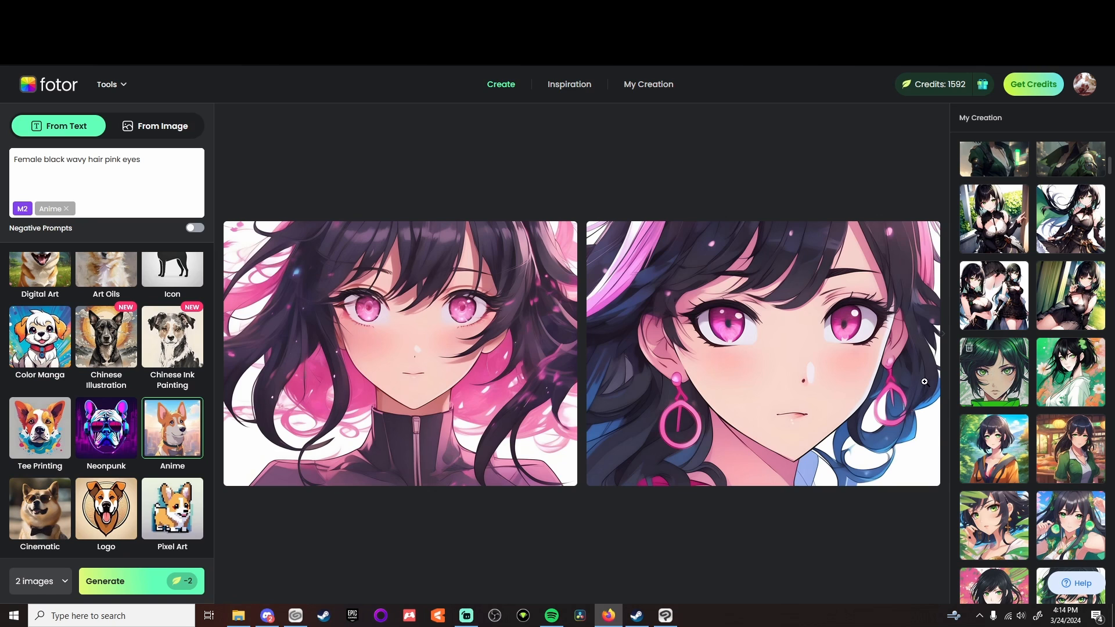
left_click(999, 393)
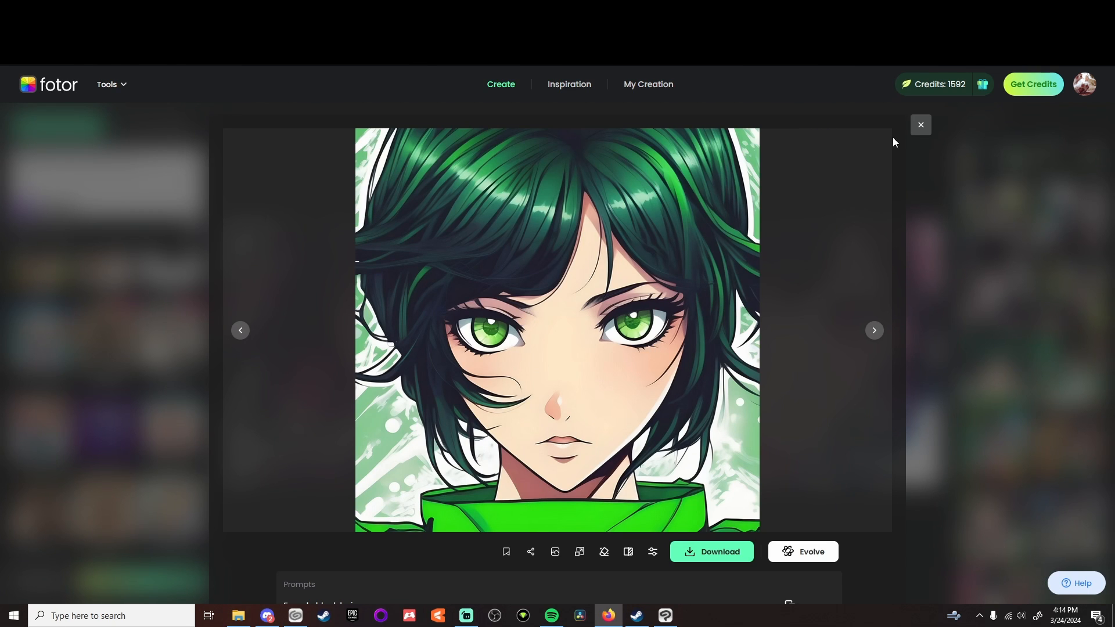
left_click(922, 126)
left_click(994, 504)
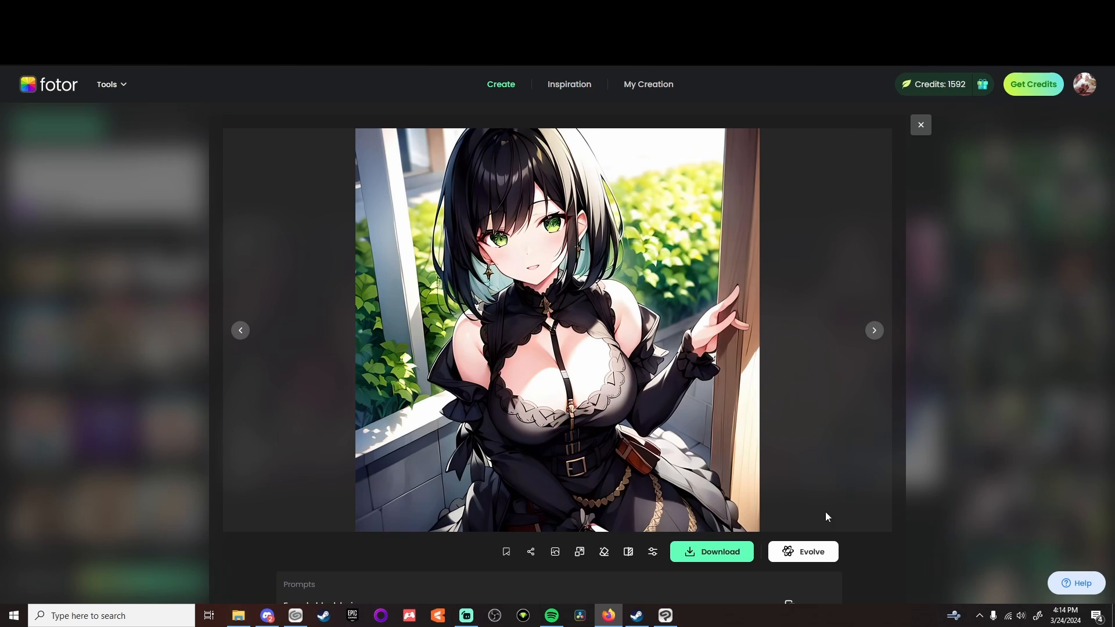
left_click(899, 148)
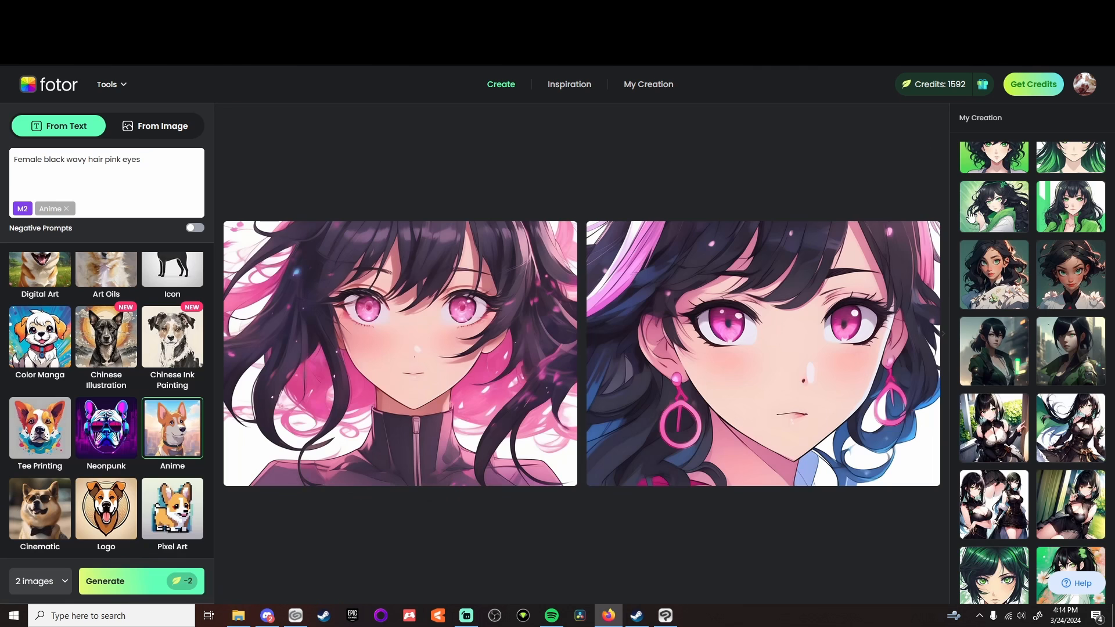
scroll(994, 364, "up", 3)
left_click(994, 365)
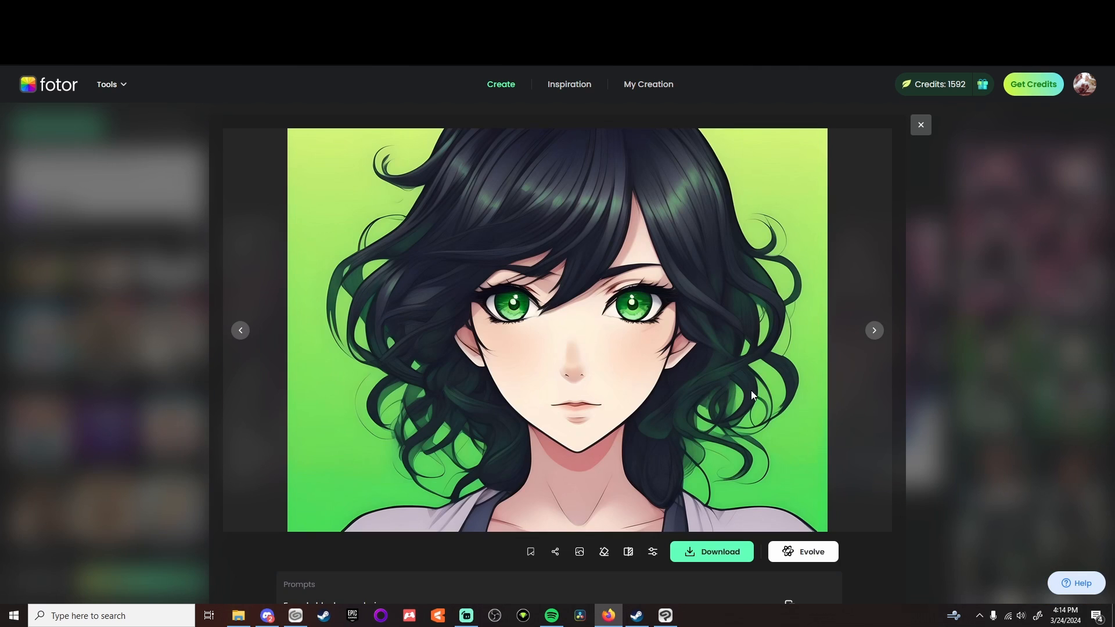
left_click(921, 125)
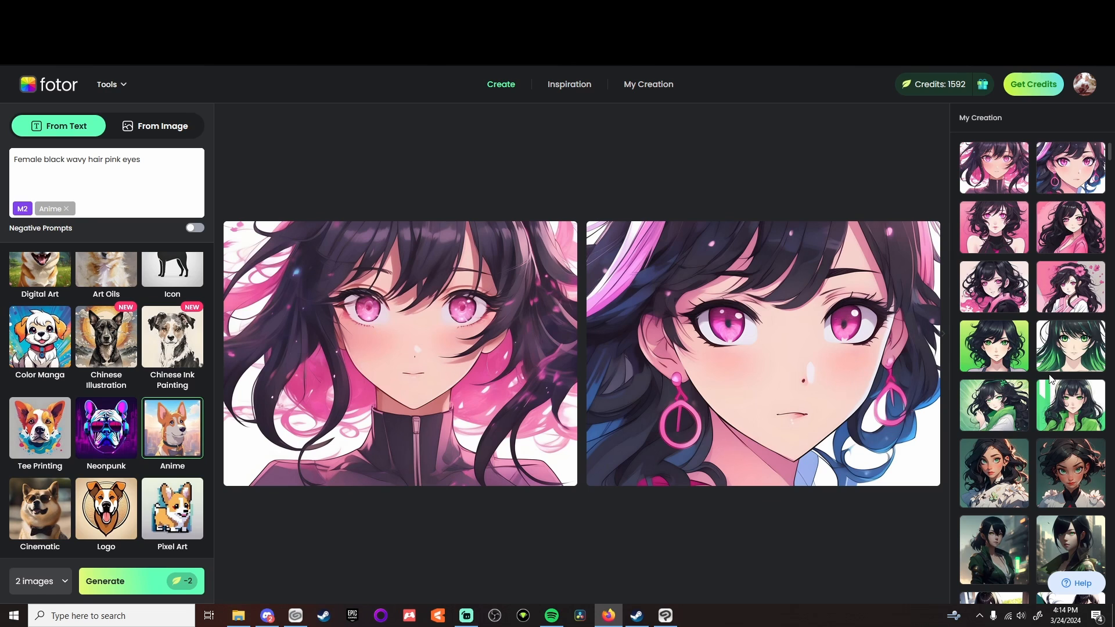
left_click(1073, 177)
left_click(921, 125)
Change the style to Digital Art and generate two images from the prompt "Female black wavy hair pink eyes"
scroll(64, 388, "up", 4)
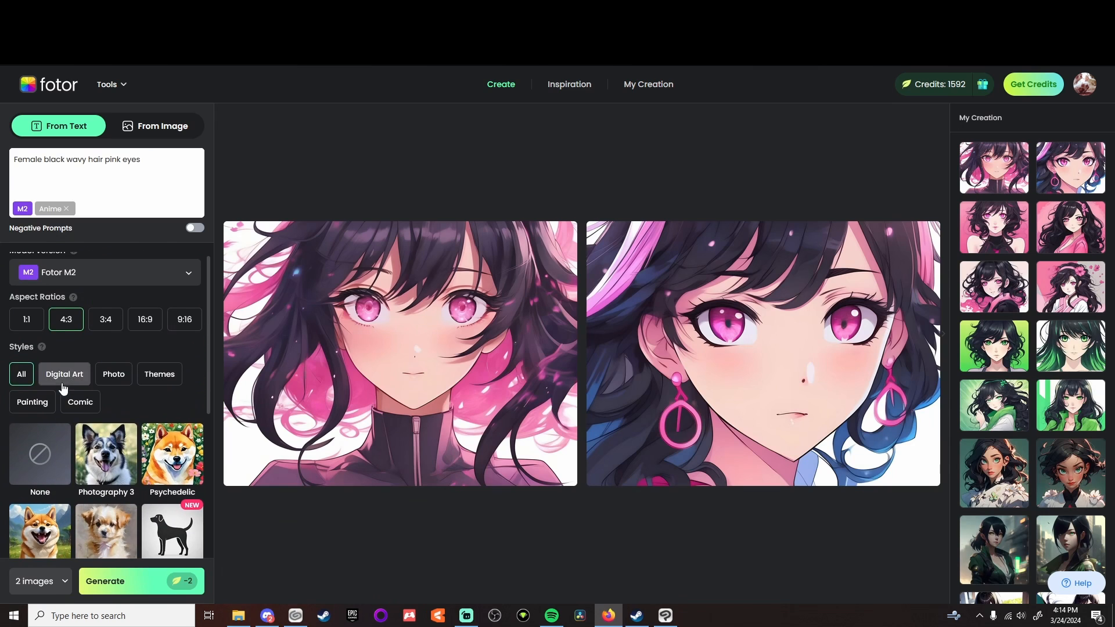
scroll(64, 388, "down", 3)
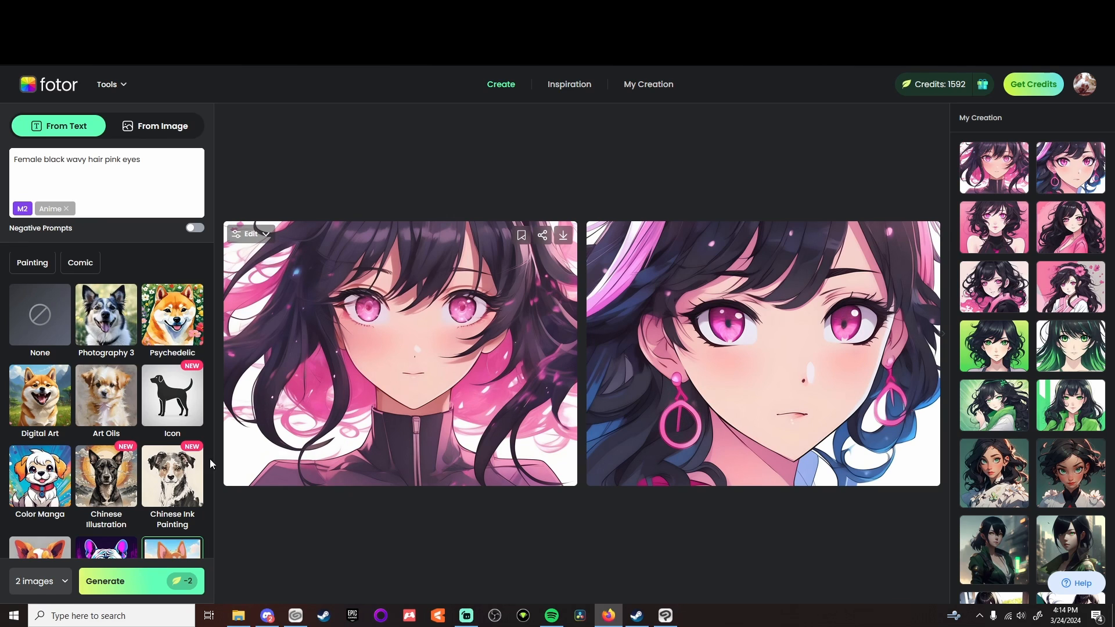
scroll(42, 349, "down", 2)
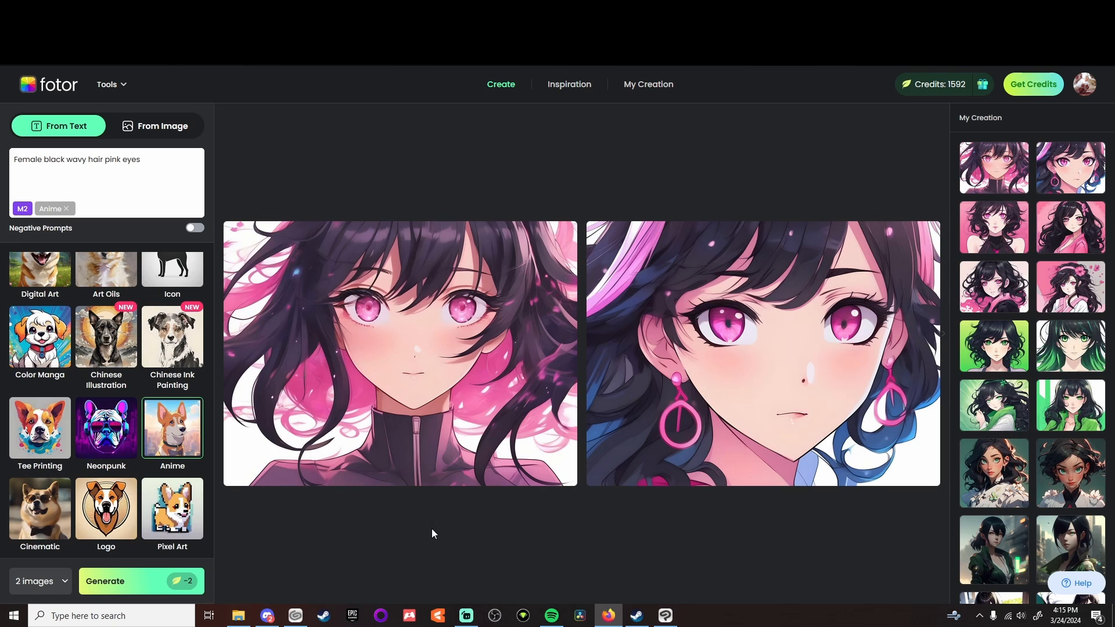
scroll(166, 526, "up", 3)
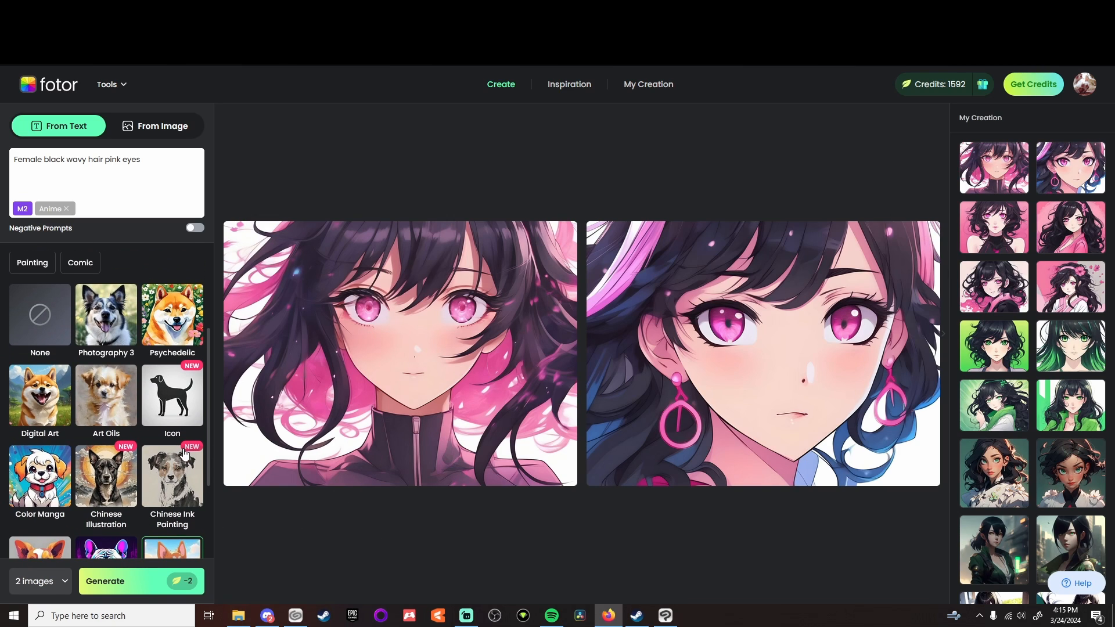
left_click(43, 400)
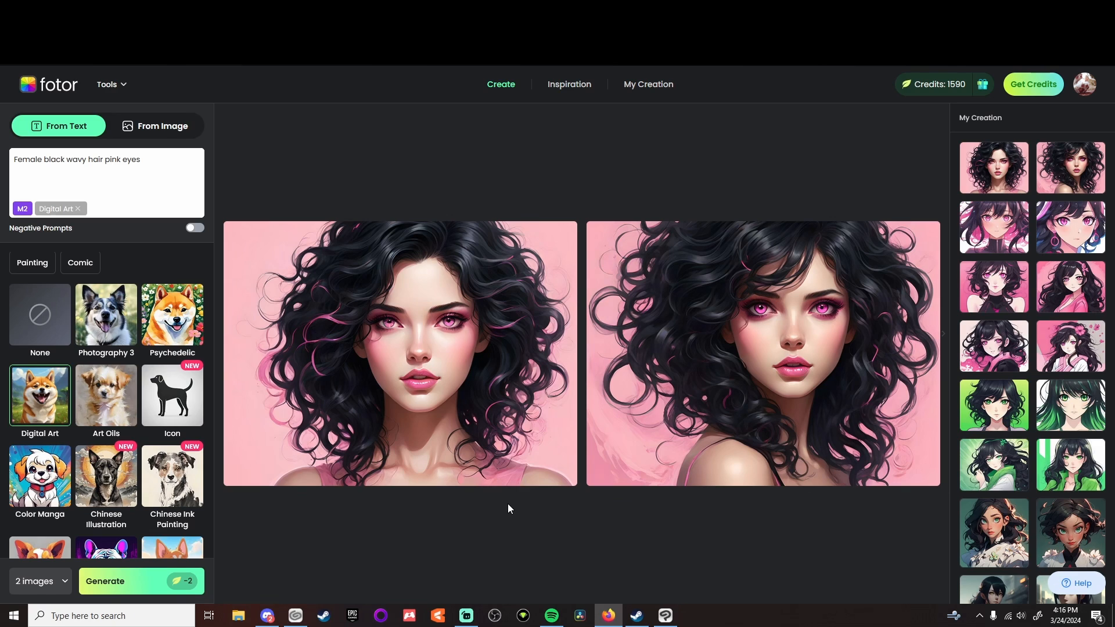
Download the first of the two Digital Art portraits with curly black hair and pink eyes, and dismiss the download confirmation
left_click(1062, 430)
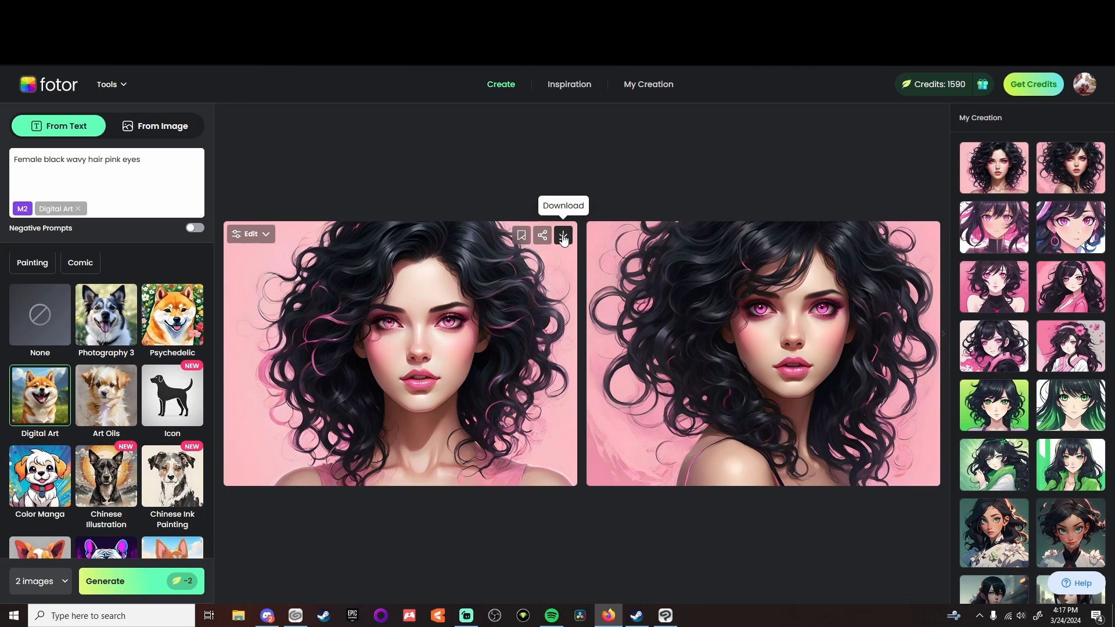
left_click(562, 238)
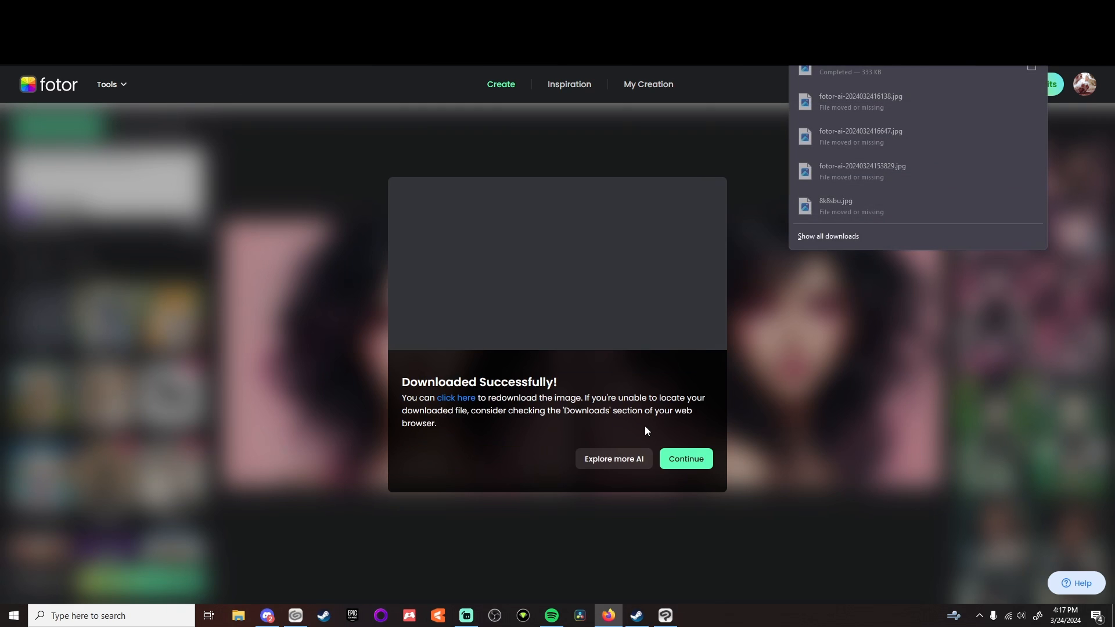
left_click(685, 458)
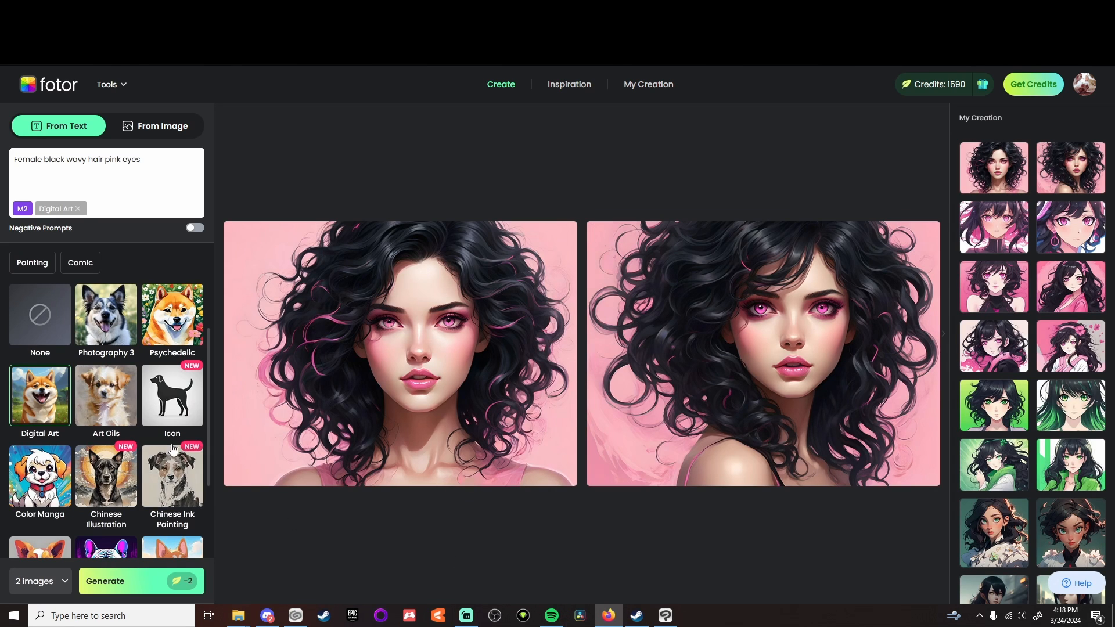
Add "anime" to the end of the prompt and generate two more images in the Digital Art style
left_click(149, 162)
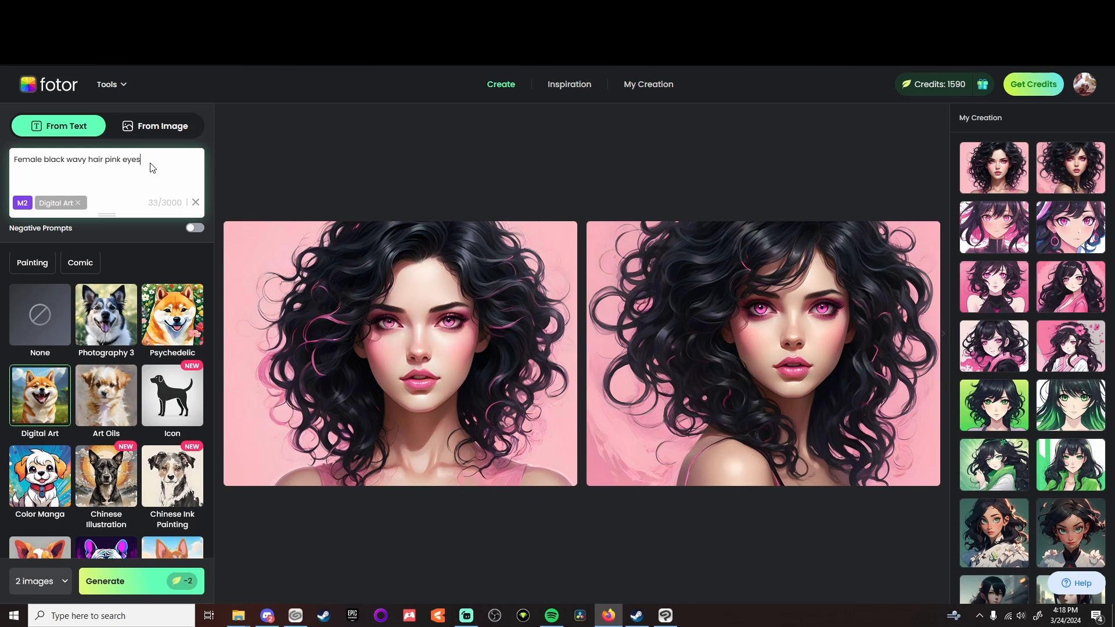
type("anime")
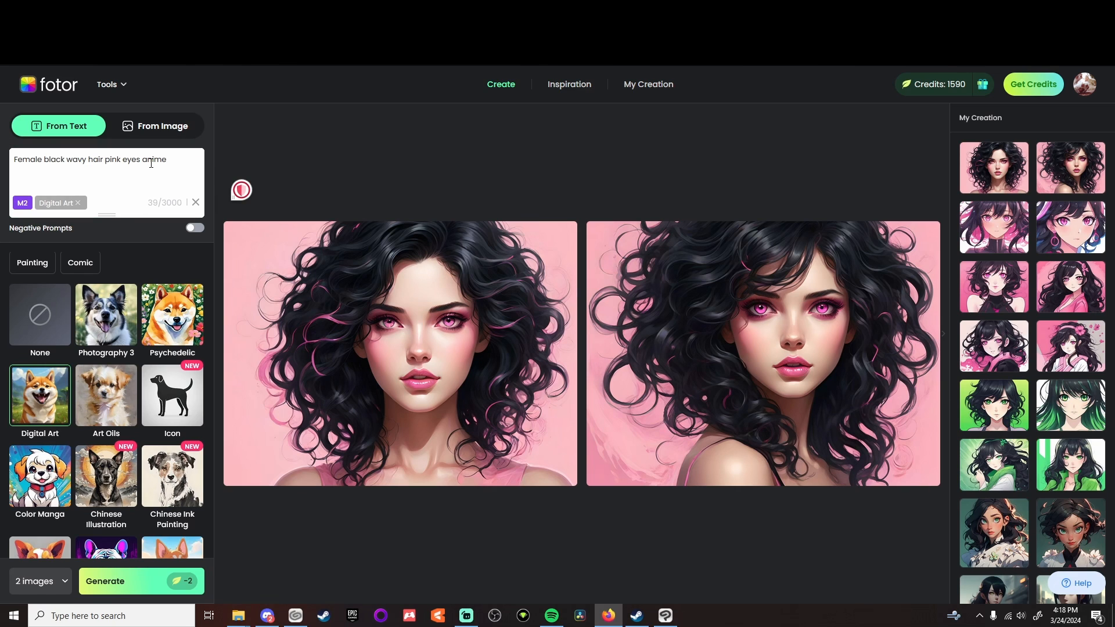
scroll(116, 490, "down", 1)
left_click(134, 582)
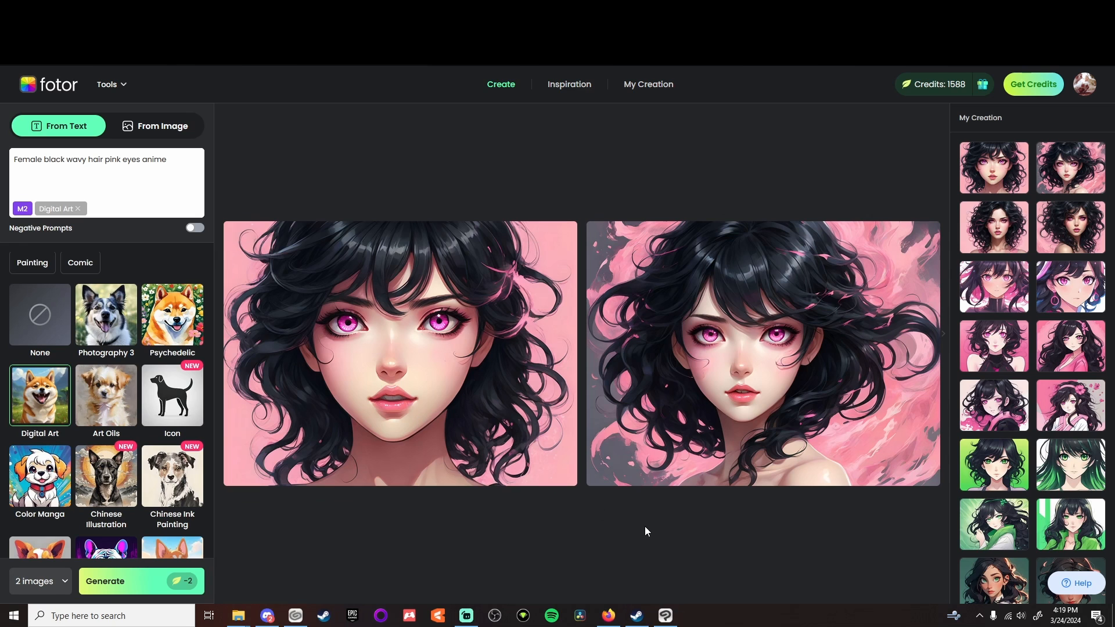
Switch to Clip Studio Paint and examine the character's face, curly hair and upper body up close
left_click(665, 616)
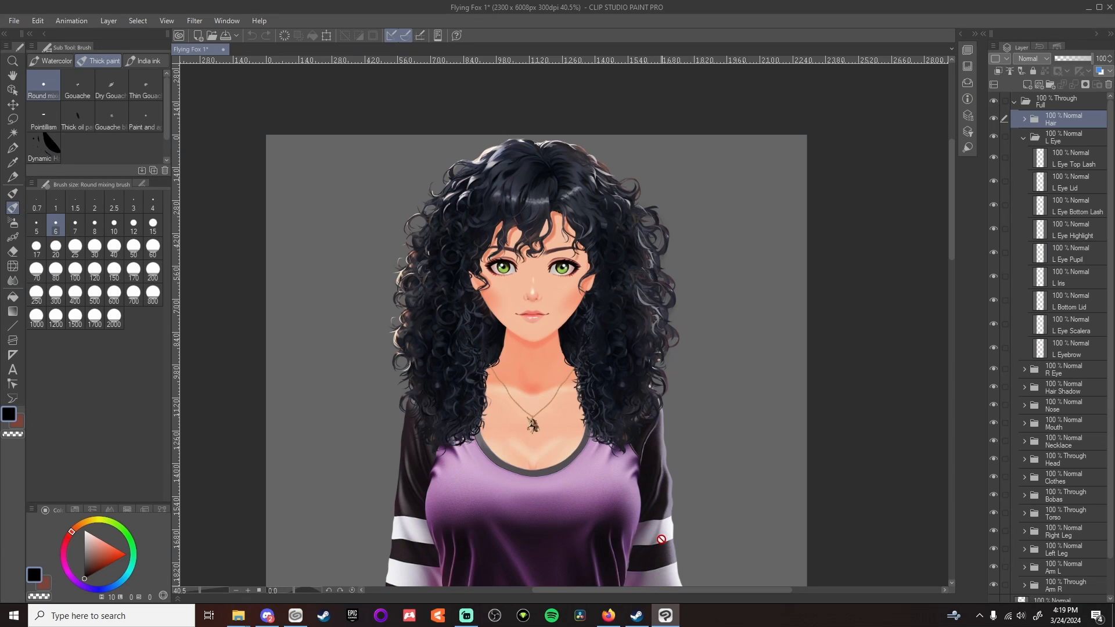
scroll(524, 294, "up", 4)
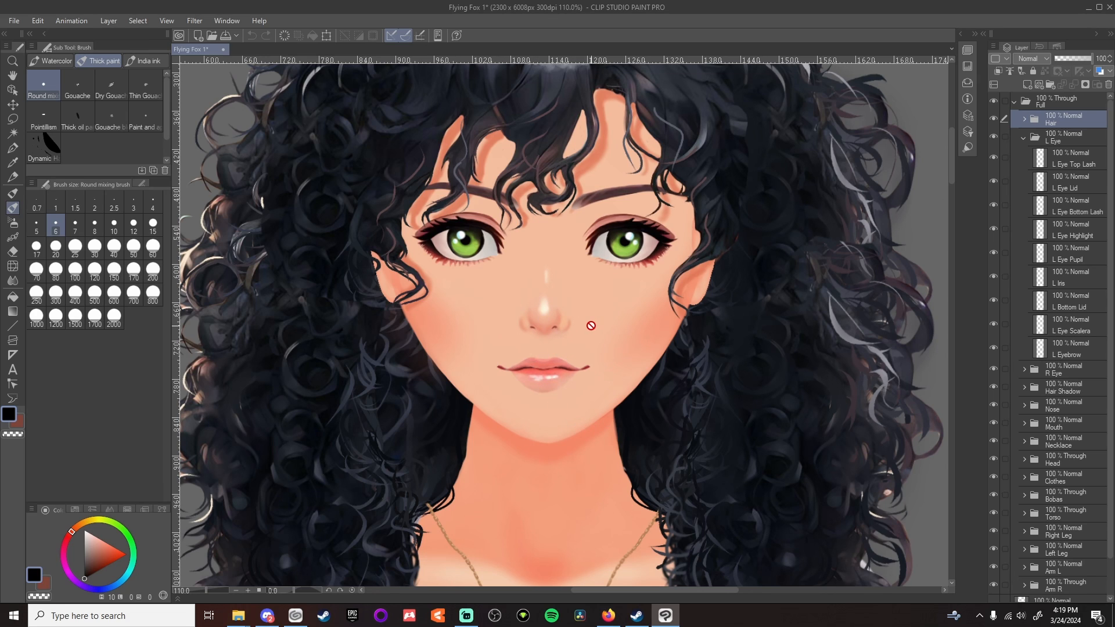
scroll(610, 376, "down", 3)
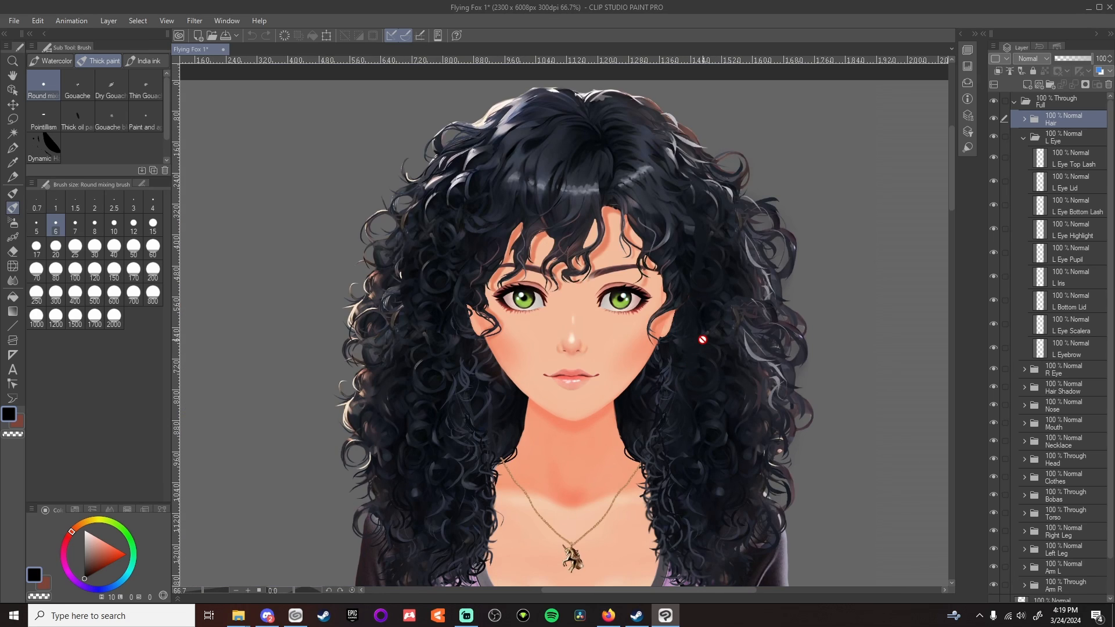
left_click_drag(951, 179, 951, 197)
scroll(803, 289, "down", 2)
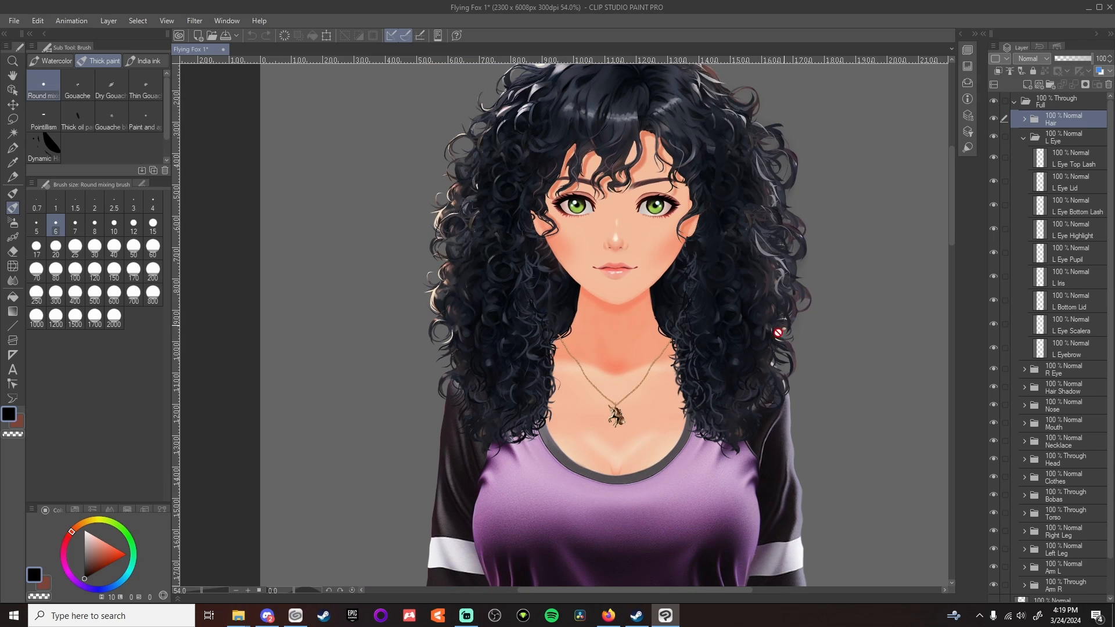
left_click_drag(667, 590, 709, 550)
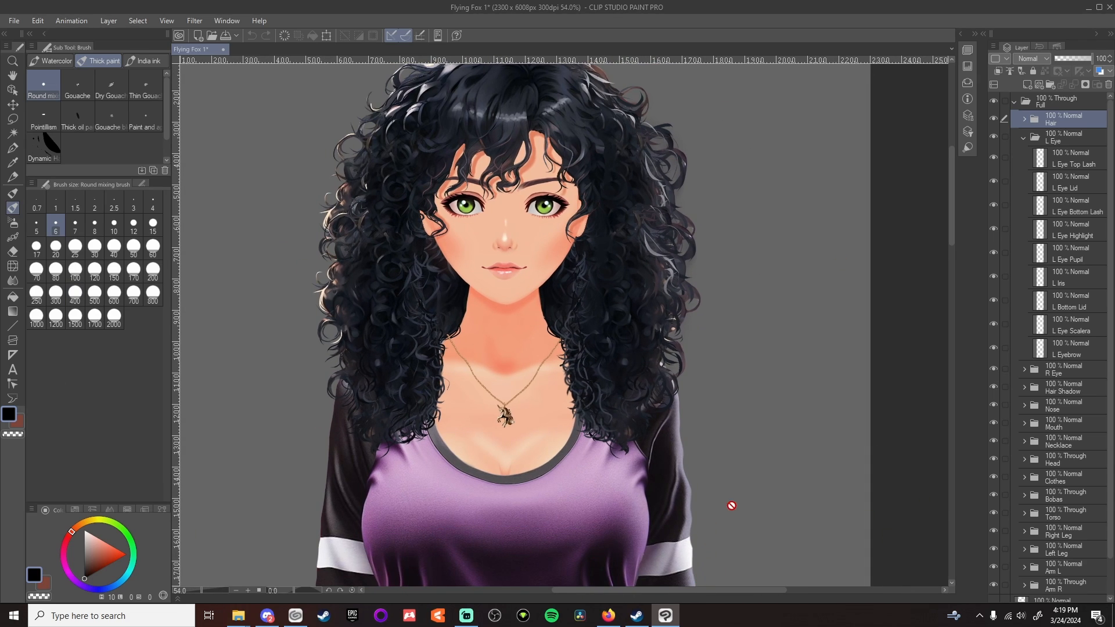
scroll(732, 505, "down", 1)
mouse_move(734, 589)
left_mouse_down()
mouse_move(750, 590)
mouse_move(715, 598)
left_mouse_up()
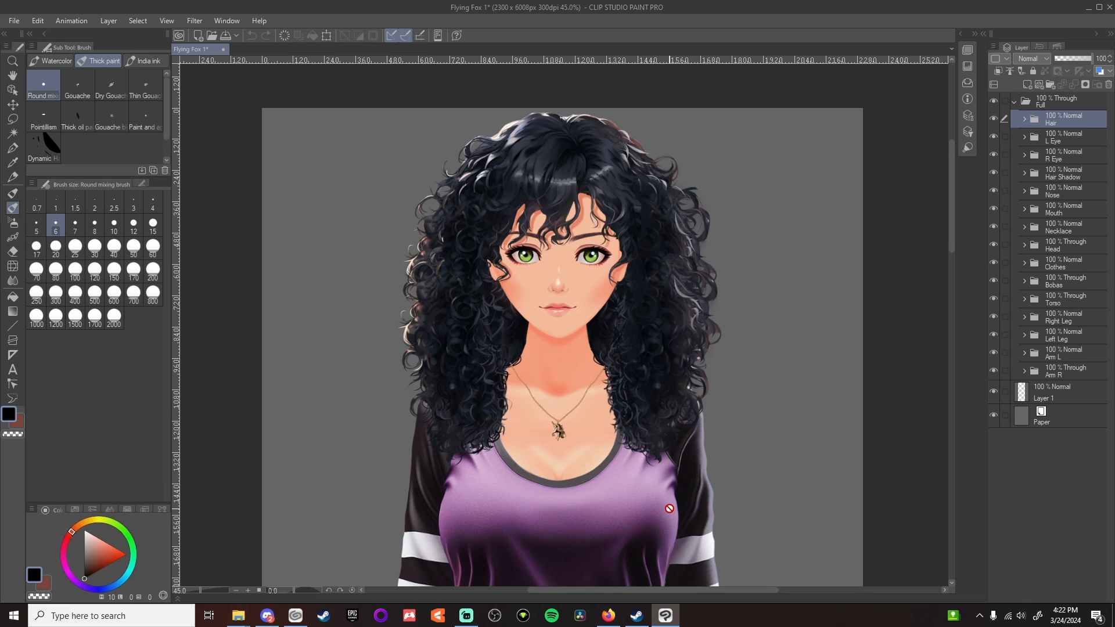
Examine the whole character from the hair down to the waist, including the striped sleeves and purple shirt
scroll(684, 455, "down", 2)
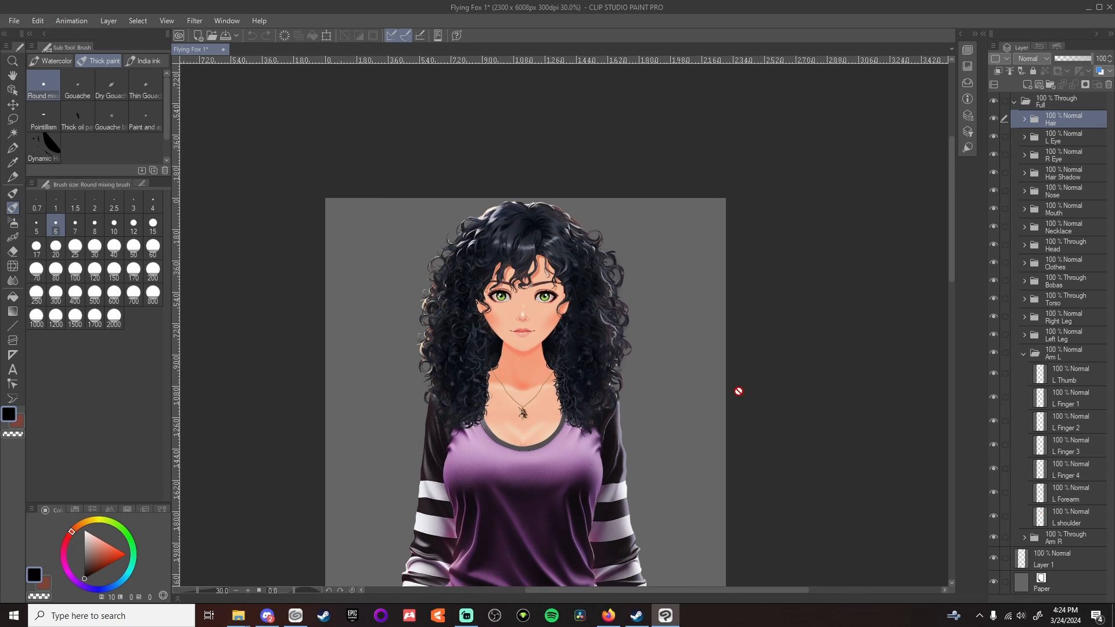
left_click_drag(949, 185, 950, 206)
left_click_drag(634, 591, 595, 595)
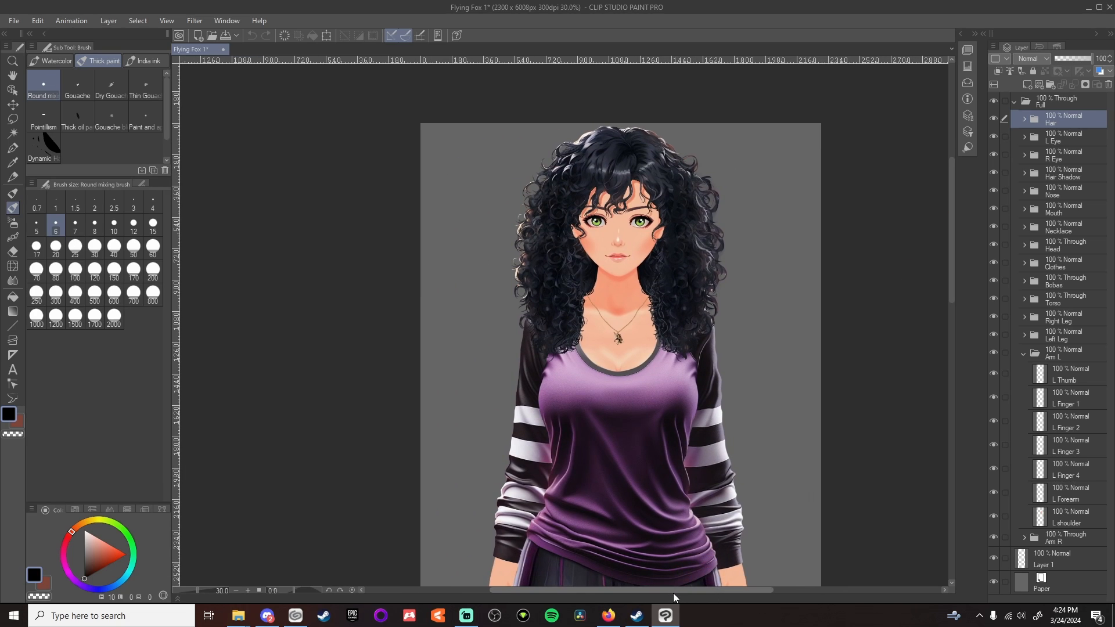
left_click_drag(673, 593, 695, 590)
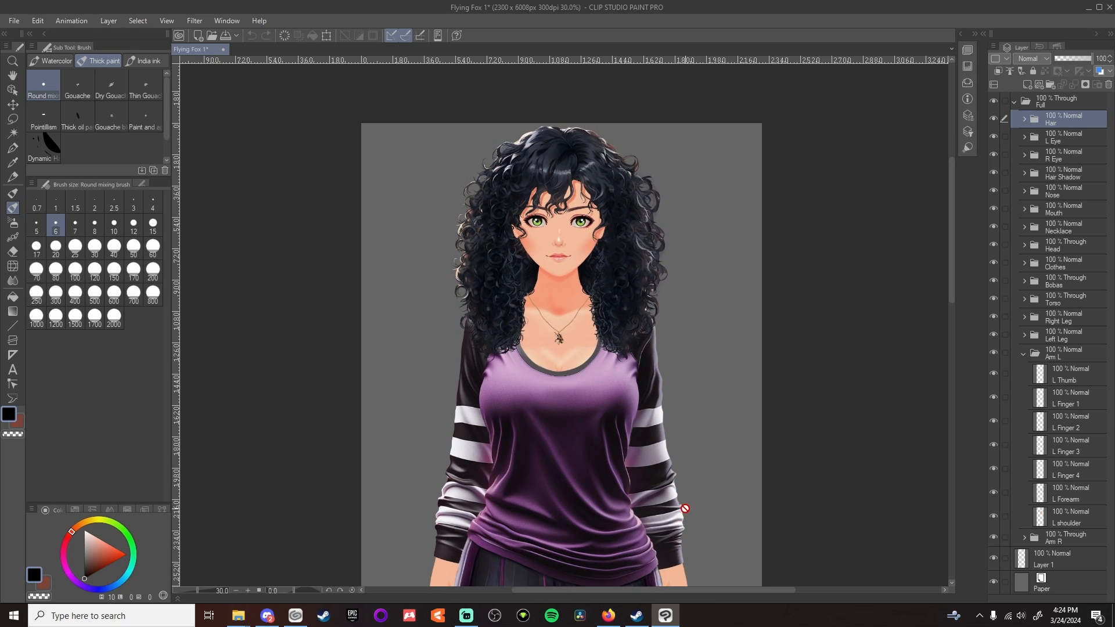
left_click_drag(952, 246, 952, 260)
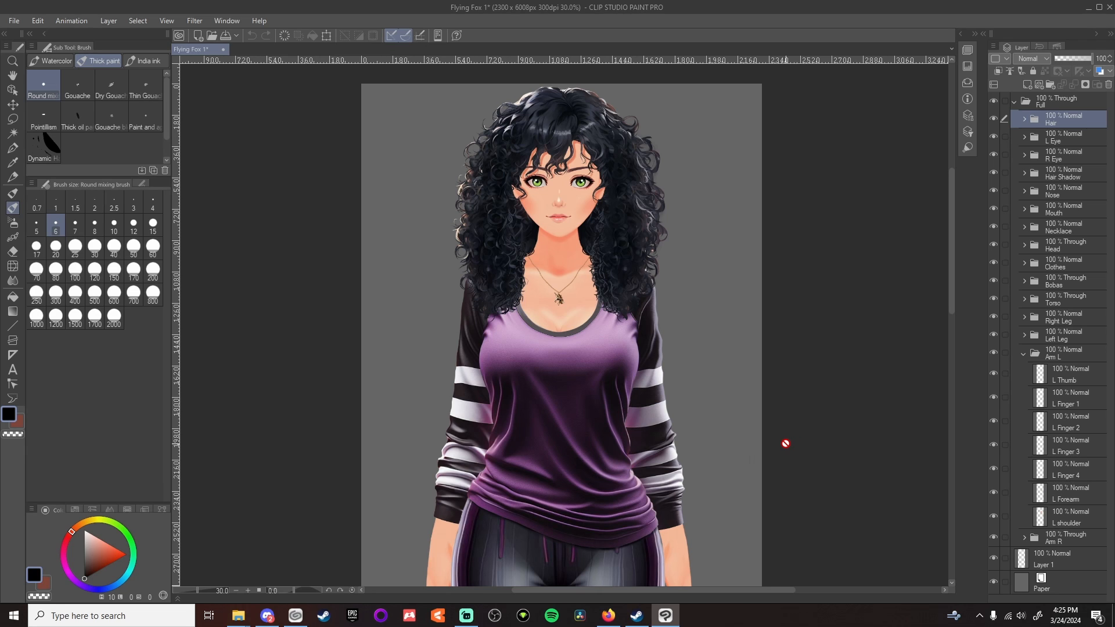
Switch back to Fotor, change the style to Neonpunk and generate two images from the prompt "Female black wavy hair pink eyes anime"
key("alt+Tab")
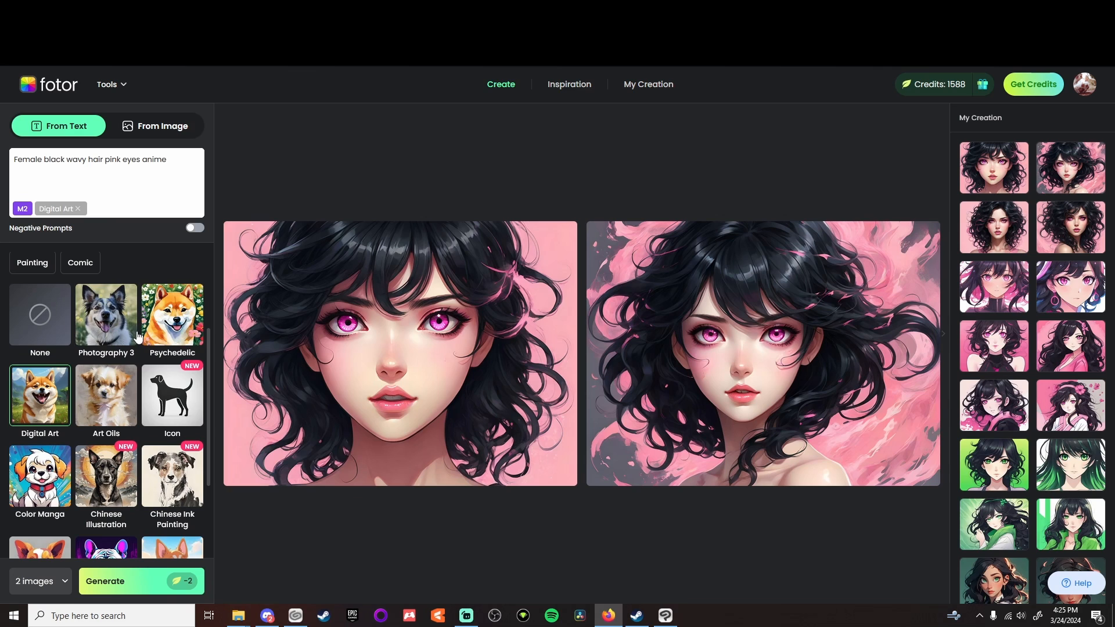
scroll(123, 452, "down", 3)
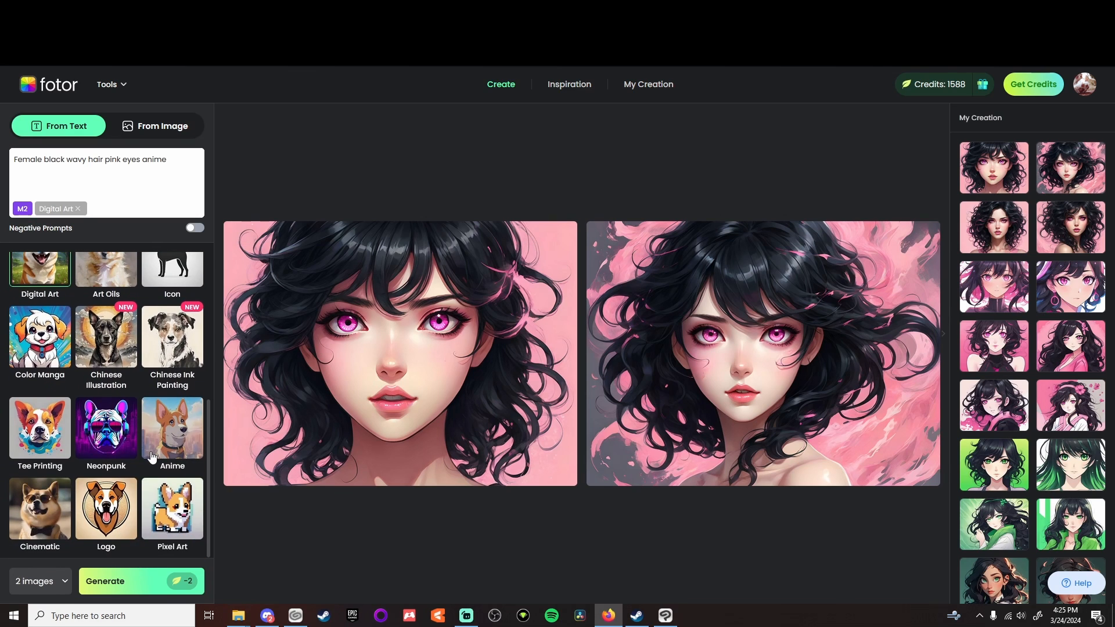
scroll(124, 452, "up", 1)
scroll(124, 452, "up", 3)
scroll(111, 407, "down", 3)
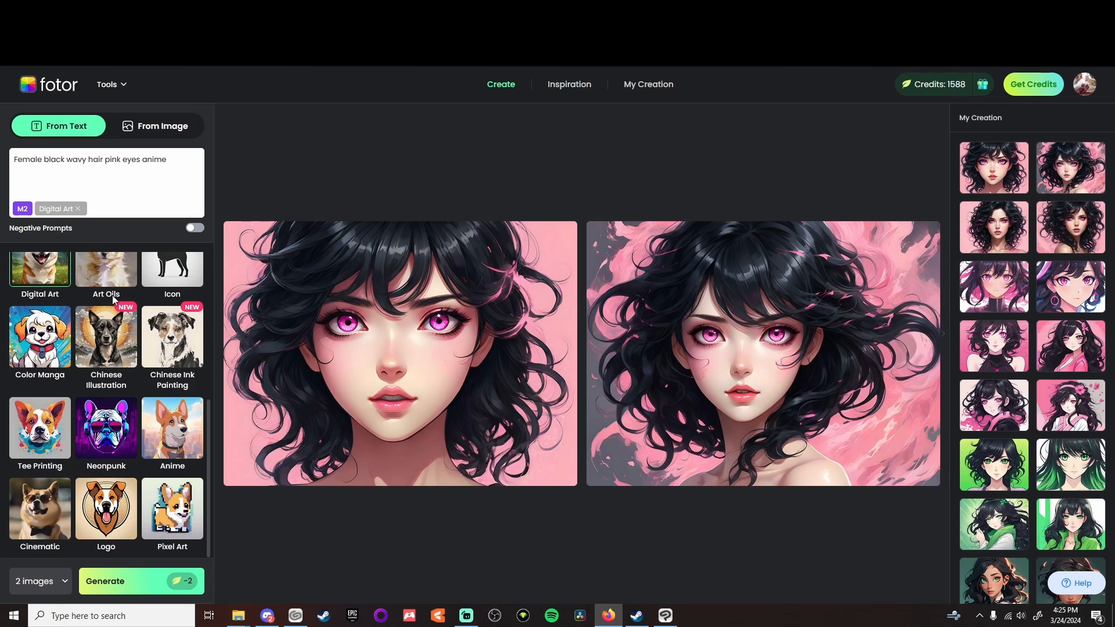
scroll(96, 371, "up", 3)
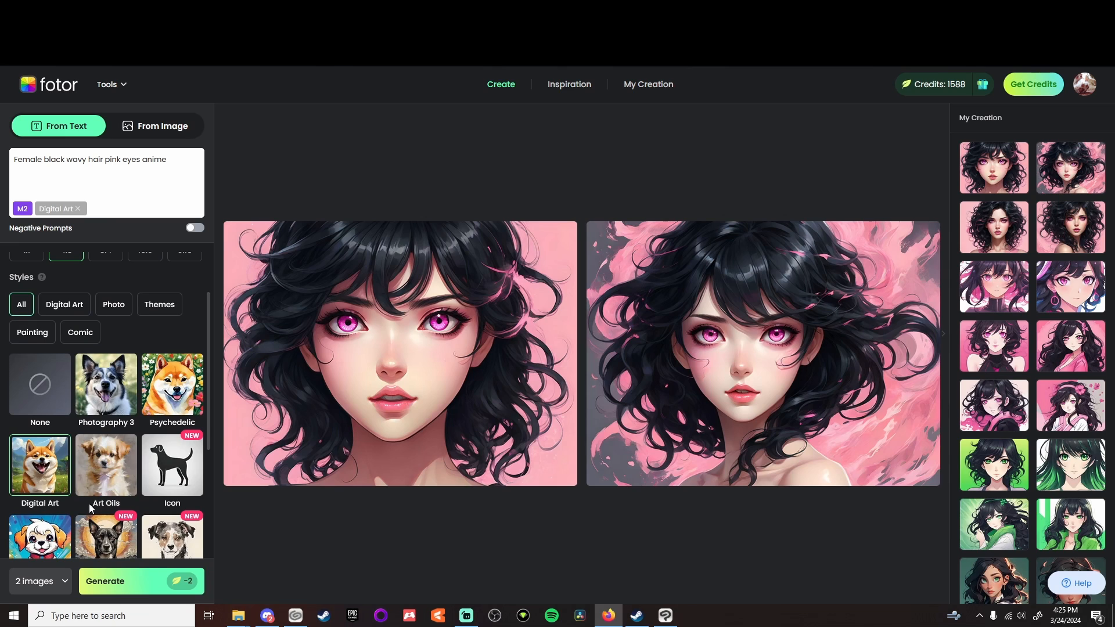
scroll(124, 511, "down", 3)
scroll(119, 438, "down", 1)
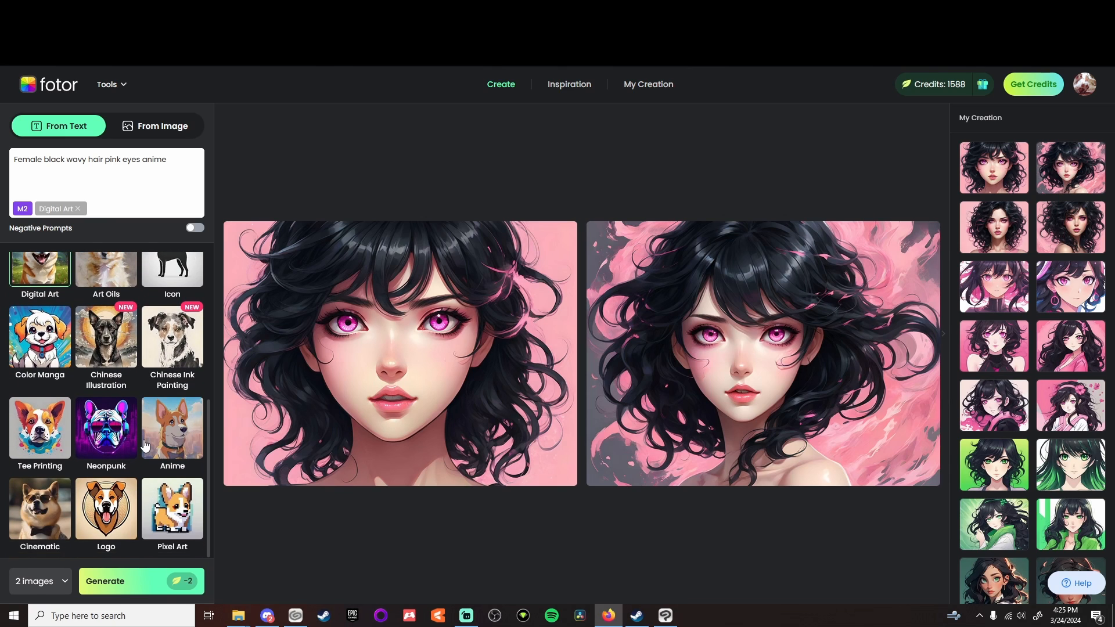
left_click(118, 450)
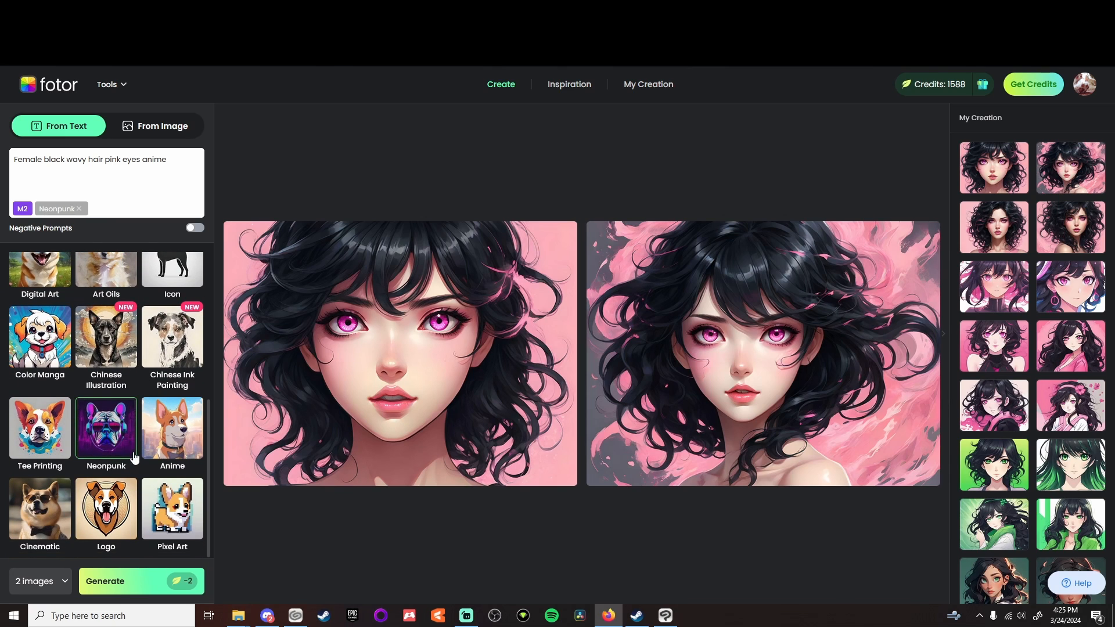
left_click(137, 580)
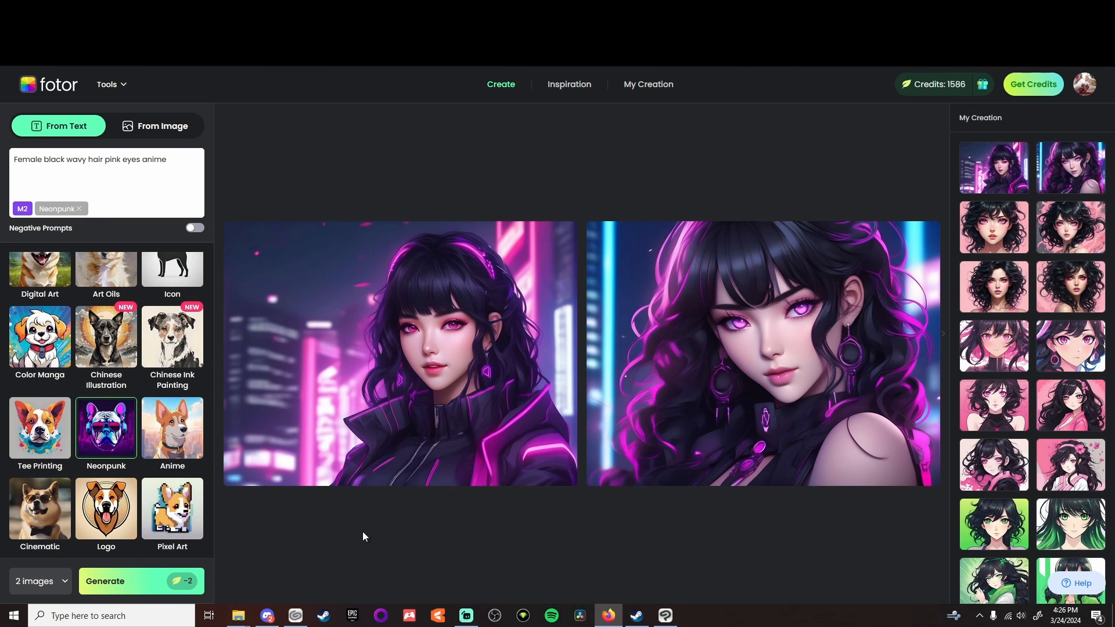
Look through the available styles and change the model version to Fotor M1
scroll(90, 491, "up", 5)
scroll(90, 491, "down", 5)
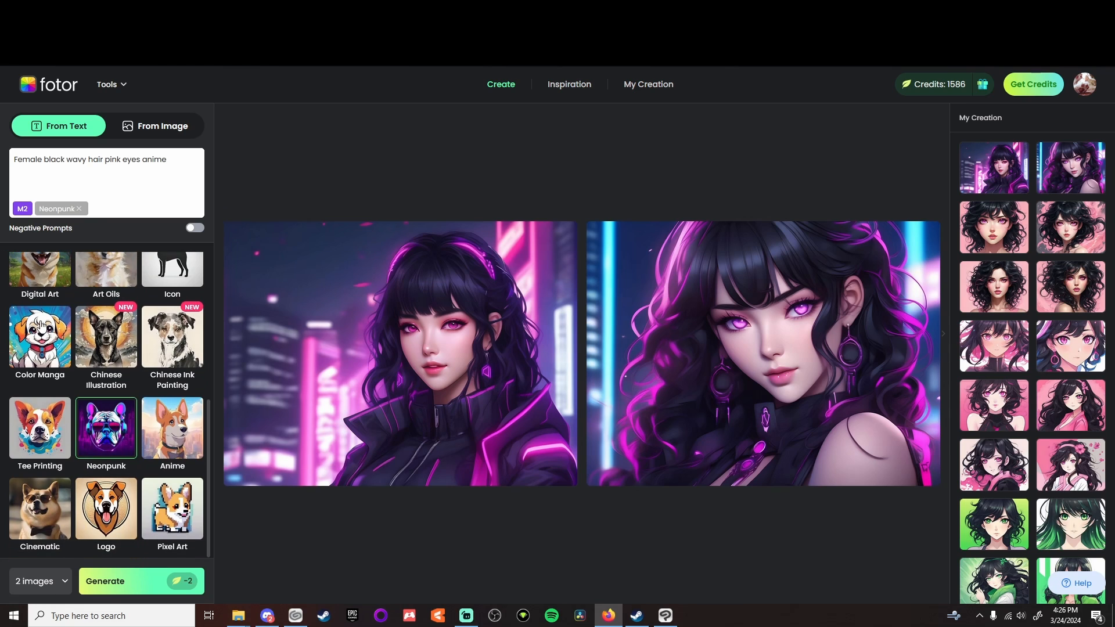
scroll(132, 353, "up", 5)
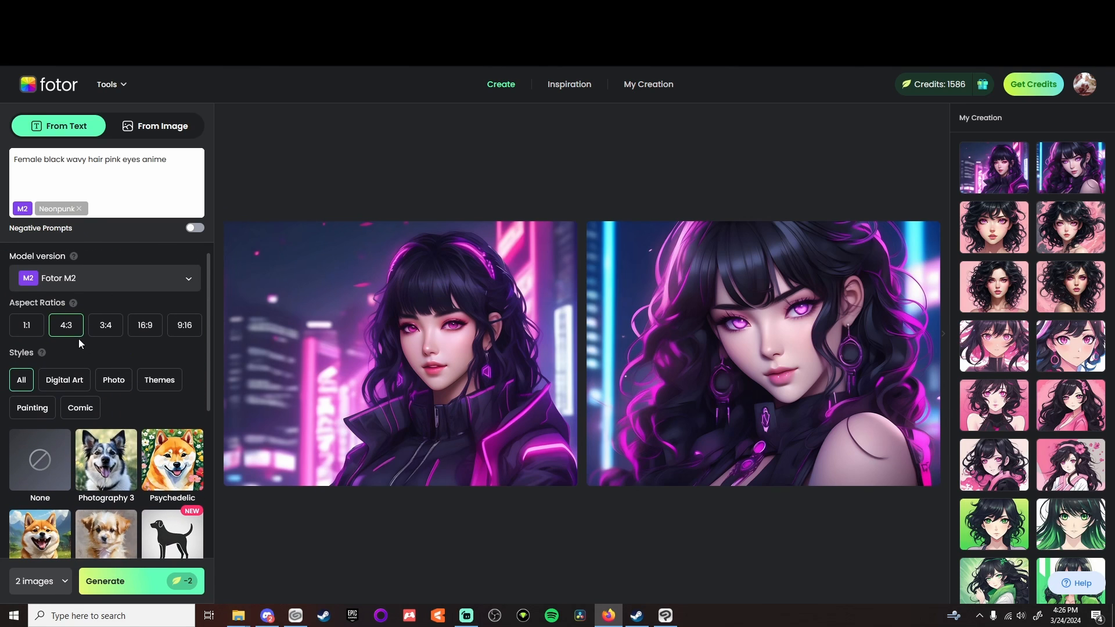
left_click(68, 284)
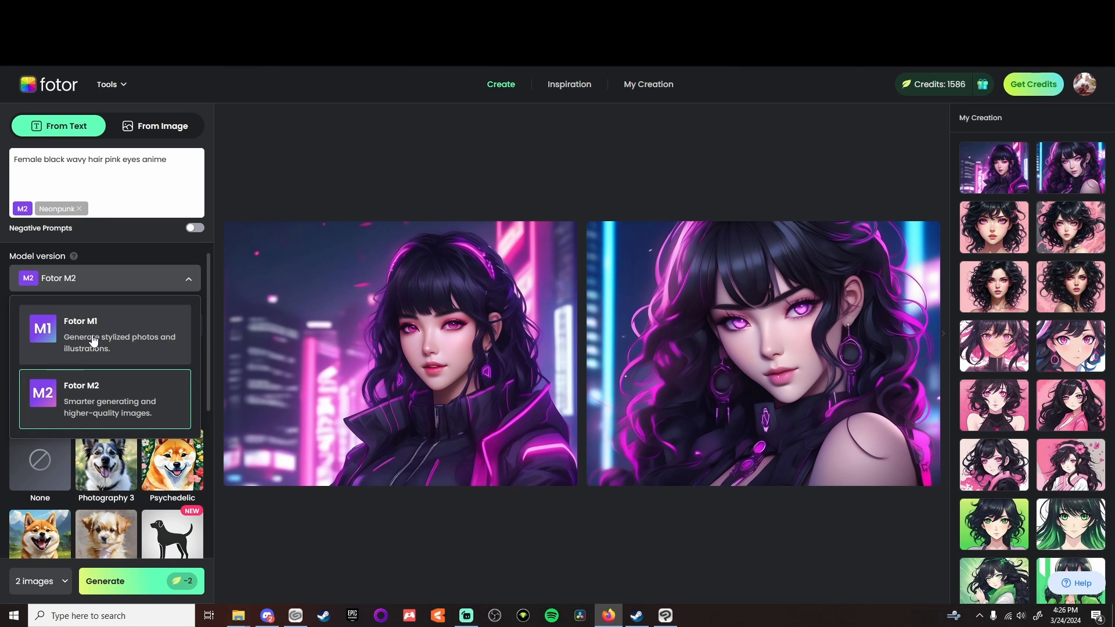
left_click(137, 337)
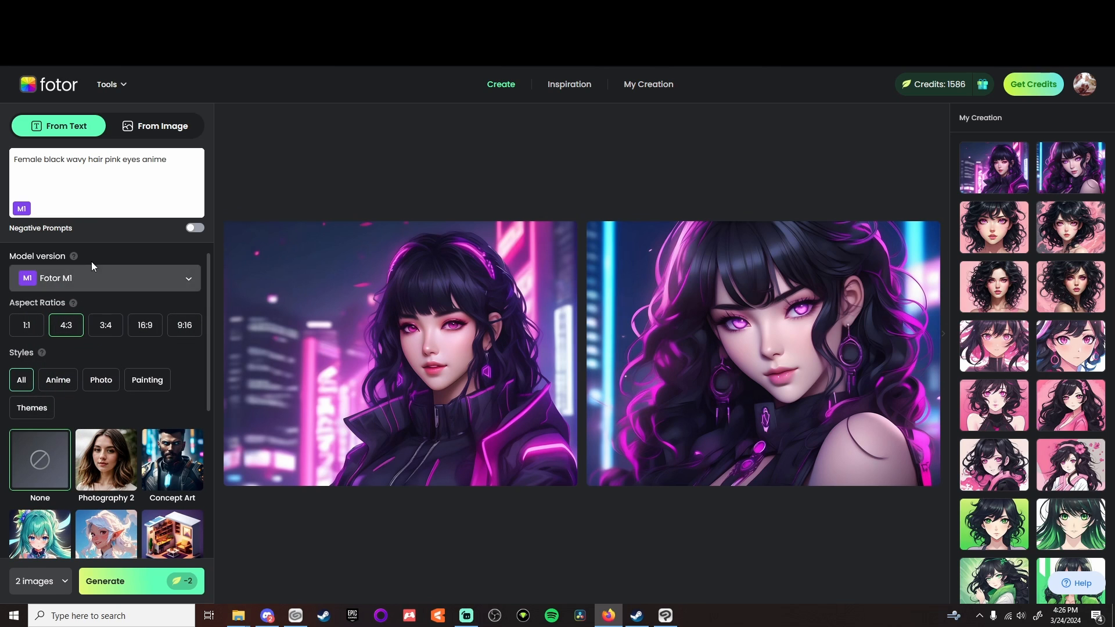
Look through the Fotor M1 styles, choose Cartoon and generate two images from the same prompt
scroll(113, 377, "down", 2)
scroll(114, 383, "down", 3)
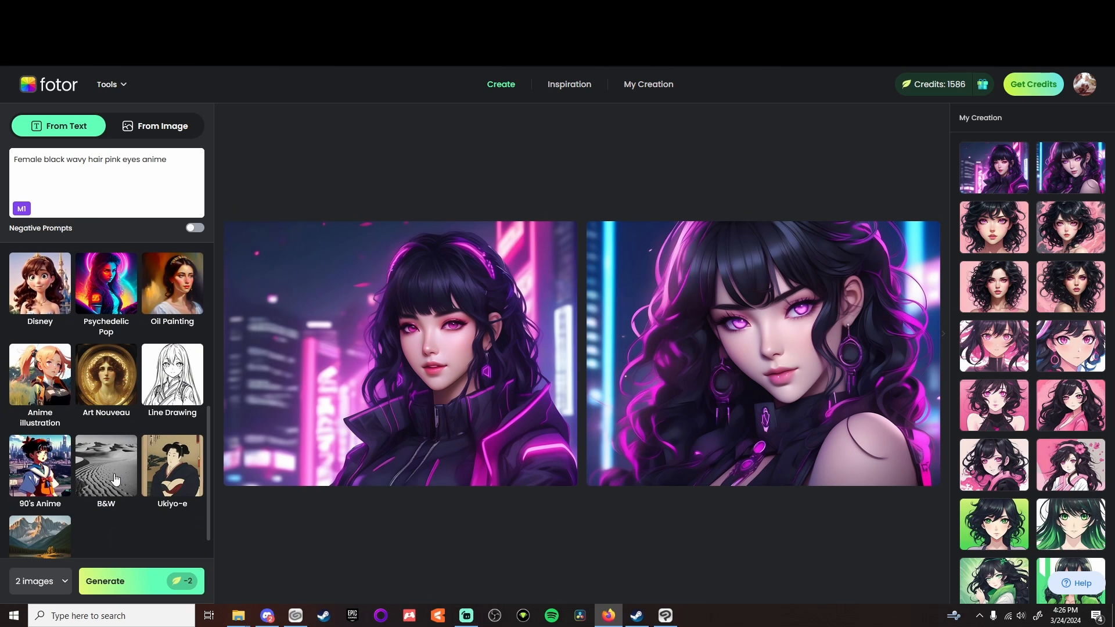
scroll(130, 291, "up", 4)
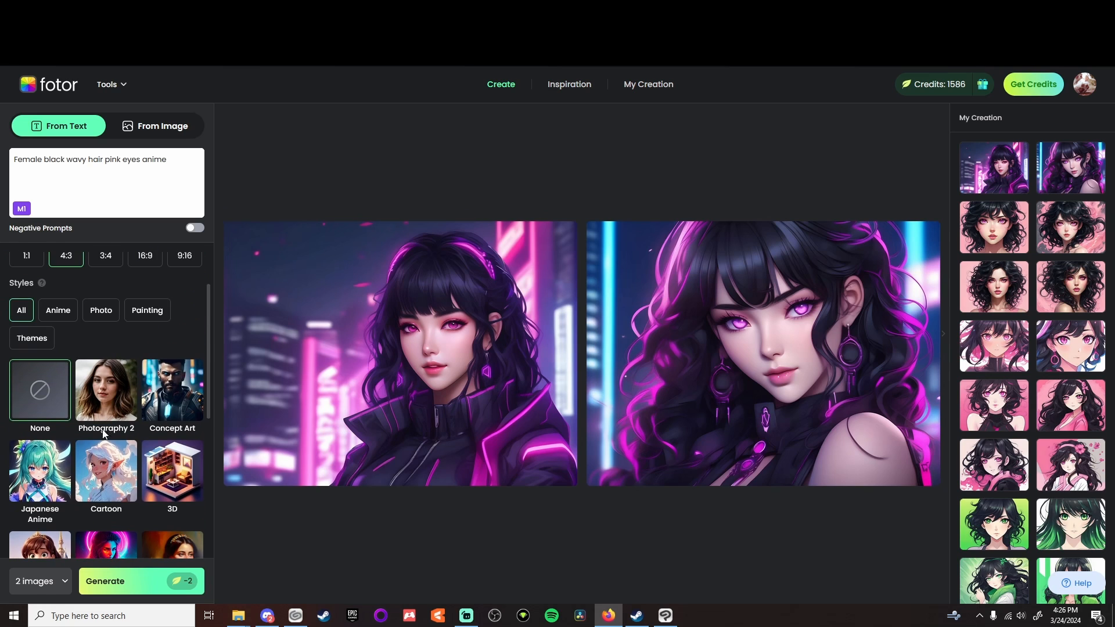
left_click(106, 470)
left_click(149, 588)
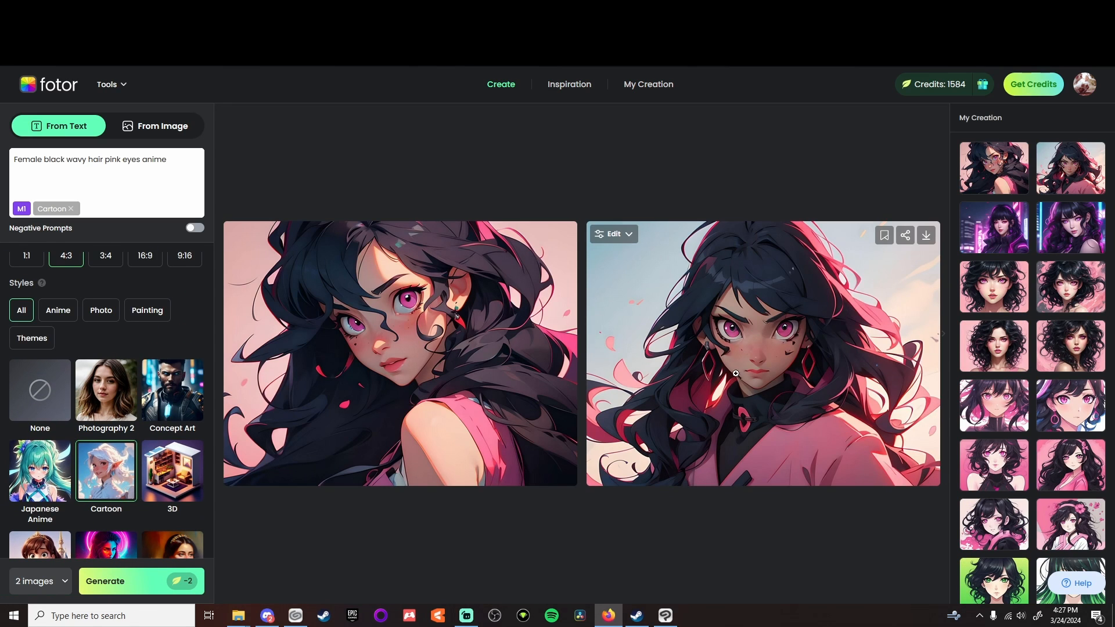
Generate two images in the Concept Art style and view the earlier curly-haired, pink-eyed portrait for comparison
left_click(172, 391)
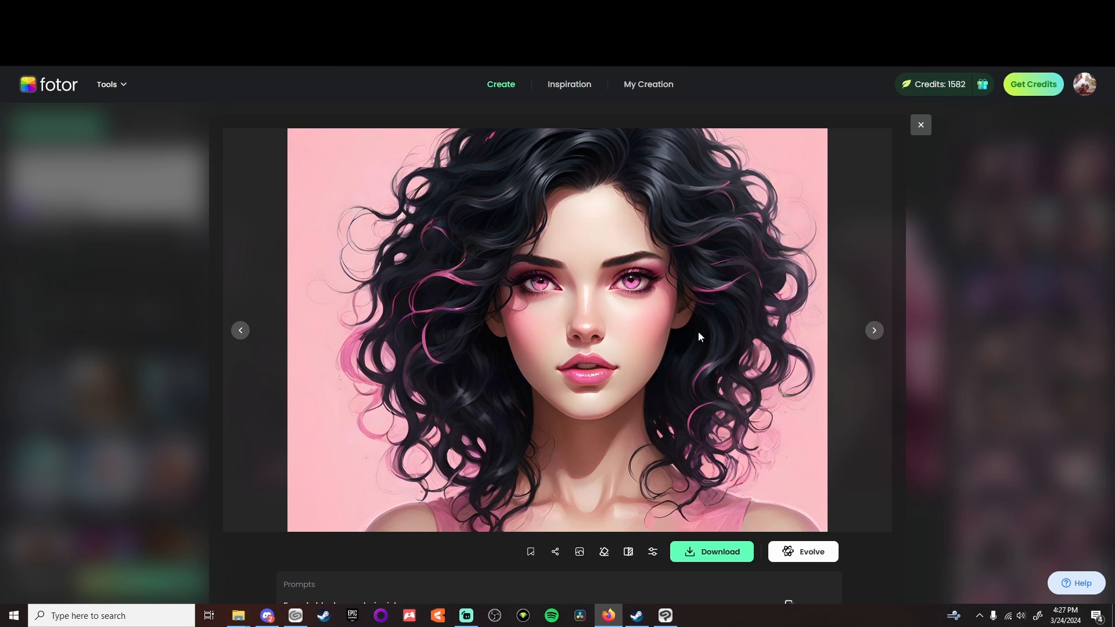
key("Escape")
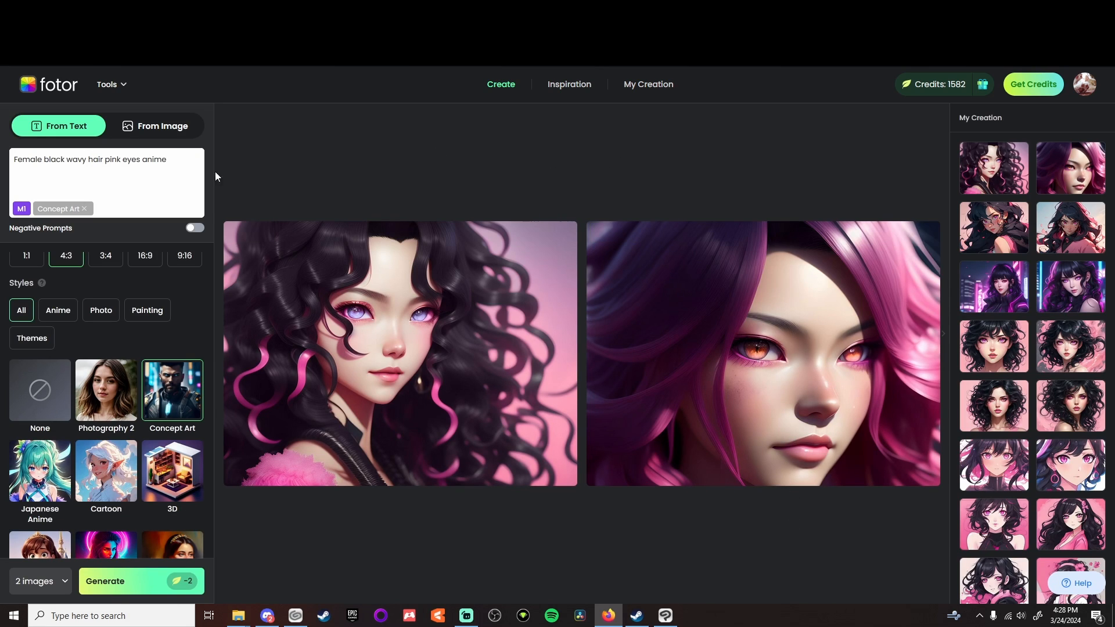
Change the model version back to Fotor M2
left_click_drag(50, 160, 87, 171)
scroll(103, 325, "up", 1)
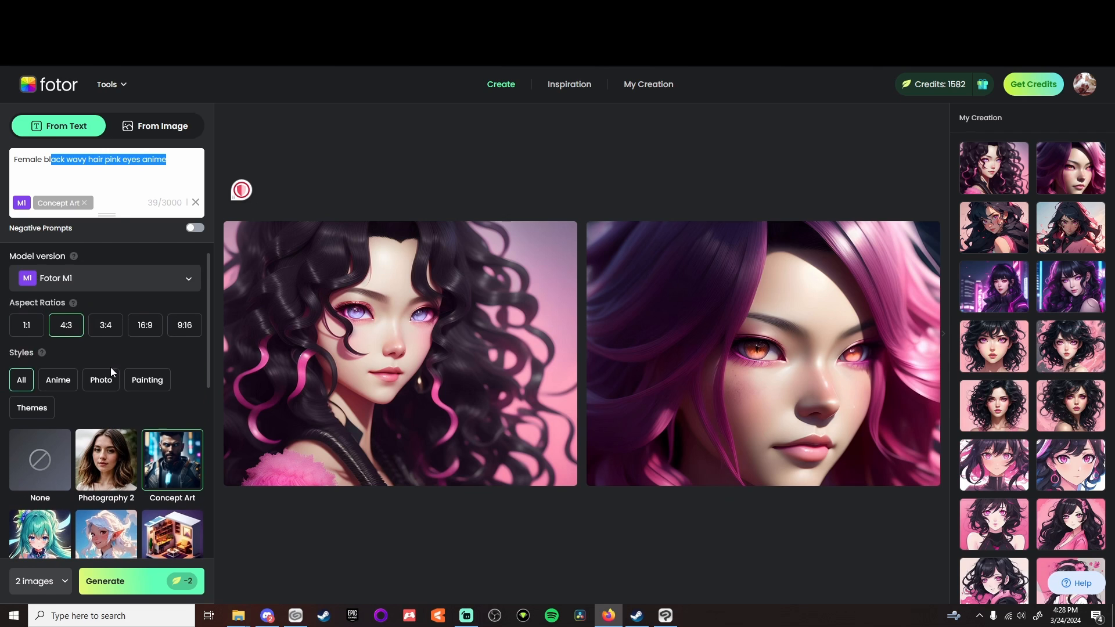
left_click(87, 281)
left_click(107, 404)
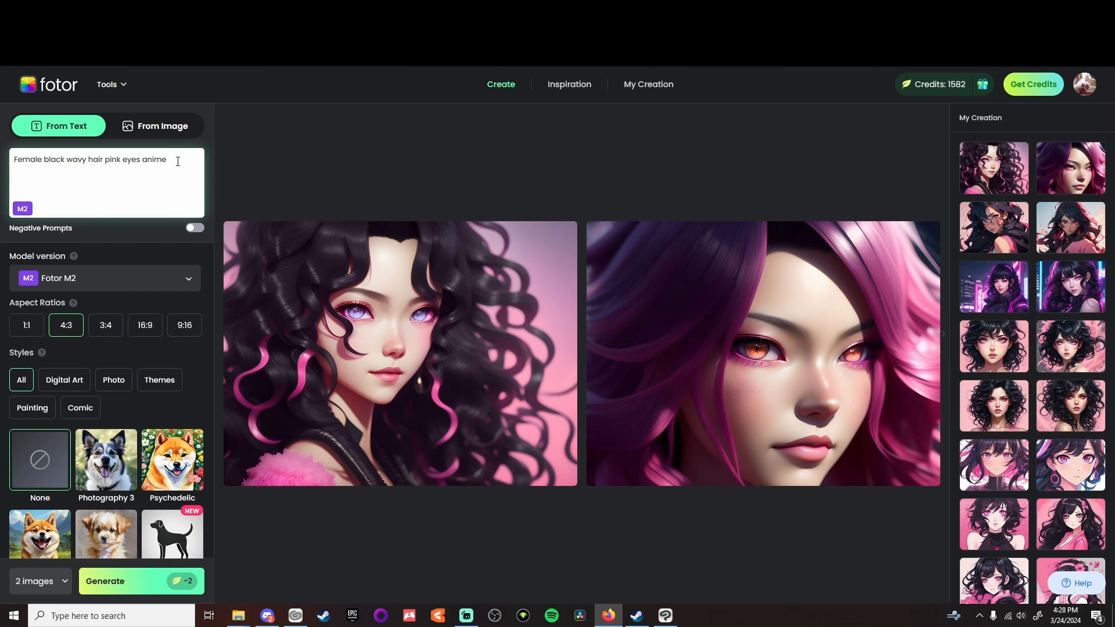
Replace the prompt with "anime cat cute grey with black stripes" and generate two images in the Digital Art style
left_click_drag(177, 162, 43, 160)
left_click_drag(170, 159, 111, 162)
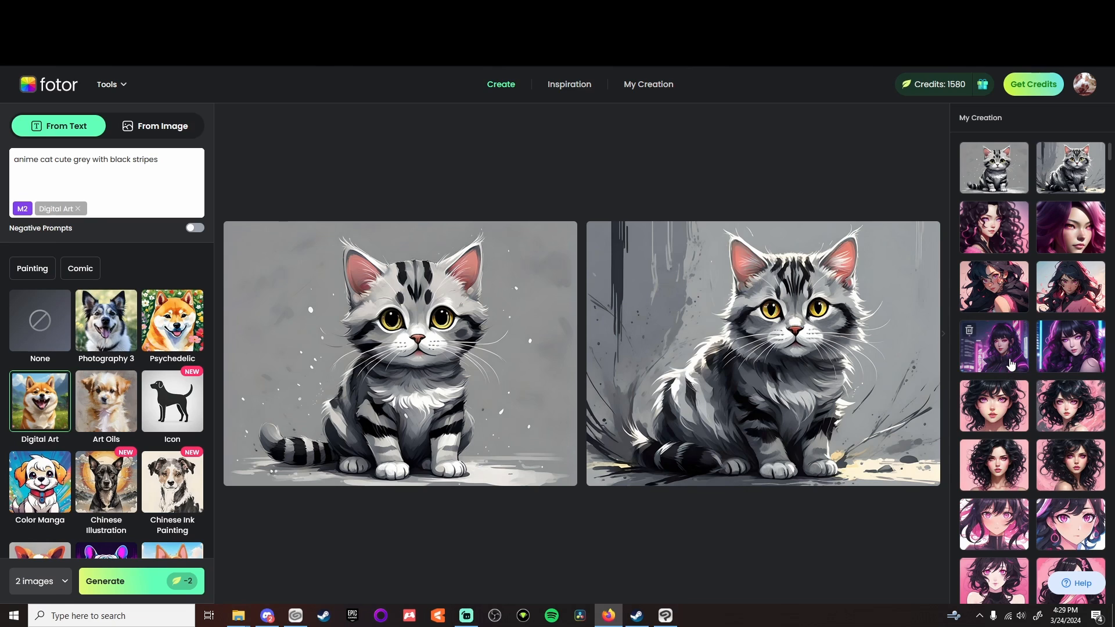
View the generated cat image and the pink-haired, orange-eyed portrait enlarged, and close the preview
left_click(592, 472)
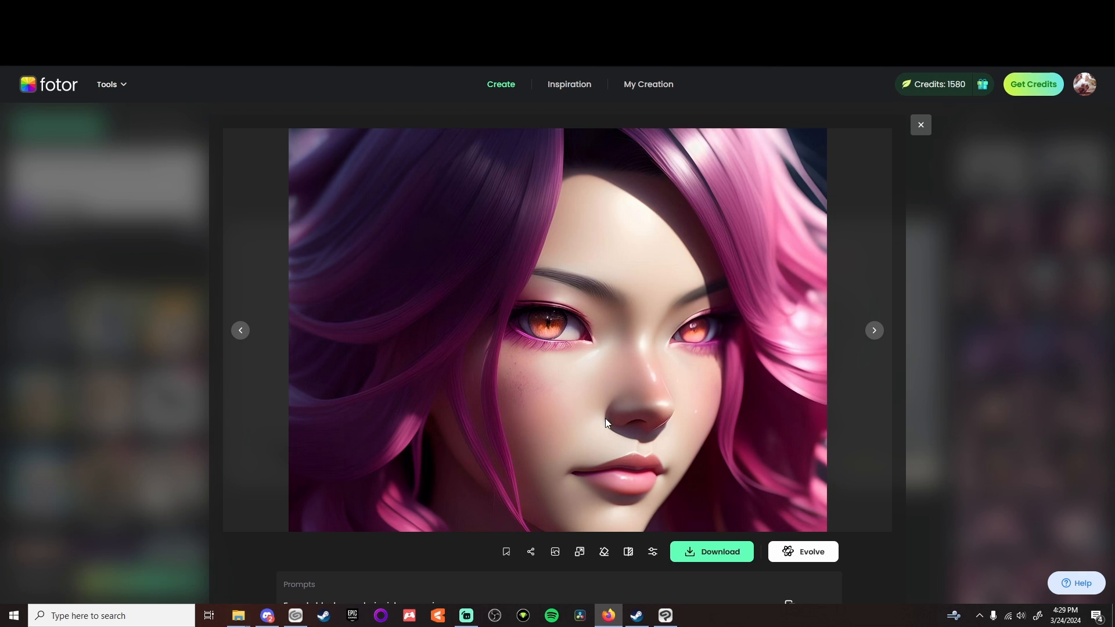
left_click(921, 124)
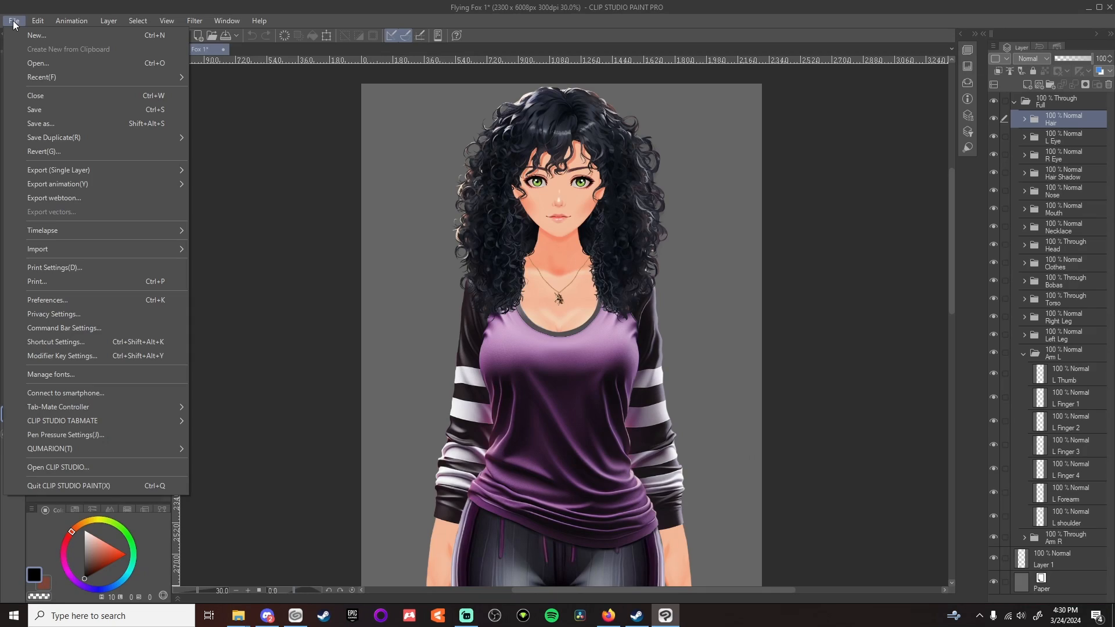
Switch to Clip Studio Paint and create a new 2300 x 6008 px illustration at 600 dpi without a paper layer
left_click(805, 232)
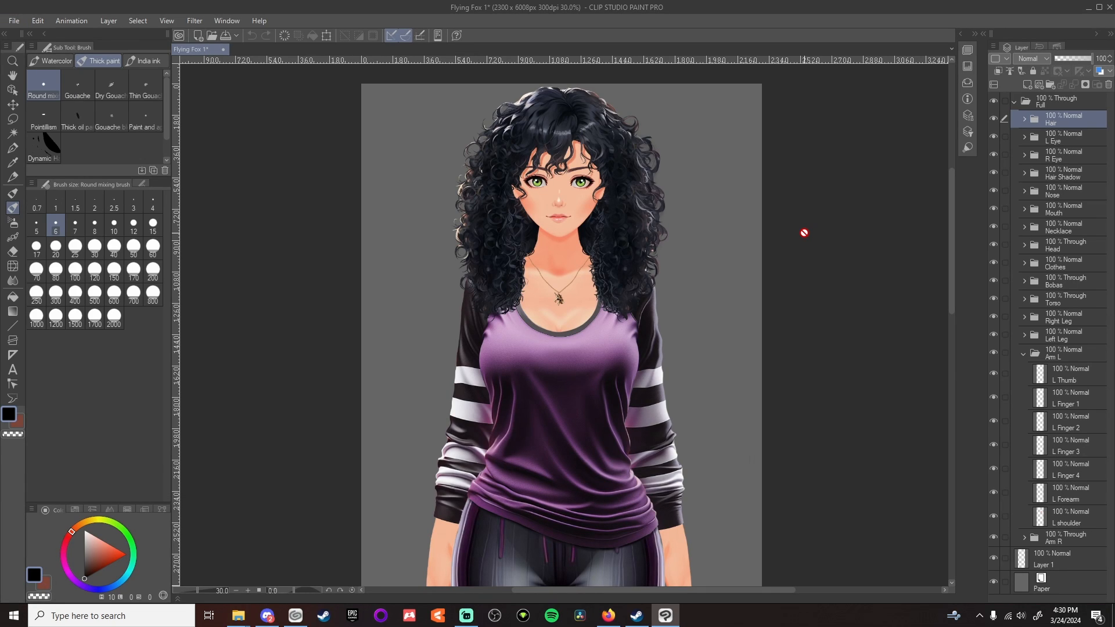
left_click(14, 21)
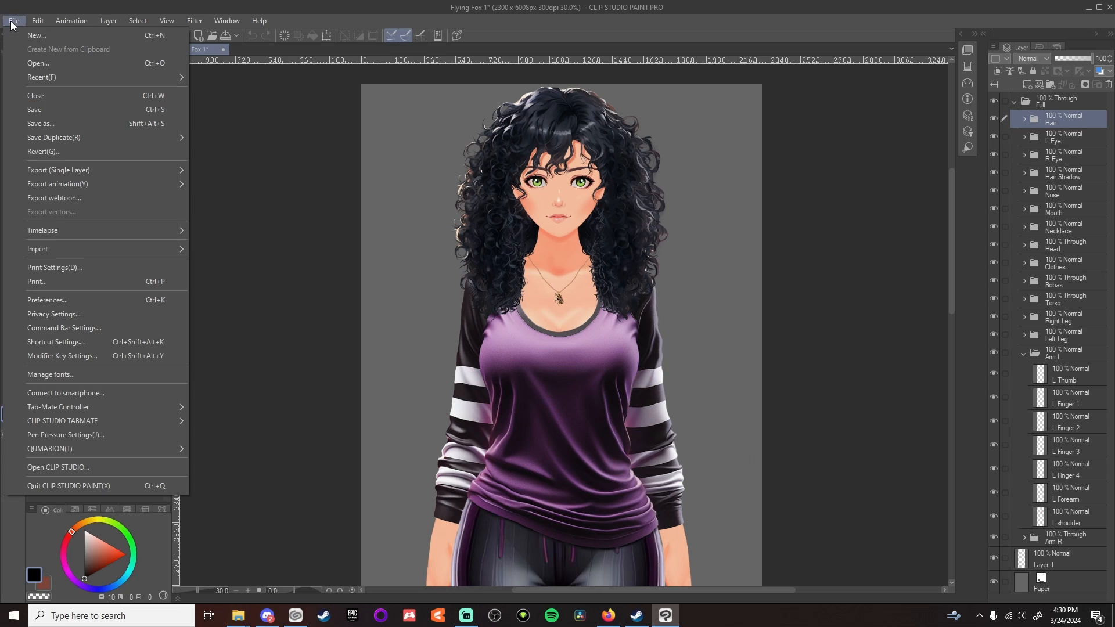
left_click(23, 37)
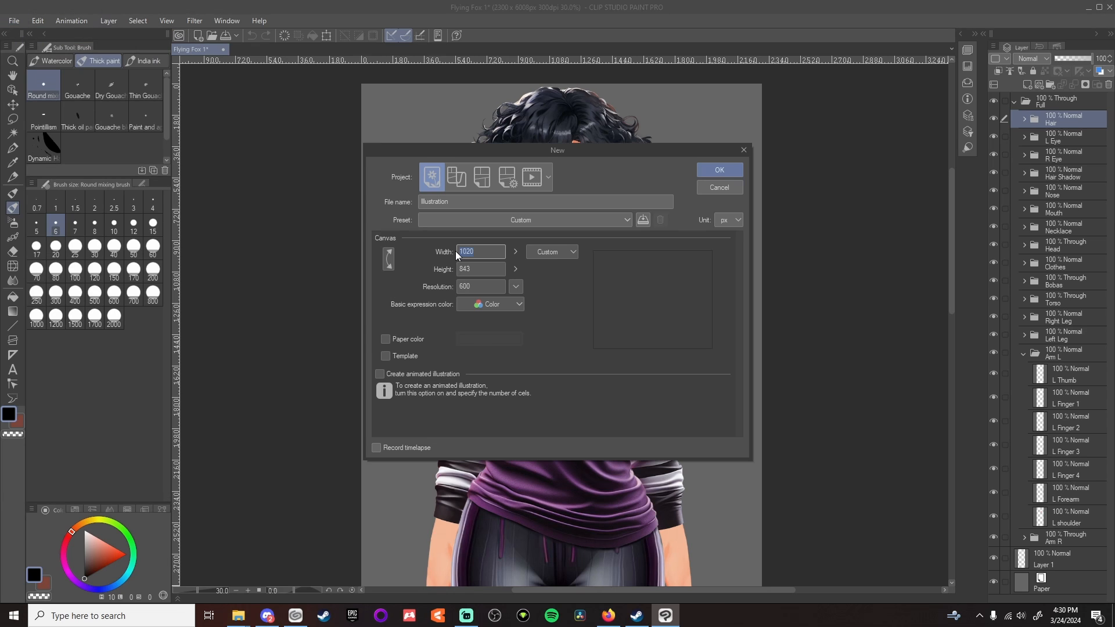
type("2300")
key("Tab")
left_click(390, 343)
key("Return")
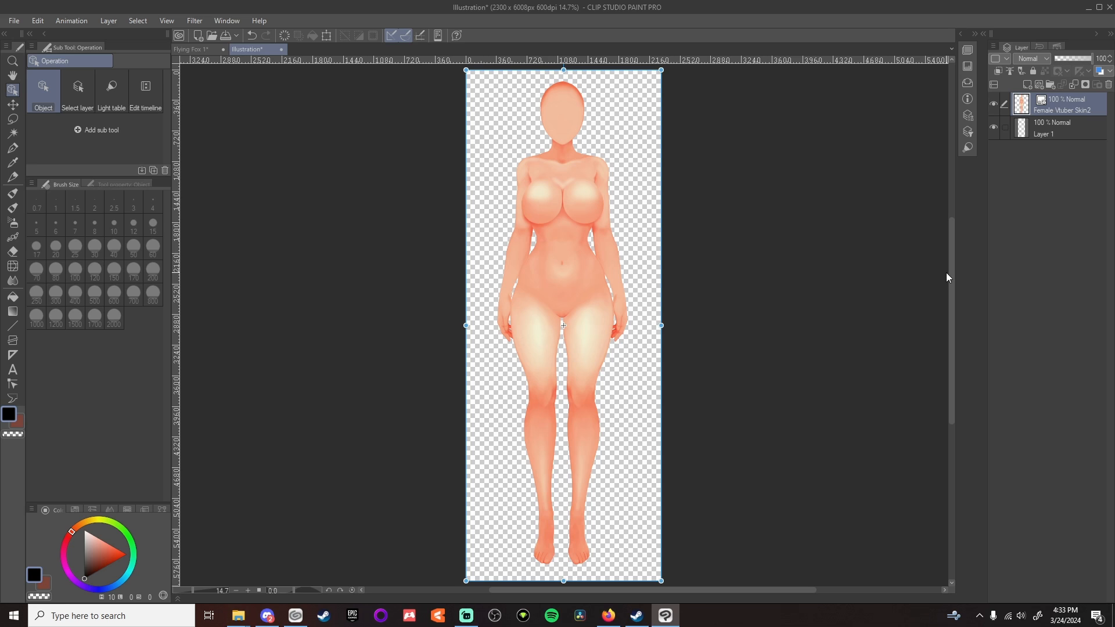
Examine the body base in the new illustration, focusing on the blank head, neck and shoulders
left_click_drag(951, 269, 954, 298)
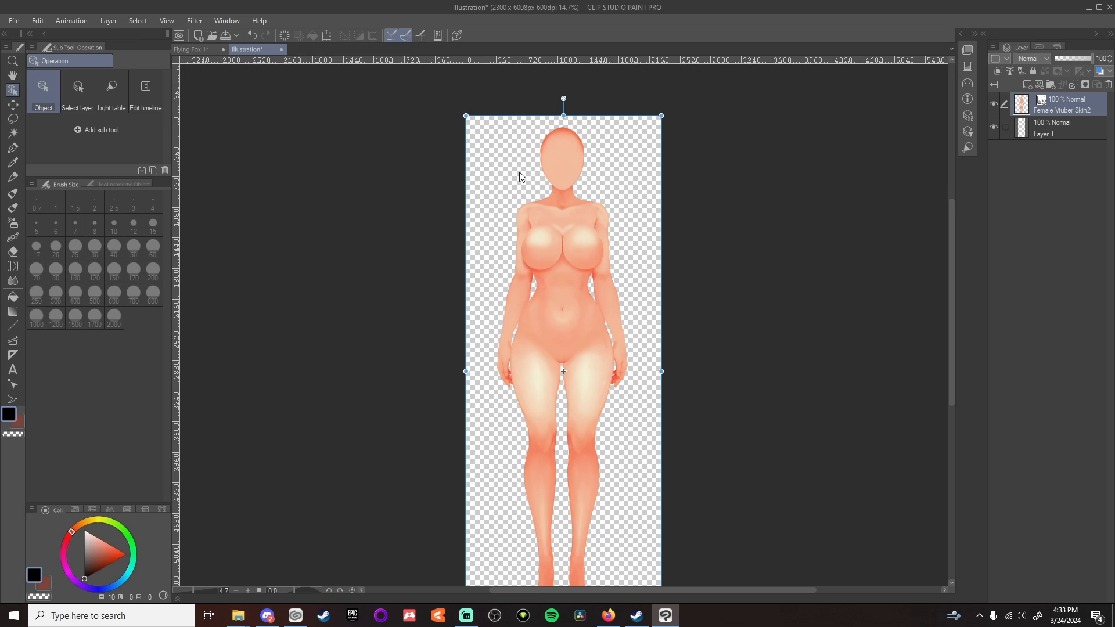
scroll(526, 163, "up", 5)
scroll(538, 151, "up", 1)
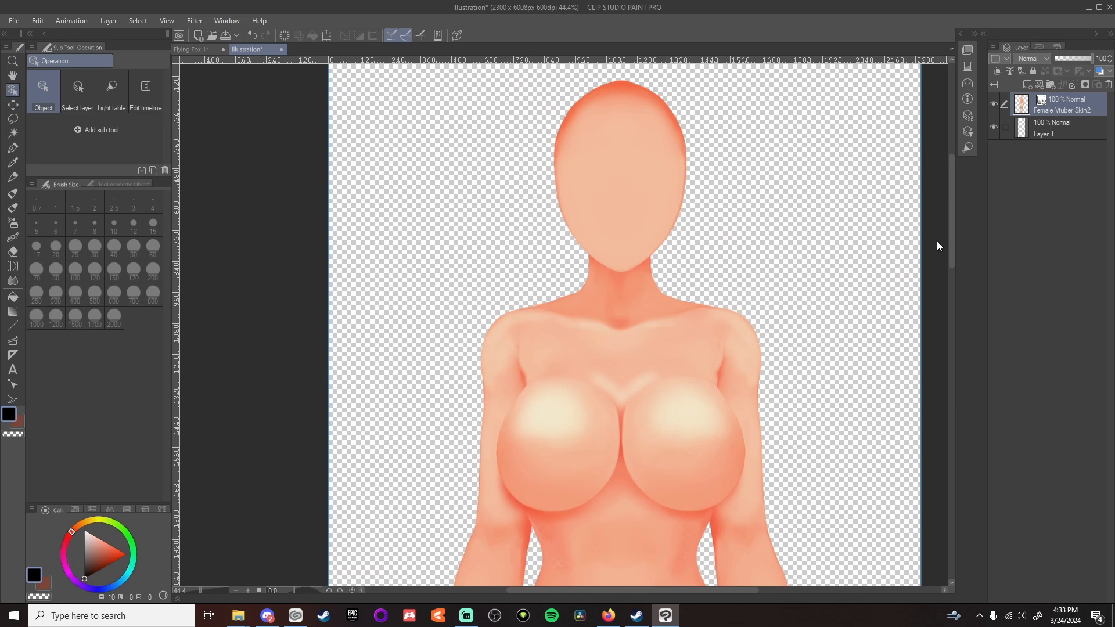
left_click_drag(949, 239, 951, 209)
scroll(839, 264, "up", 2)
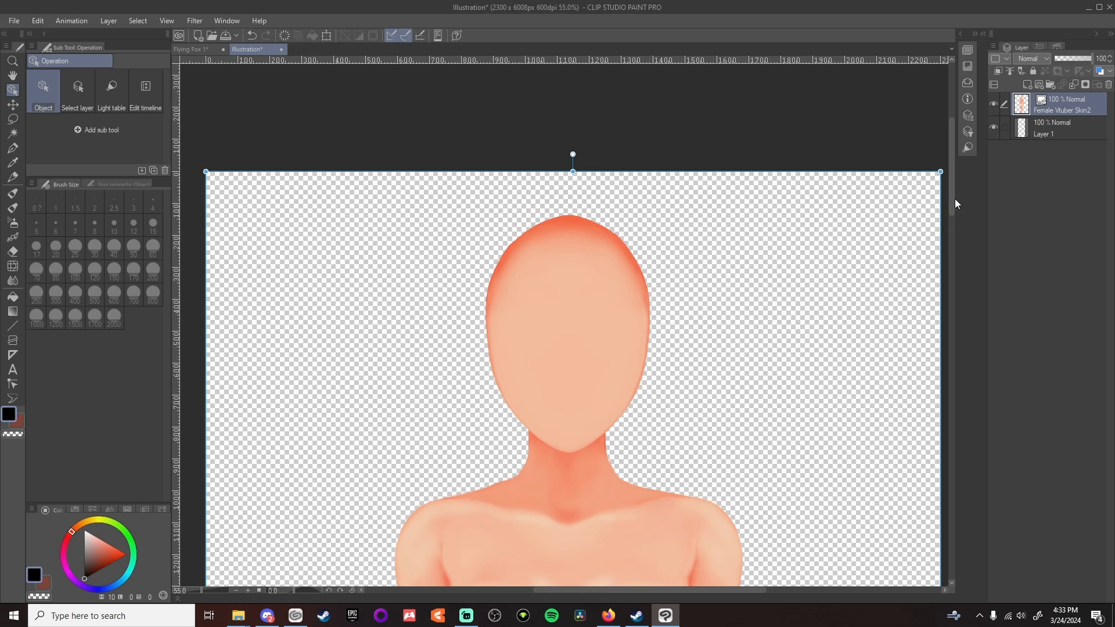
left_click_drag(955, 199, 951, 208)
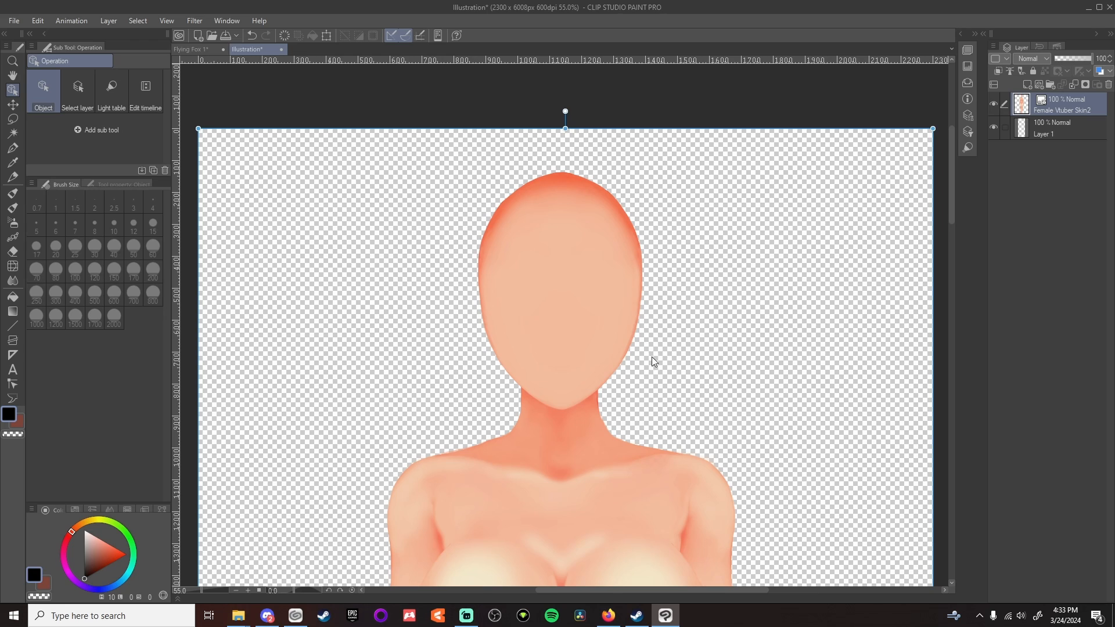
scroll(659, 350, "up", 2)
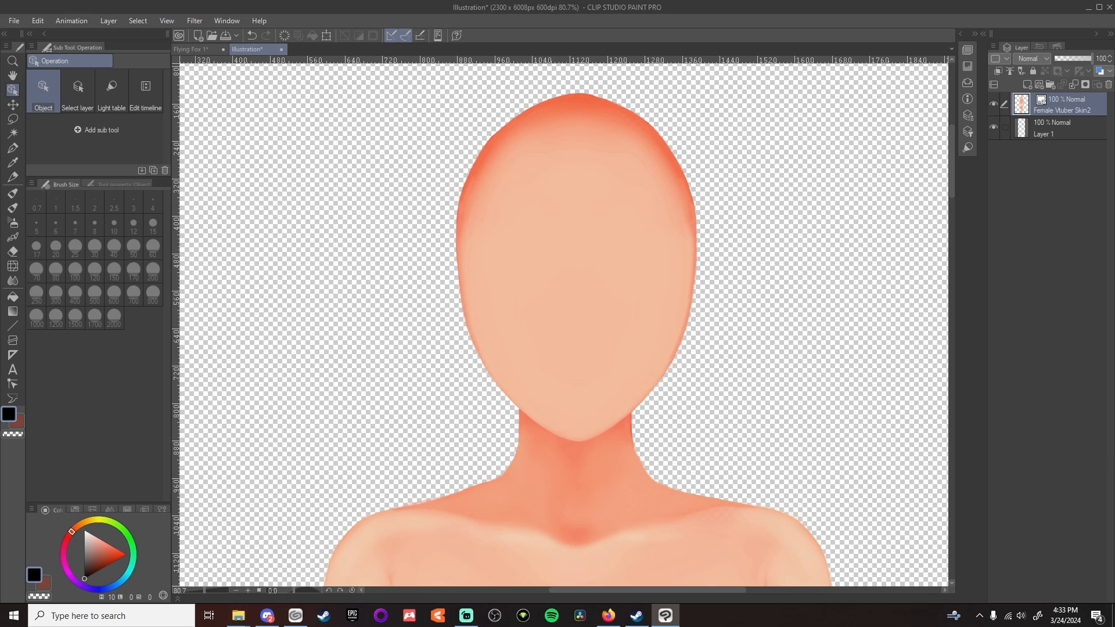
key("alt+Tab")
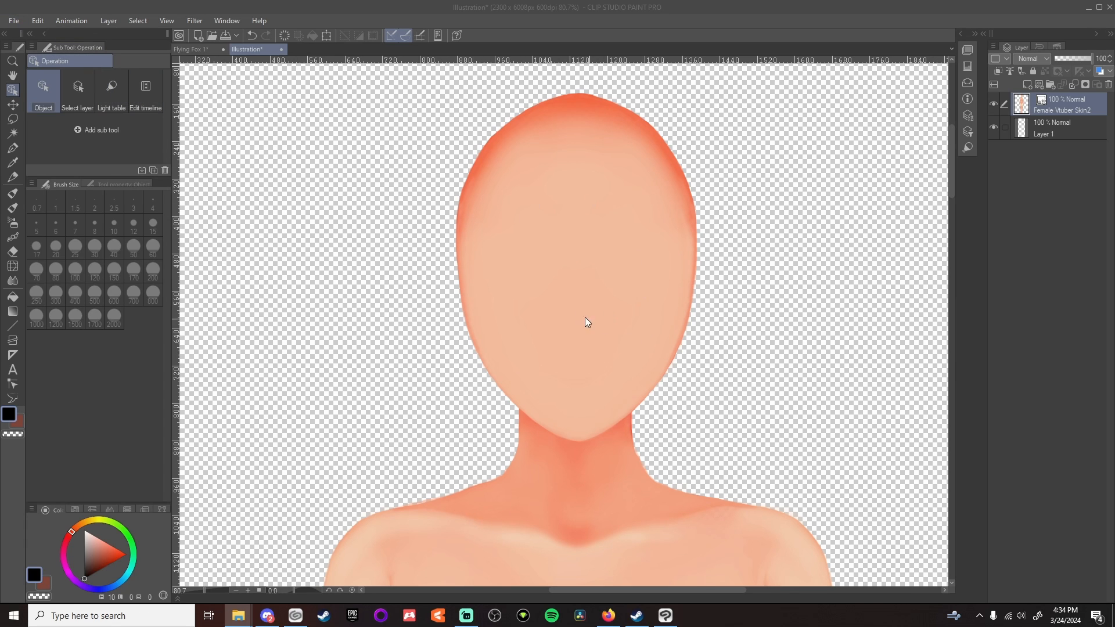
left_click(15, 21)
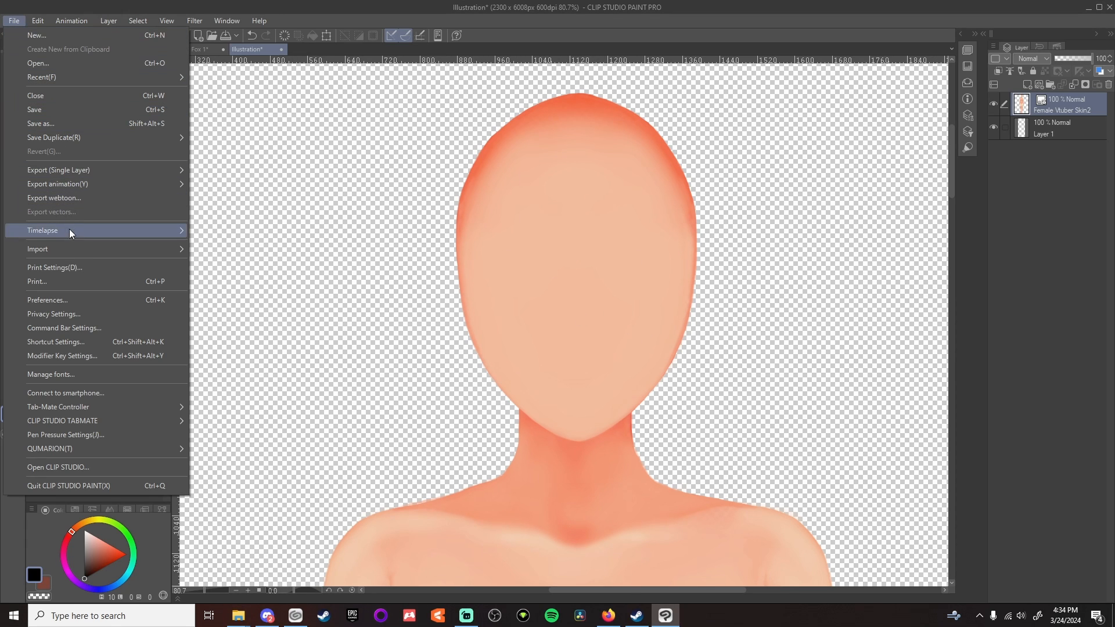
mouse_move(76, 250)
left_click(240, 250)
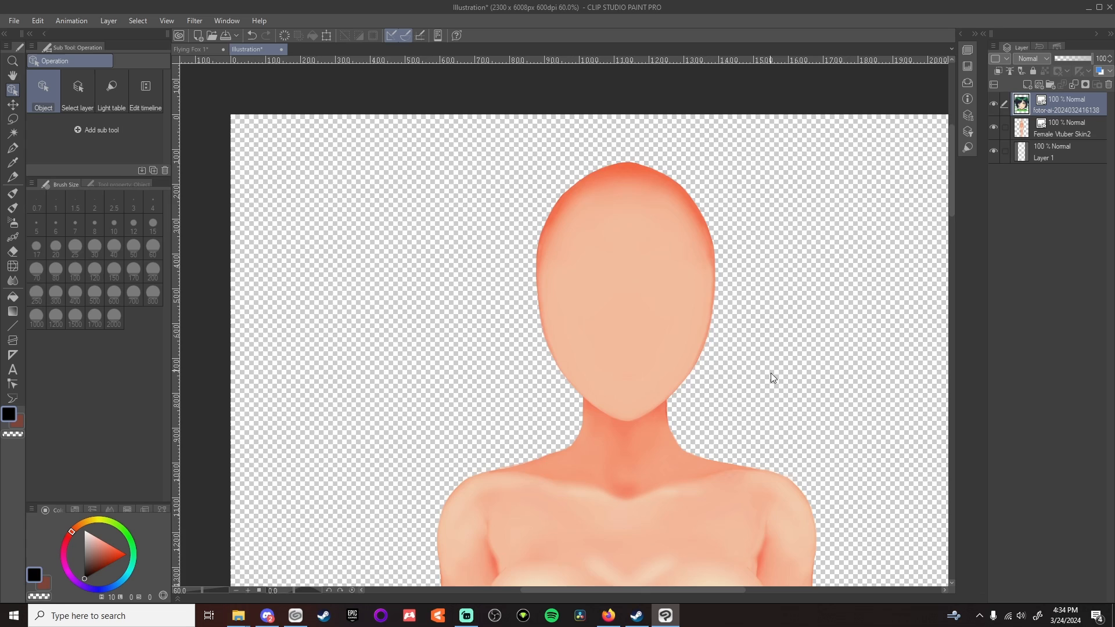
Scale the green-haired portrait down to roughly head size and place it over the body base's blank head
scroll(771, 373, "down", 5)
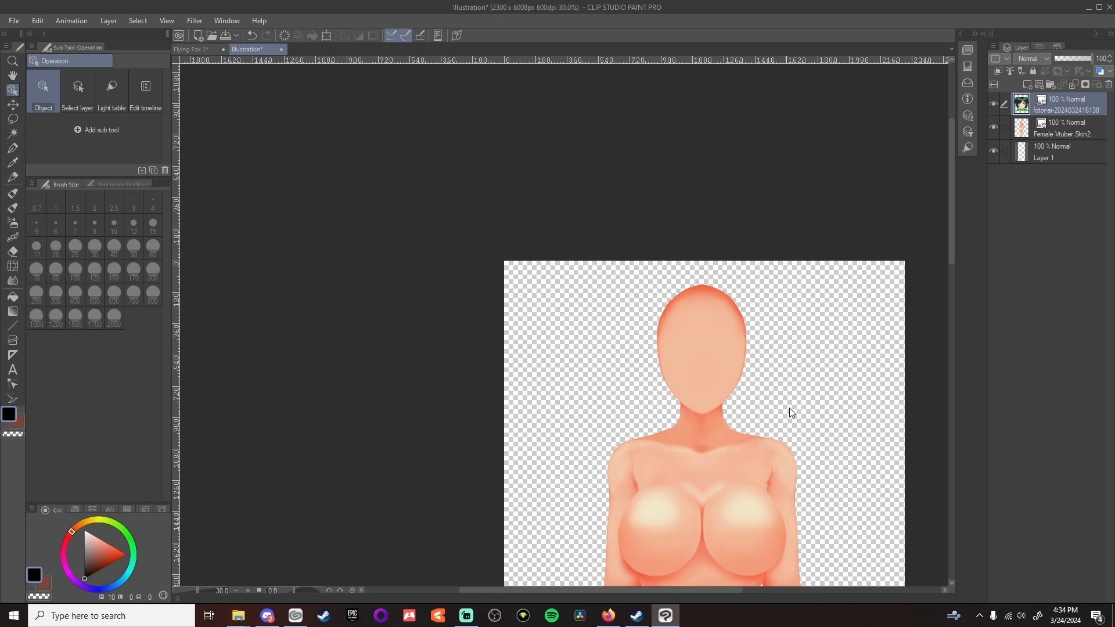
left_click_drag(957, 221, 954, 357)
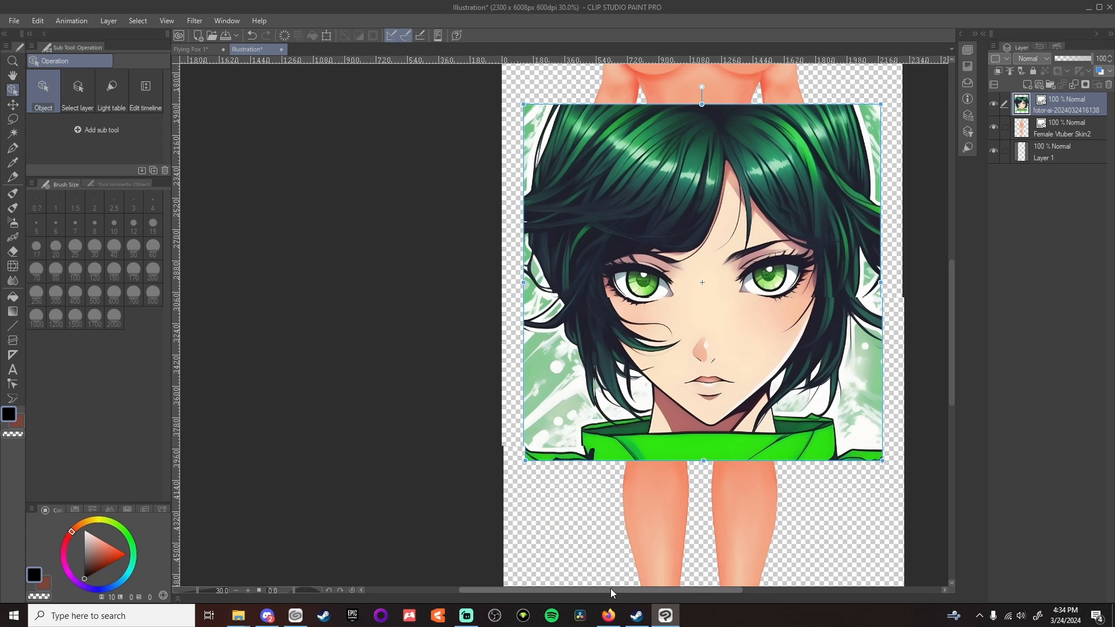
left_click_drag(610, 588, 677, 580)
left_click_drag(703, 460, 387, 119)
left_click_drag(950, 307, 926, 214)
left_click_drag(392, 479, 521, 248)
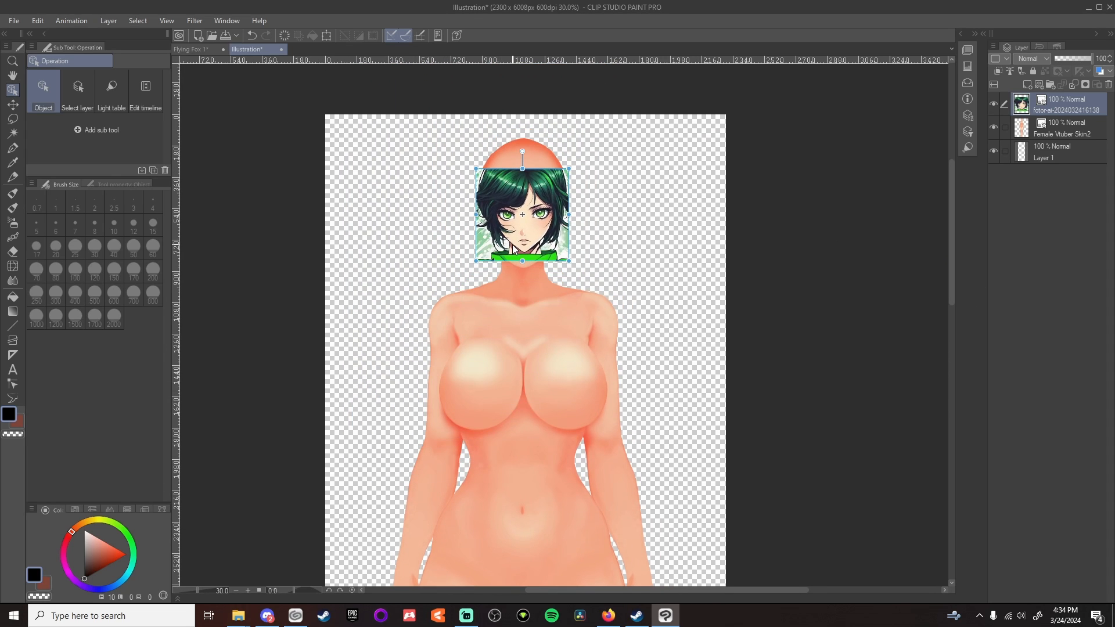
scroll(526, 228, "up", 4)
left_click_drag(392, 324, 362, 367)
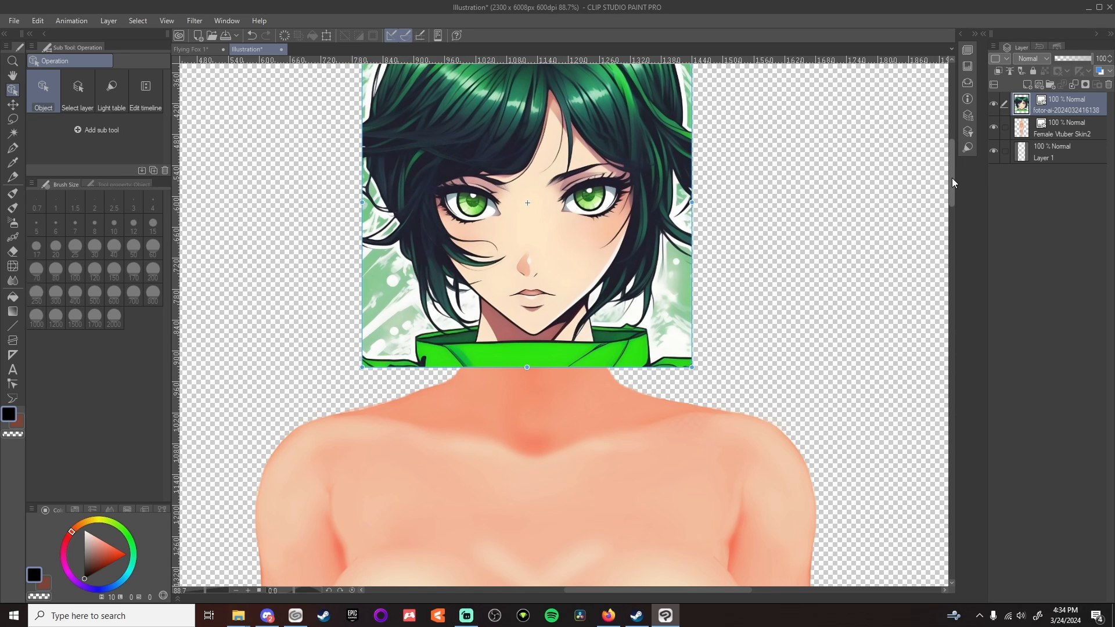
left_click_drag(952, 178, 950, 165)
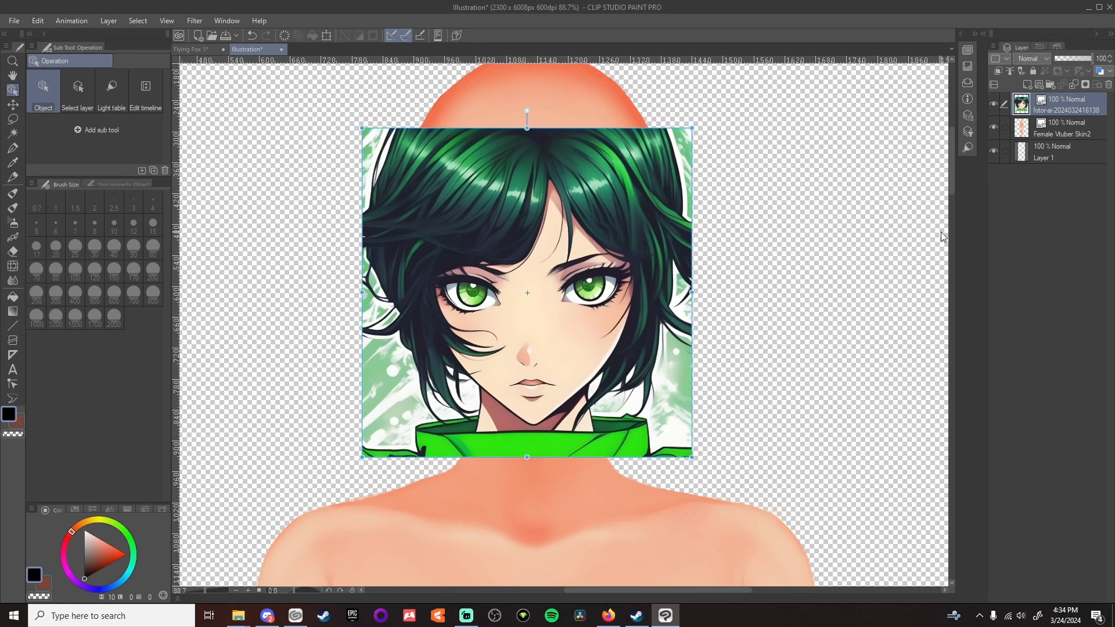
Lower the portrait layer's opacity to 25% and shift the portrait to line its face up with the head beneath
left_click_drag(1092, 59, 1066, 64)
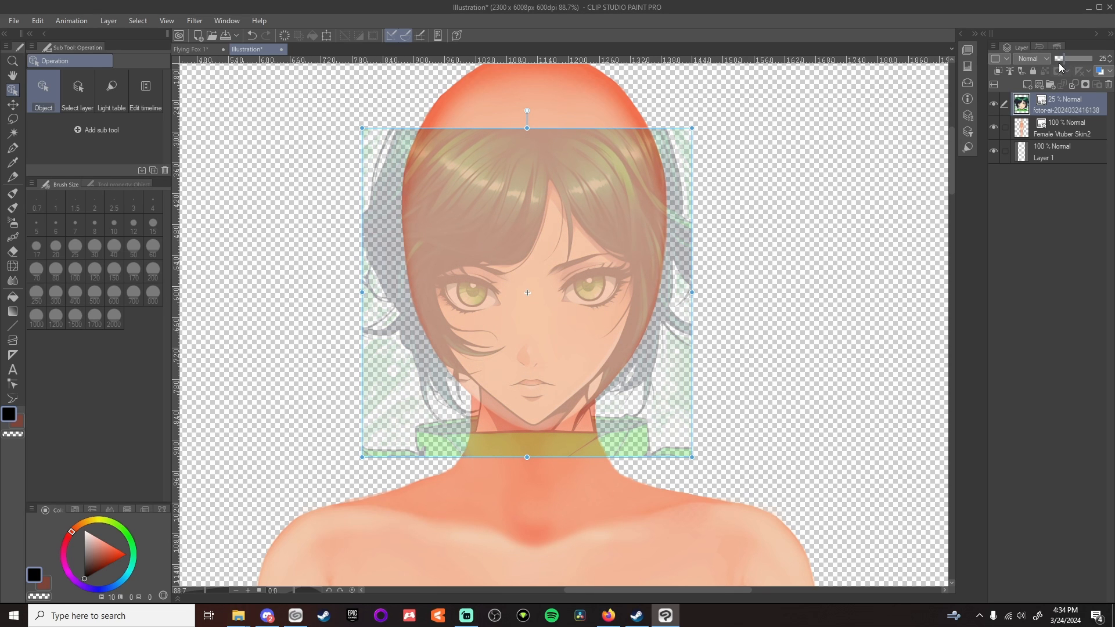
left_click_drag(502, 347, 521, 347)
scroll(535, 228, "up", 3)
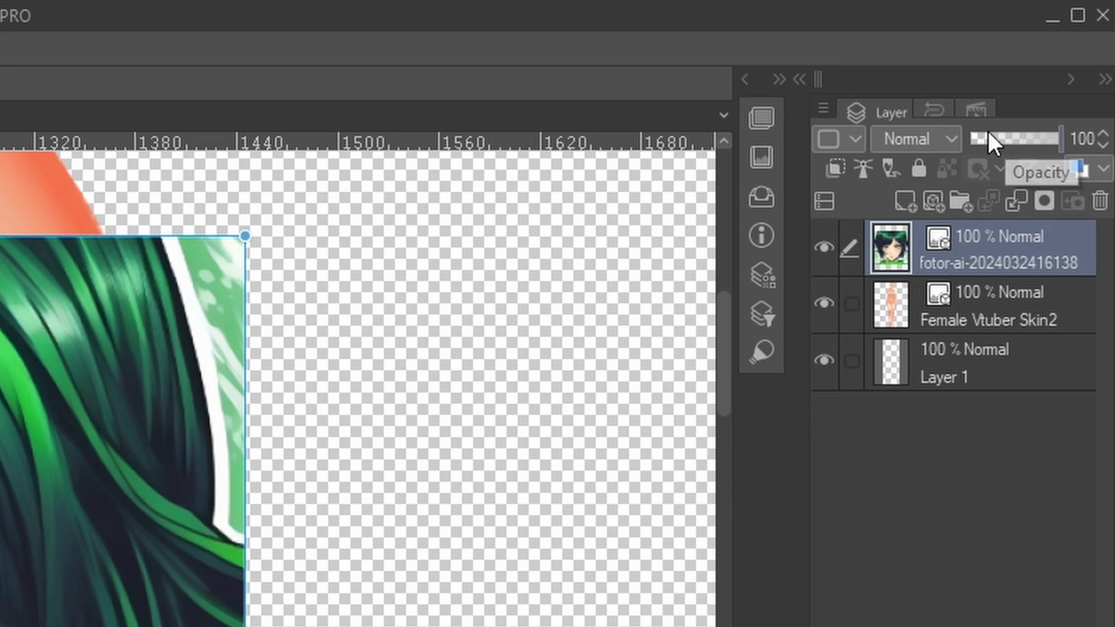
Set the portrait layer's opacity to 23% and fine-tune its position over the head
left_click_drag(1090, 58, 1080, 57)
left_click_drag(1034, 135, 992, 137)
left_click_drag(514, 352, 512, 353)
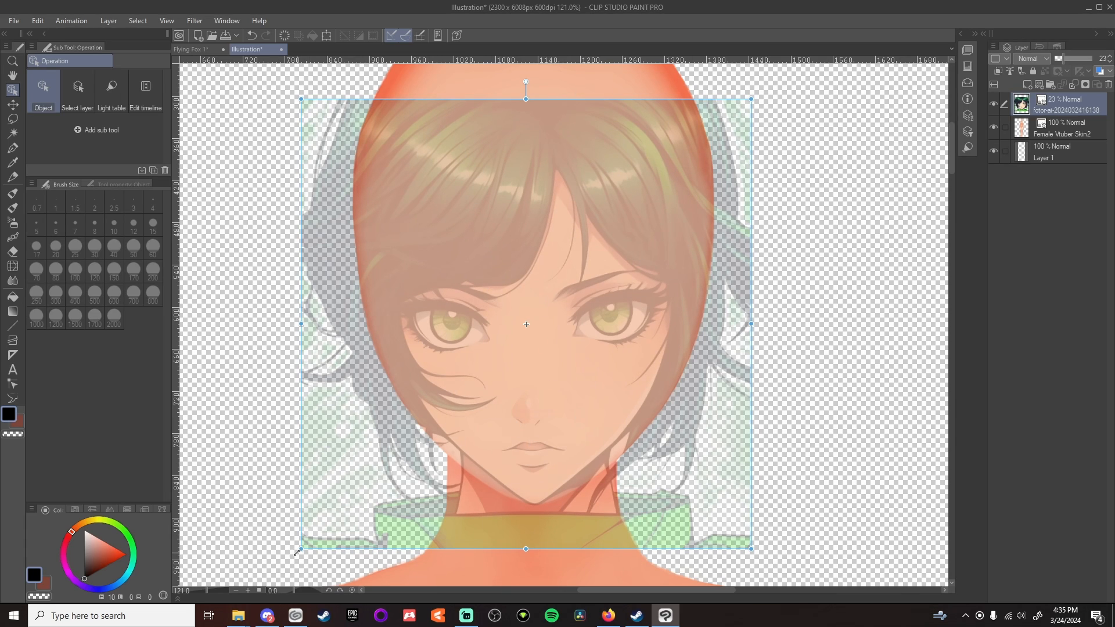
Rotate the portrait slightly clockwise to straighten the face, and restore its layer opacity to 100%
left_click_drag(293, 550, 277, 543)
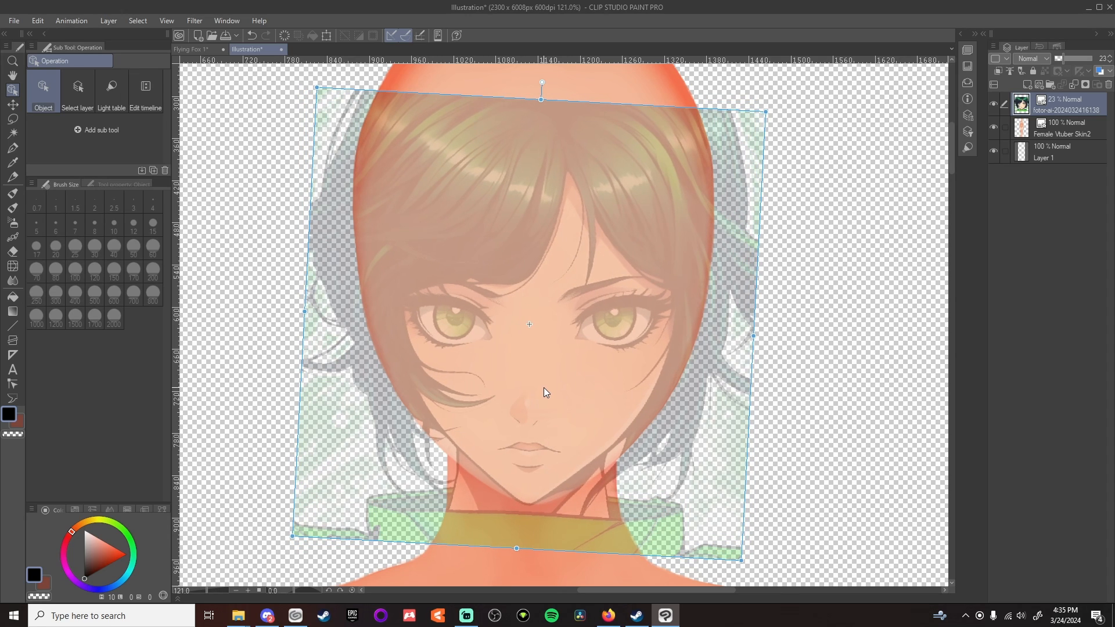
left_click(1091, 59)
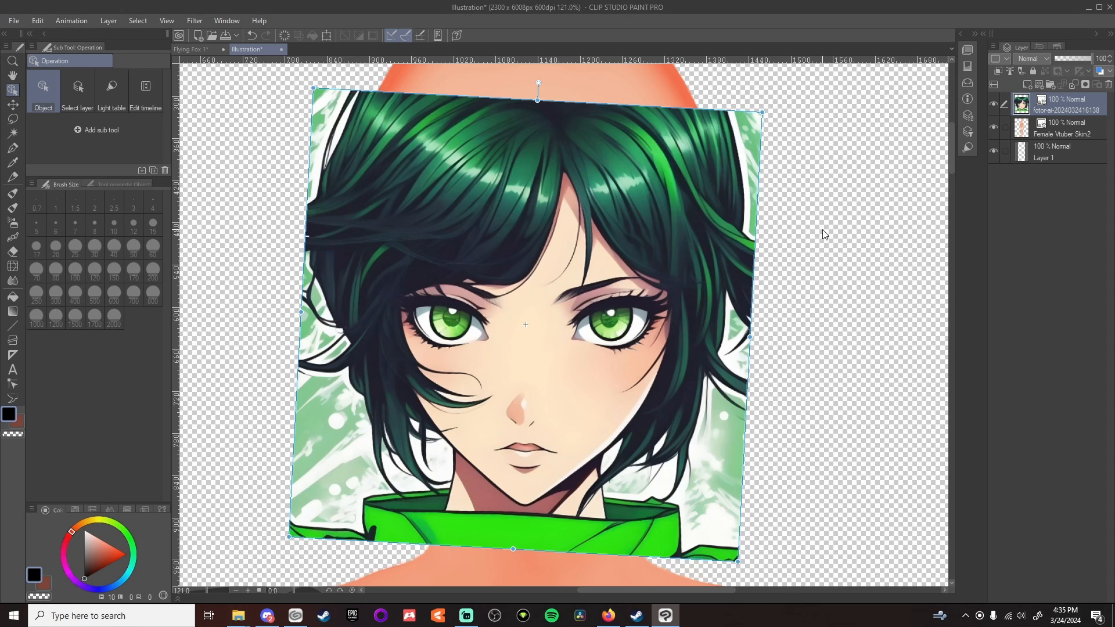
Duplicate the portrait layer repeatedly to make ten copies of it
scroll(574, 332, "down", 2)
mouse_move(596, 589)
left_mouse_down()
mouse_move(628, 589)
mouse_move(593, 589)
left_mouse_up()
right_click(1056, 110)
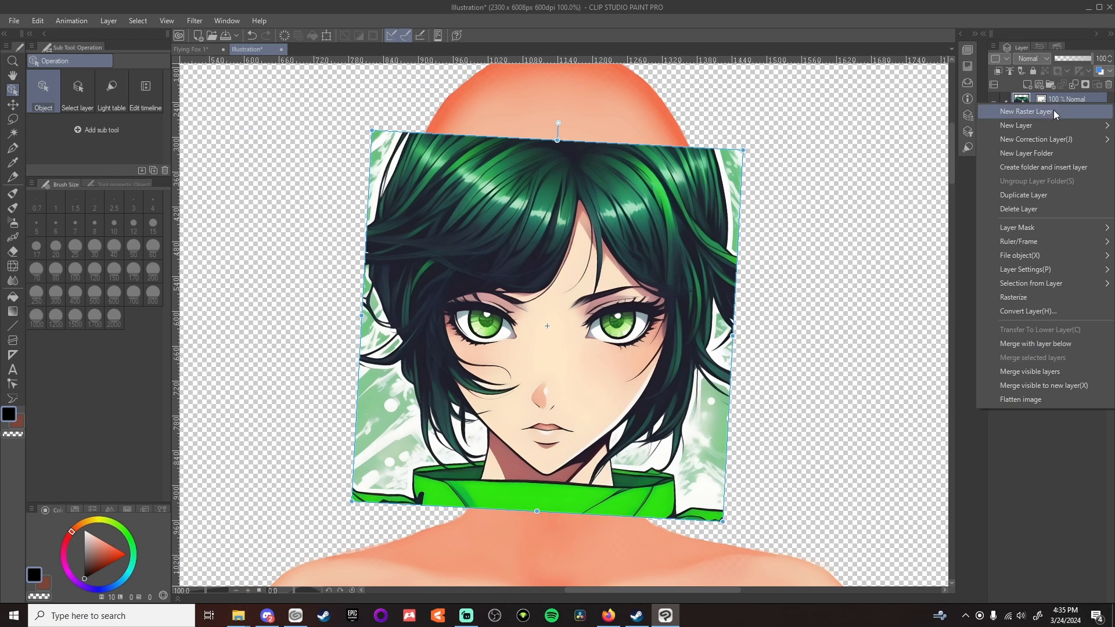
left_click(1065, 100)
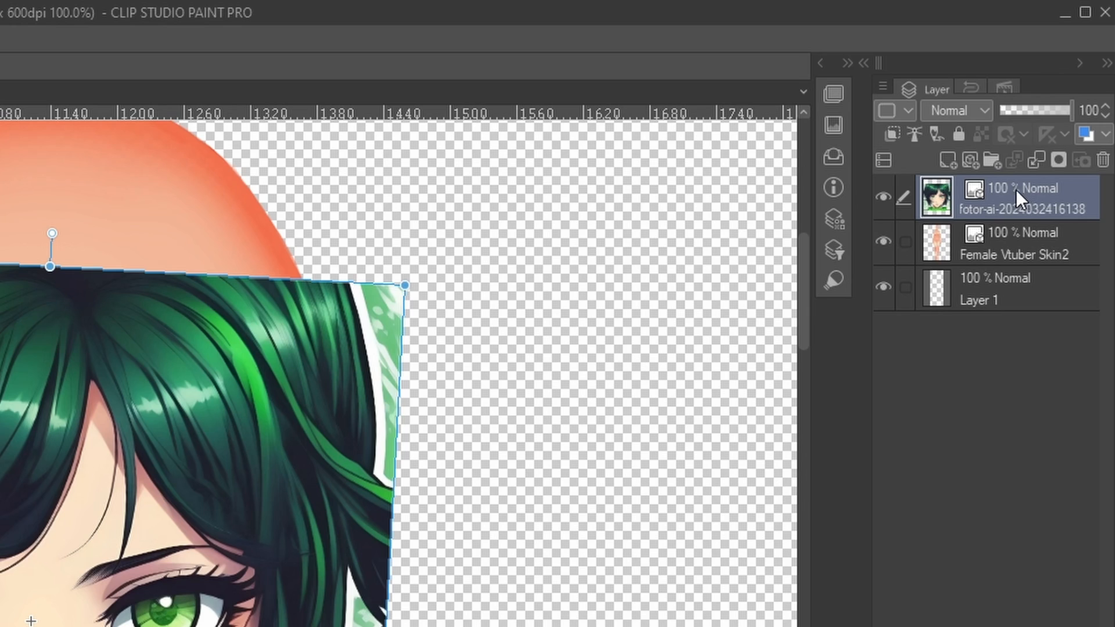
right_click(1015, 190)
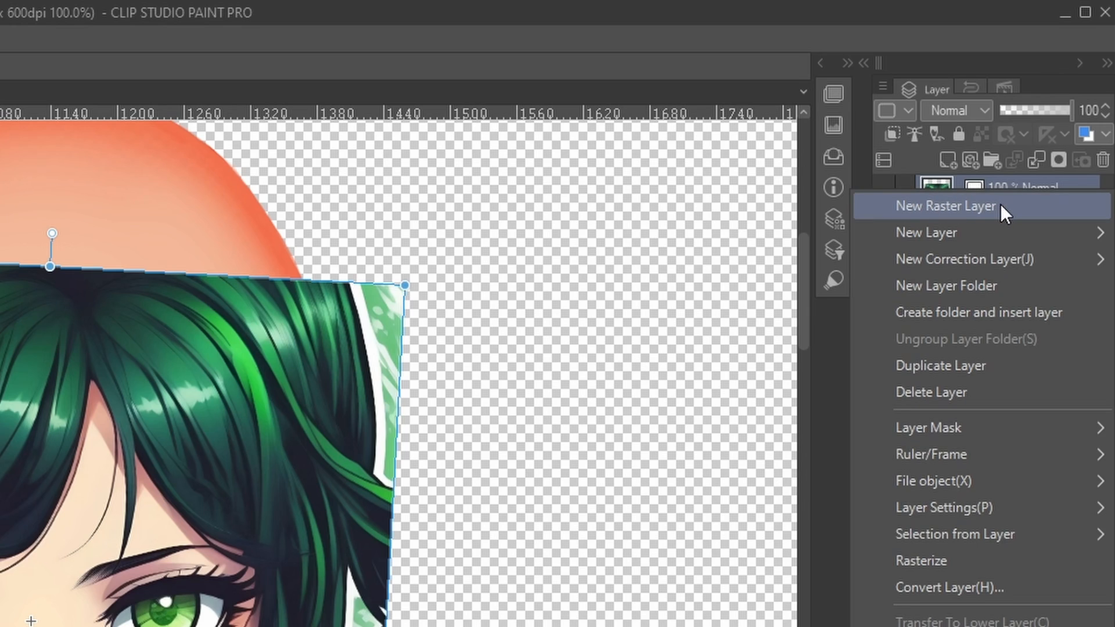
left_click(970, 371)
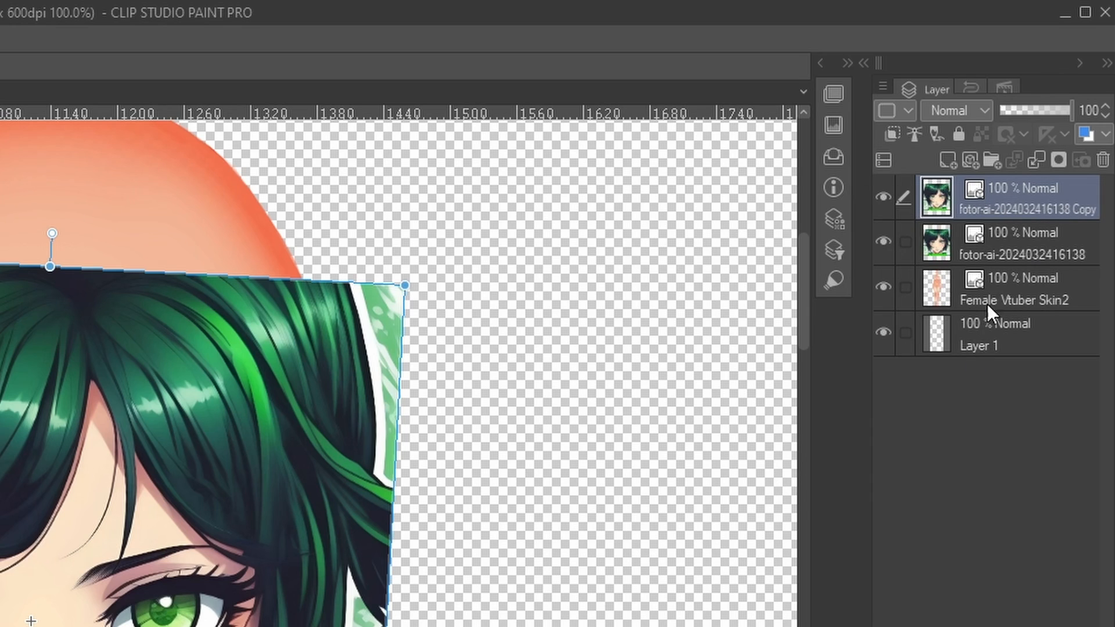
right_click(1004, 189)
left_click(976, 366)
right_click(1062, 125)
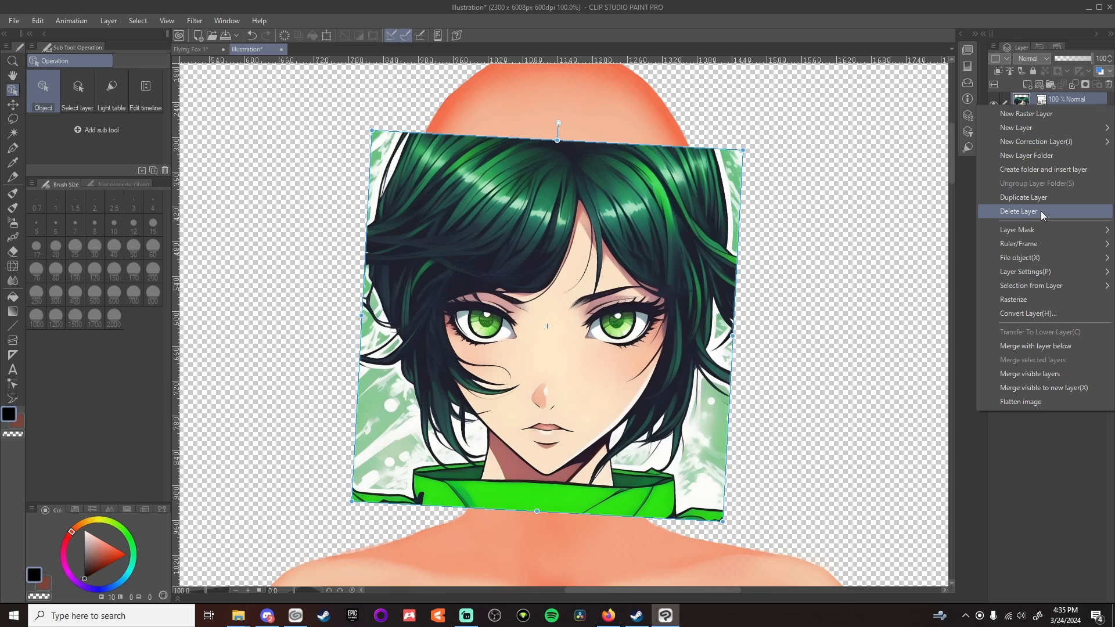
left_click(1039, 199)
right_click(1063, 124)
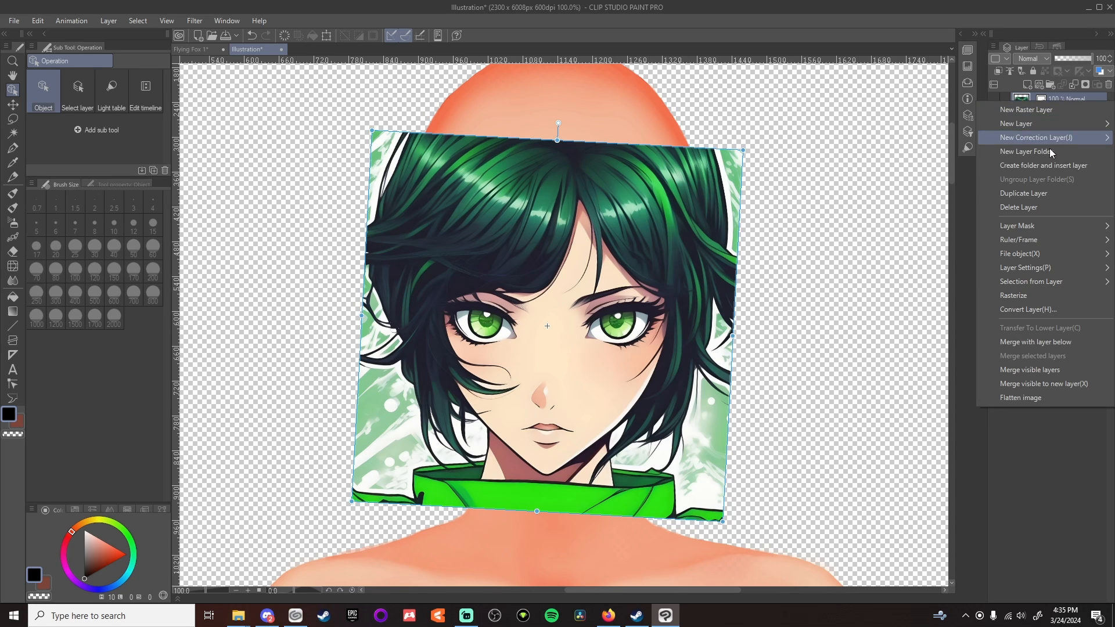
left_click(1039, 198)
right_click(1060, 105)
left_click(1039, 198)
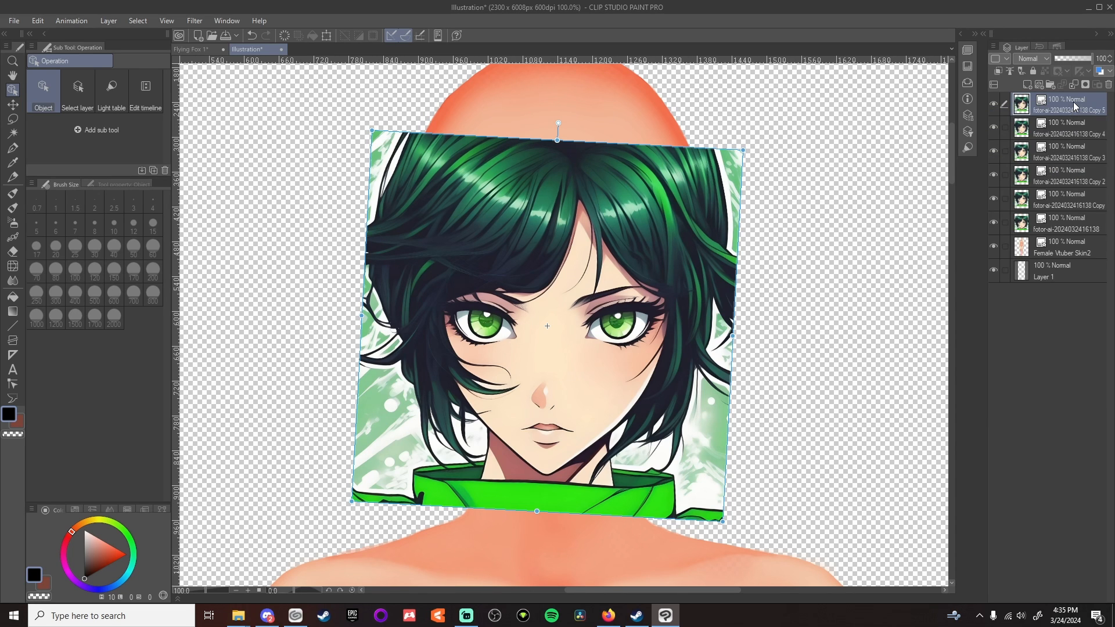
right_click(1073, 102)
left_click(1039, 196)
right_click(1069, 106)
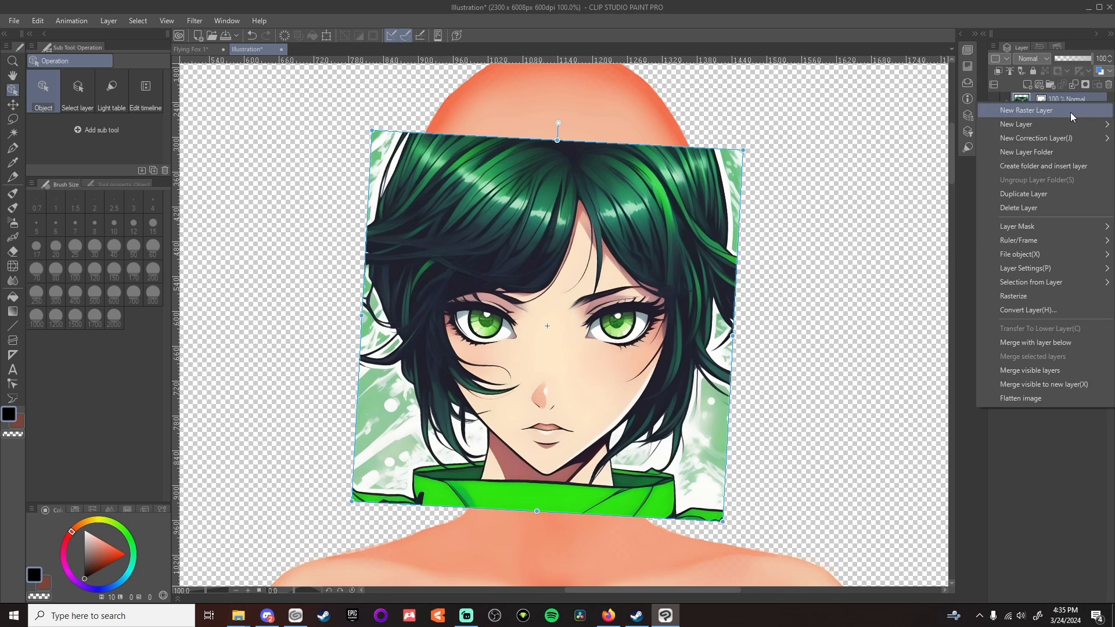
left_click(1039, 195)
right_click(1061, 108)
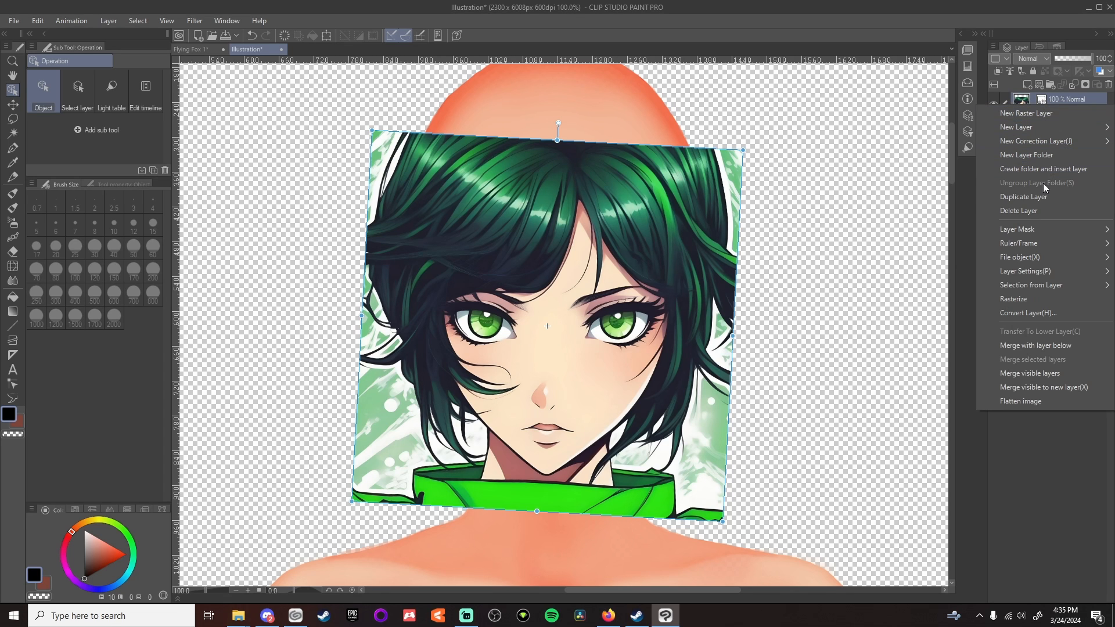
left_click(1041, 197)
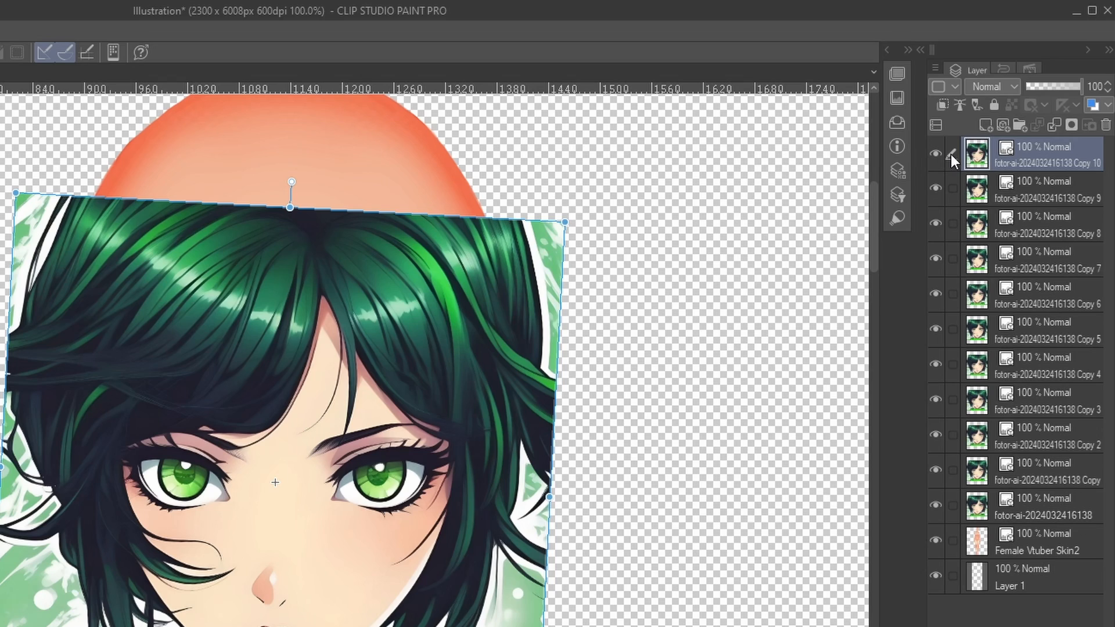
Hide all ten copies of the portrait layer
left_click_drag(935, 153, 933, 218)
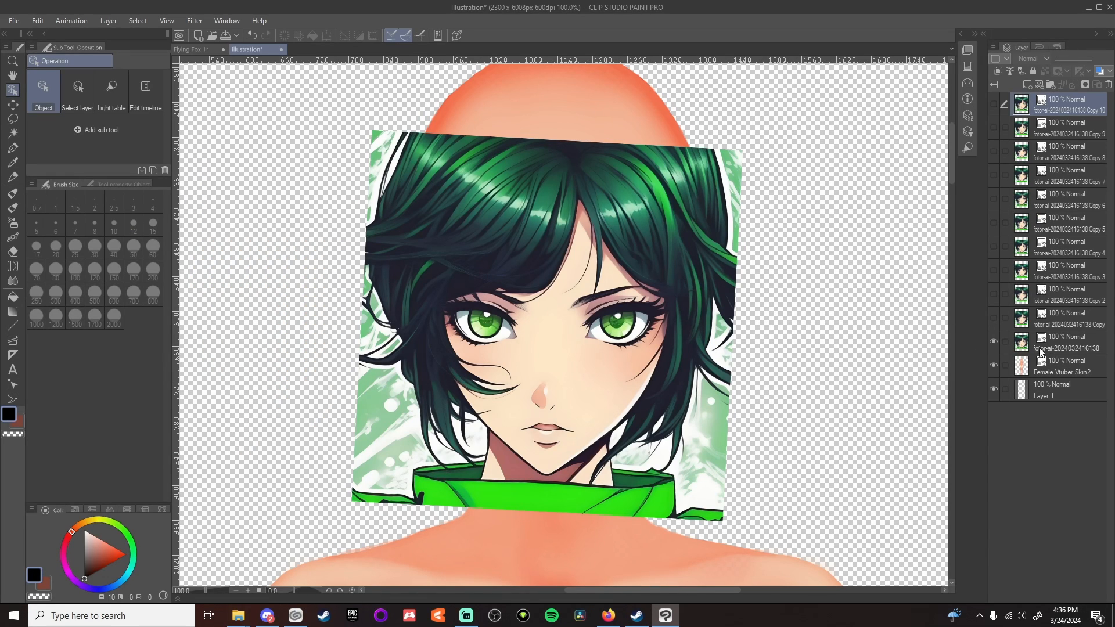
Rasterize the original portrait layer directly above the Female Vtuber Skin2 layer
left_click(1025, 347)
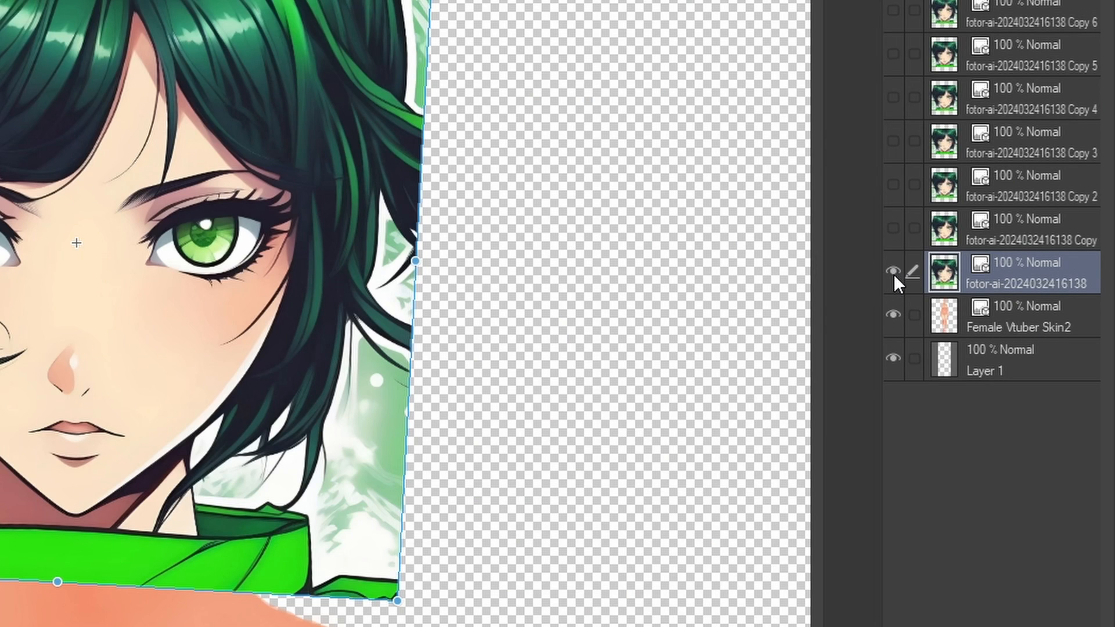
right_click(1033, 278)
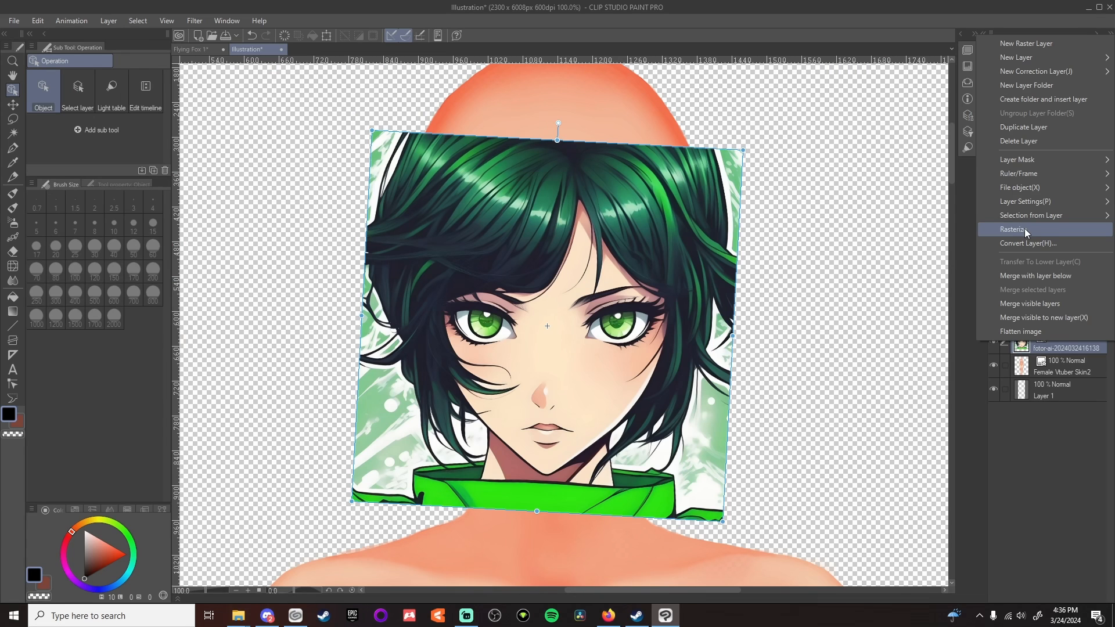
left_click(950, 66)
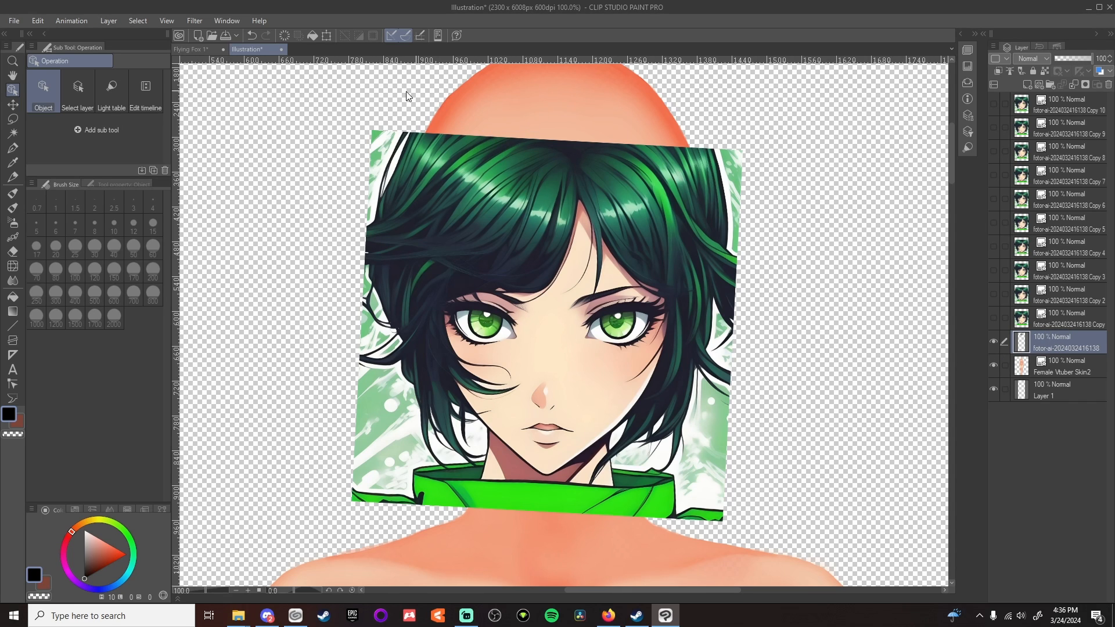
Erase the whole portrait except the character's left eye, using the Hard eraser at size 150
left_click(13, 251)
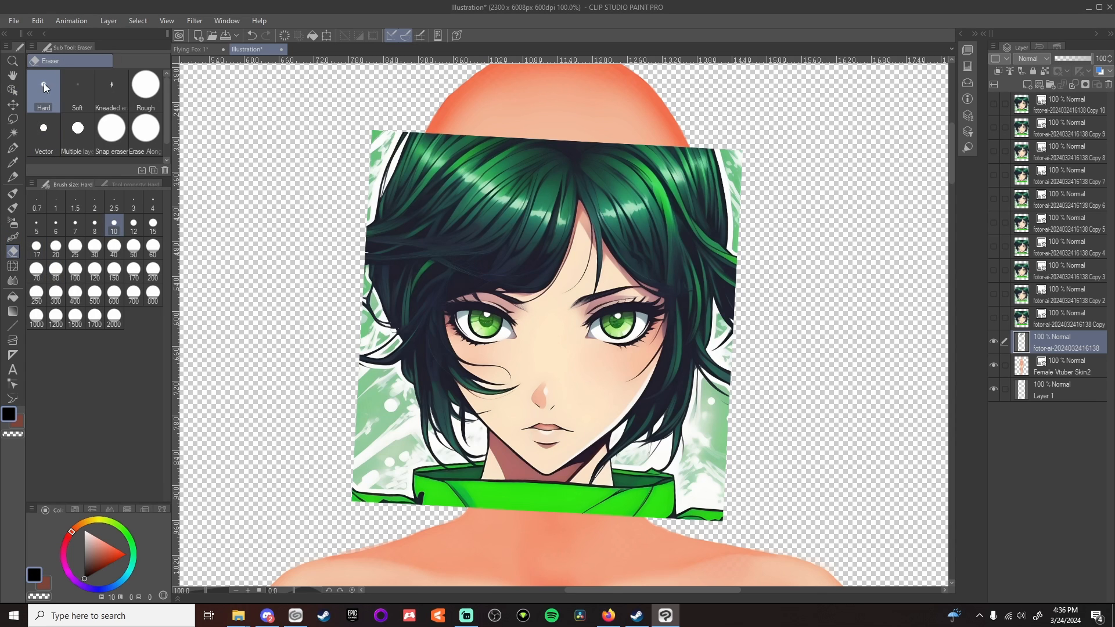
left_click(115, 270)
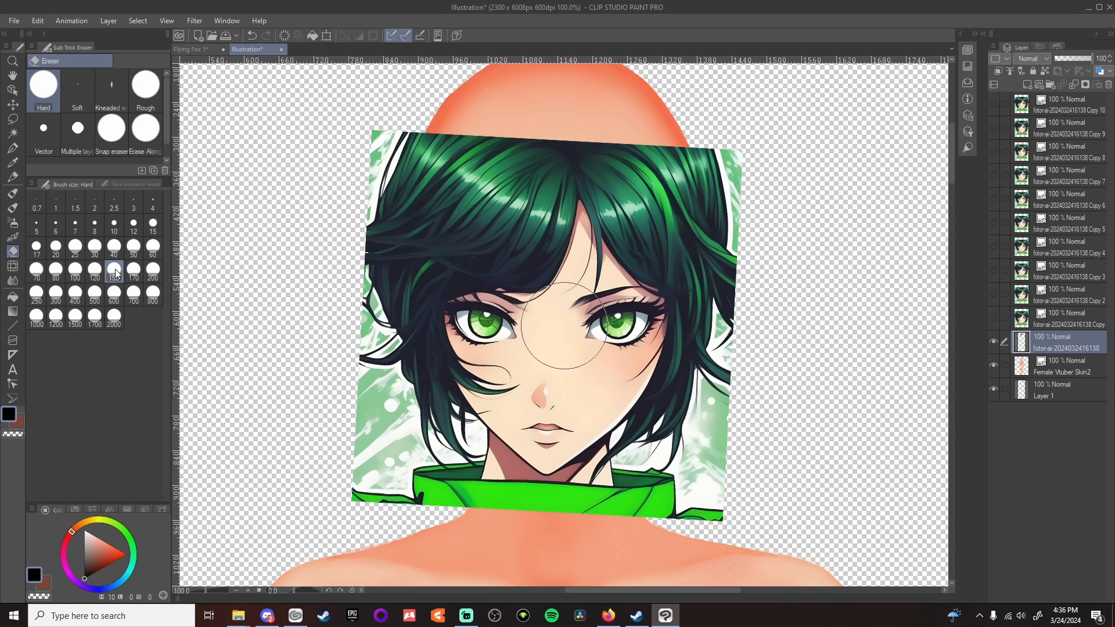
mouse_move(386, 148)
left_mouse_down()
mouse_move(390, 179)
mouse_move(456, 151)
mouse_move(568, 141)
mouse_move(674, 148)
mouse_move(743, 174)
mouse_move(699, 197)
mouse_move(497, 203)
mouse_move(381, 244)
mouse_move(386, 322)
mouse_move(520, 223)
mouse_move(536, 240)
mouse_move(508, 490)
mouse_move(465, 305)
mouse_move(431, 374)
mouse_move(406, 482)
mouse_move(393, 435)
left_mouse_up()
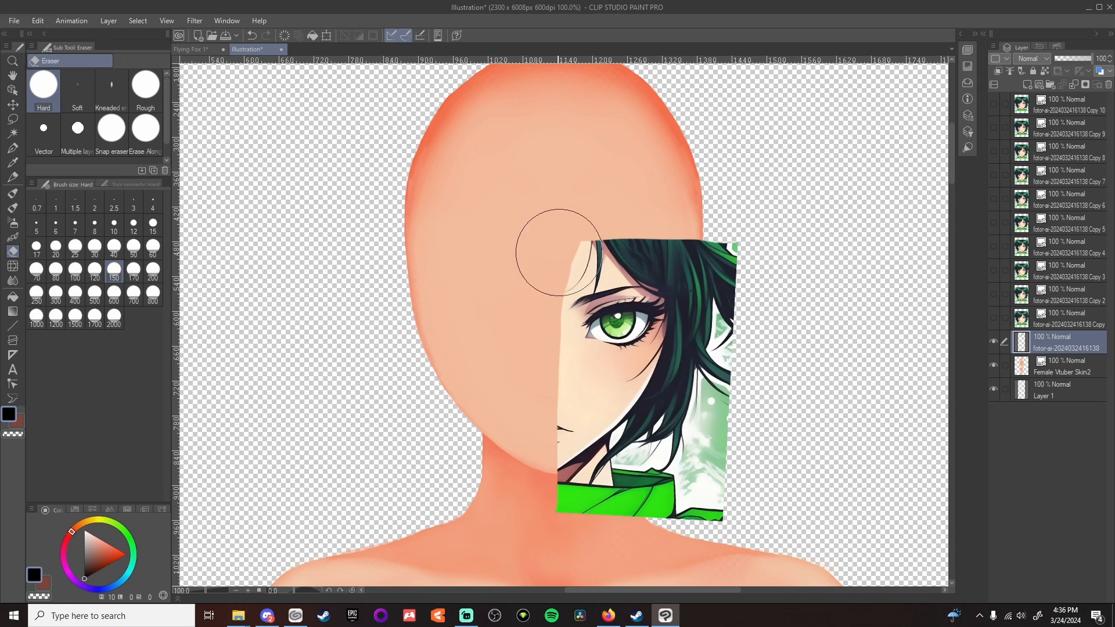
mouse_move(558, 252)
left_mouse_down()
mouse_move(622, 224)
mouse_move(535, 336)
left_mouse_up()
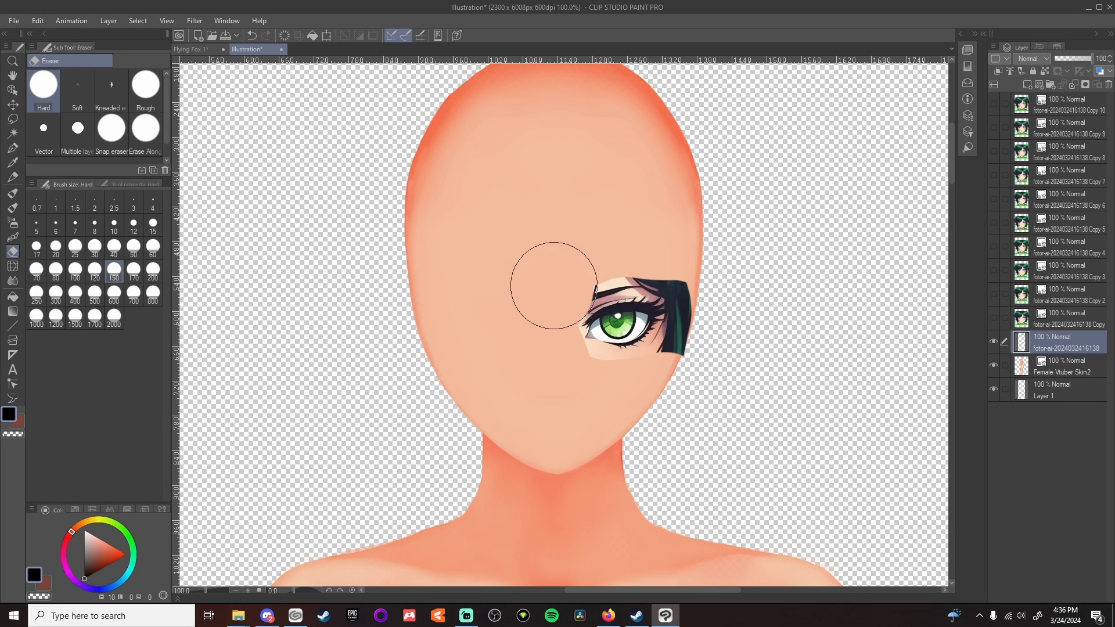
mouse_move(553, 285)
left_mouse_down()
mouse_move(609, 255)
mouse_move(676, 255)
mouse_move(700, 266)
mouse_move(714, 310)
mouse_move(710, 337)
mouse_move(655, 386)
mouse_move(538, 387)
left_mouse_up()
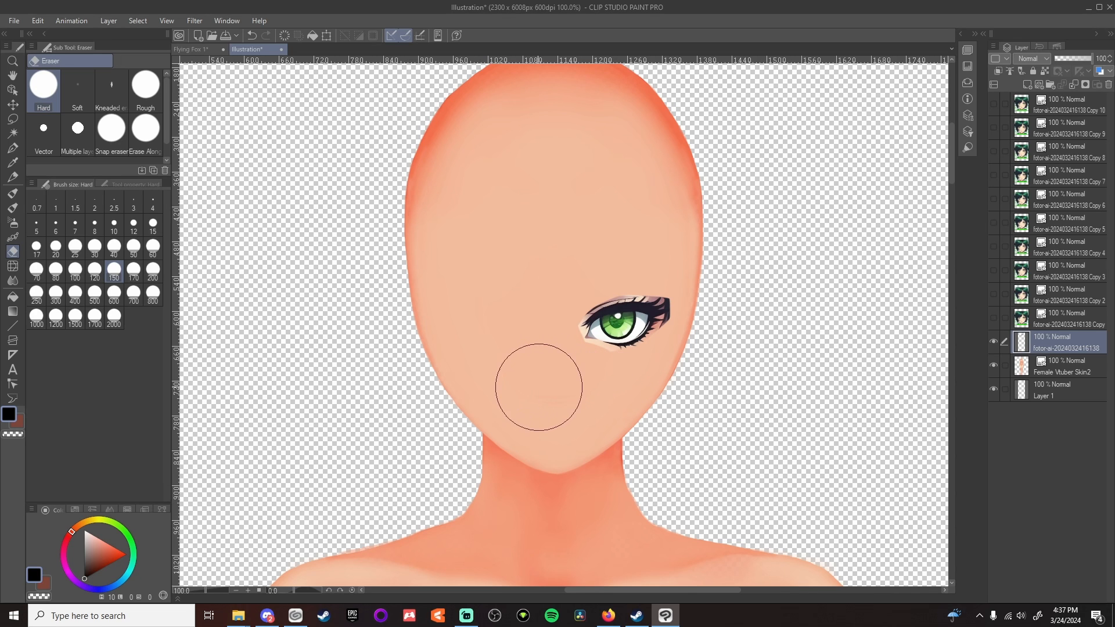
Erase the skin around the eye's inner corner at eraser size 8 and above the upper lashes at size 5
left_click(95, 226)
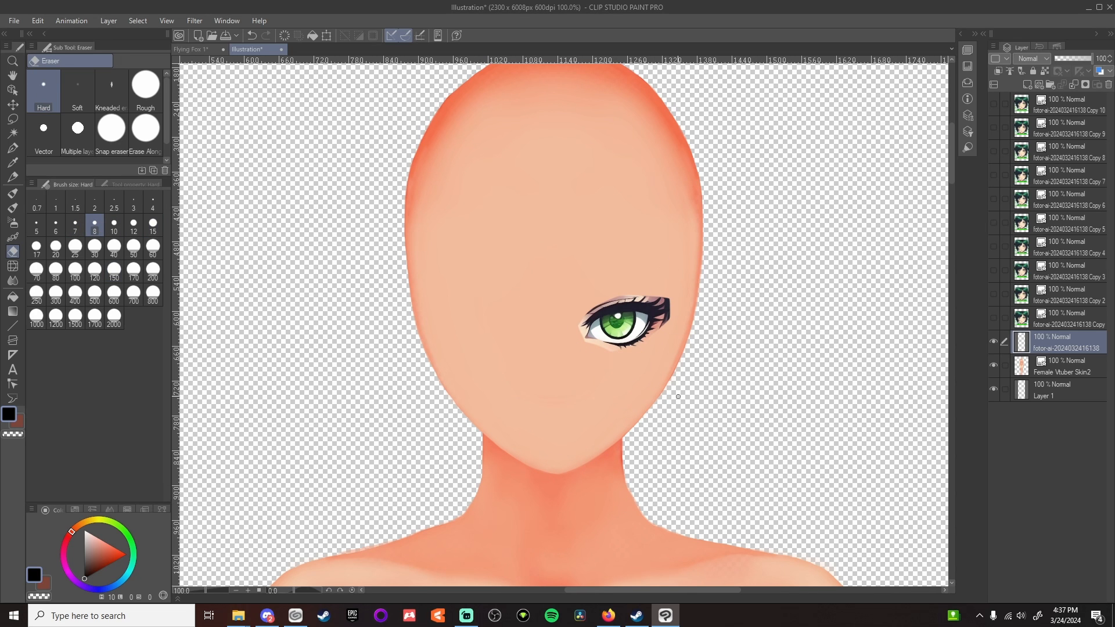
scroll(648, 372, "up", 8)
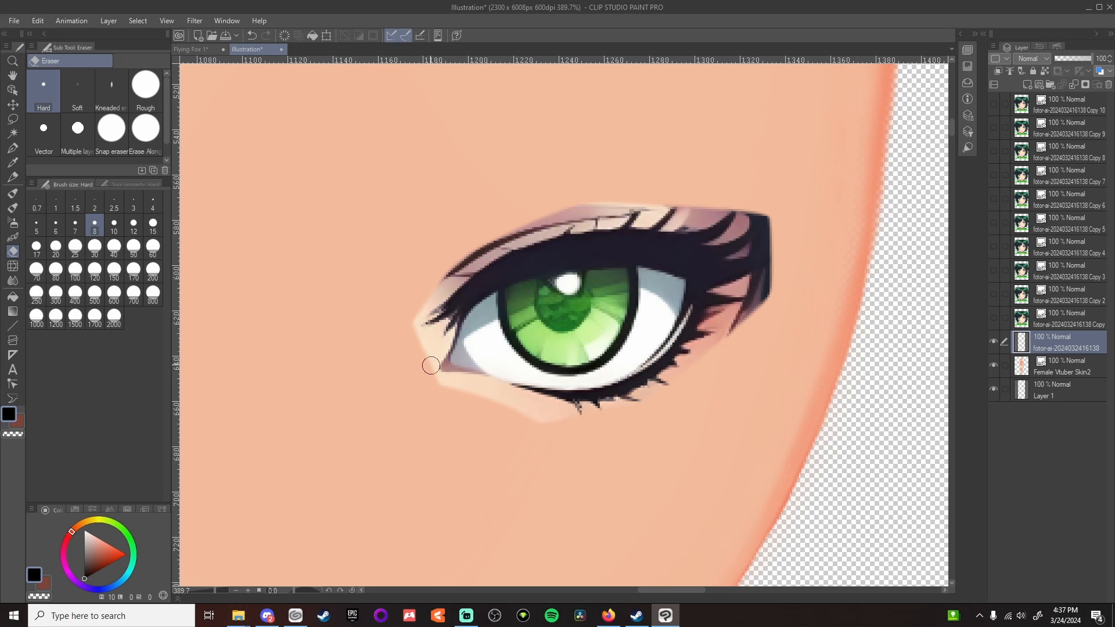
mouse_move(431, 365)
left_mouse_down()
mouse_move(419, 311)
mouse_move(514, 233)
mouse_move(428, 278)
mouse_move(449, 283)
mouse_move(417, 299)
left_mouse_up()
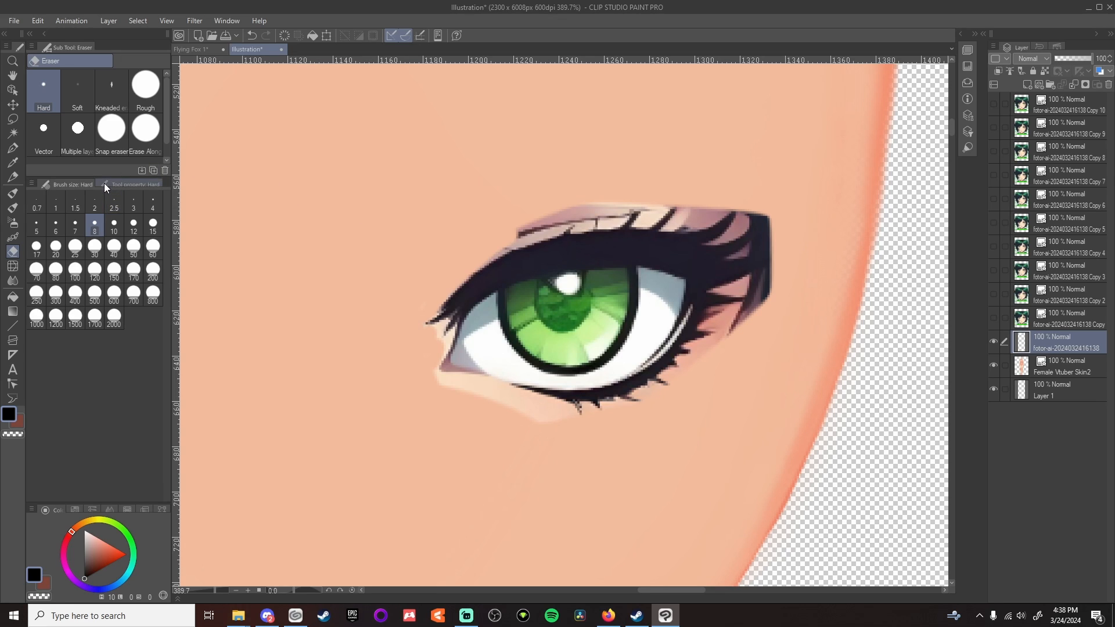
left_click(38, 229)
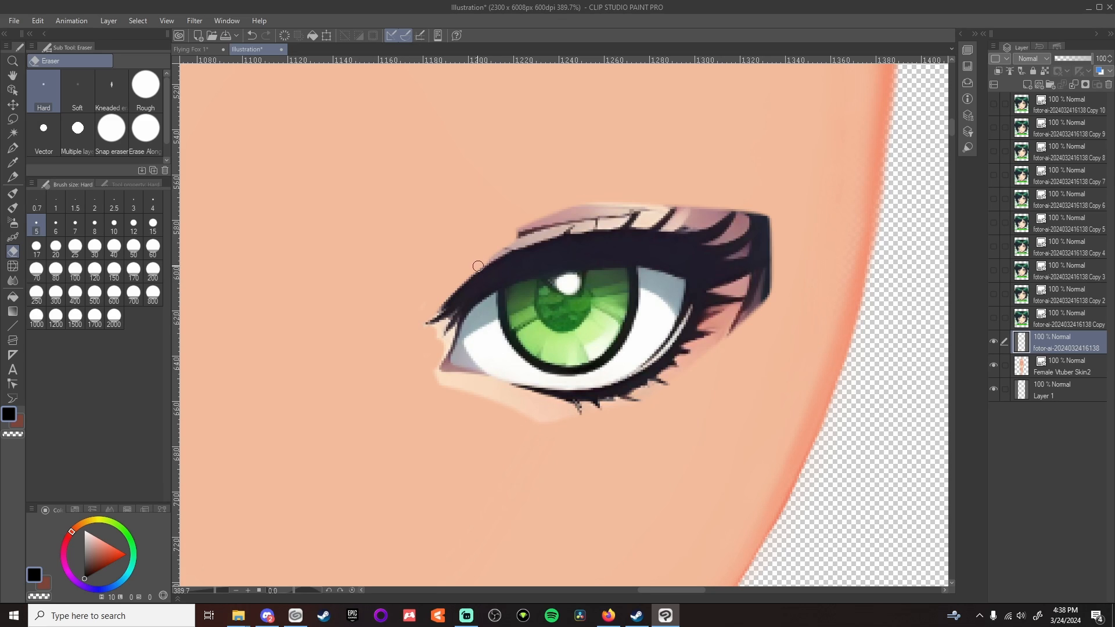
mouse_move(523, 242)
left_mouse_down()
mouse_move(570, 209)
mouse_move(524, 229)
mouse_move(517, 235)
mouse_move(562, 227)
mouse_move(580, 207)
mouse_move(575, 229)
mouse_move(612, 225)
mouse_move(633, 204)
mouse_move(597, 223)
mouse_move(592, 209)
mouse_move(638, 227)
mouse_move(690, 210)
mouse_move(683, 204)
mouse_move(663, 230)
mouse_move(728, 210)
mouse_move(691, 210)
mouse_move(746, 223)
left_mouse_up()
Carve out the individual outer lashes of the upper eyelash with the Hard eraser at size 2
left_click(94, 203)
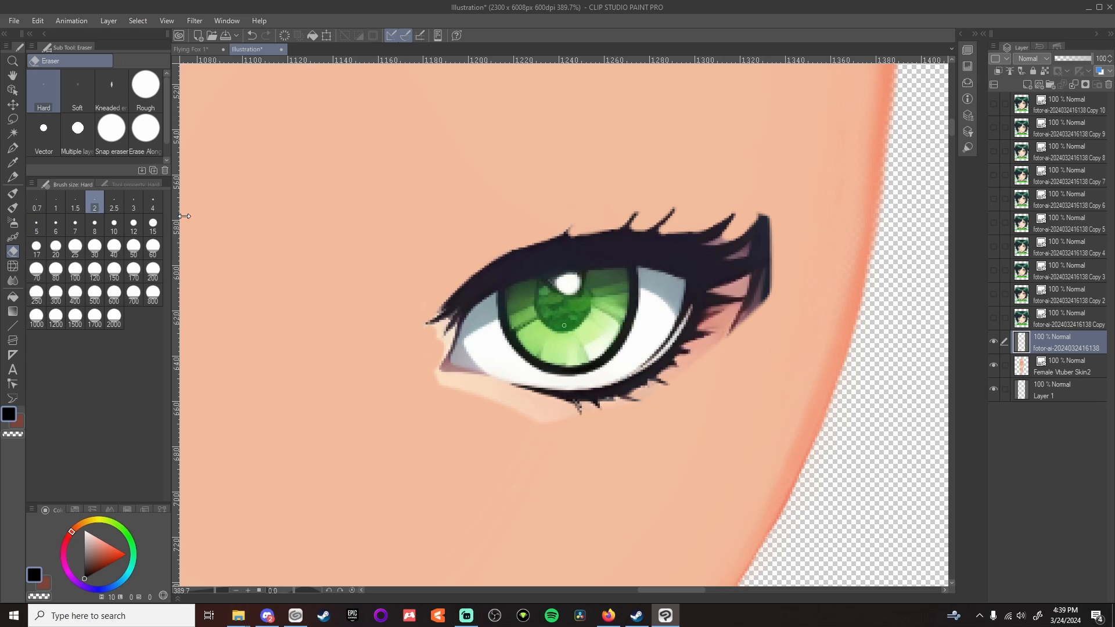
left_click_drag(671, 232, 685, 232)
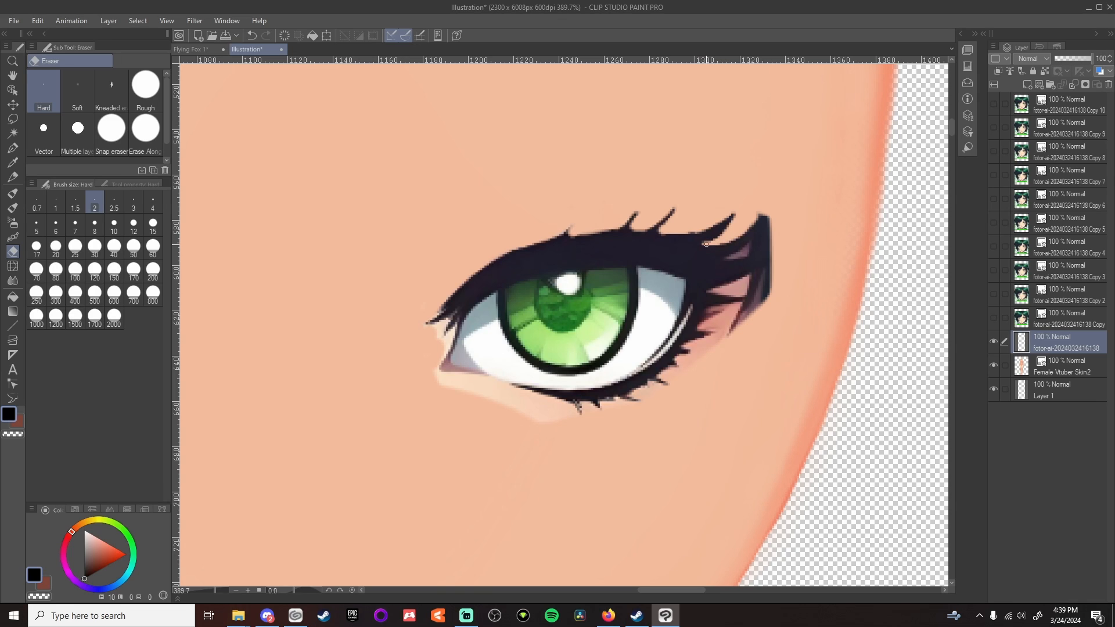
left_click_drag(731, 256, 765, 217)
left_click_drag(730, 257, 770, 240)
mouse_move(770, 251)
left_mouse_down()
mouse_move(713, 291)
mouse_move(749, 298)
mouse_move(720, 291)
left_mouse_up()
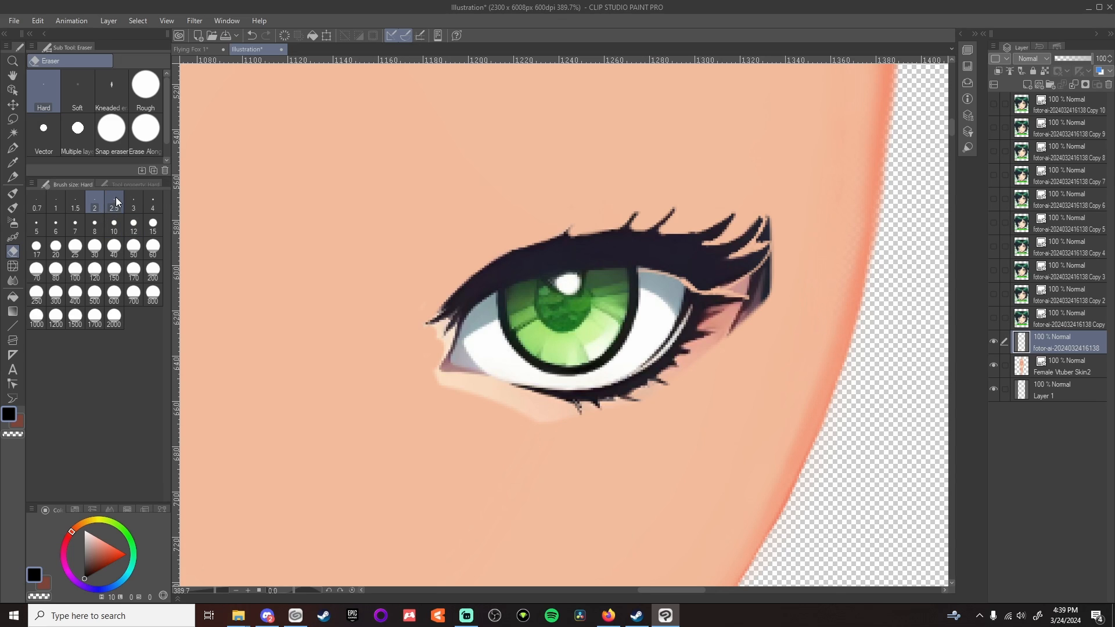
Erase the eyeball and lower lashes beneath the upper eyelash, using eraser sizes 7 and 40
left_click(75, 225)
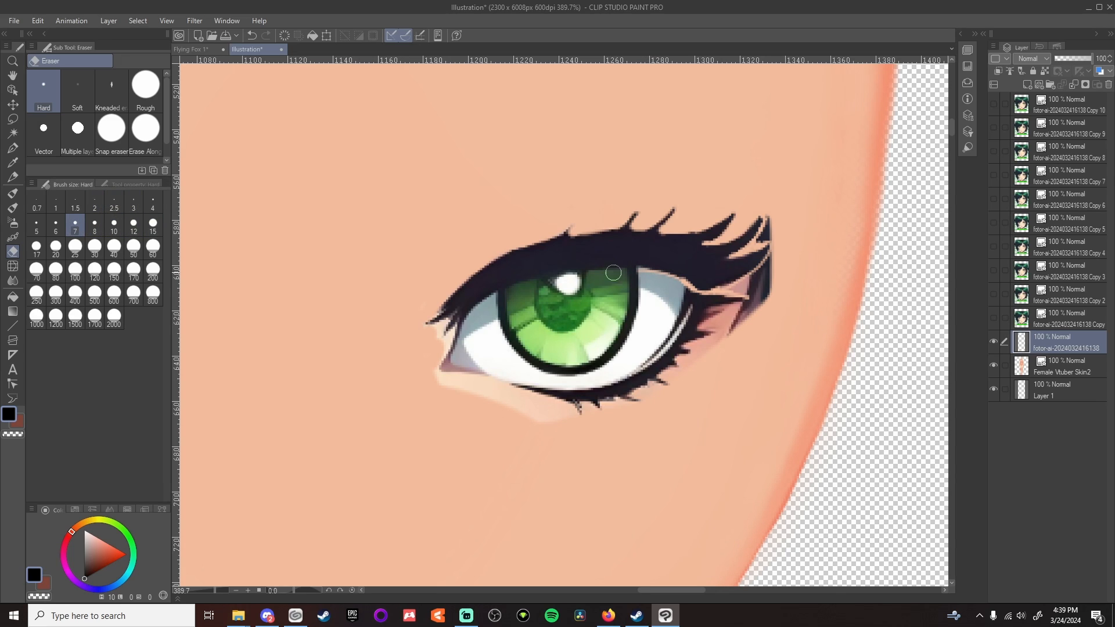
mouse_move(652, 276)
left_mouse_down()
mouse_move(588, 274)
mouse_move(515, 291)
mouse_move(454, 338)
mouse_move(435, 370)
mouse_move(443, 391)
mouse_move(458, 363)
left_mouse_up()
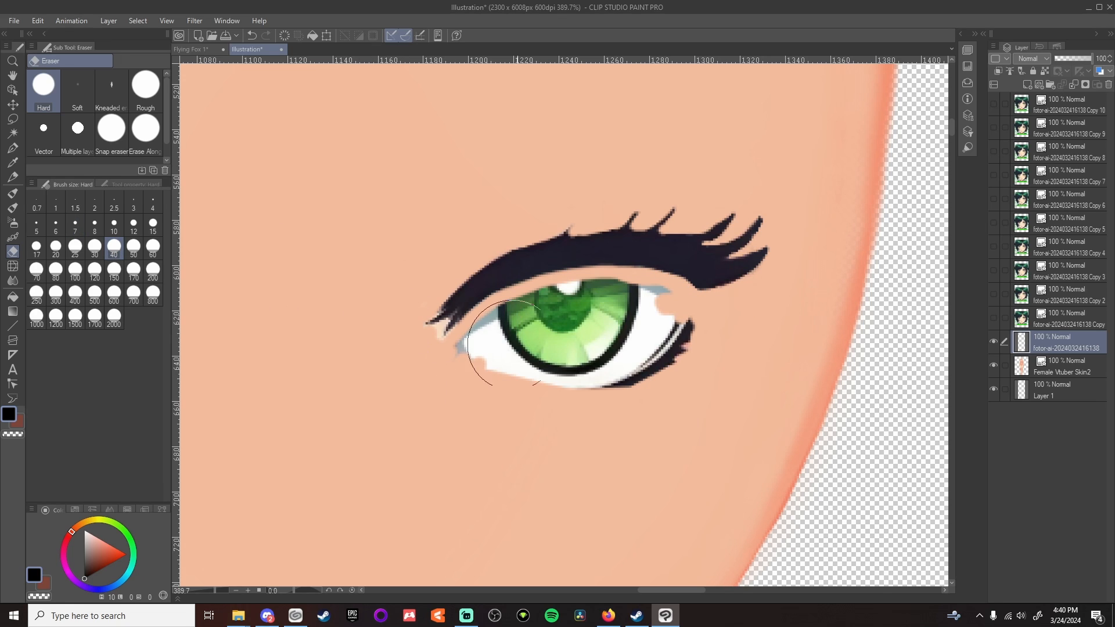
mouse_move(511, 344)
left_mouse_down()
mouse_move(548, 378)
mouse_move(485, 362)
mouse_move(541, 327)
mouse_move(578, 321)
mouse_move(638, 318)
mouse_move(669, 330)
mouse_move(629, 370)
mouse_move(465, 394)
mouse_move(452, 485)
left_mouse_up()
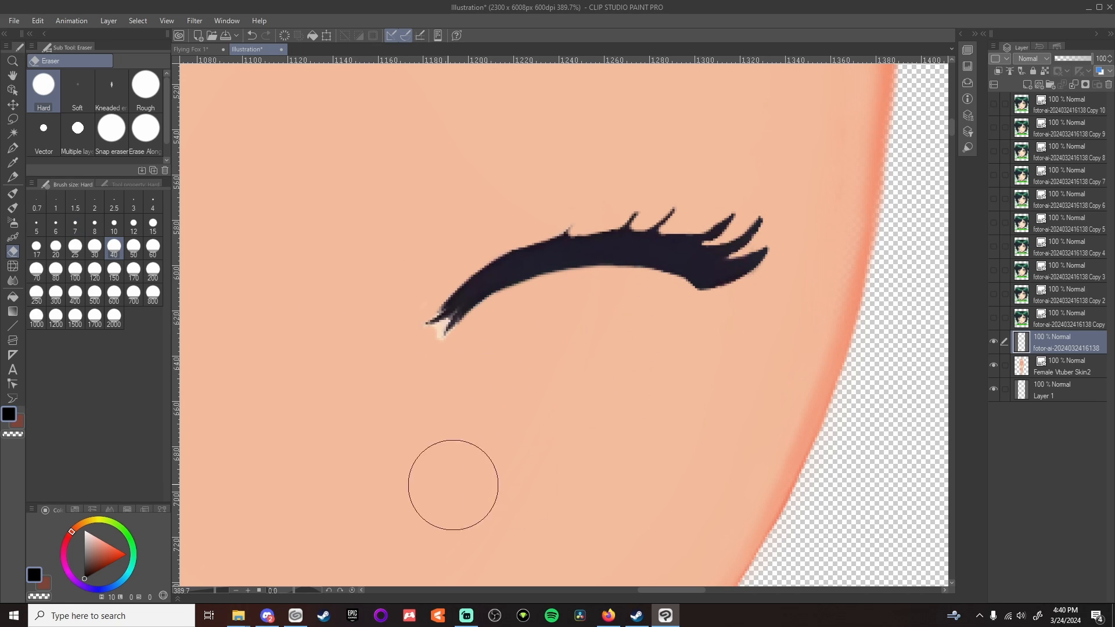
Clean the leftover skin from the upper eyelash's inner tip and outer lashes with the Hard eraser at size 2
left_click(94, 203)
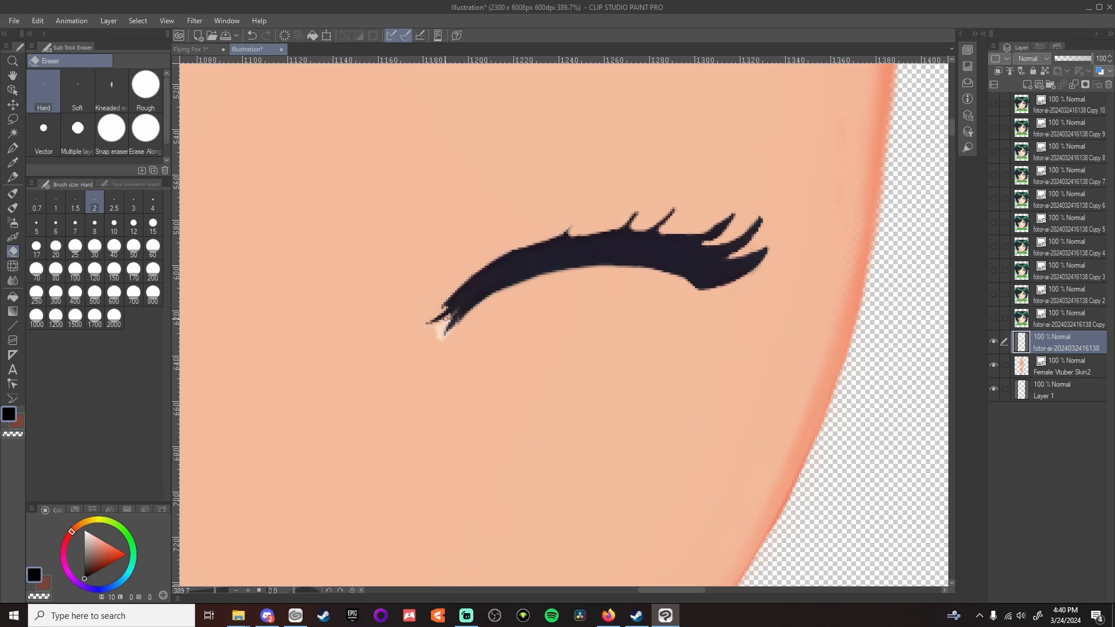
left_click_drag(446, 318, 458, 322)
left_click_drag(712, 240, 735, 217)
left_click_drag(758, 248, 744, 257)
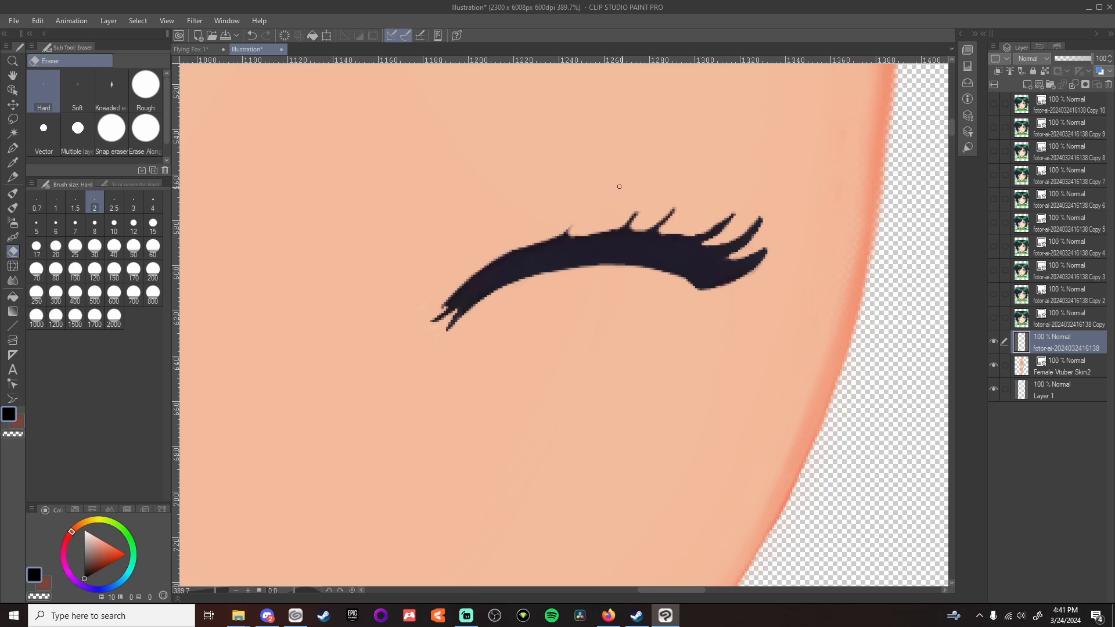
Rename the isolated eyelash layer as L Top Eyelash
right_click(1047, 342)
left_click(1062, 346)
double_click(1059, 347)
Show the portrait copy directly above L Top Eyelash, rasterize it, and set the Hard eraser to size 7
left_click(994, 319)
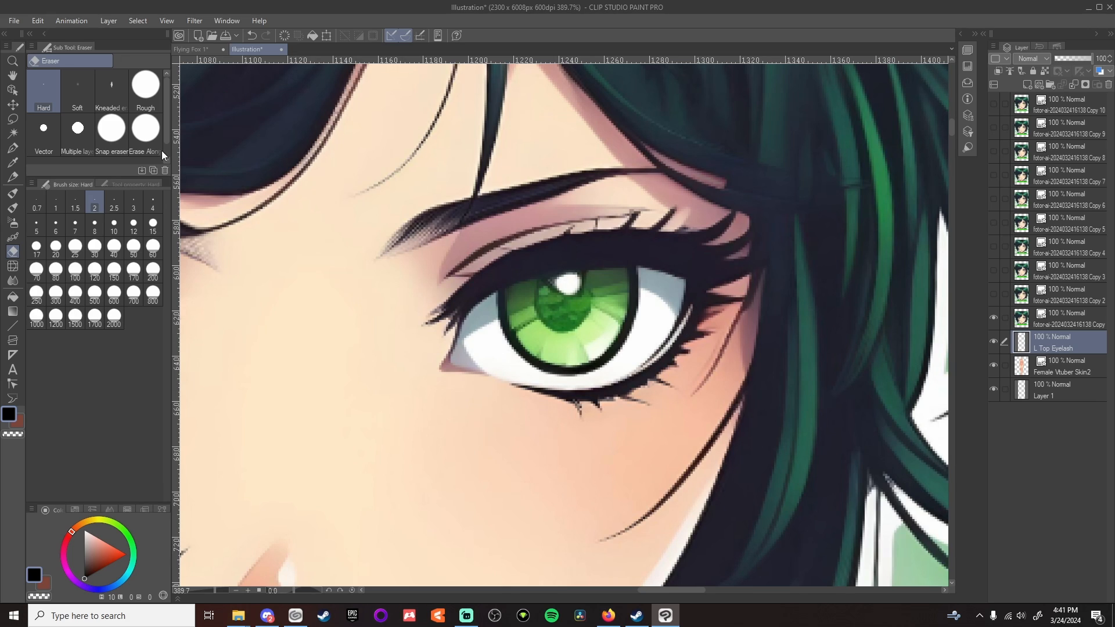
left_click(75, 225)
left_click(1059, 321)
right_click(1059, 320)
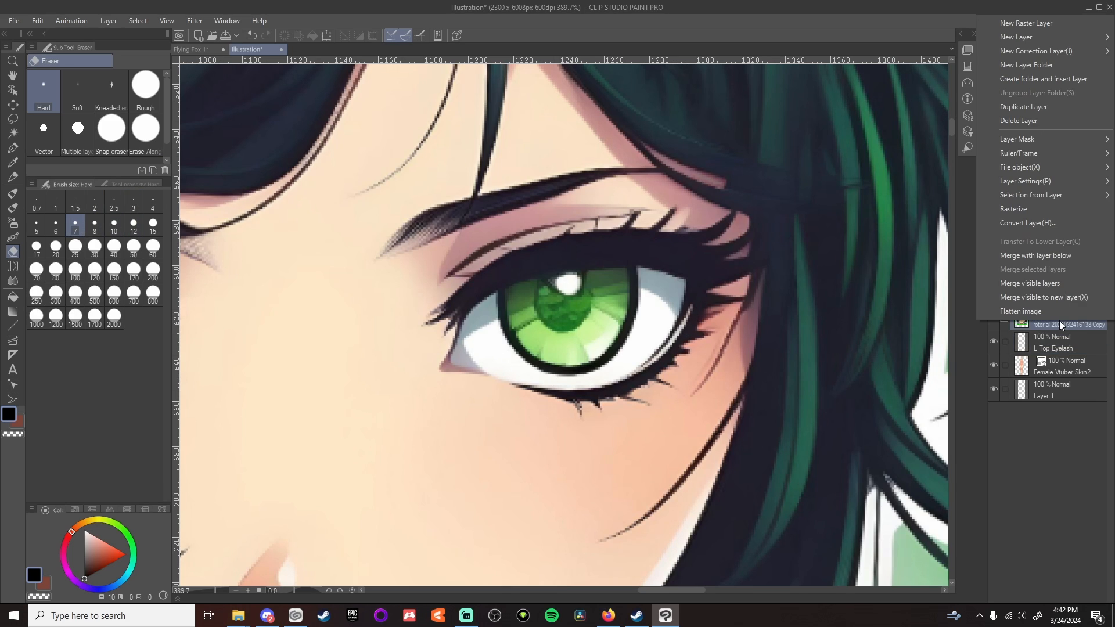
left_click(1019, 209)
Erase a gap around the left eye's lower lashes at size 7, then clear the surrounding portrait at size 120
mouse_move(453, 367)
left_mouse_down()
mouse_move(564, 381)
mouse_move(528, 381)
mouse_move(612, 376)
mouse_move(602, 379)
mouse_move(567, 384)
mouse_move(653, 355)
mouse_move(701, 285)
mouse_move(760, 296)
mouse_move(724, 319)
mouse_move(681, 391)
mouse_move(639, 418)
mouse_move(583, 424)
mouse_move(500, 382)
left_mouse_up()
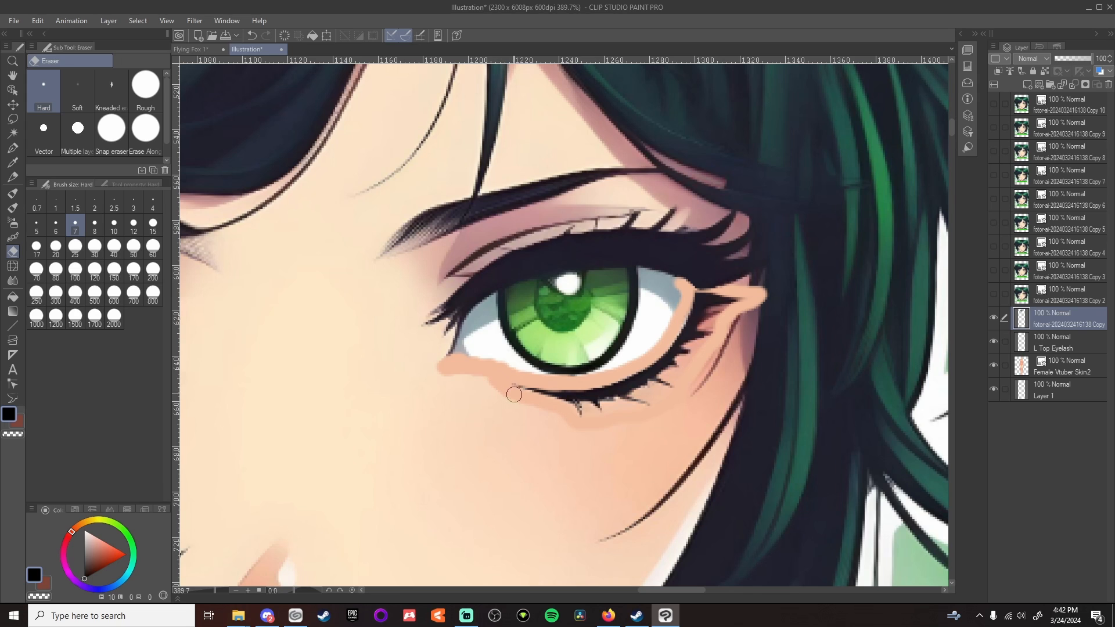
scroll(758, 447, "down", 5)
scroll(759, 447, "down", 2)
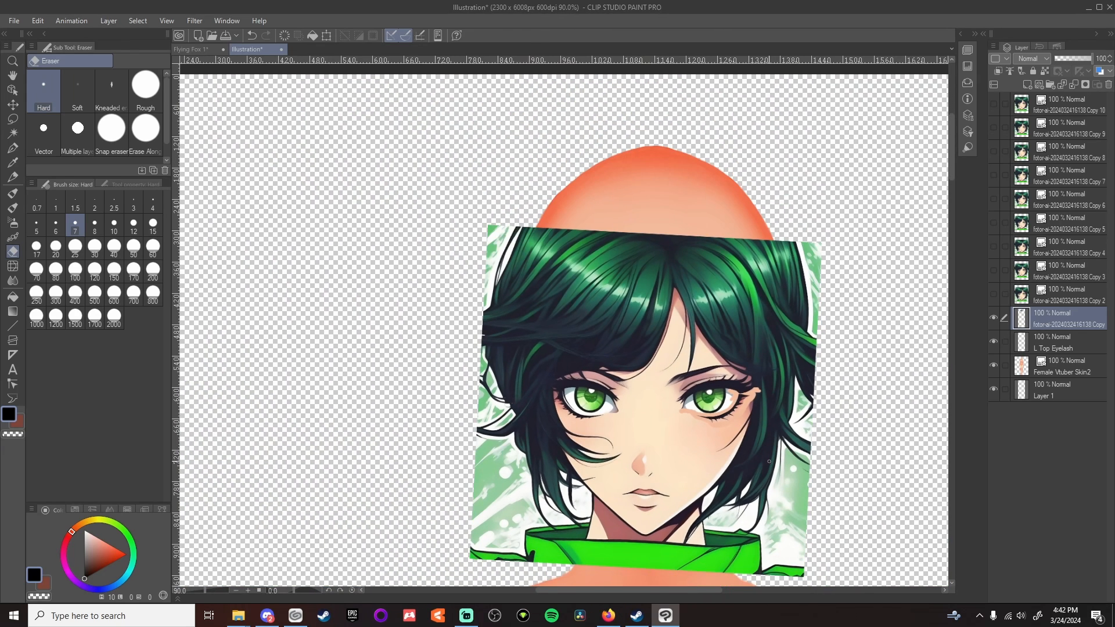
left_click(95, 268)
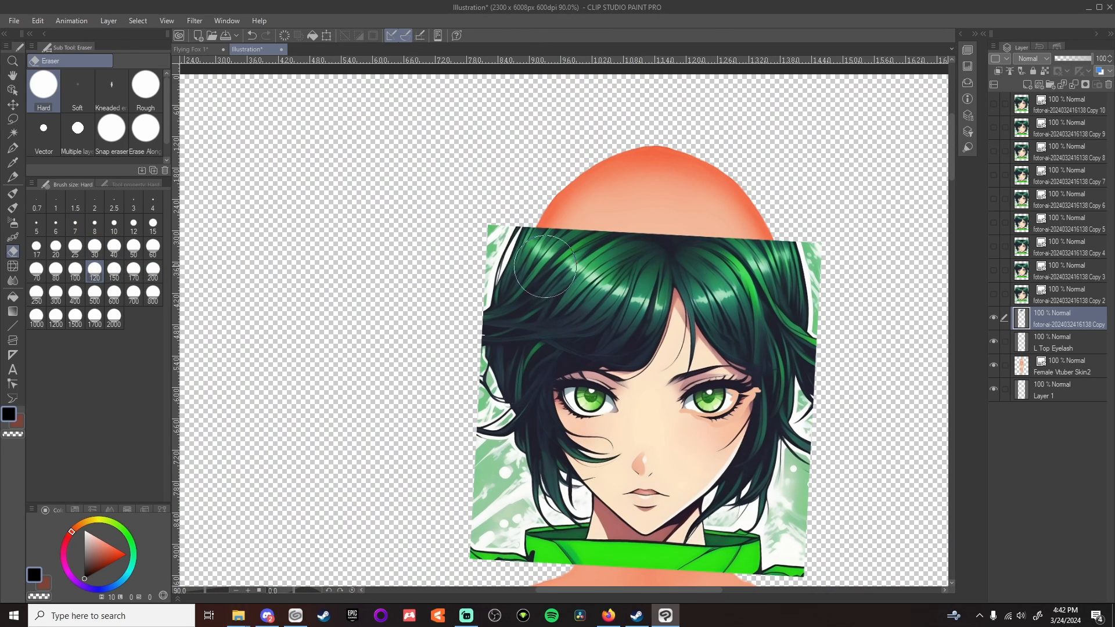
mouse_move(522, 250)
left_mouse_down()
mouse_move(496, 245)
mouse_move(608, 236)
mouse_move(824, 256)
mouse_move(768, 277)
mouse_move(605, 275)
mouse_move(457, 328)
mouse_move(763, 307)
mouse_move(829, 327)
mouse_move(794, 357)
mouse_move(738, 359)
mouse_move(703, 384)
mouse_move(678, 383)
mouse_move(666, 499)
mouse_move(720, 444)
mouse_move(702, 436)
mouse_move(693, 452)
mouse_move(675, 438)
mouse_move(731, 451)
mouse_move(756, 440)
mouse_move(782, 401)
mouse_move(813, 402)
mouse_move(808, 460)
mouse_move(716, 486)
mouse_move(761, 499)
mouse_move(743, 555)
mouse_move(714, 574)
mouse_move(732, 545)
left_mouse_up()
left_click_drag(688, 590, 716, 593)
Erase the remaining eye white and the skin between the lower lashes with the Hard eraser at sizes 12 and 2.5
scroll(604, 430, "up", 6)
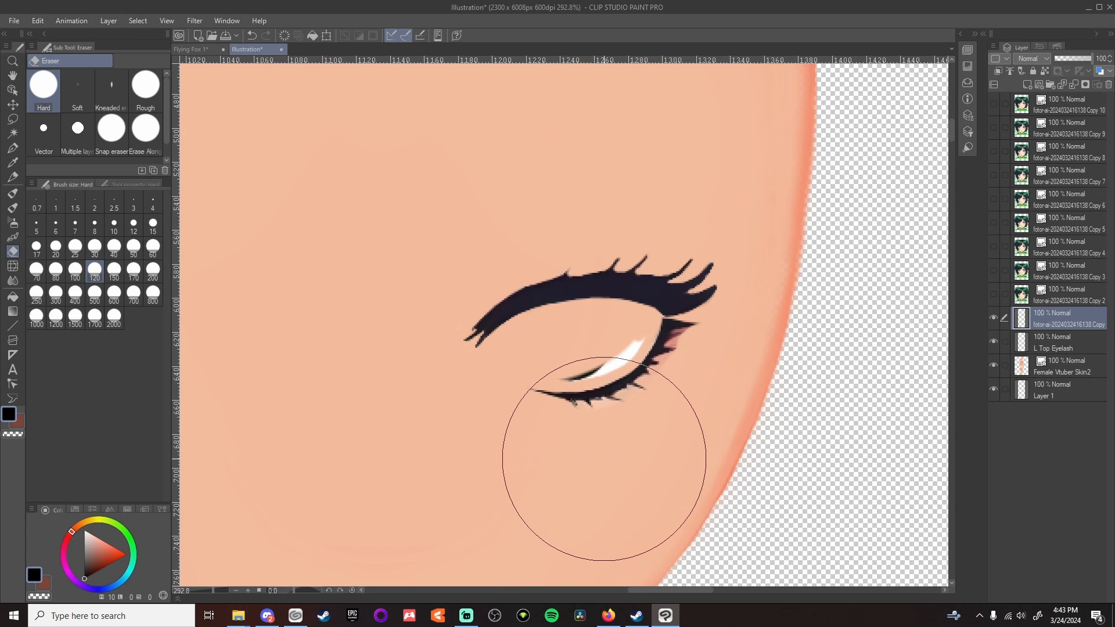
left_click(134, 224)
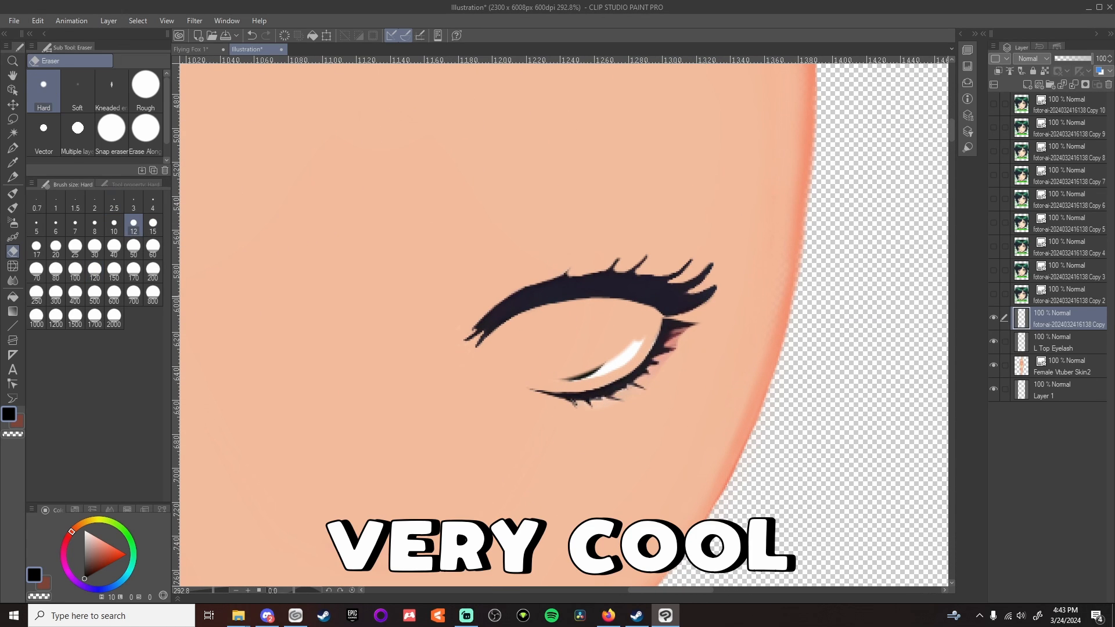
mouse_move(567, 373)
left_mouse_down()
mouse_move(586, 374)
mouse_move(641, 337)
mouse_move(670, 346)
left_mouse_up()
left_click(114, 202)
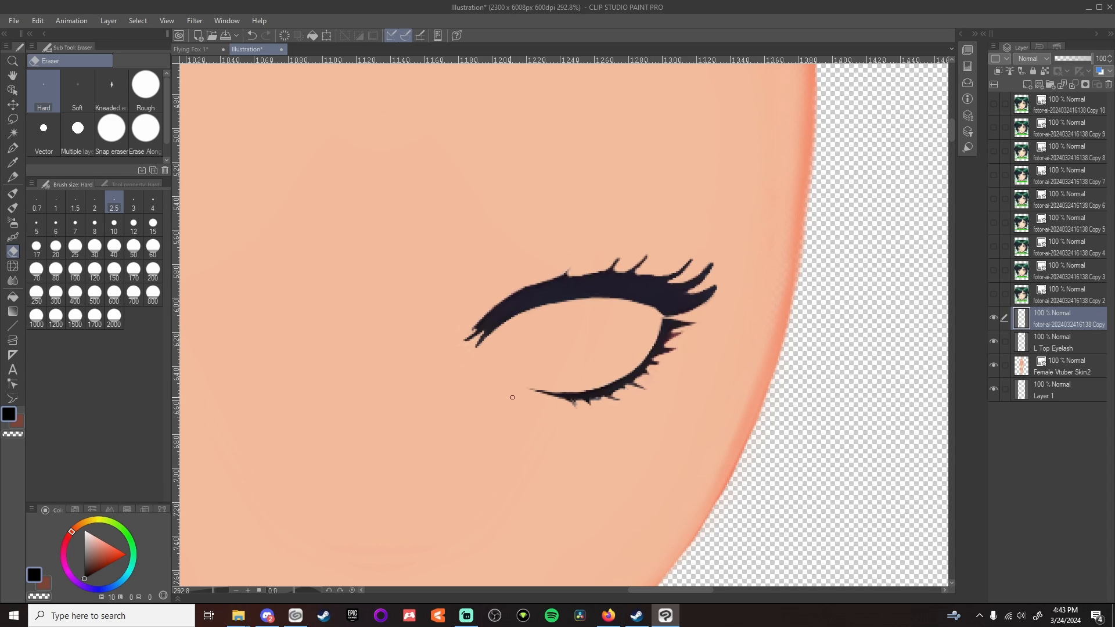
Reshape the lower eyelash's inner tip and outer lashes with Liquify, using brush sizes down to 8
key("j")
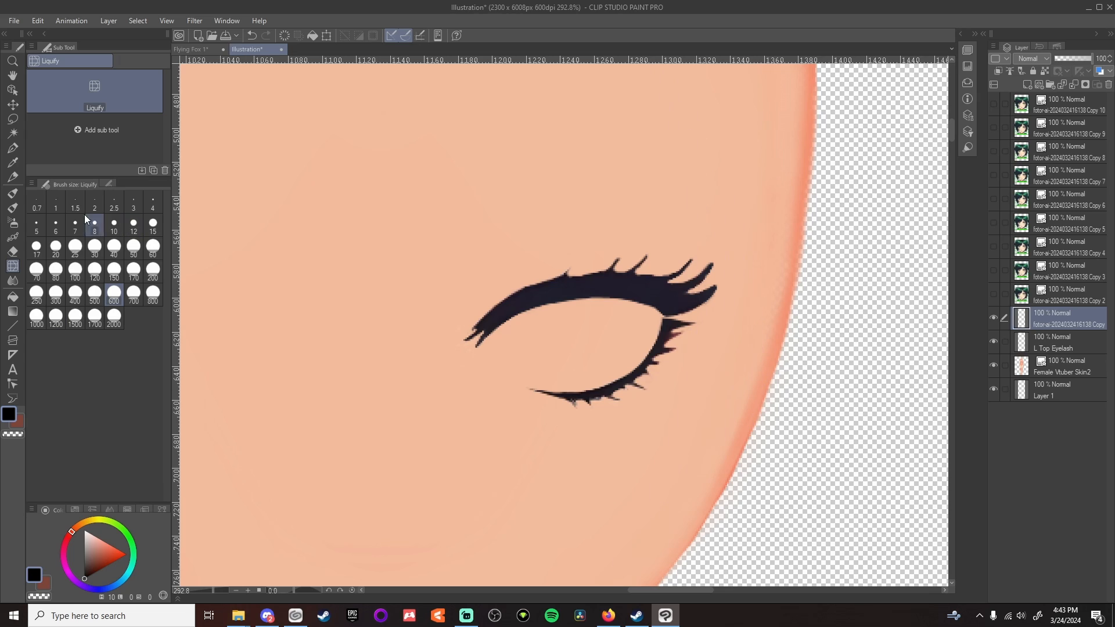
left_click(94, 225)
left_click(75, 246)
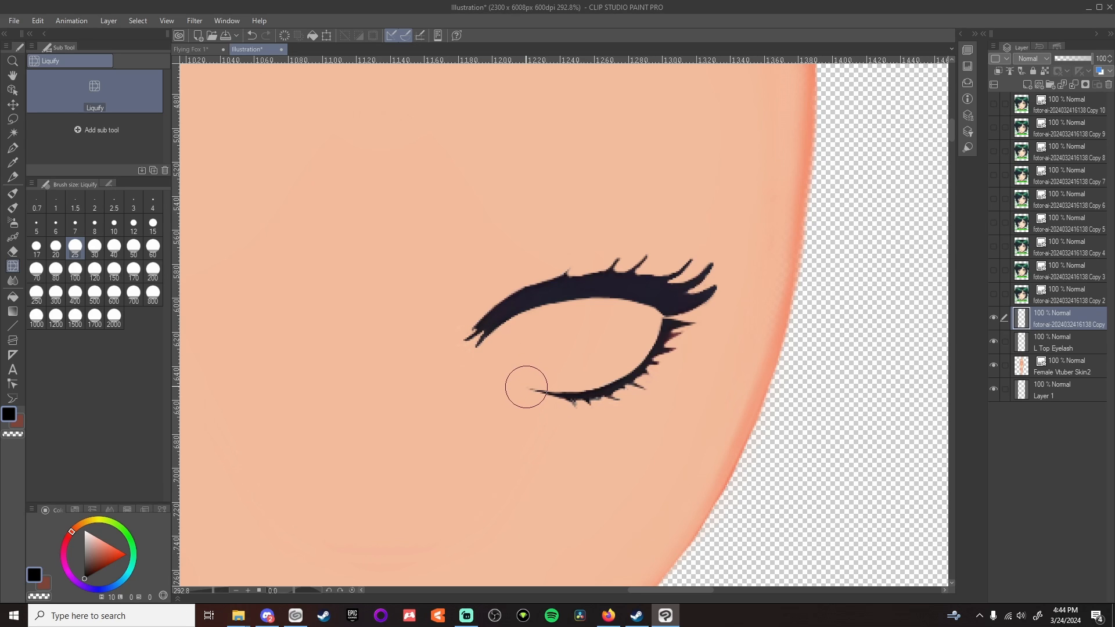
left_click_drag(525, 389, 525, 387)
left_click(134, 224)
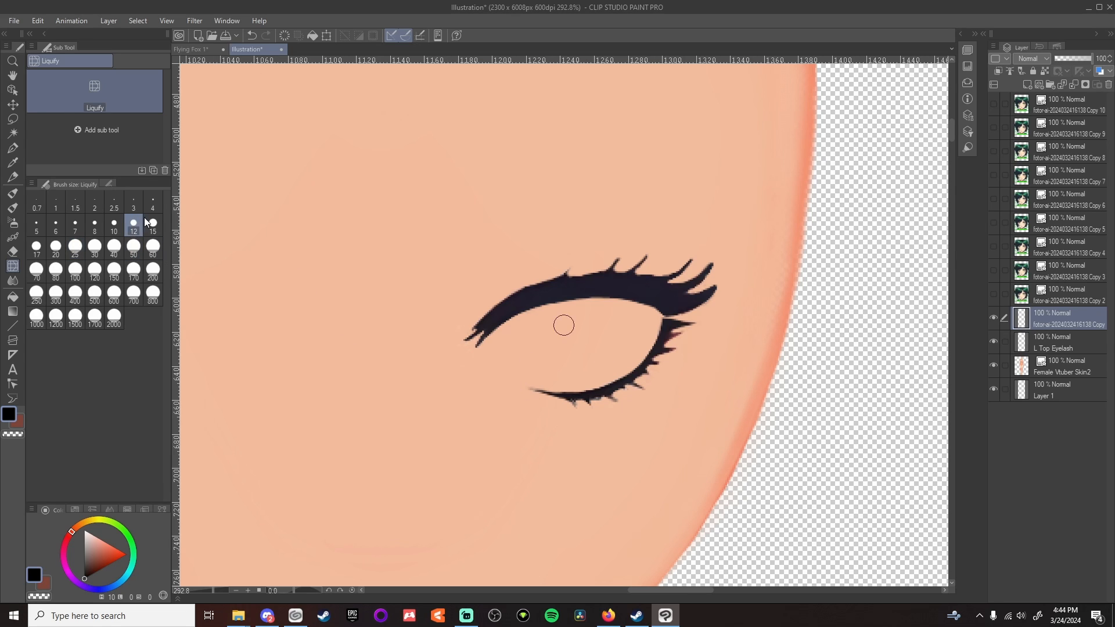
left_click(95, 224)
mouse_move(647, 372)
left_mouse_down()
mouse_move(705, 321)
mouse_move(677, 332)
mouse_move(690, 344)
mouse_move(670, 339)
mouse_move(692, 324)
left_mouse_up()
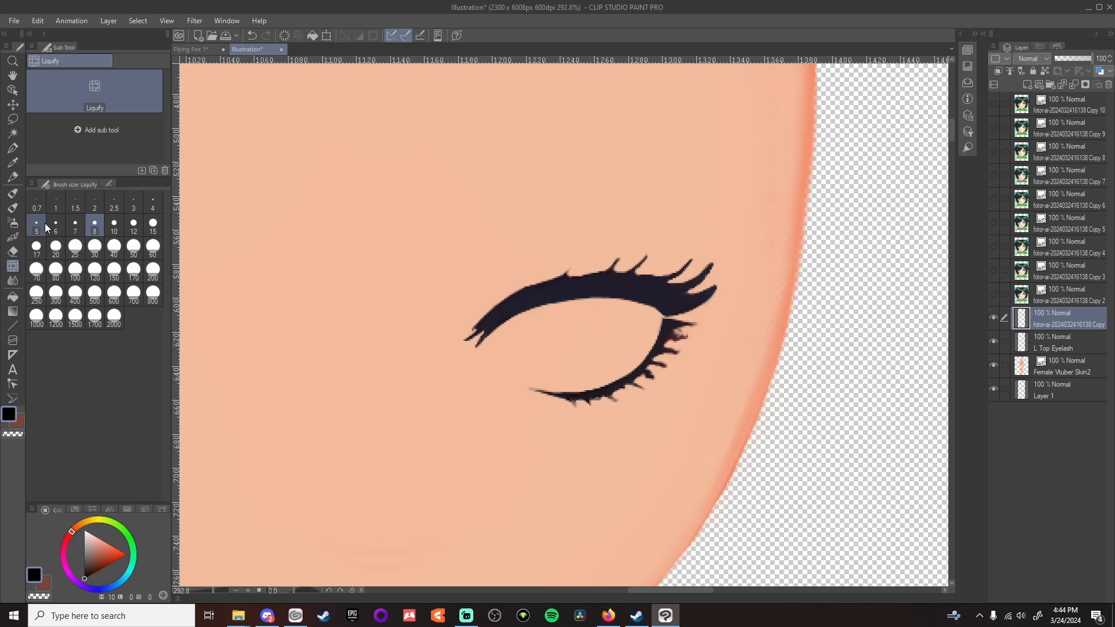
Clean up the reshaped lower lashes with the Hard eraser at size 2.5
left_click(13, 252)
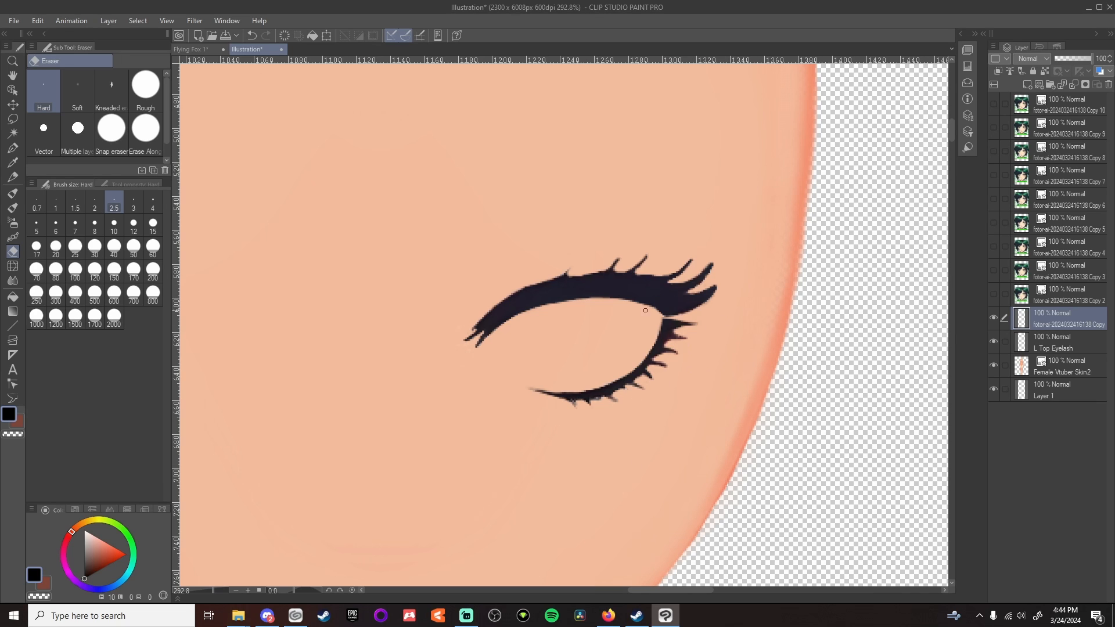
scroll(762, 350, "down", 5)
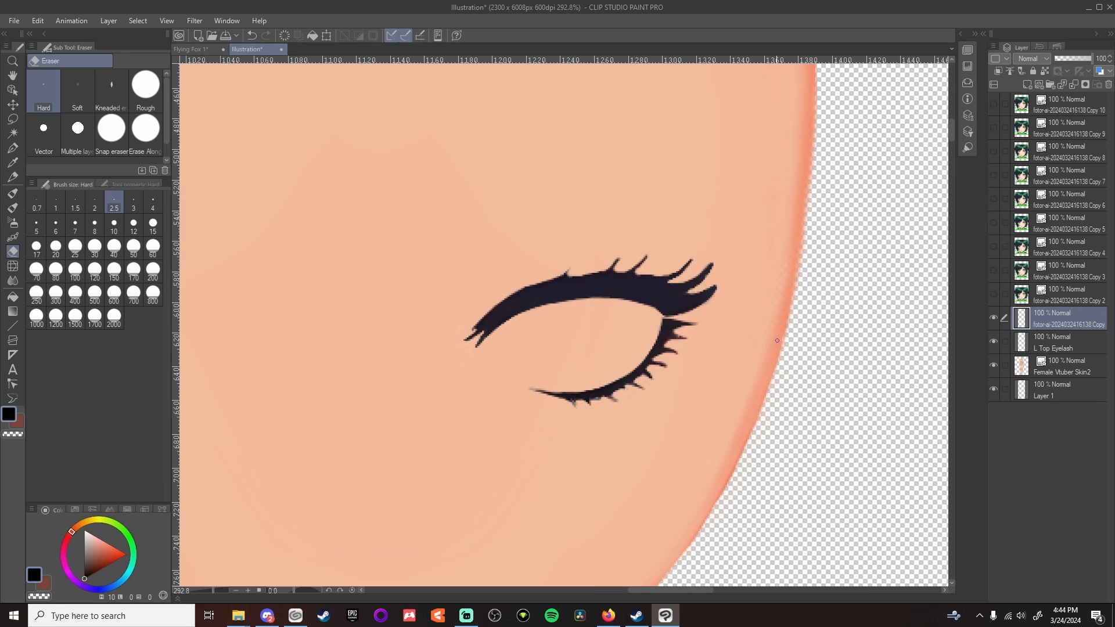
scroll(784, 336, "up", 5)
Rename the lower lash layer "L Bottom Eyelash" and show the portrait Copy 2 layer above it
double_click(1067, 323)
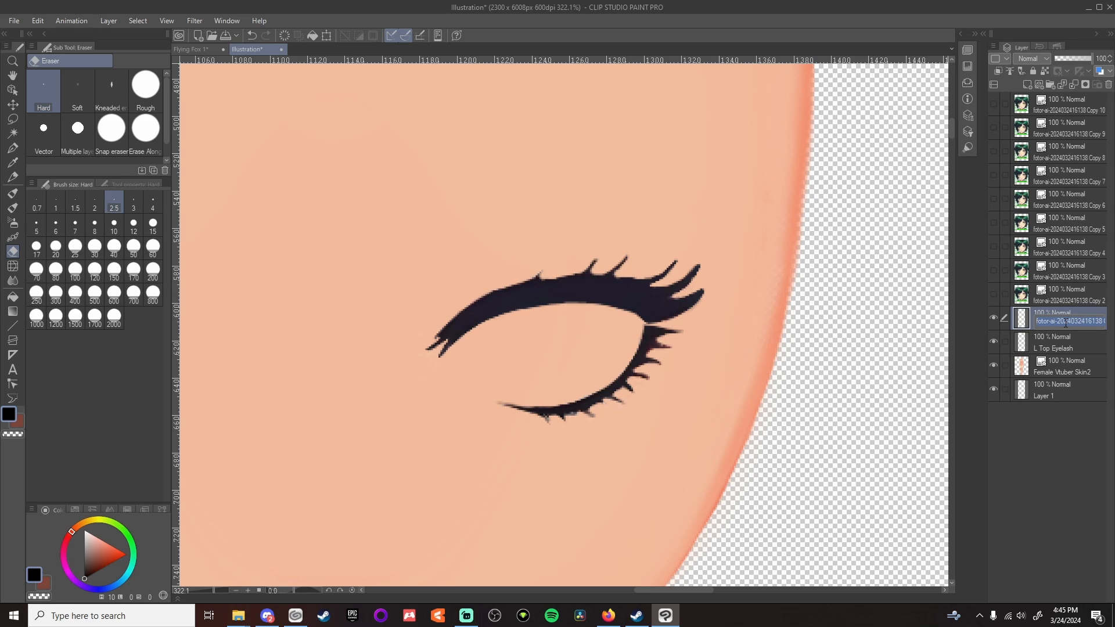
type("L Bottom Eyelash")
left_click(1057, 297)
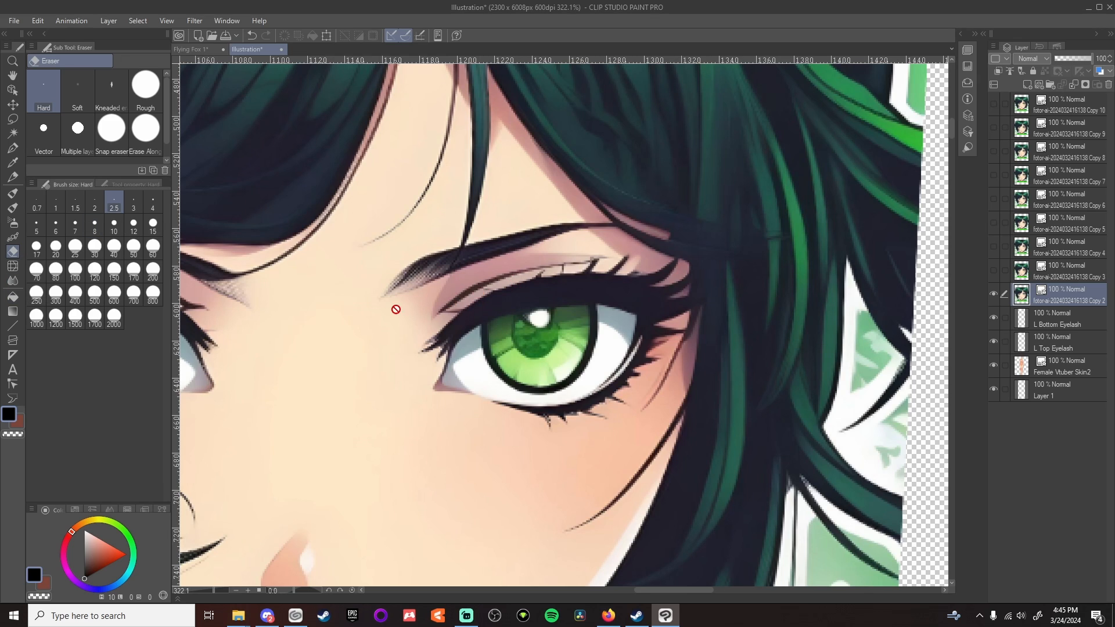
Hide both eyelash layers and erase everything on Copy 2 except the left eye white, using the Hard eraser at sizes 30 and 100
left_click(95, 246)
mouse_move(465, 243)
left_mouse_down()
mouse_move(453, 308)
mouse_move(618, 274)
mouse_move(729, 280)
left_mouse_up()
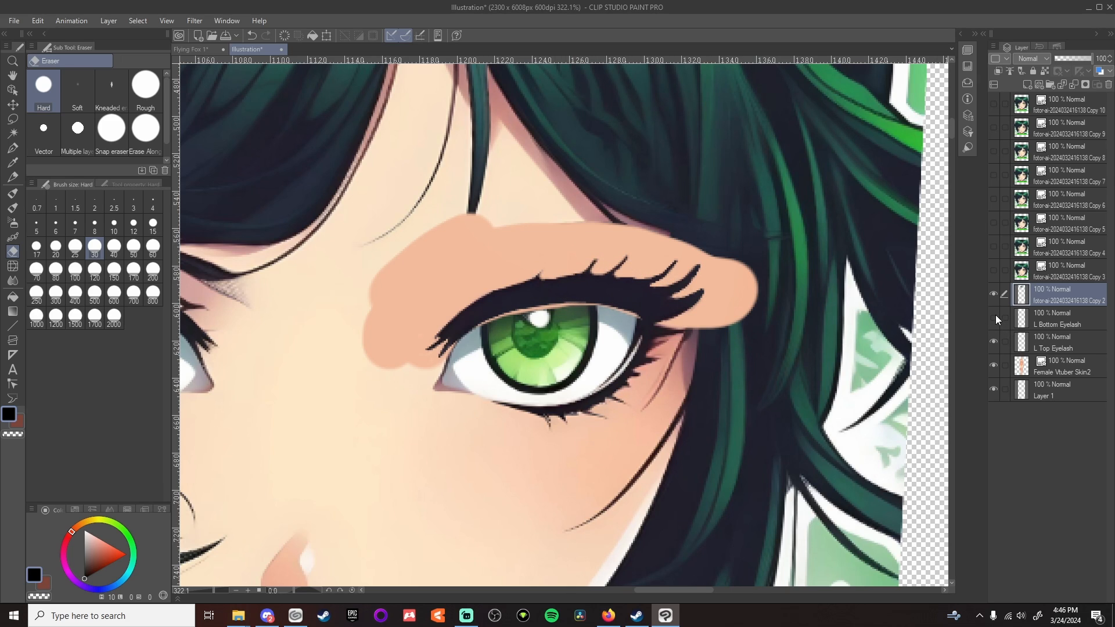
left_click(994, 341)
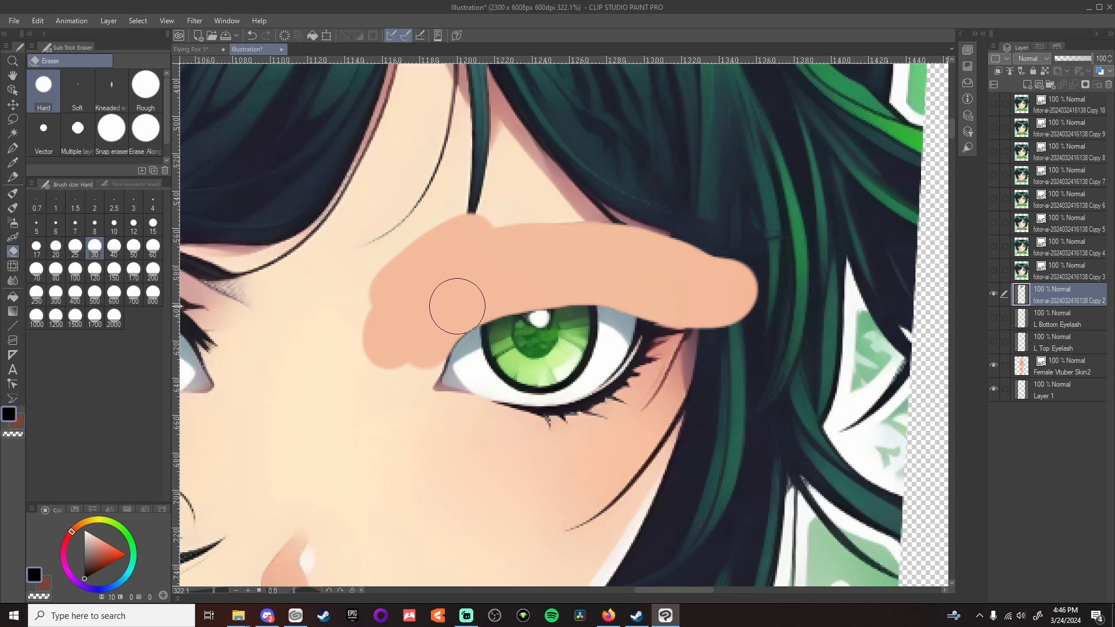
mouse_move(421, 354)
left_mouse_down()
mouse_move(425, 405)
mouse_move(535, 431)
mouse_move(507, 324)
mouse_move(514, 353)
mouse_move(543, 365)
mouse_move(568, 325)
mouse_move(544, 316)
mouse_move(509, 329)
mouse_move(512, 343)
mouse_move(508, 327)
mouse_move(513, 353)
mouse_move(532, 366)
mouse_move(518, 362)
mouse_move(513, 354)
mouse_move(548, 367)
mouse_move(567, 346)
mouse_move(570, 309)
mouse_move(488, 323)
mouse_move(473, 298)
left_mouse_up()
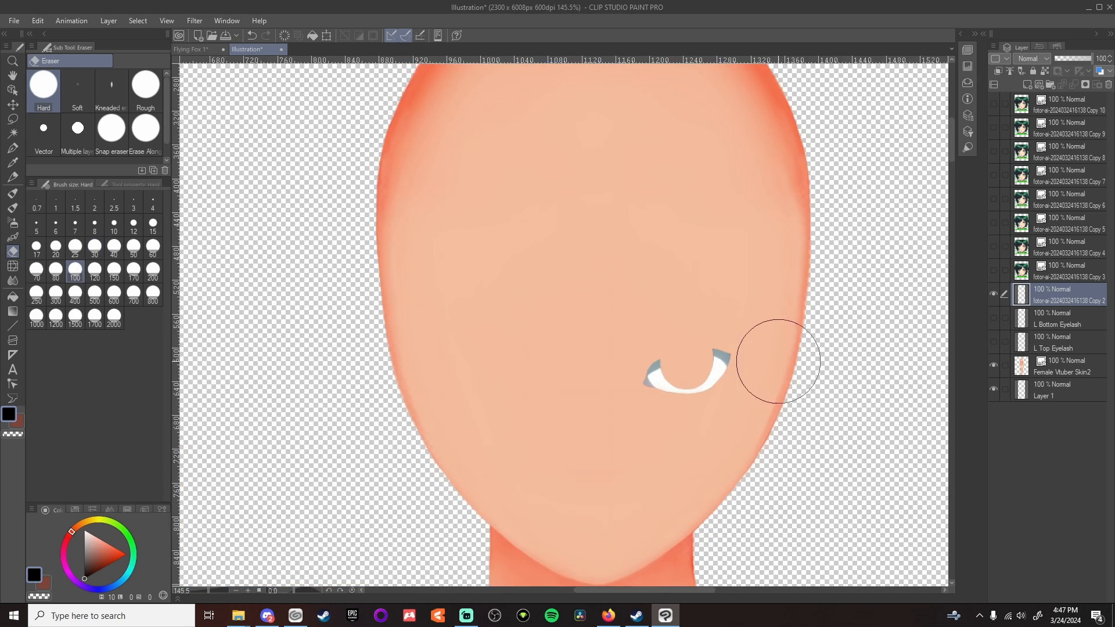
Paint over the iris gap and grey shading of the eye white with its sampled white, using the G-pen at size 8
scroll(778, 361, "up", 5)
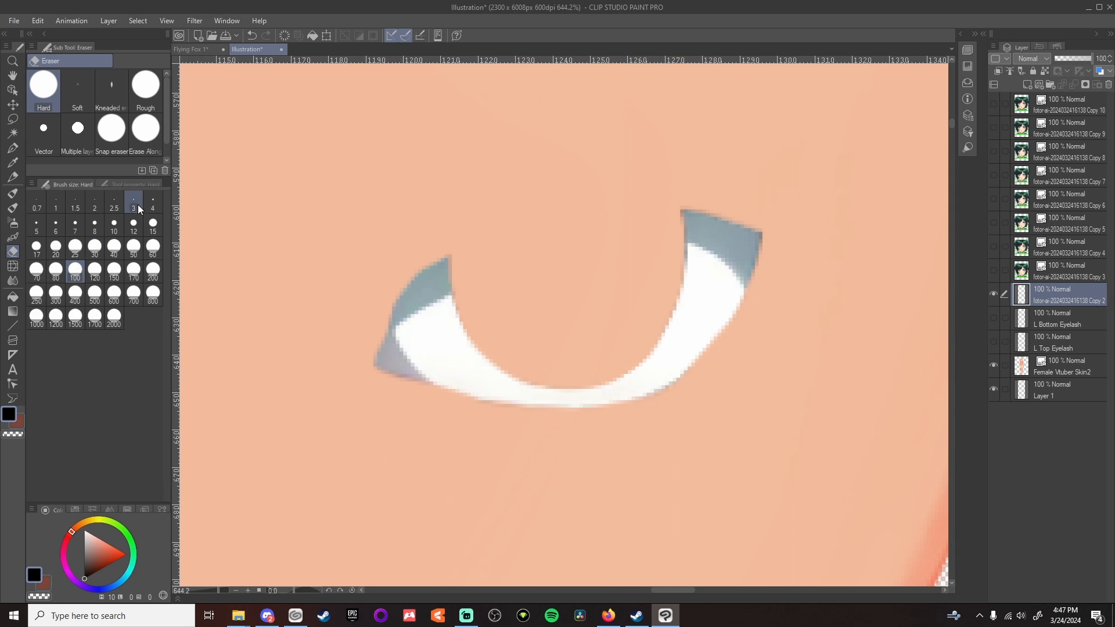
left_click(75, 247)
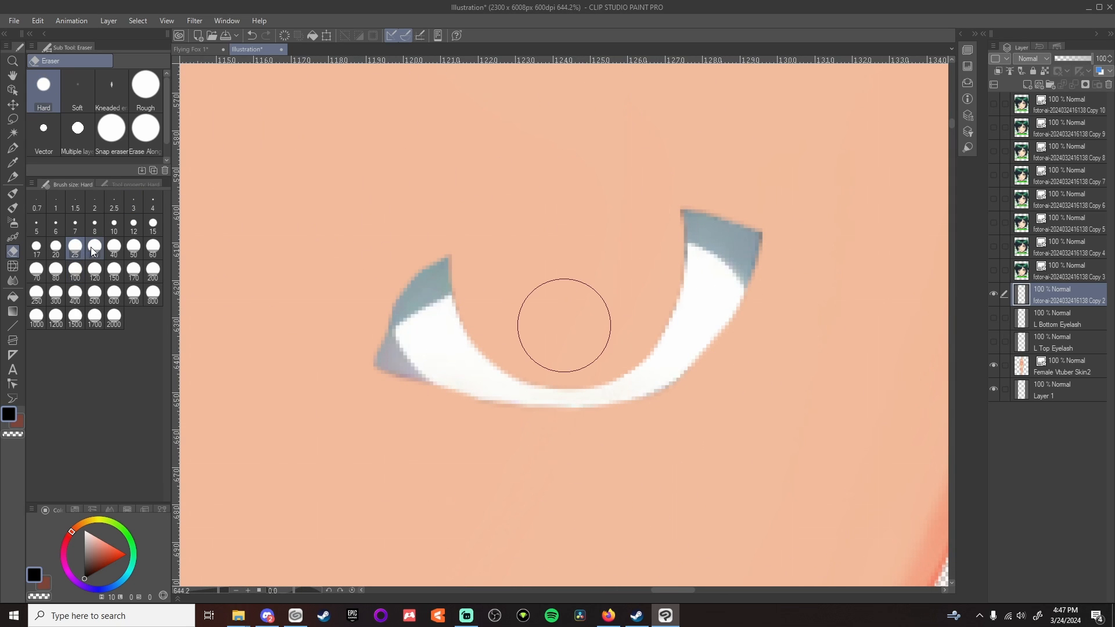
left_click(15, 150)
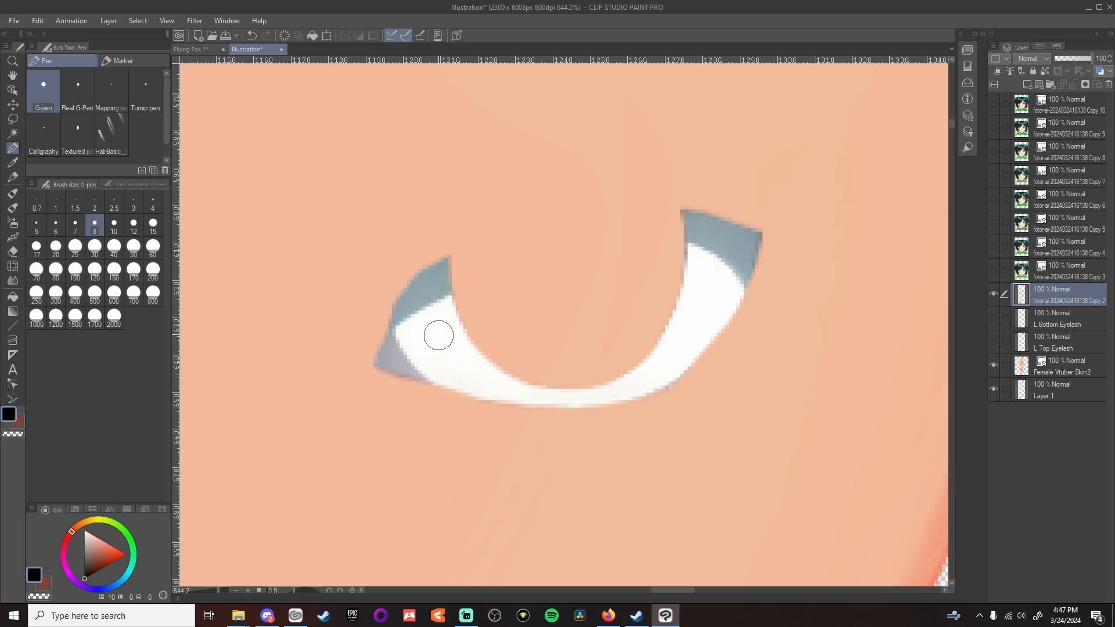
key("alt")
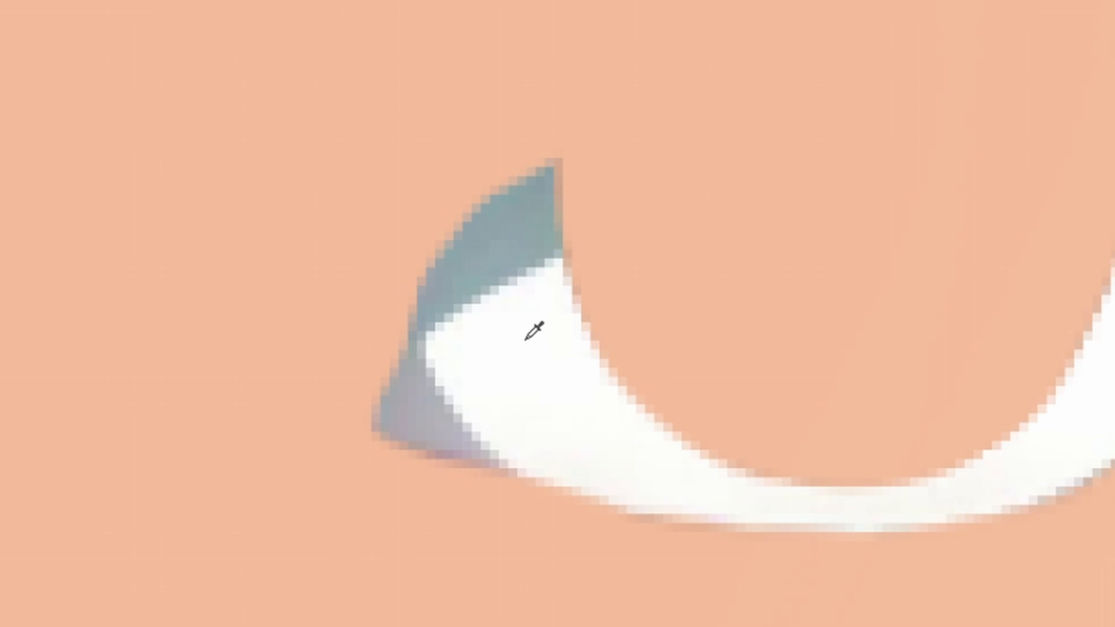
left_click(534, 325, "alt")
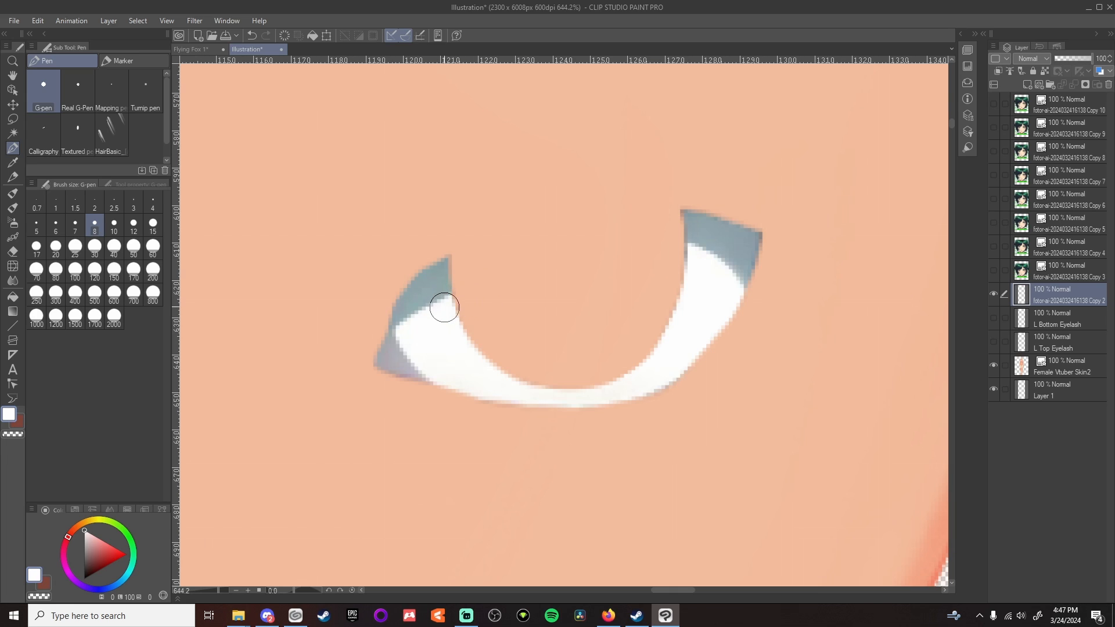
mouse_move(408, 329)
left_mouse_down()
mouse_move(433, 272)
mouse_move(495, 232)
mouse_move(568, 213)
mouse_move(665, 215)
mouse_move(456, 323)
mouse_move(671, 269)
mouse_move(657, 292)
mouse_move(476, 343)
mouse_move(666, 306)
mouse_move(646, 327)
mouse_move(493, 364)
mouse_move(587, 378)
mouse_move(656, 349)
mouse_move(552, 366)
left_mouse_up()
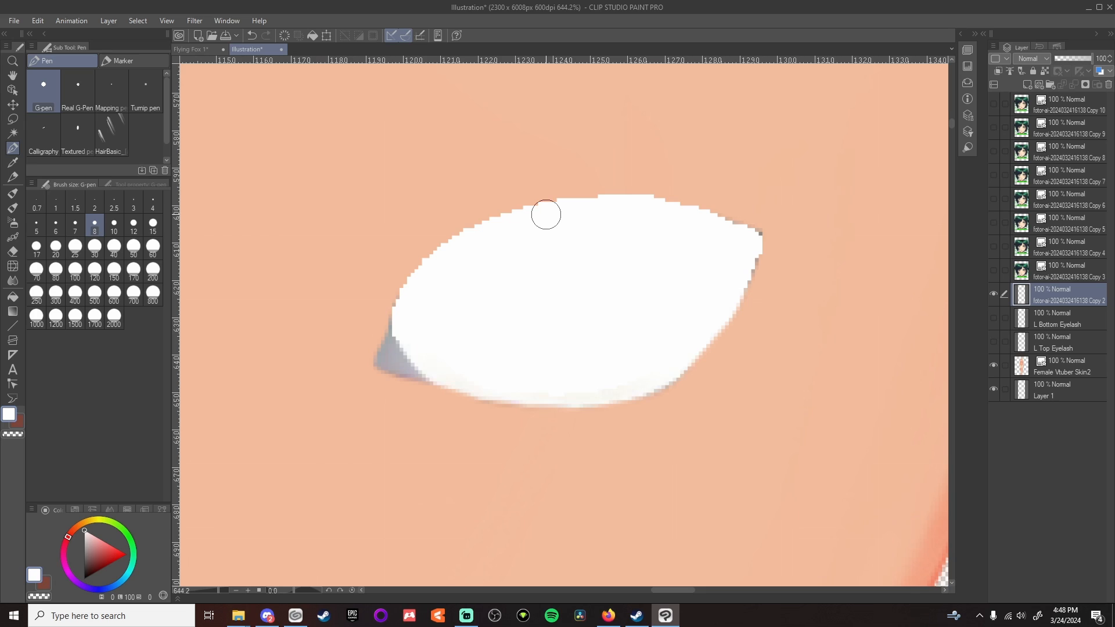
Show both eyelash layers and stretch the eye white out to the lashes with Liquify at size 70, then reduce the brush to 50
scroll(700, 201, "down", 1)
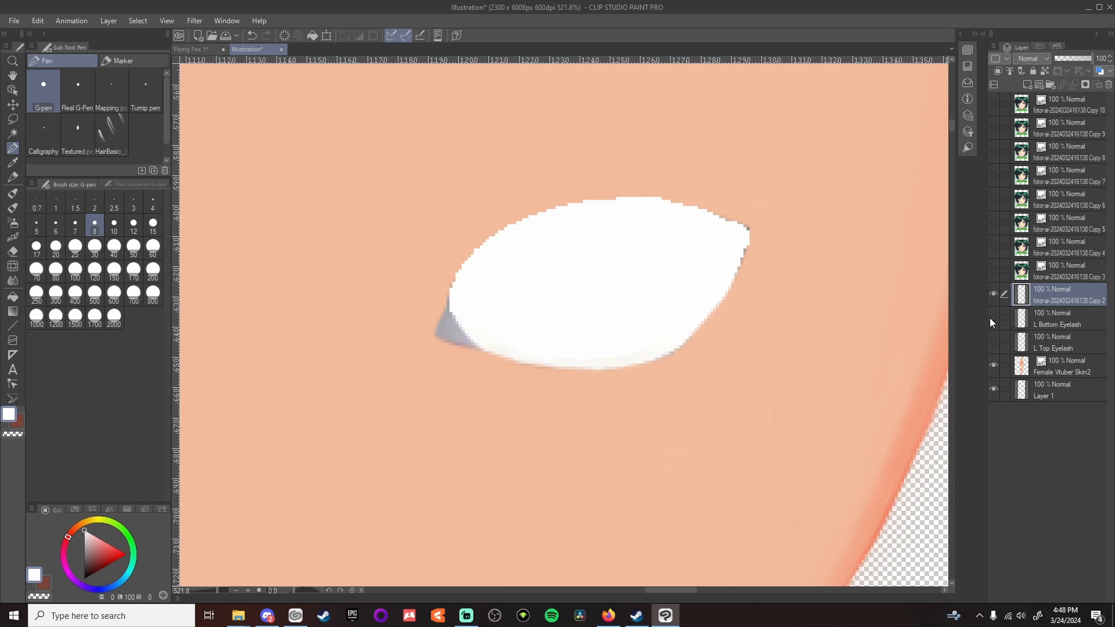
left_click(992, 318)
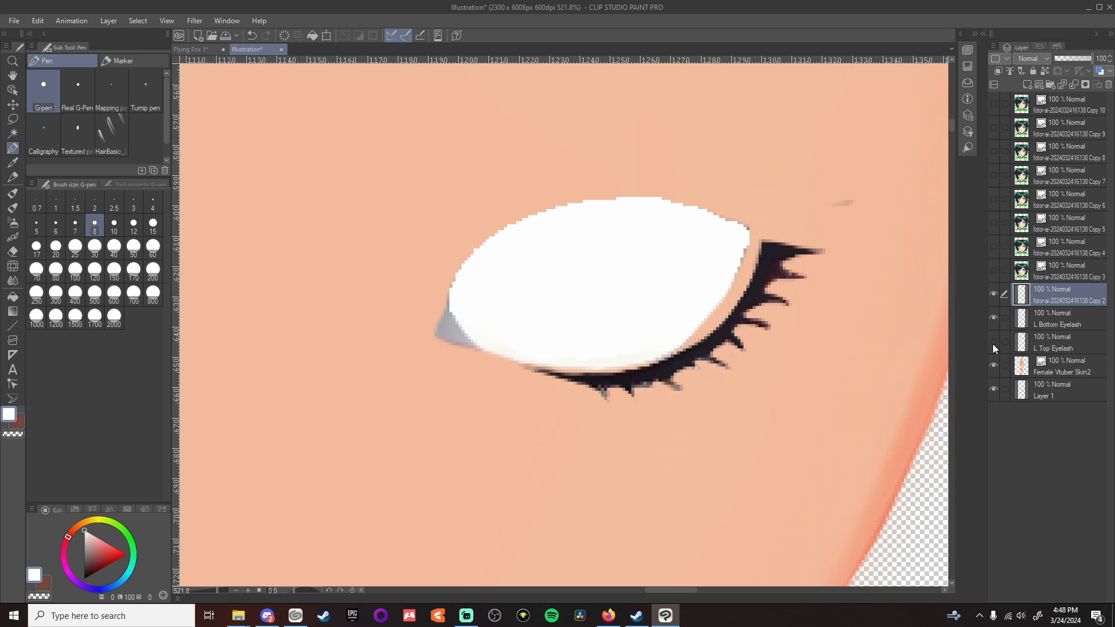
left_click(992, 342)
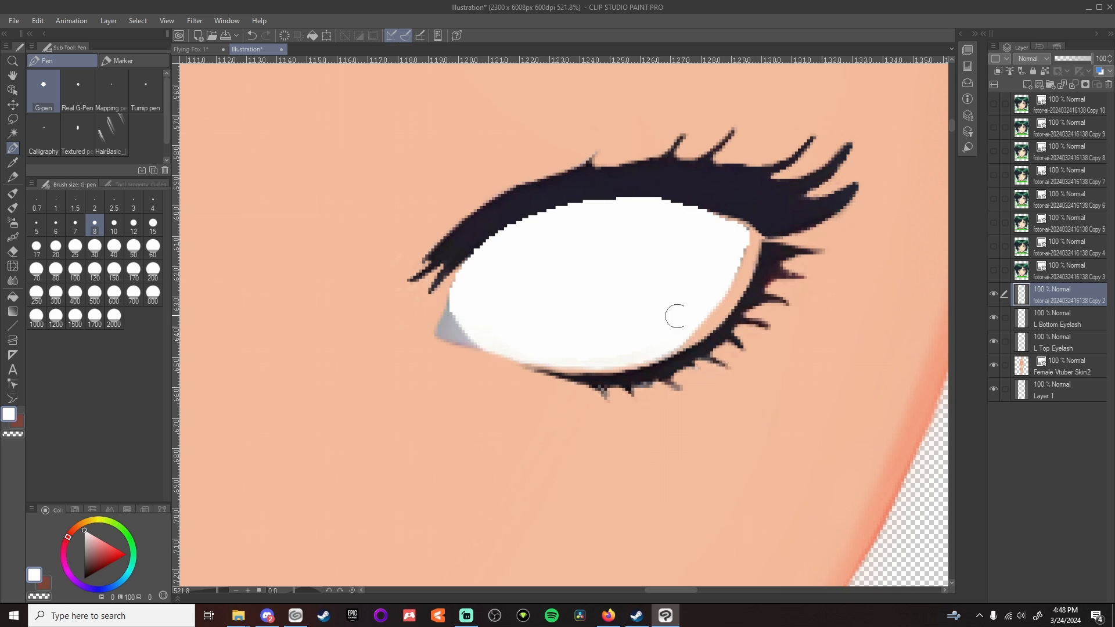
left_click(13, 267)
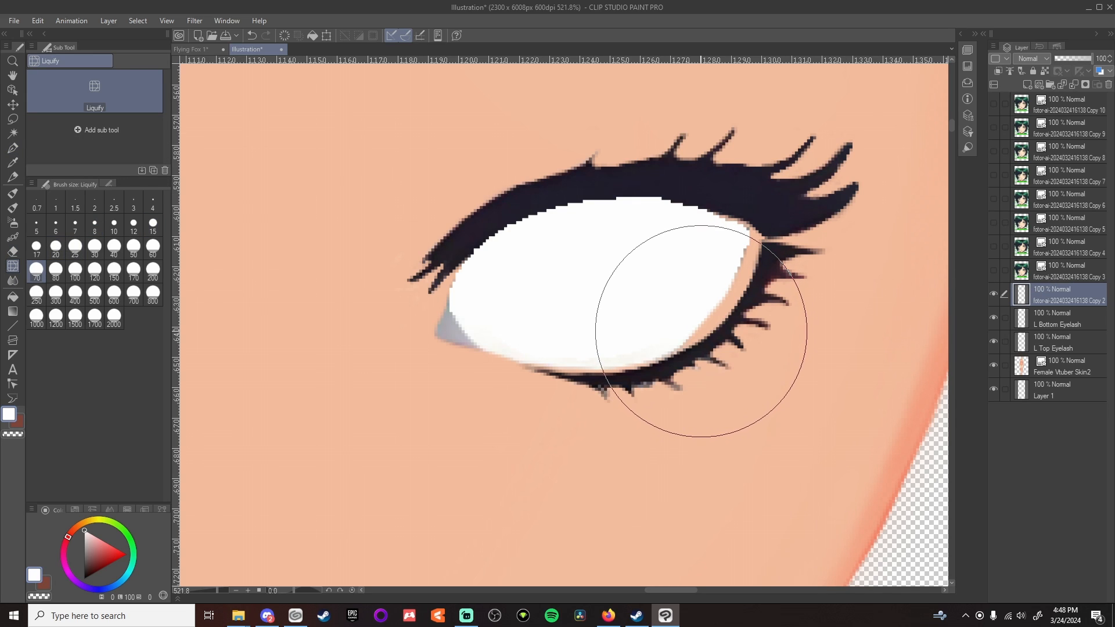
mouse_move(700, 332)
left_mouse_down()
mouse_move(724, 321)
mouse_move(758, 331)
mouse_move(822, 292)
left_mouse_up()
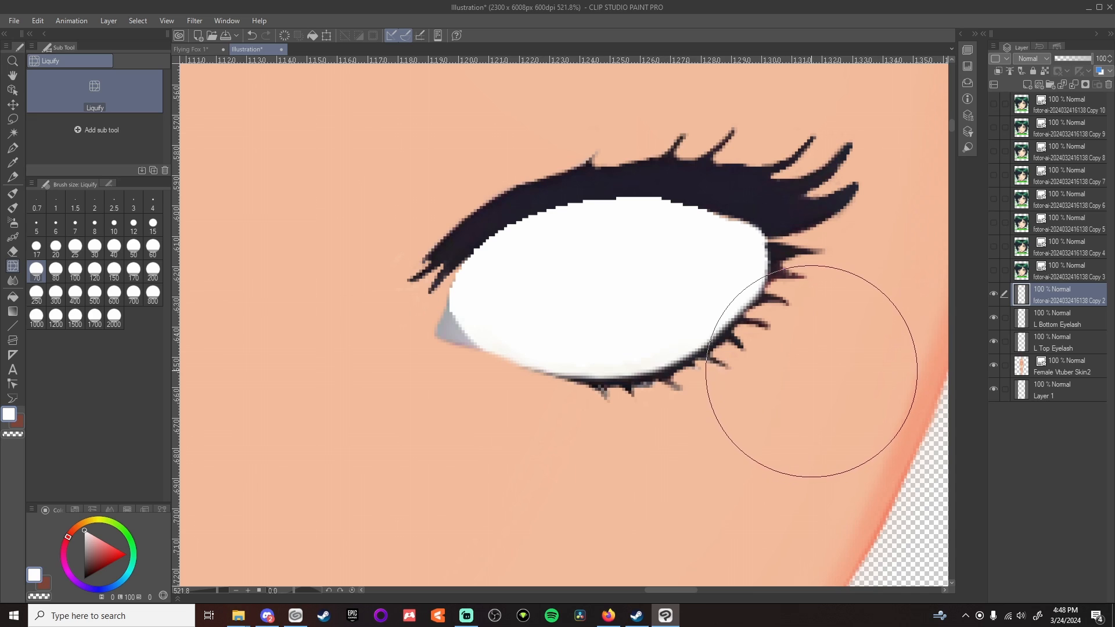
mouse_move(663, 183)
left_mouse_down()
mouse_move(656, 162)
mouse_move(662, 172)
mouse_move(520, 209)
mouse_move(478, 200)
mouse_move(488, 174)
mouse_move(493, 186)
mouse_move(514, 184)
mouse_move(522, 124)
mouse_move(593, 112)
mouse_move(511, 169)
mouse_move(505, 191)
mouse_move(540, 157)
mouse_move(611, 157)
left_mouse_up()
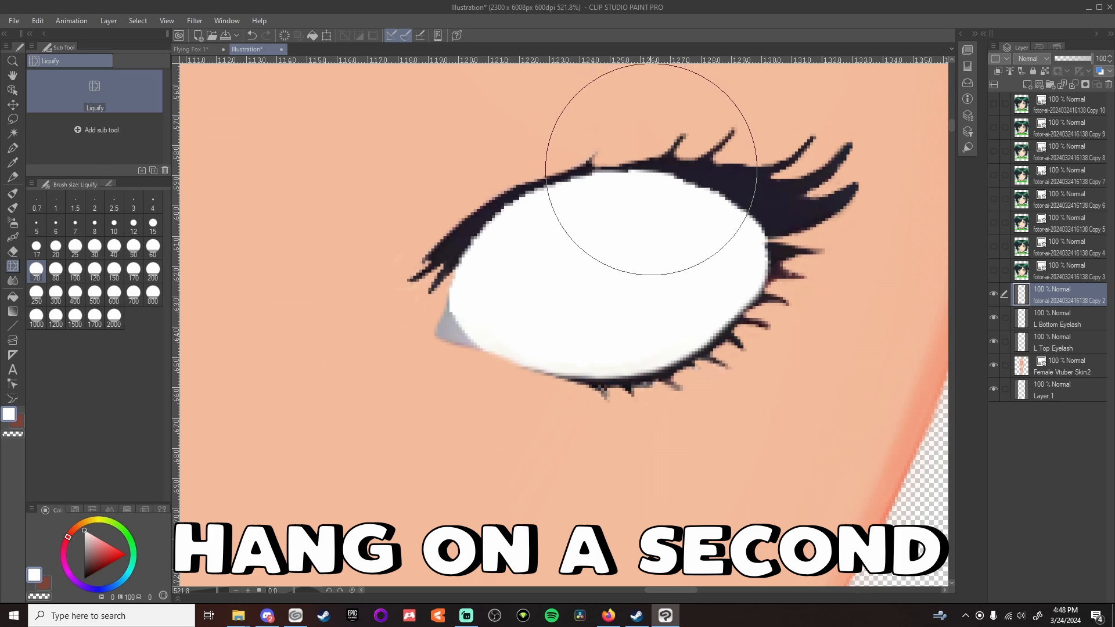
key("bracketleft")
key("bracketleft")
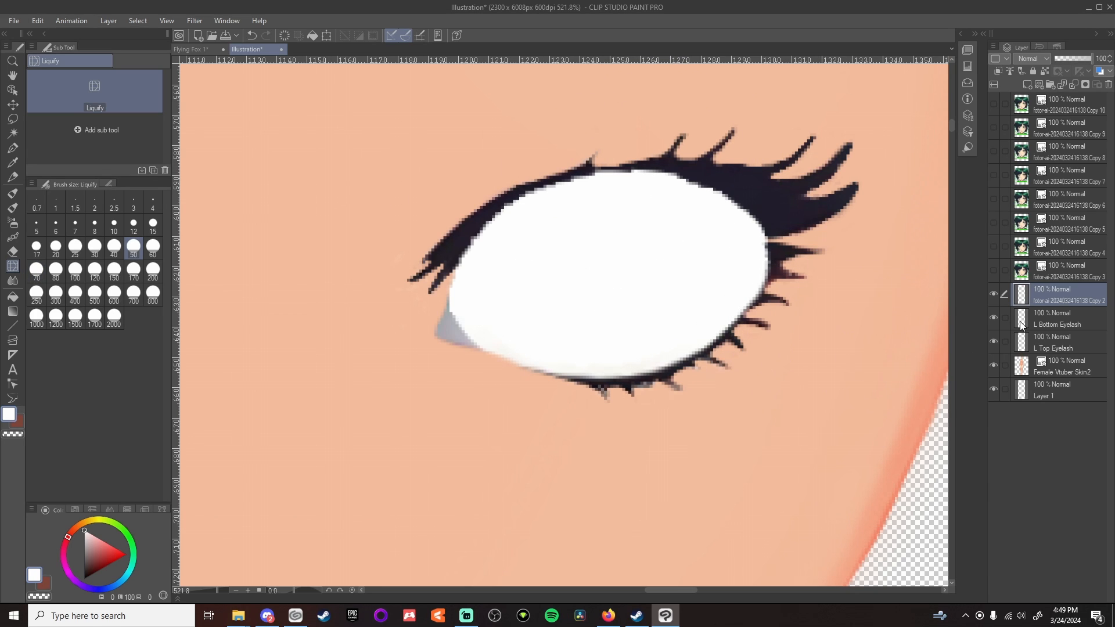
Rename the eye white layer "L Scalera" and move it below the L Top Eyelash layer
double_click(1067, 300)
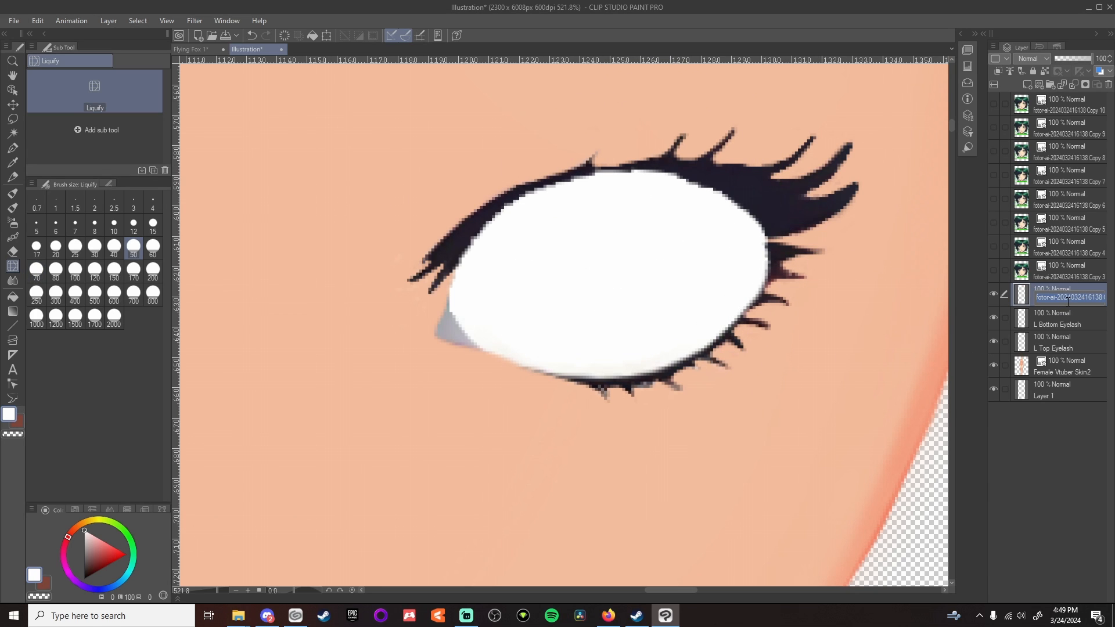
type("Scalera")
key("Return")
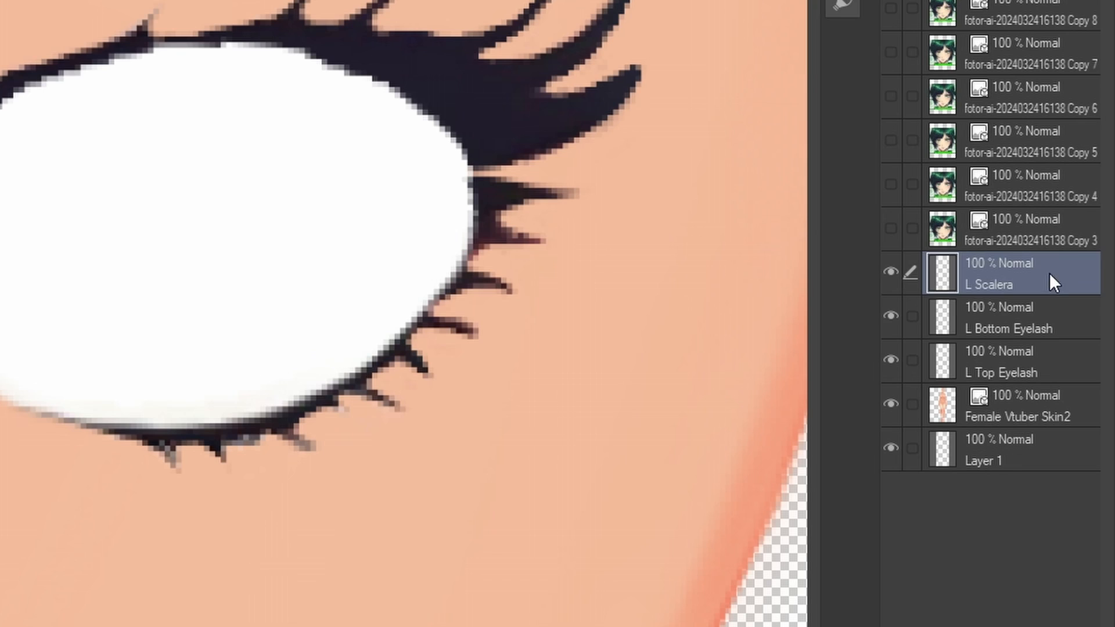
left_click_drag(1080, 296, 1043, 378)
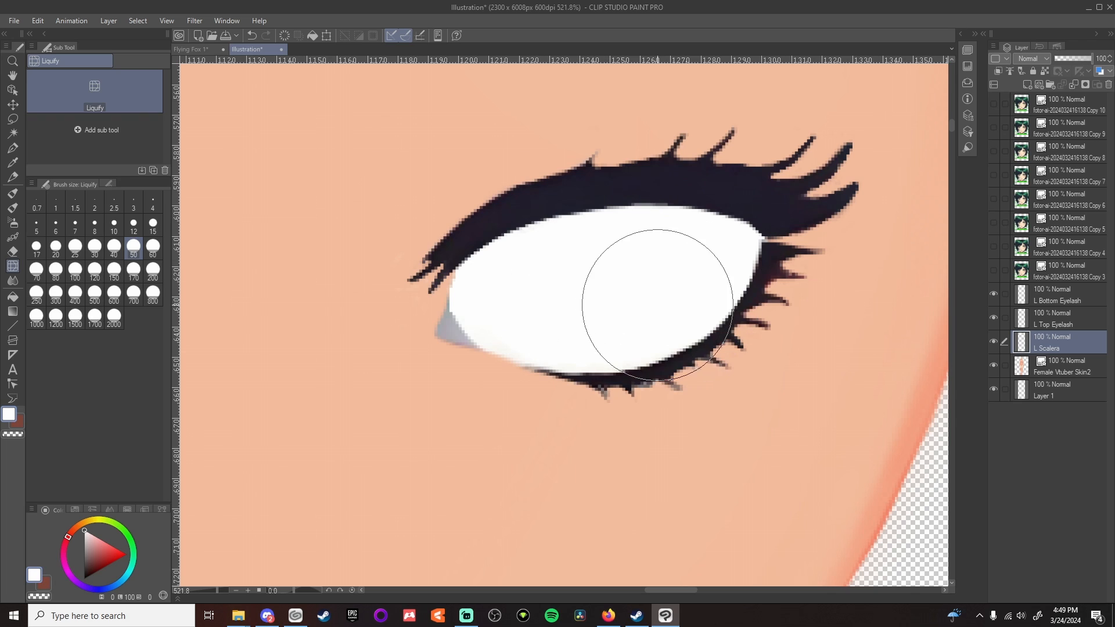
Show the portrait Copy 3 layer and rasterize it
scroll(825, 360, "down", 4)
scroll(806, 408, "down", 2)
left_click_drag(651, 589, 675, 590)
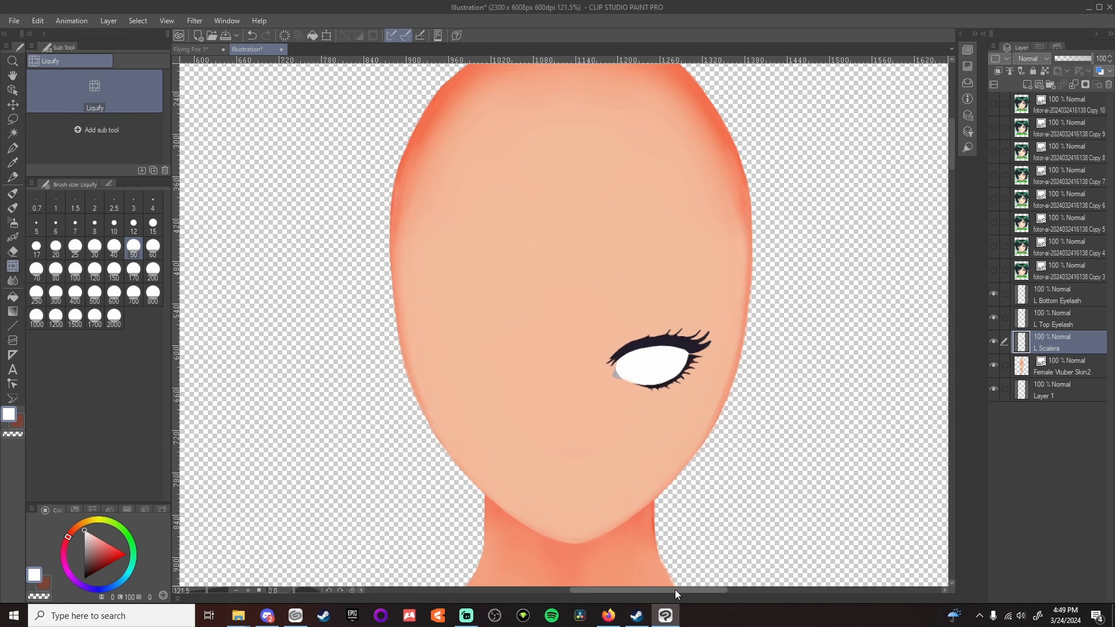
scroll(717, 385, "up", 7)
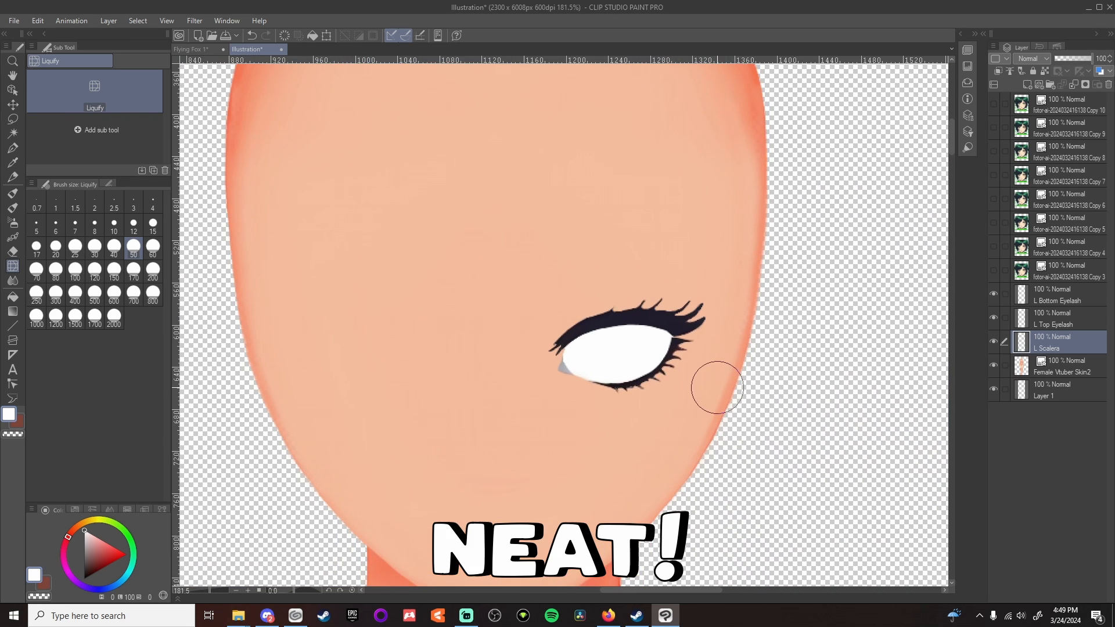
left_click_drag(654, 589, 660, 590)
left_click(1062, 288)
left_click(1071, 268)
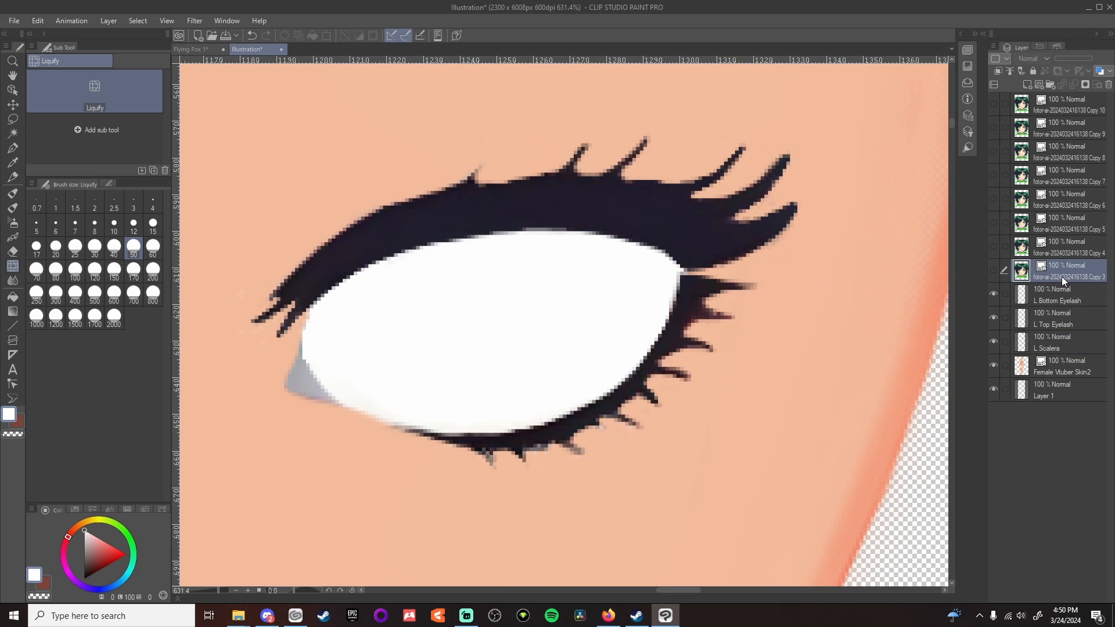
left_click(994, 271)
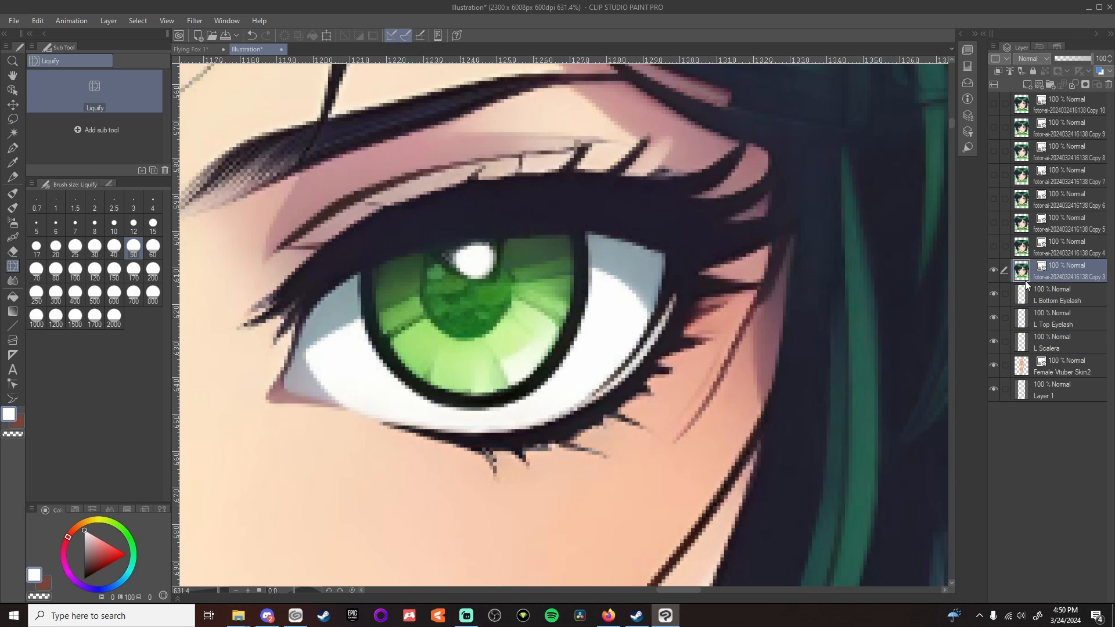
right_click(1070, 274)
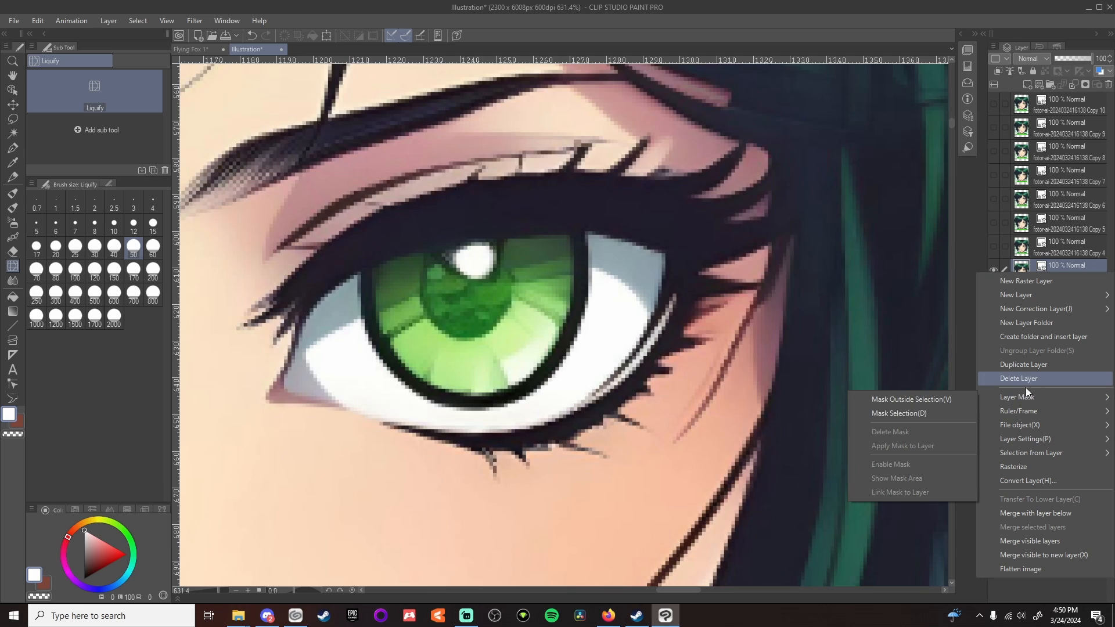
left_click(1018, 467)
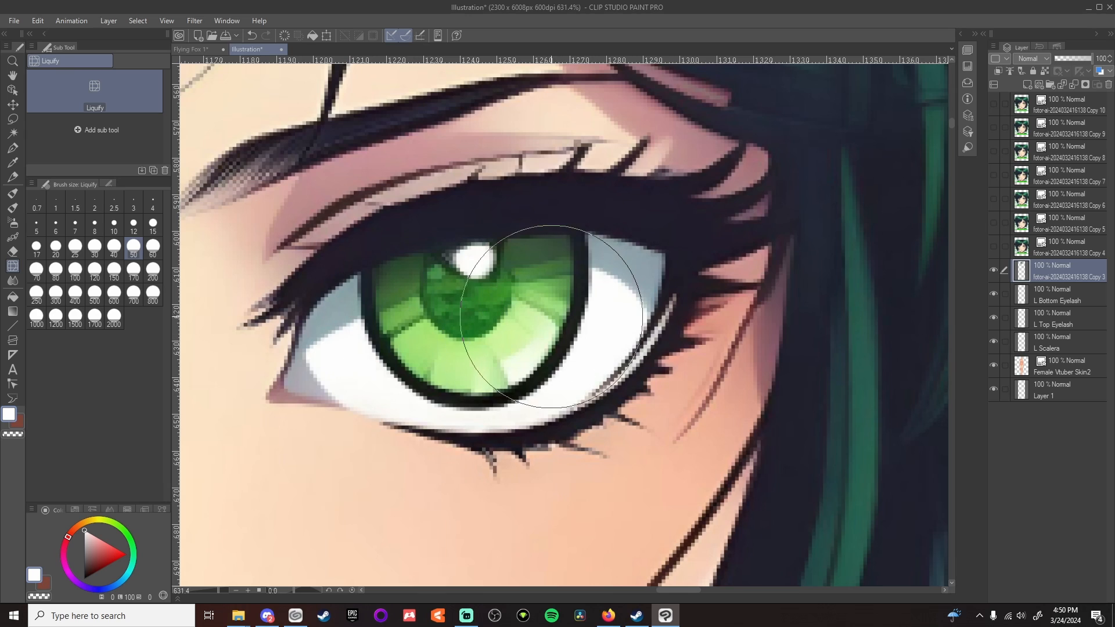
Erase a wide band of the Copy 3 portrait around the left eye with the Hard eraser at size 25
scroll(552, 316, "down", 3)
left_click_drag(567, 554, 687, 491)
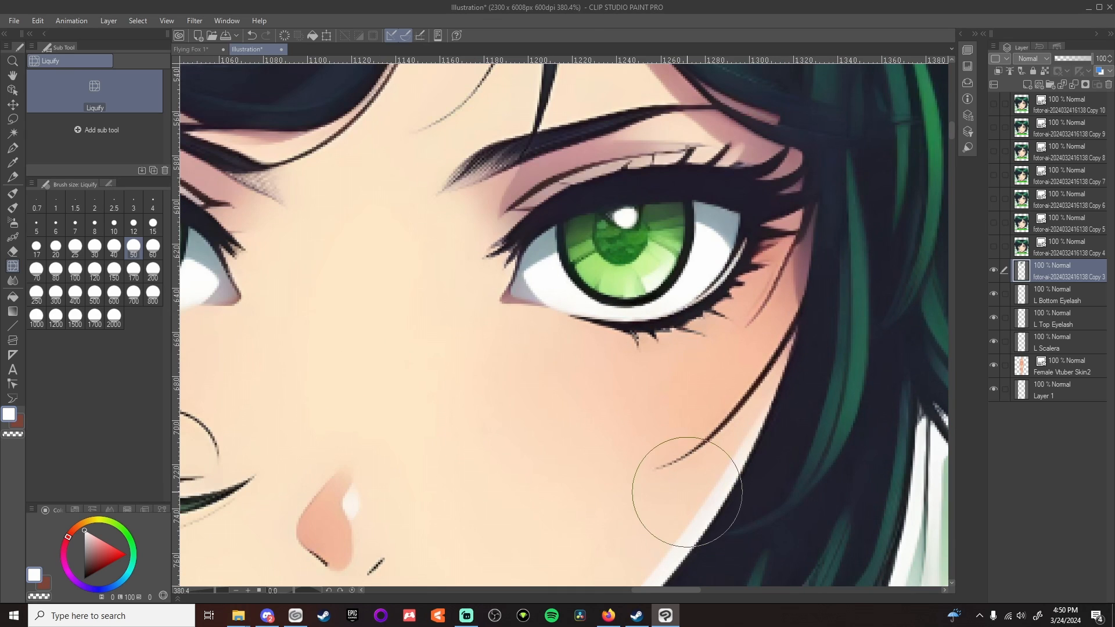
left_click(17, 251)
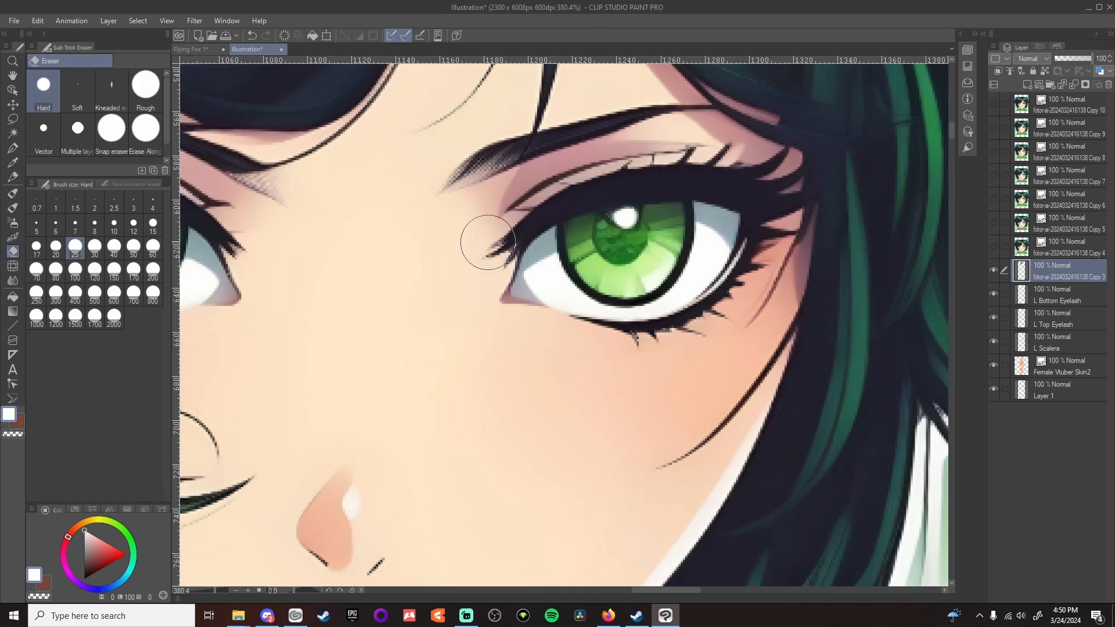
mouse_move(487, 242)
left_mouse_down()
mouse_move(472, 243)
mouse_move(497, 256)
mouse_move(525, 217)
mouse_move(523, 272)
mouse_move(472, 267)
mouse_move(534, 205)
mouse_move(607, 179)
mouse_move(687, 174)
mouse_move(667, 169)
mouse_move(659, 174)
mouse_move(698, 179)
left_mouse_up()
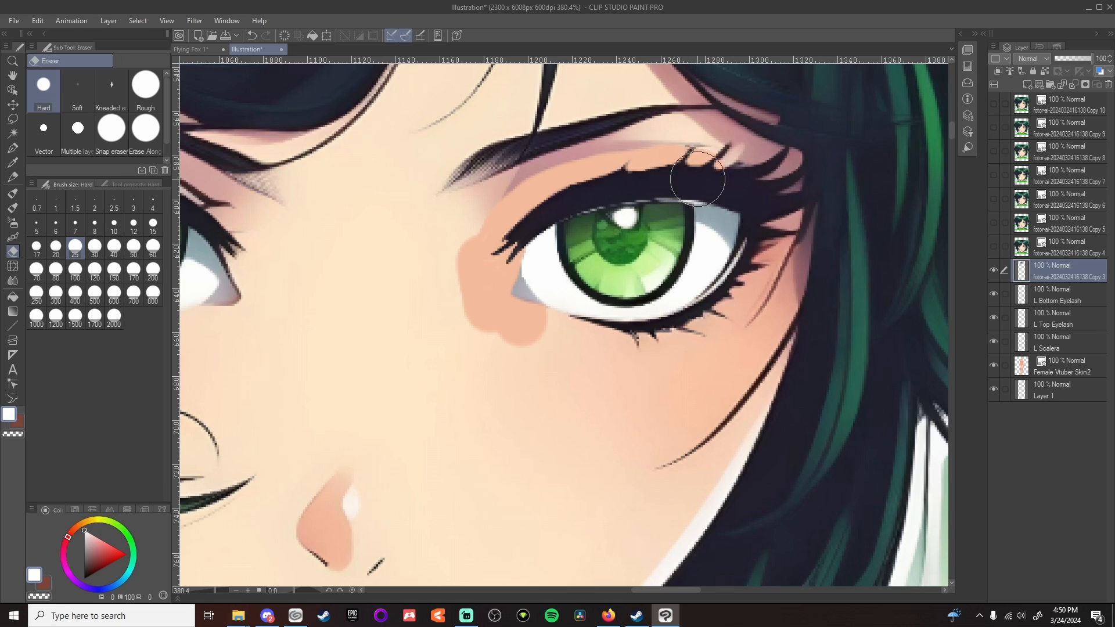
key("ctrl+z")
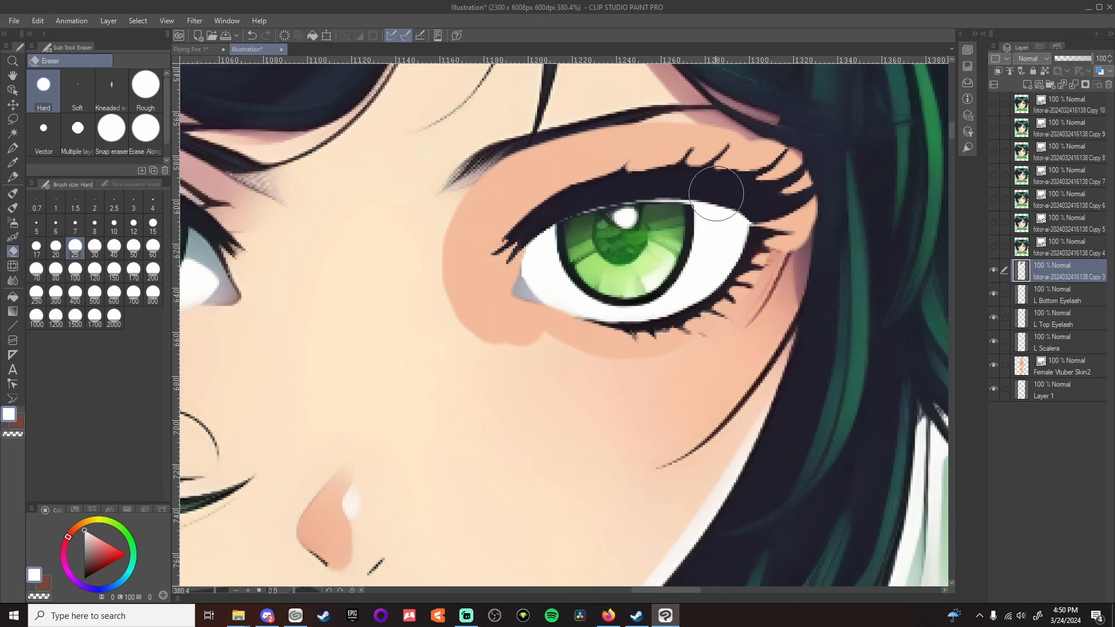
mouse_move(716, 193)
left_mouse_down()
mouse_move(748, 199)
mouse_move(763, 252)
mouse_move(728, 302)
mouse_move(803, 238)
mouse_move(745, 319)
mouse_move(652, 359)
mouse_move(543, 363)
mouse_move(593, 372)
mouse_move(501, 347)
mouse_move(446, 293)
mouse_move(427, 219)
mouse_move(439, 234)
mouse_move(442, 213)
mouse_move(511, 158)
mouse_move(661, 109)
mouse_move(787, 122)
mouse_move(736, 118)
mouse_move(779, 141)
mouse_move(828, 206)
mouse_move(790, 173)
mouse_move(828, 210)
mouse_move(815, 306)
mouse_move(752, 369)
mouse_move(596, 411)
mouse_move(698, 392)
mouse_move(499, 388)
mouse_move(526, 379)
mouse_move(565, 391)
left_mouse_up()
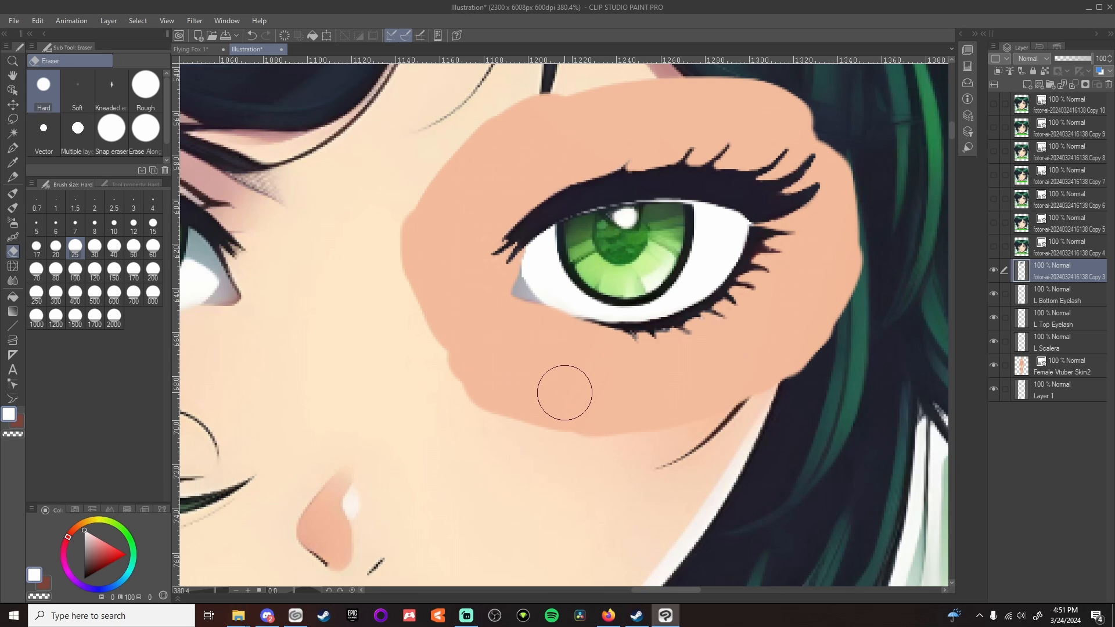
Clear the rest of the portrait outside the left eye on Copy 3 with the Hard eraser at size 120
scroll(565, 391, "down", 5)
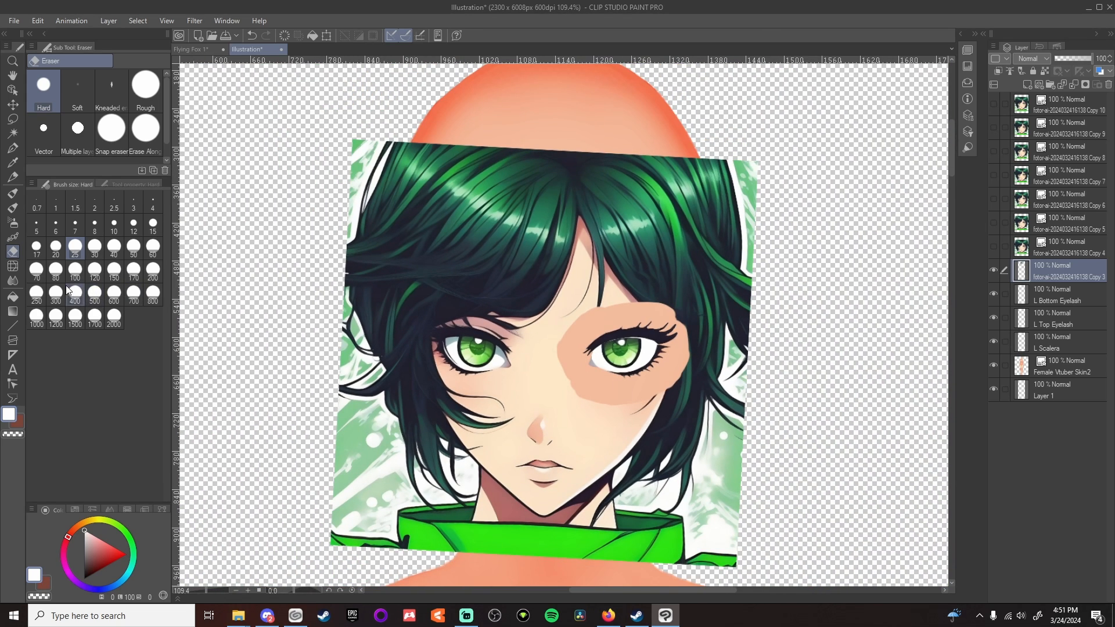
left_click(96, 272)
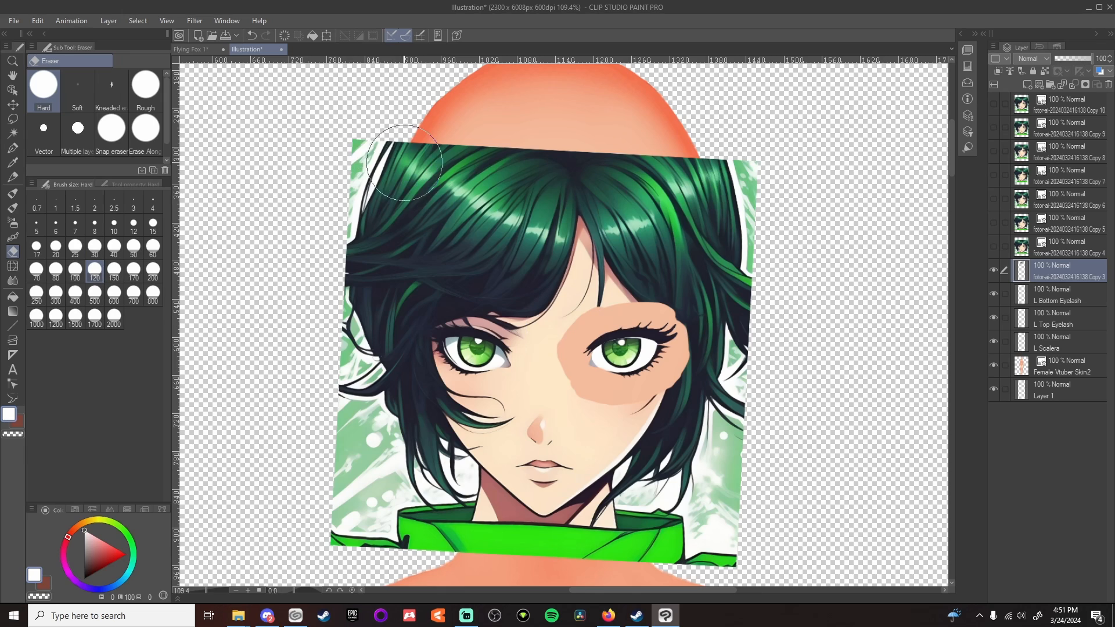
mouse_move(372, 156)
left_mouse_down()
mouse_move(441, 204)
mouse_move(581, 198)
mouse_move(740, 153)
mouse_move(711, 279)
mouse_move(690, 256)
mouse_move(665, 286)
mouse_move(609, 255)
mouse_move(460, 305)
mouse_move(336, 250)
mouse_move(643, 465)
mouse_move(650, 429)
mouse_move(672, 416)
mouse_move(668, 433)
mouse_move(722, 348)
mouse_move(738, 390)
mouse_move(709, 461)
mouse_move(635, 490)
mouse_move(581, 533)
mouse_move(572, 517)
mouse_move(511, 511)
mouse_move(565, 525)
mouse_move(642, 446)
left_mouse_up()
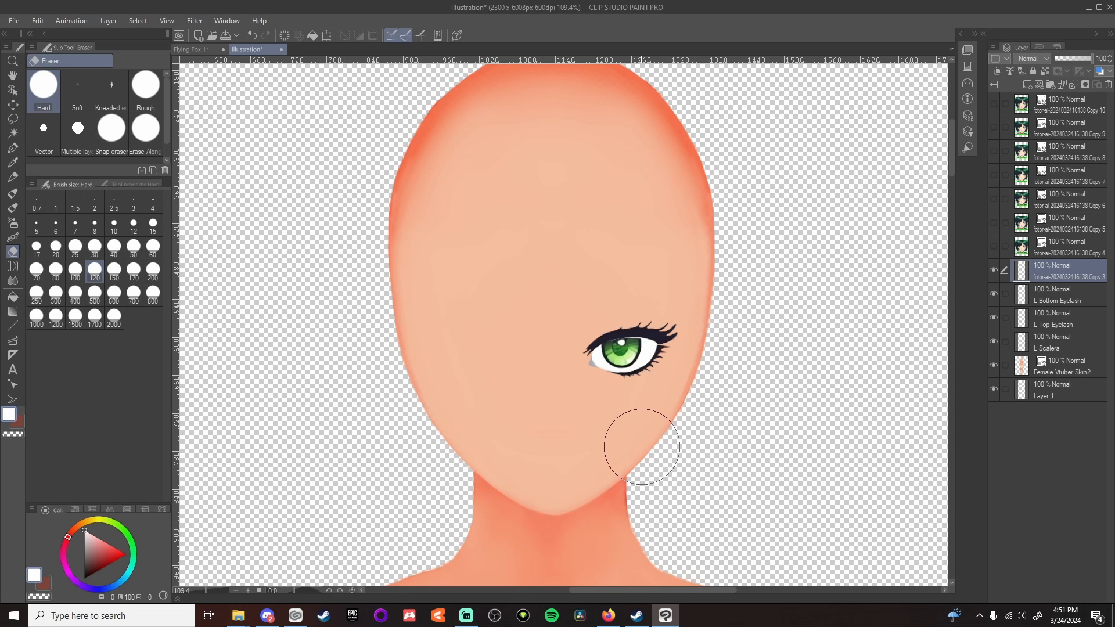
Hide the L Bottom Eyelash and L Top Eyelash layers to expose the whole iris
scroll(623, 357, "up", 6)
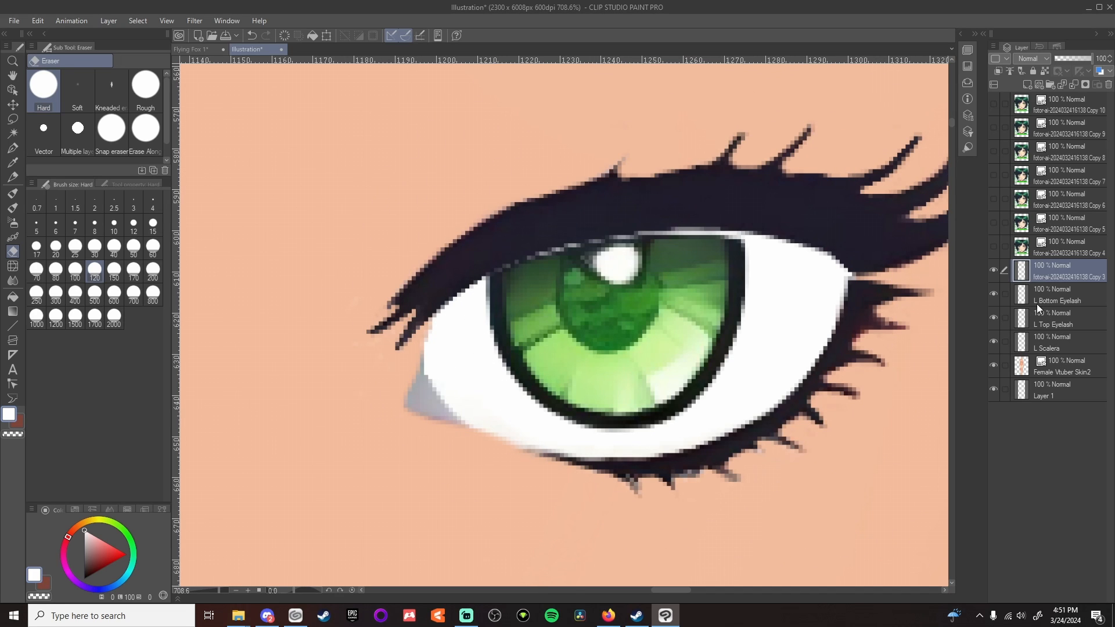
left_click(993, 294)
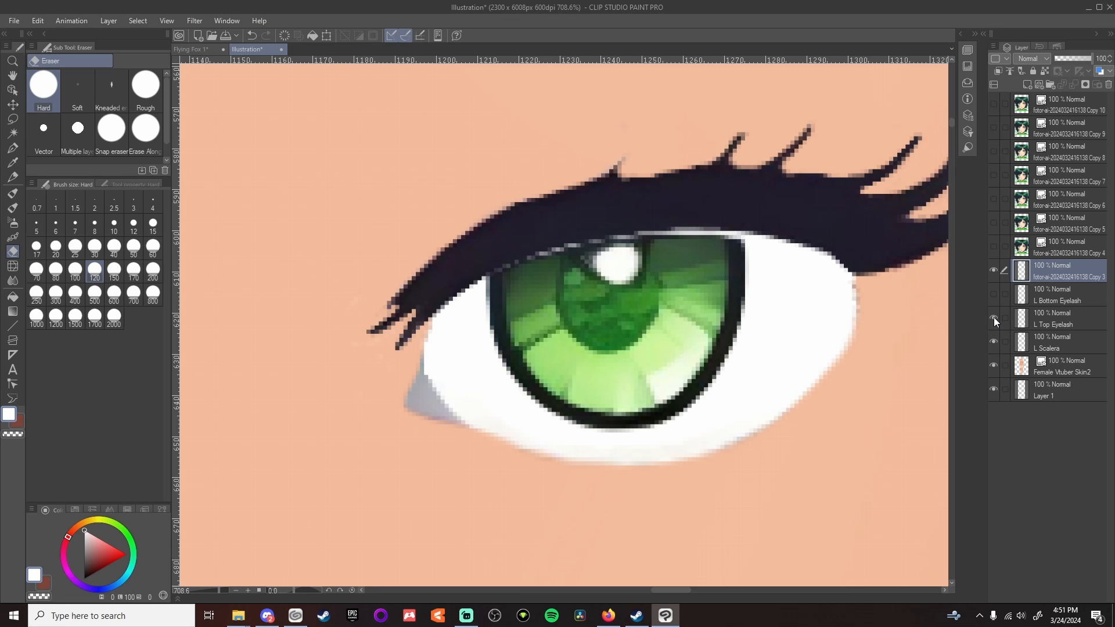
left_click(994, 318)
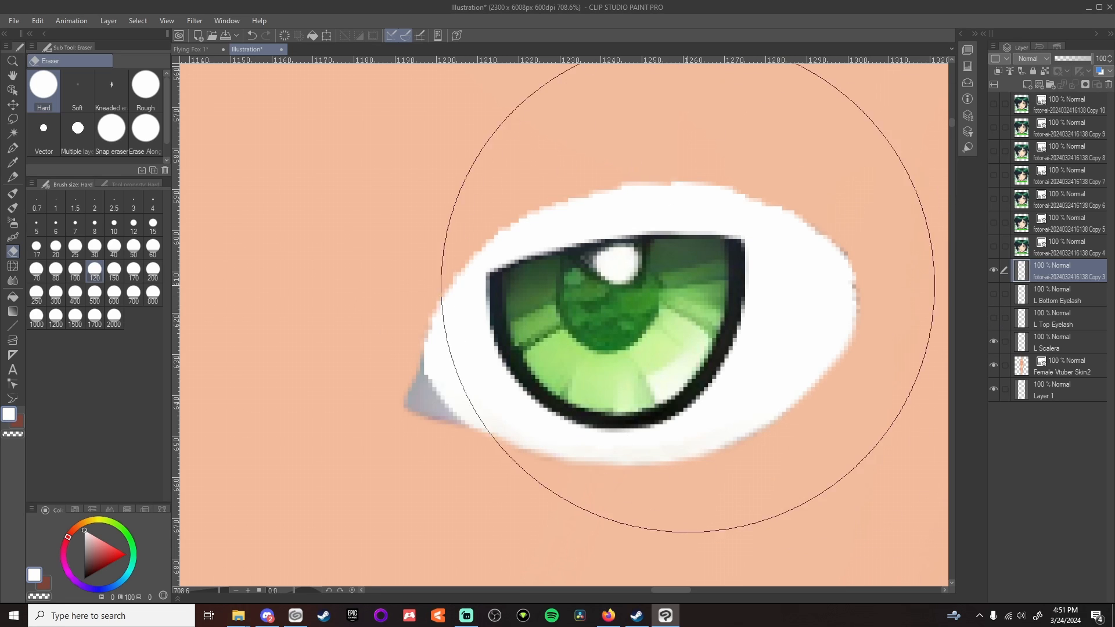
Rename the portrait Copy 3 layer "L Iris"
double_click(1075, 273)
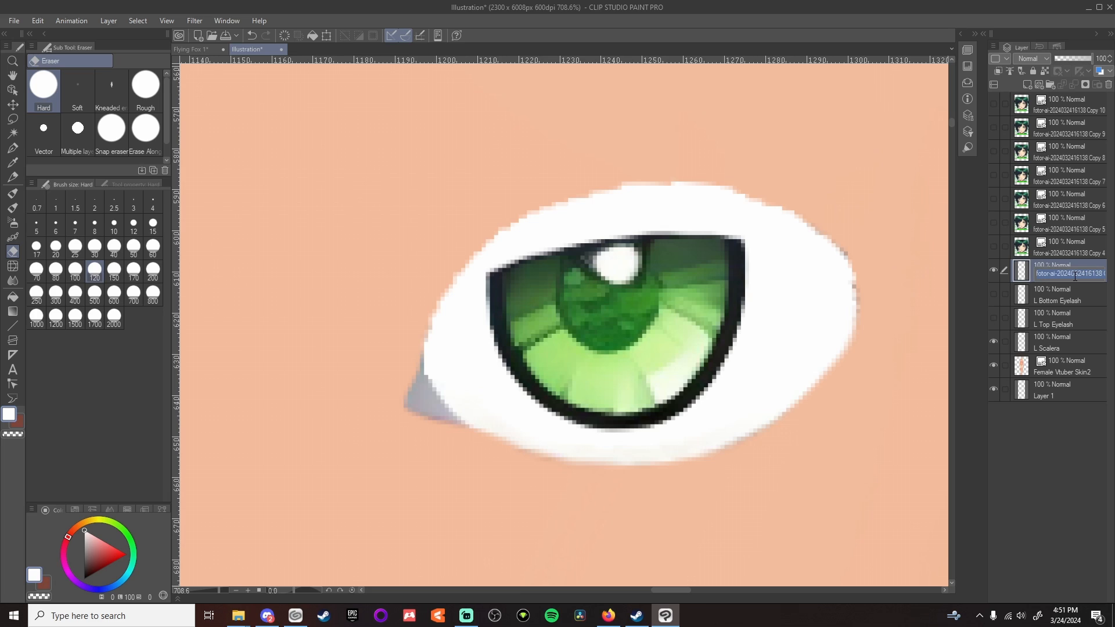
type("L Iris")
key("Return")
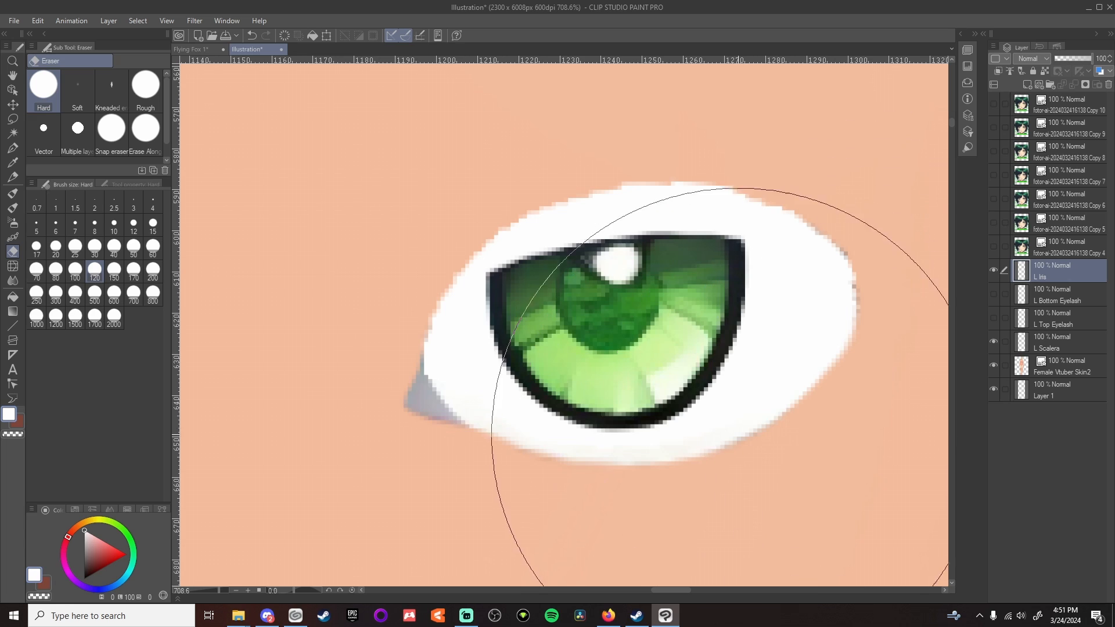
Draw the missing upper arc of the iris outline with the G-pen at size 4, in the dark colour sampled from the existing outline
scroll(580, 340, "down", 3)
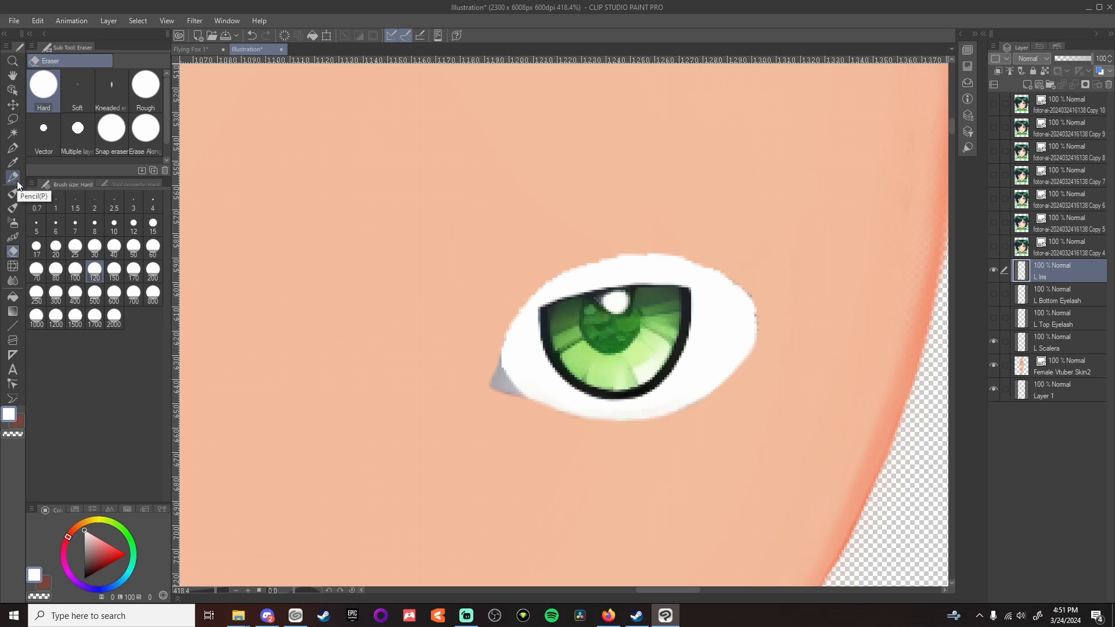
left_click(12, 149)
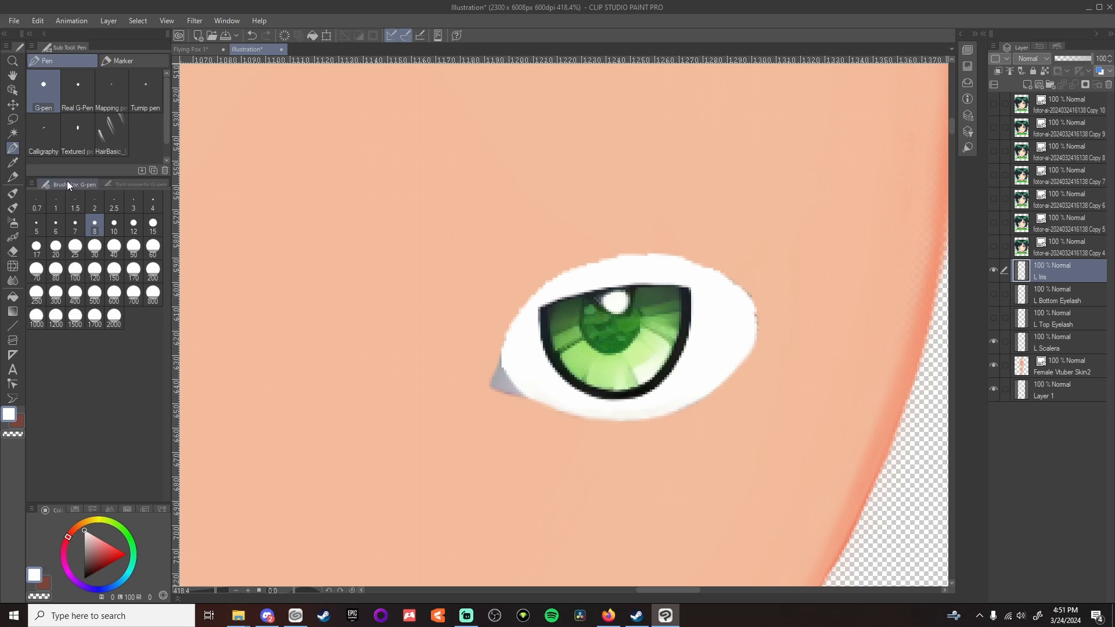
left_click(134, 200)
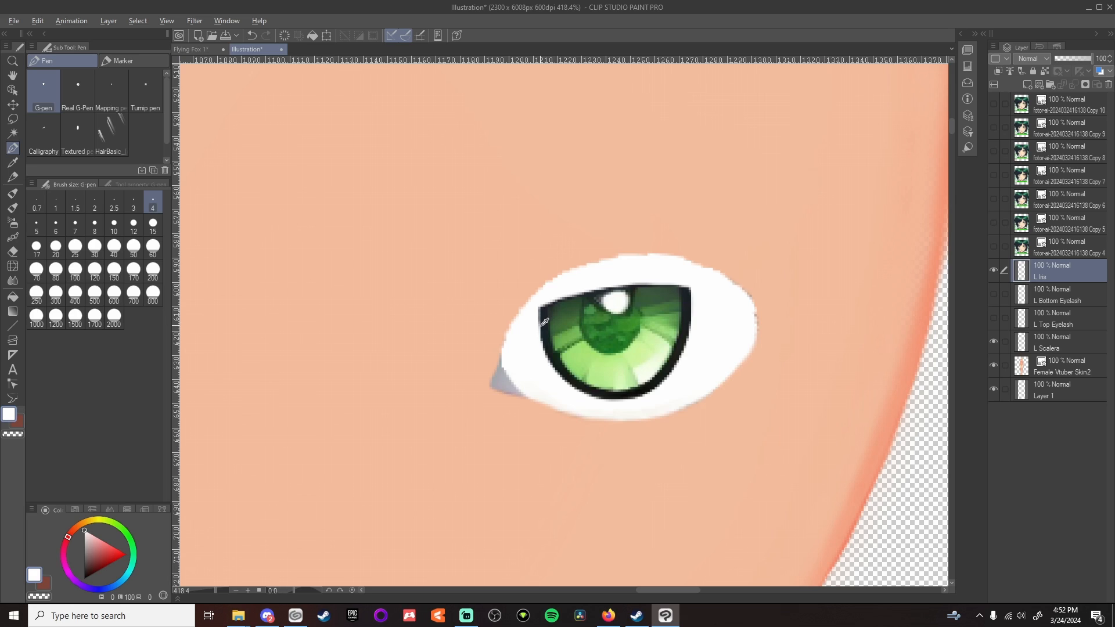
key("alt")
key("alt")
left_click(548, 325, "alt")
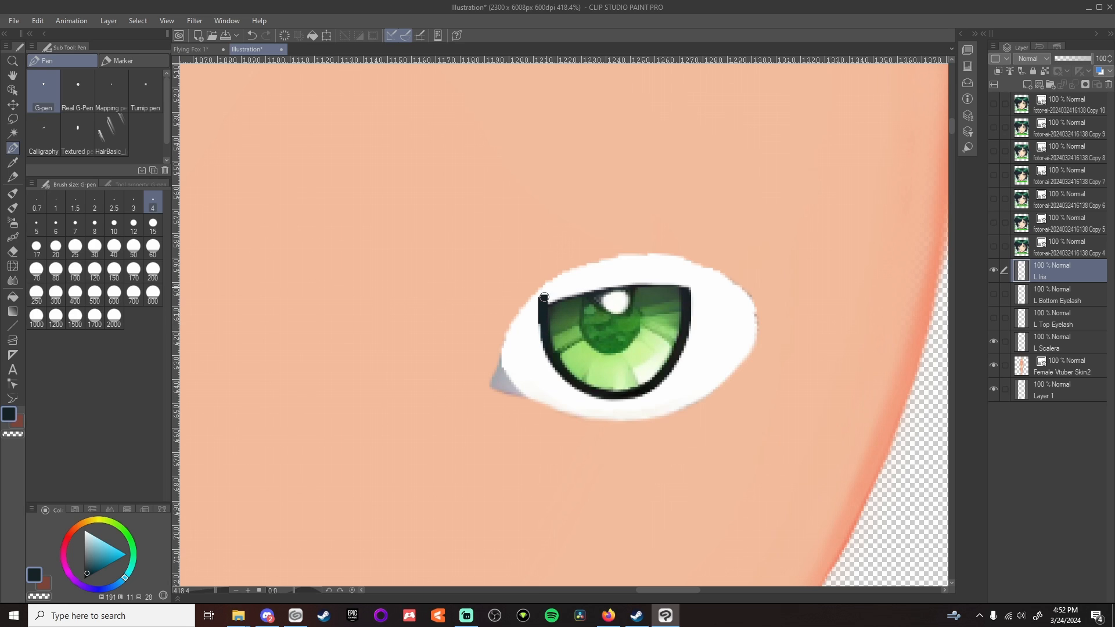
left_click_drag(545, 283, 554, 265)
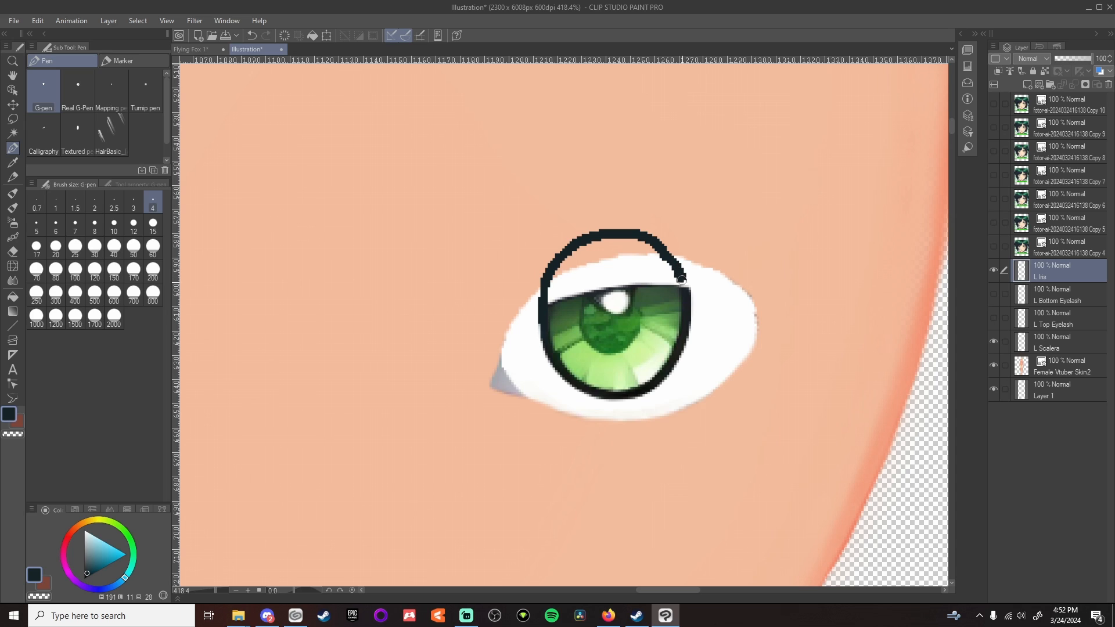
Fill the empty area inside the new upper iris outline with a dark green sampled from the iris's upper edge
key("e")
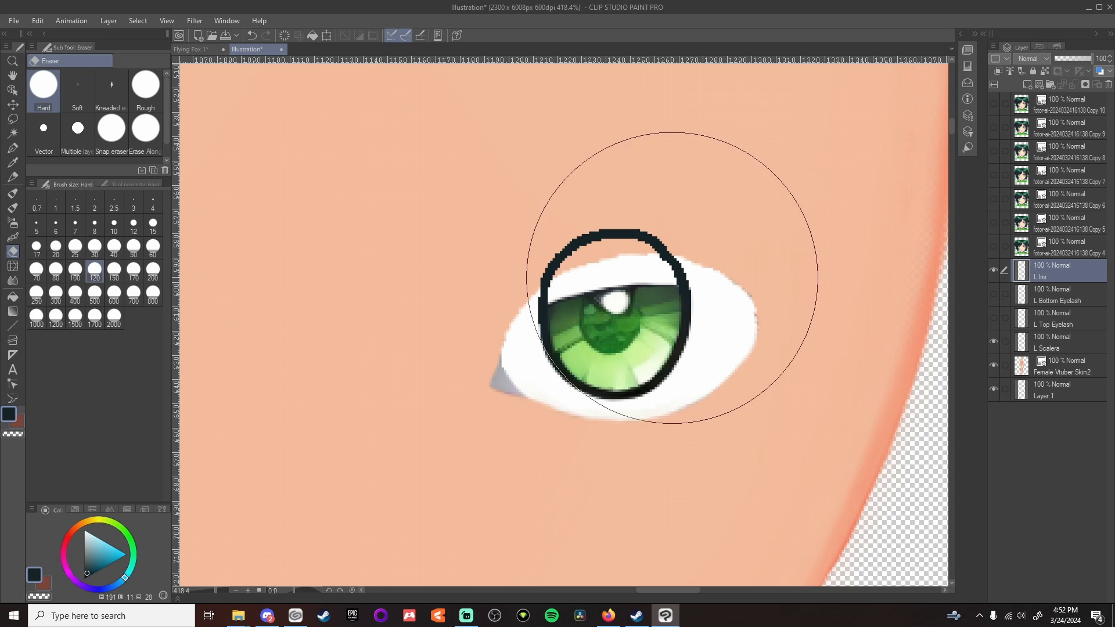
left_click(37, 225)
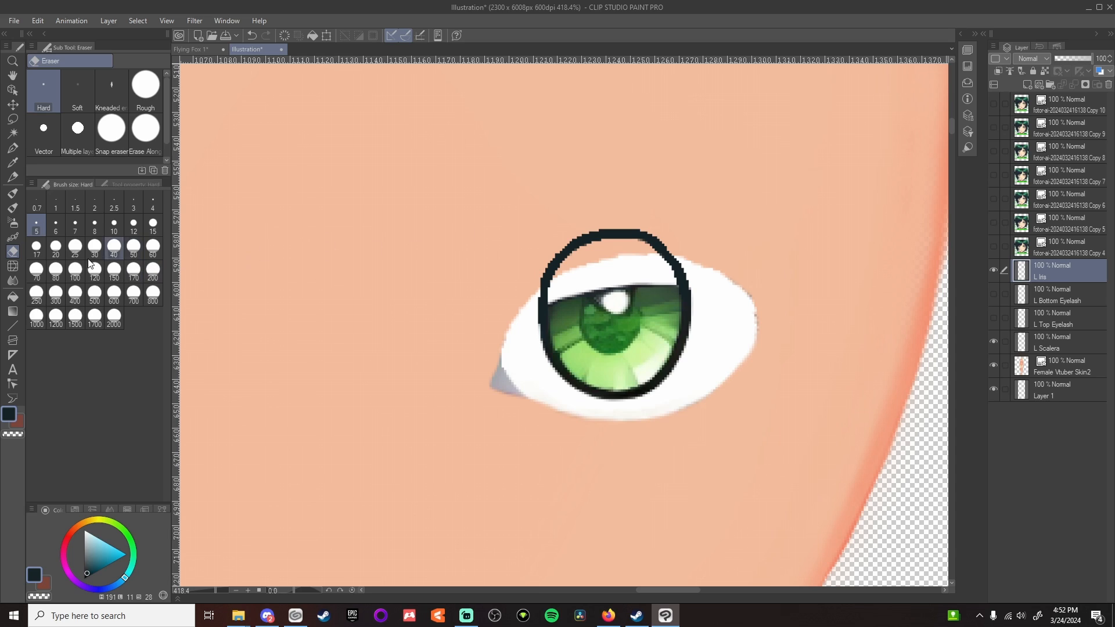
left_click(574, 309, "alt")
left_click(576, 301, "alt")
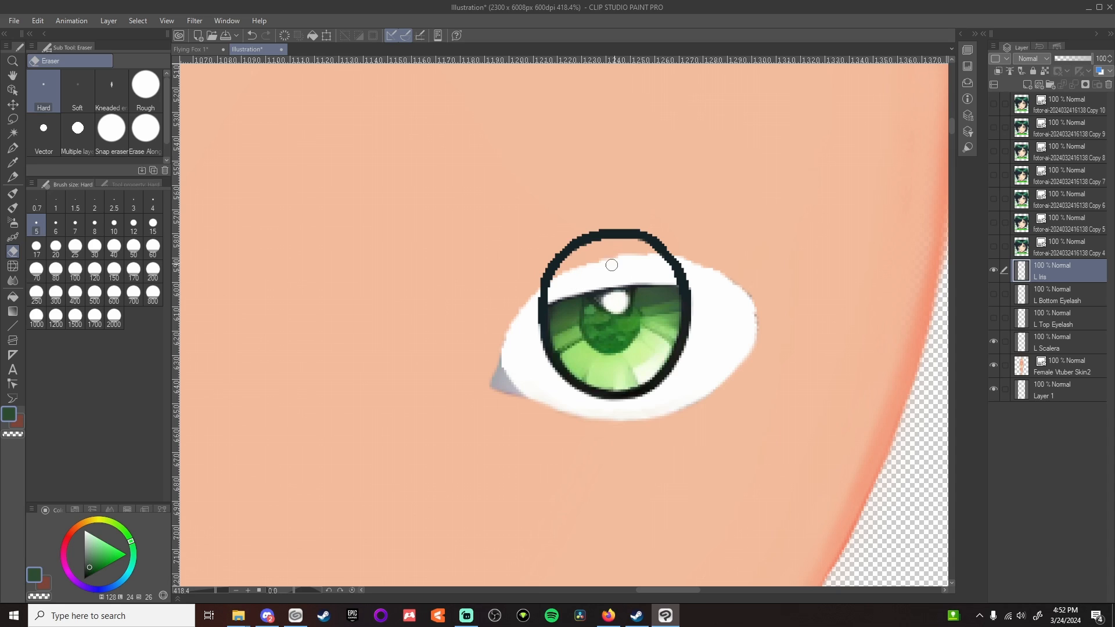
left_click(668, 287, "alt")
left_click(14, 298)
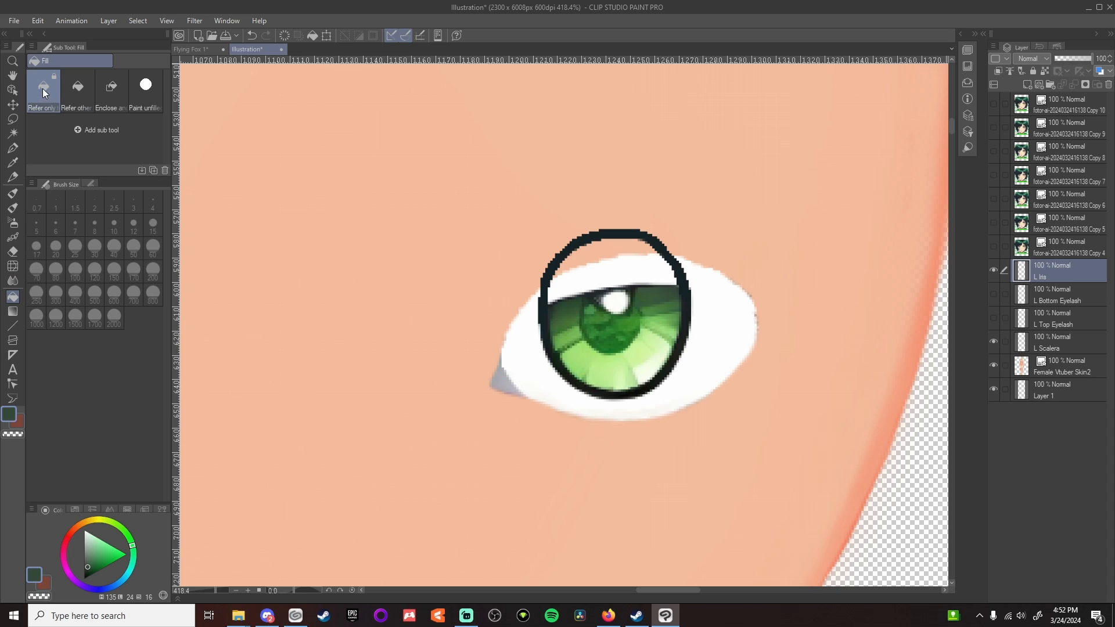
left_click(608, 267)
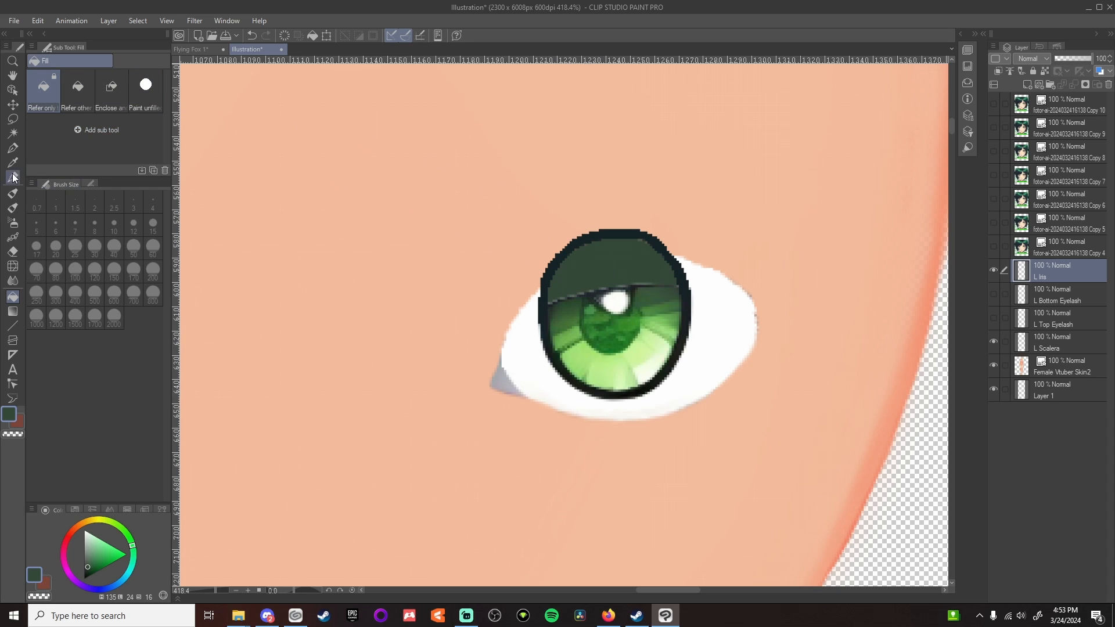
Blend the dark seam between the filled area and the original iris with the Soft airbrush at size 7
left_click(13, 222)
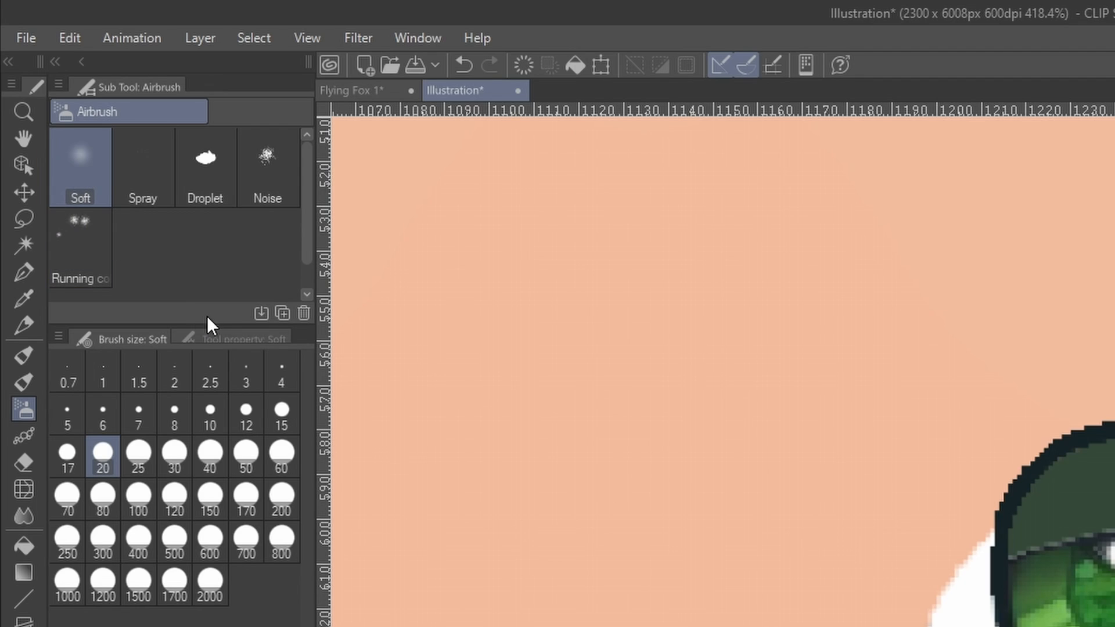
left_click(119, 186)
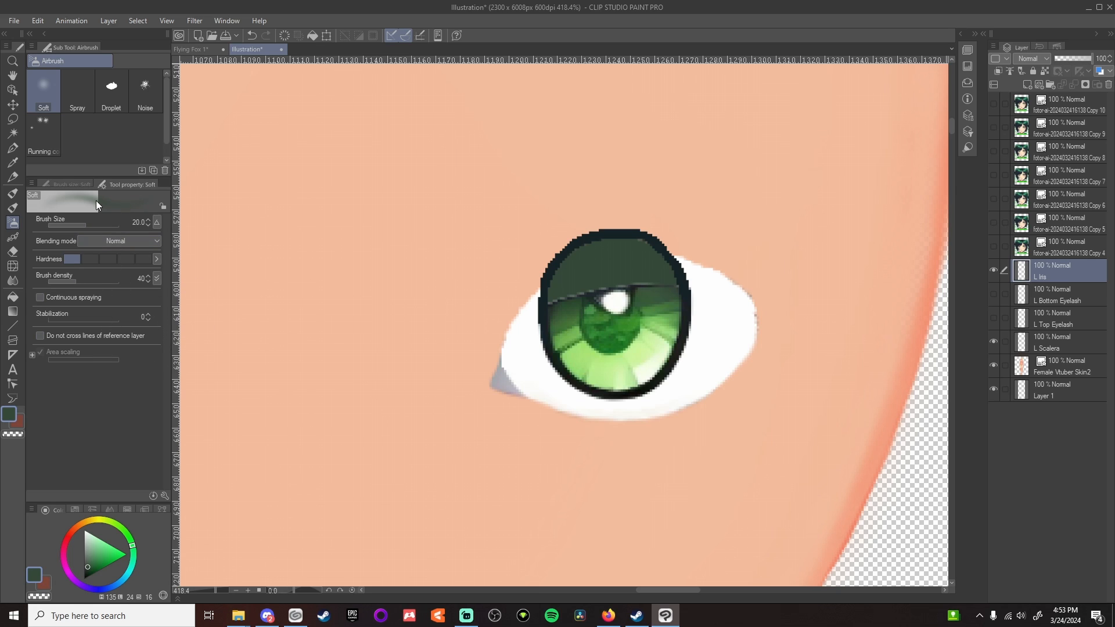
left_click(65, 185)
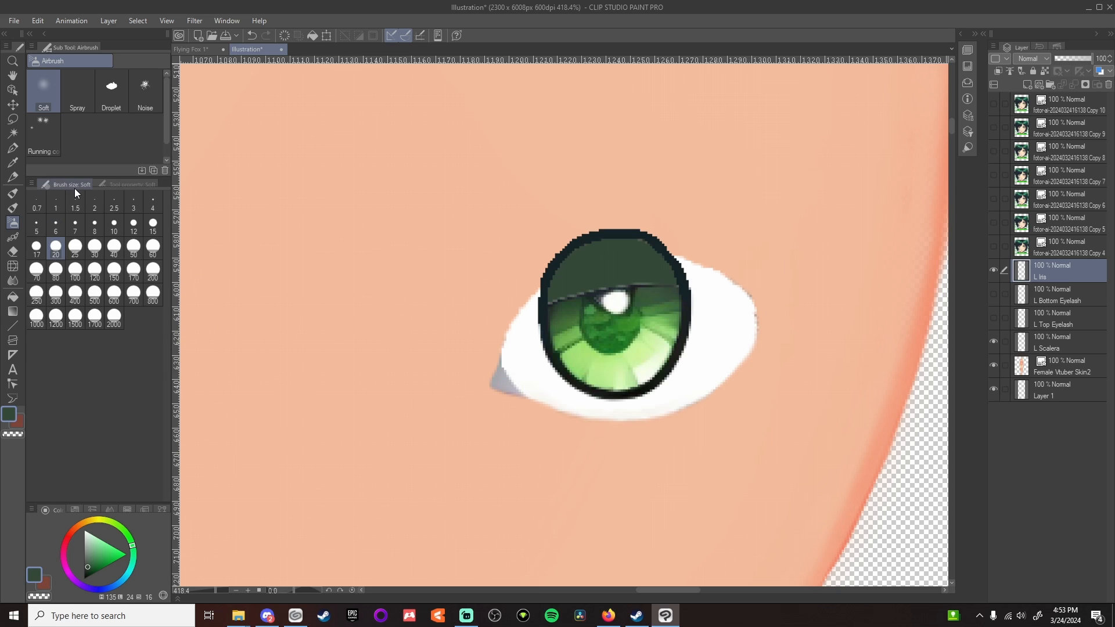
left_click(121, 226)
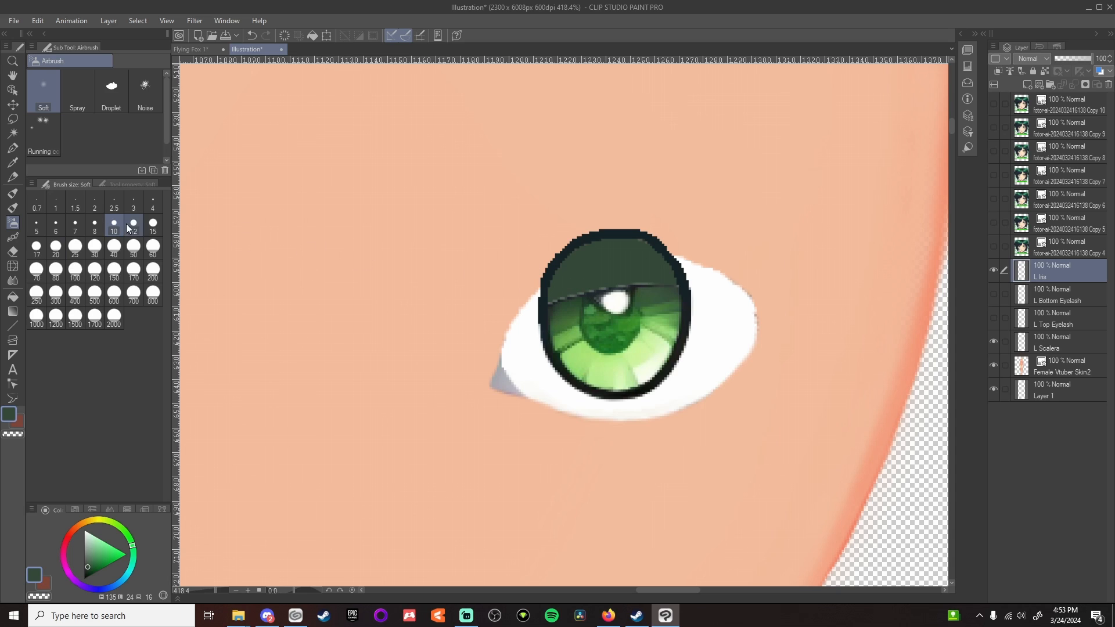
left_click(75, 226)
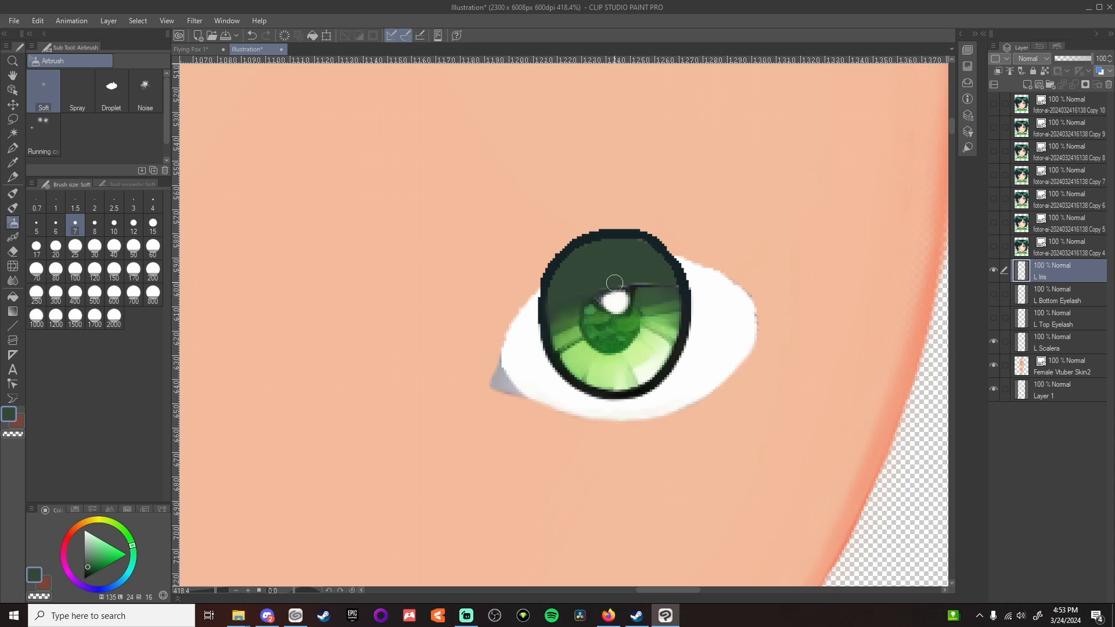
key("ctrl+z")
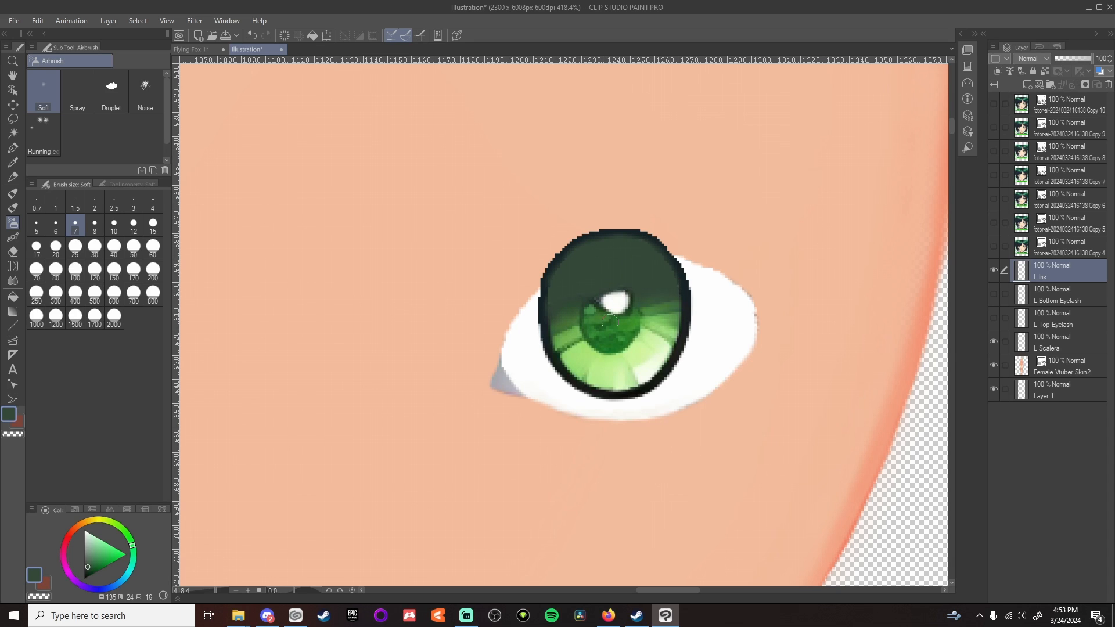
Touch up the blended area beside the white highlight with the Soft airbrush at size 3, in greens sampled from the iris
left_click(560, 268, "alt")
left_click(133, 200)
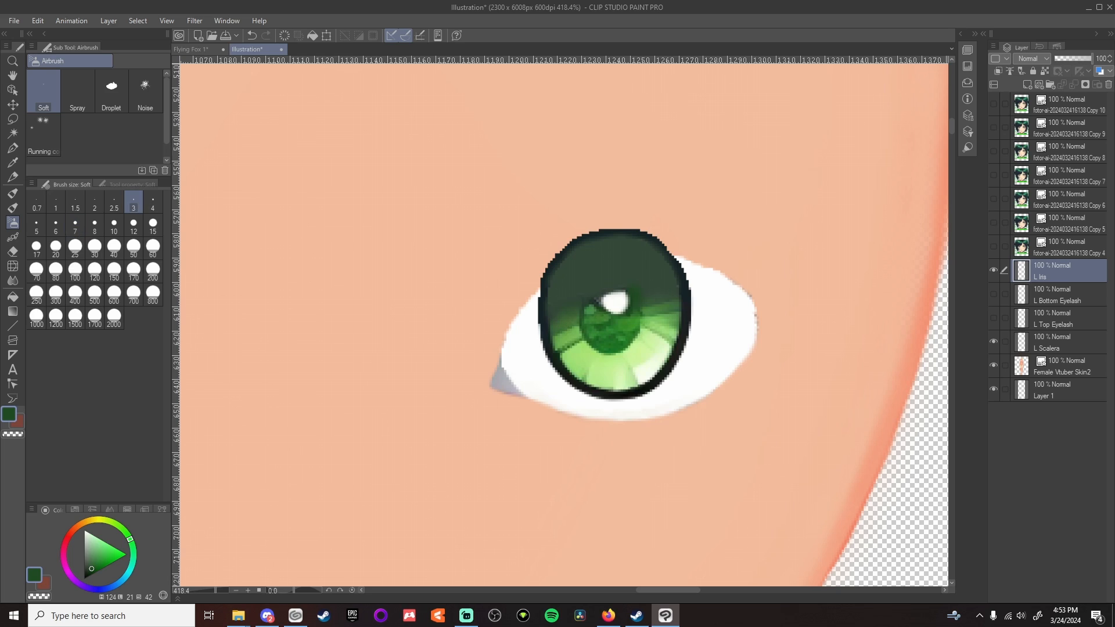
left_click(659, 299, "alt")
Shade the top of the iris with a darker version of the sampled green, using the Soft airbrush at size 8
left_click(608, 252)
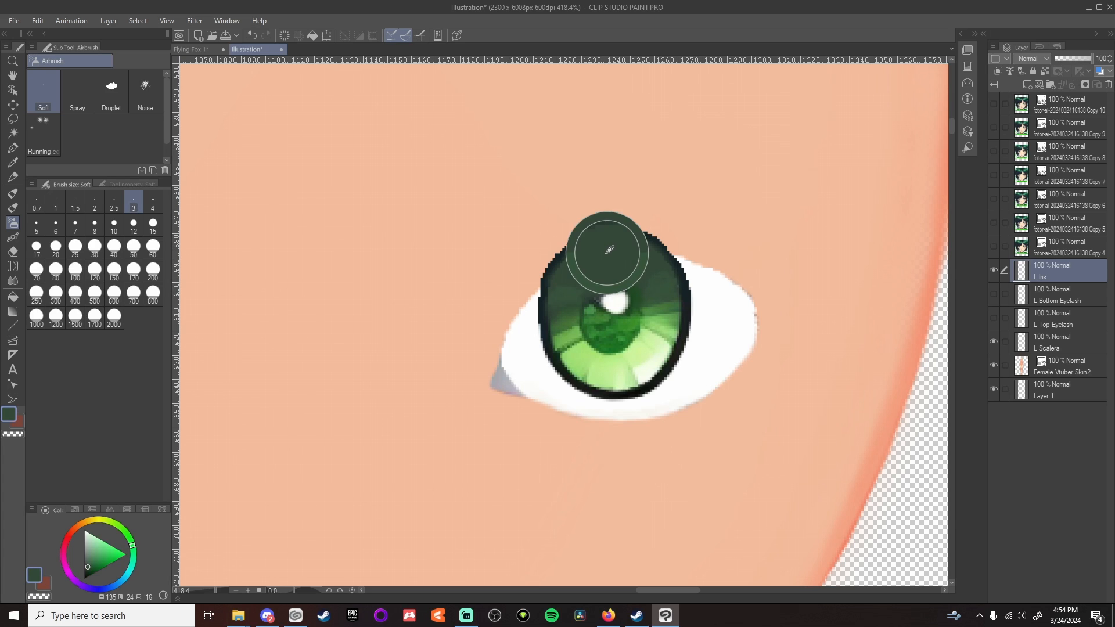
left_click(607, 255)
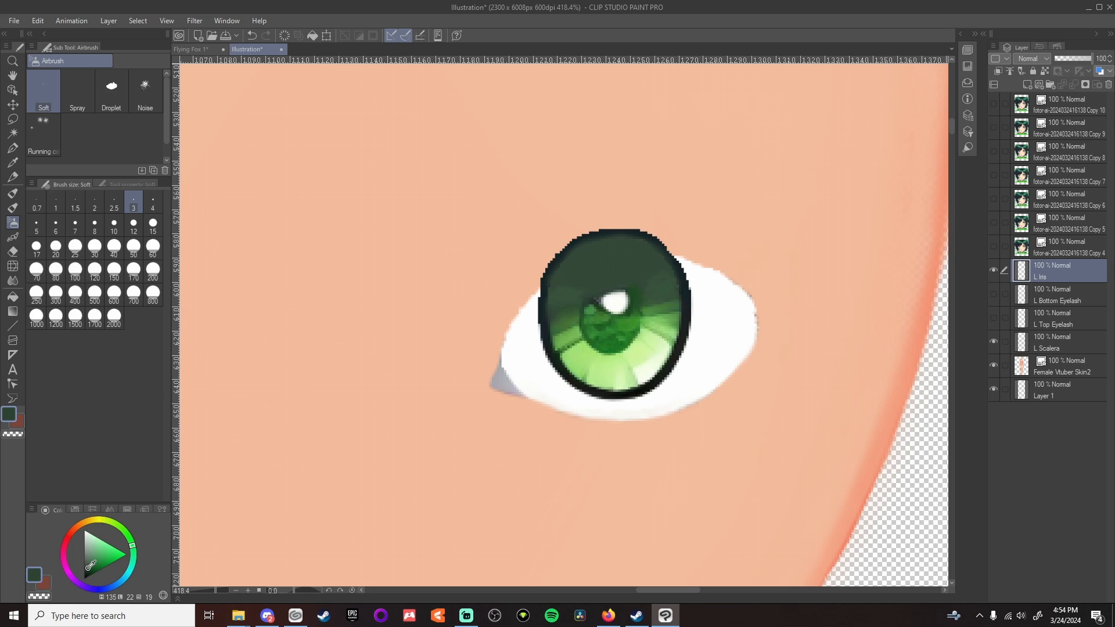
left_click_drag(91, 565, 87, 573)
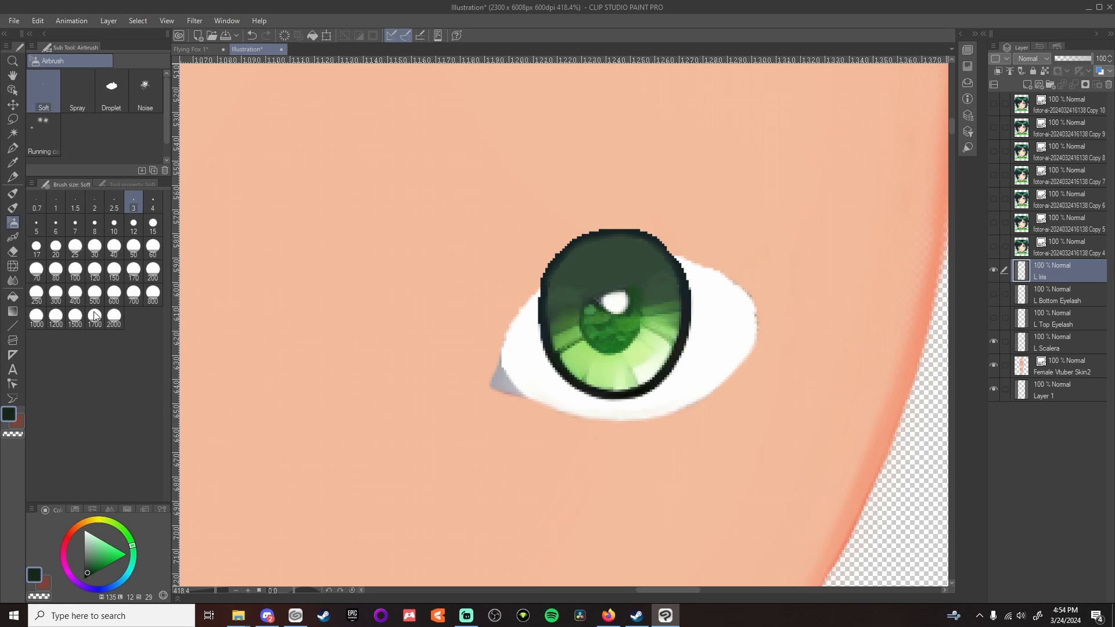
left_click(59, 220)
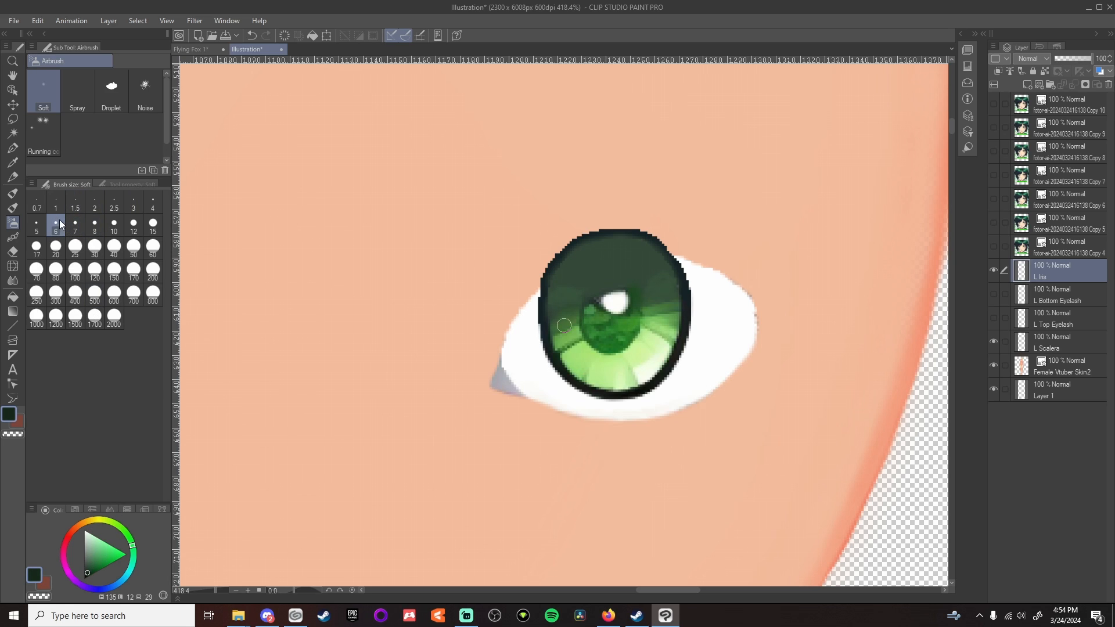
left_click(98, 226)
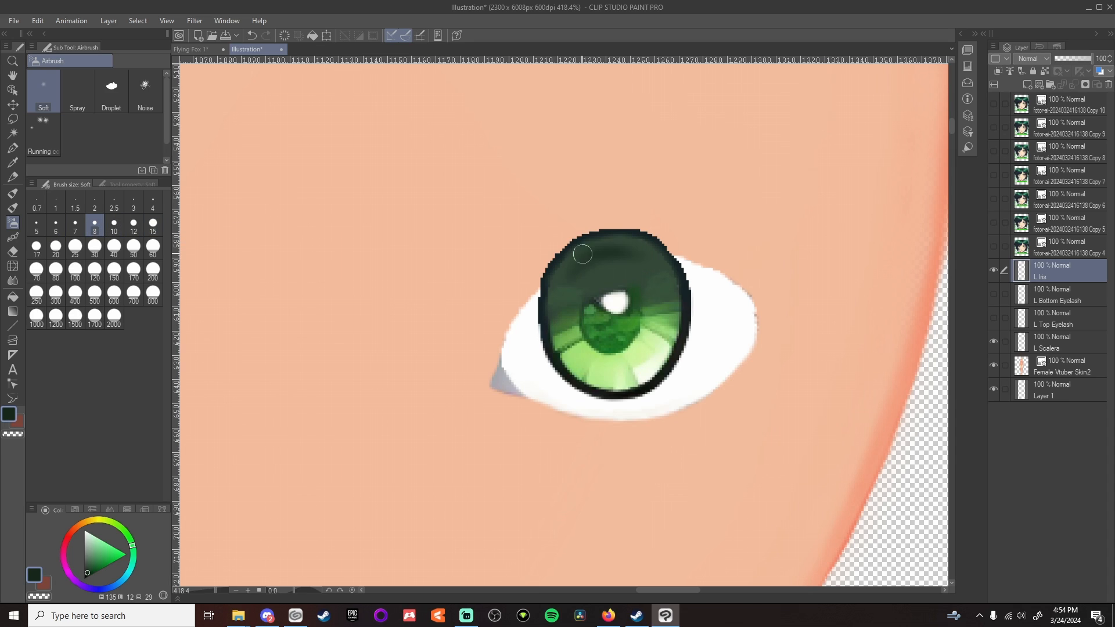
mouse_move(583, 254)
left_mouse_down()
mouse_move(632, 245)
mouse_move(608, 244)
mouse_move(651, 259)
mouse_move(566, 260)
mouse_move(652, 260)
mouse_move(602, 242)
mouse_move(576, 257)
mouse_move(628, 239)
mouse_move(650, 253)
mouse_move(594, 244)
mouse_move(604, 252)
mouse_move(567, 273)
mouse_move(656, 265)
mouse_move(587, 255)
left_mouse_up()
Paint over the white highlight on the iris with the dark green sampled from just above it
key("alt")
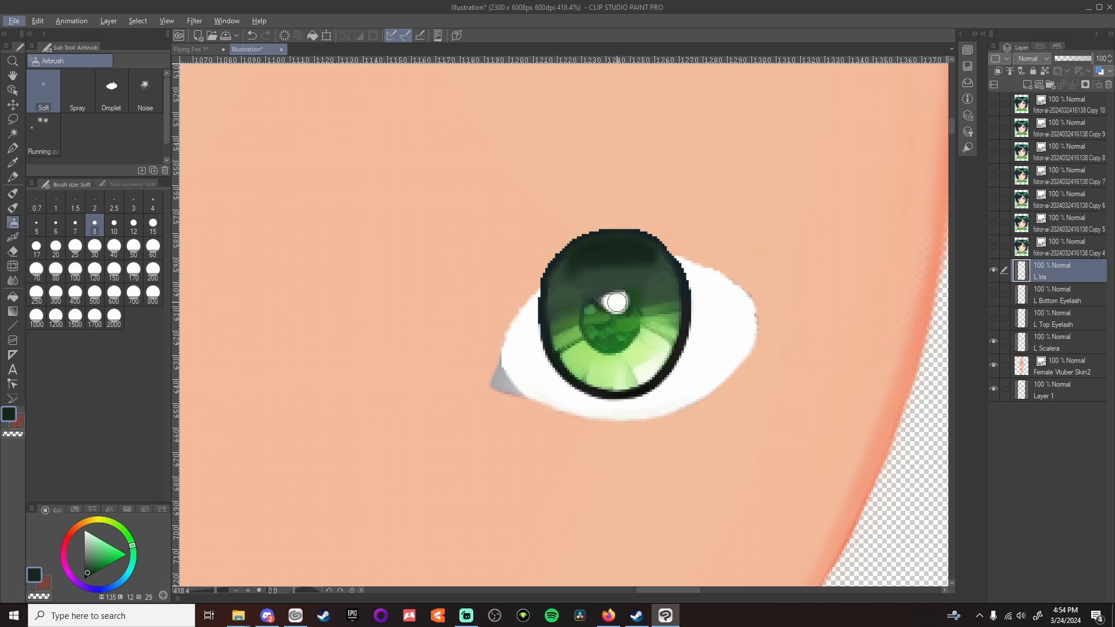
left_click_drag(618, 309, 621, 299)
key("alt")
left_click(613, 281, "alt")
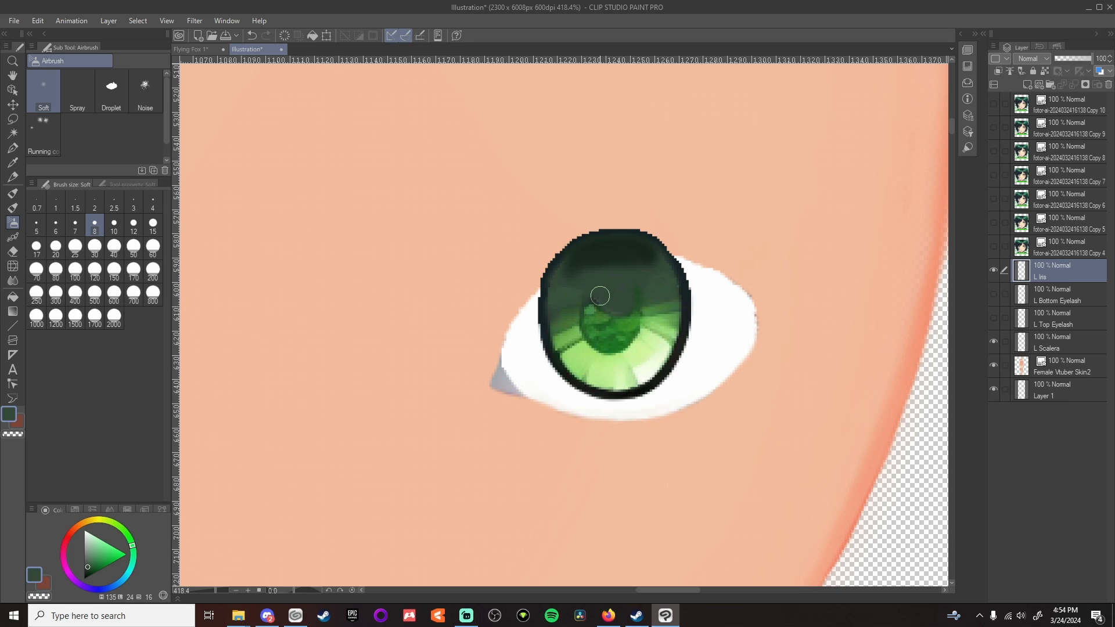
Rebuild the rounded top of the inner green pupil with the Soft airbrush at size 4, in greens sampled from the pupil and iris
key("bracketleft")
key("bracketleft")
key("bracketleft")
key("bracketleft")
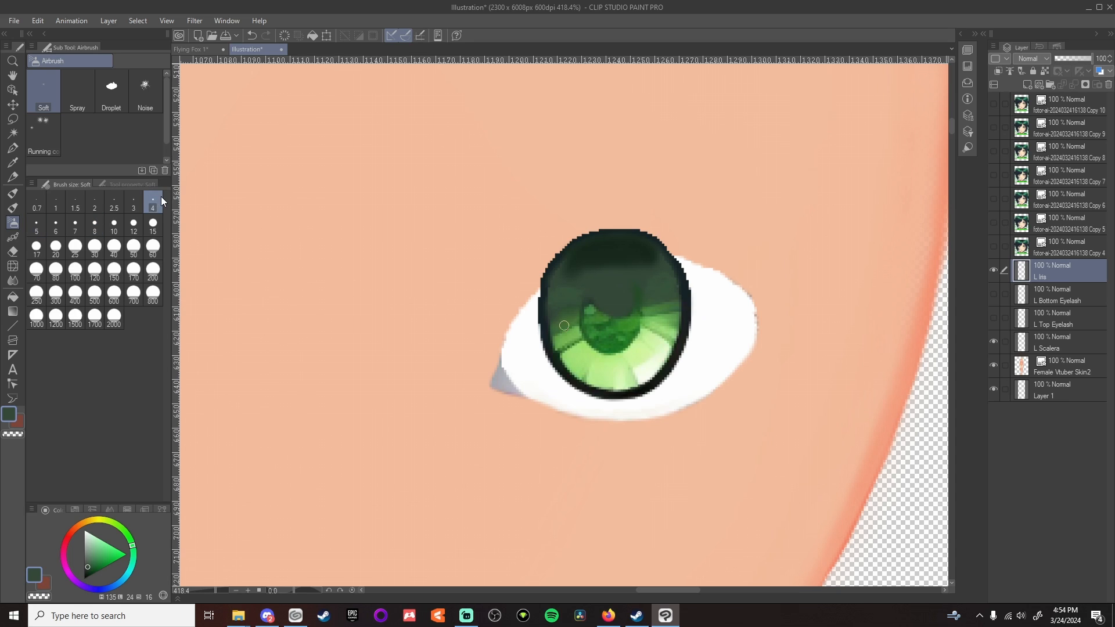
left_click(598, 303, "alt")
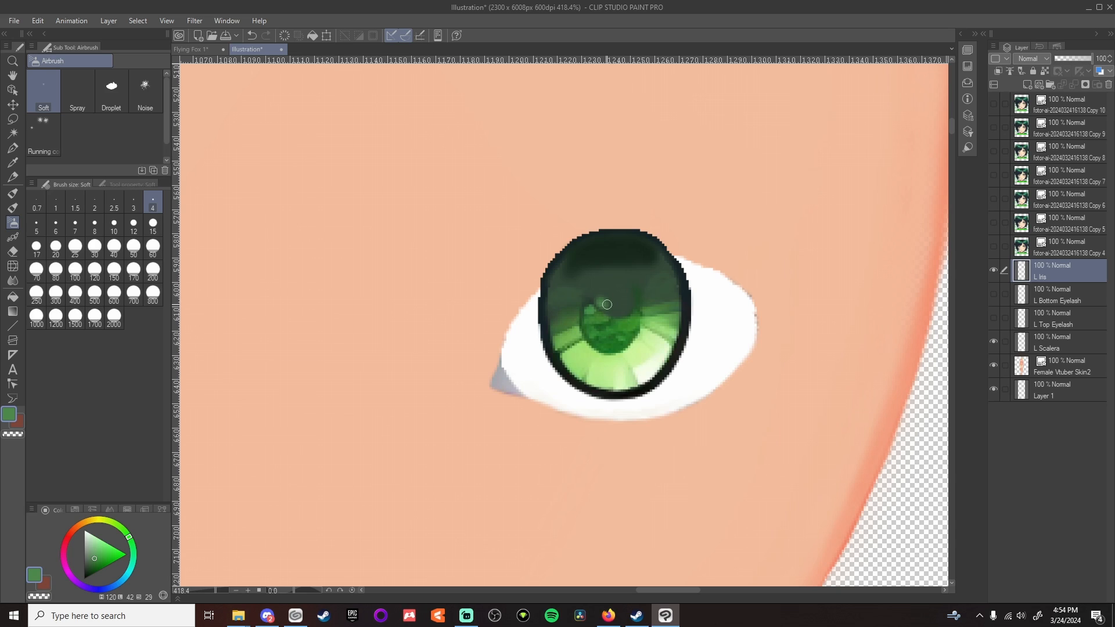
left_click(616, 311)
left_click(624, 321, "alt")
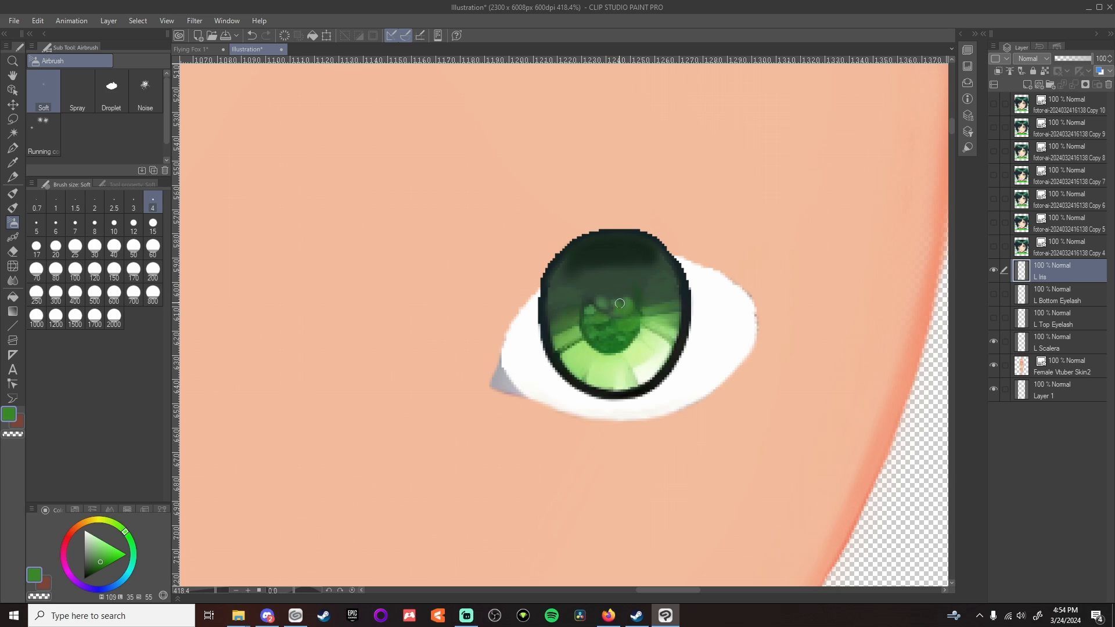
left_click(647, 322, "alt")
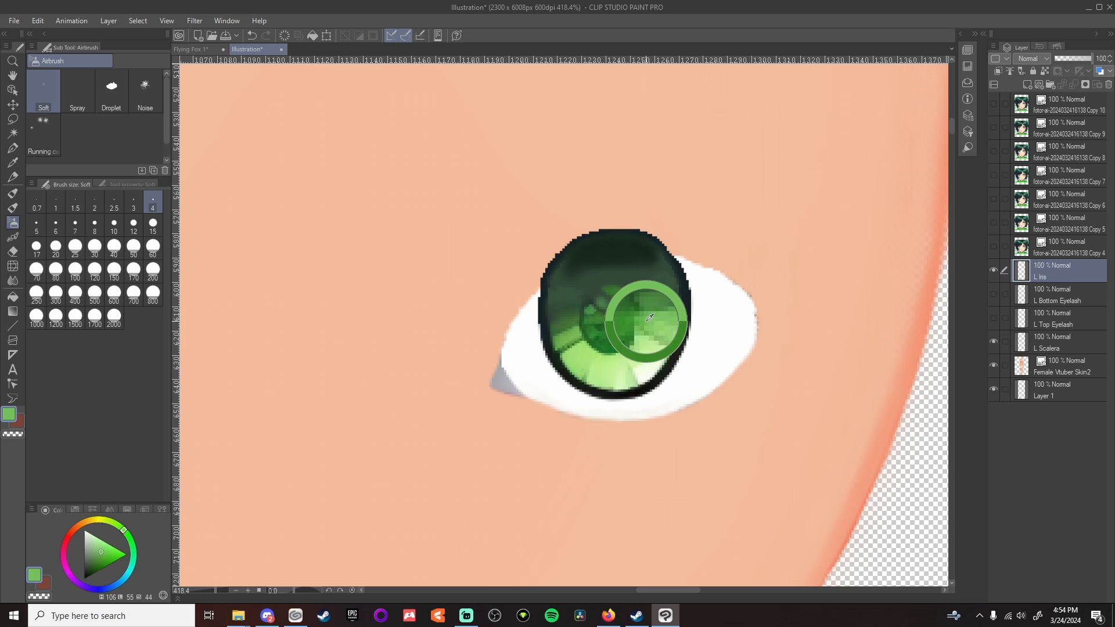
mouse_move(593, 299)
left_mouse_down()
mouse_move(630, 297)
mouse_move(606, 283)
mouse_move(639, 308)
mouse_move(628, 288)
mouse_move(637, 313)
left_mouse_up()
left_click(633, 335, "alt")
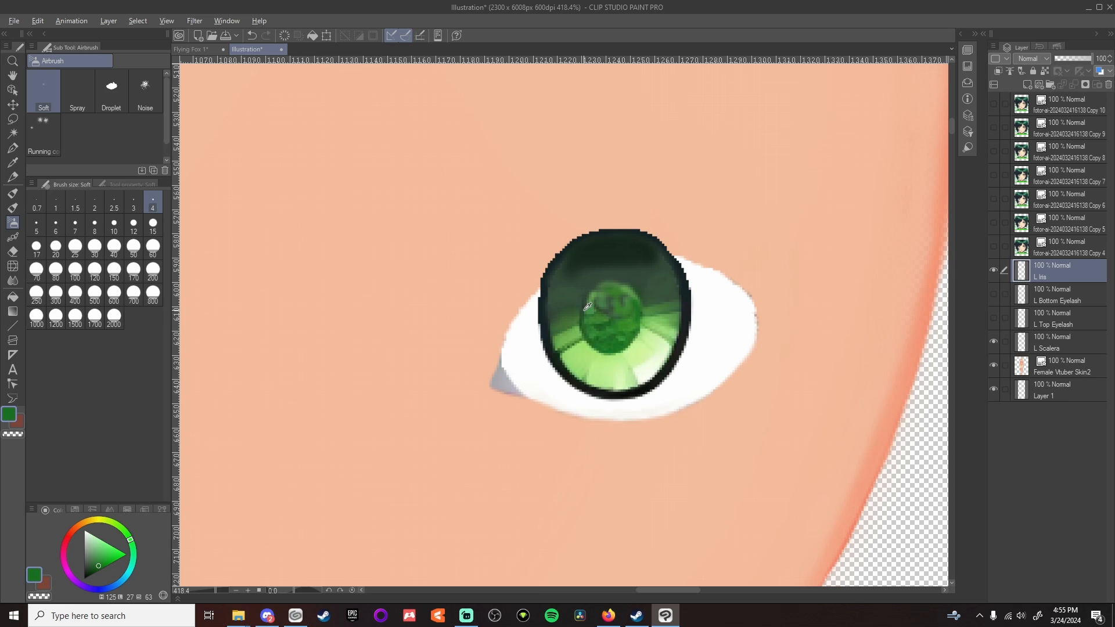
Sample the iris's green tones and smooth its upper dark area with the Blend tool at brush size 7
left_click(614, 246, "alt")
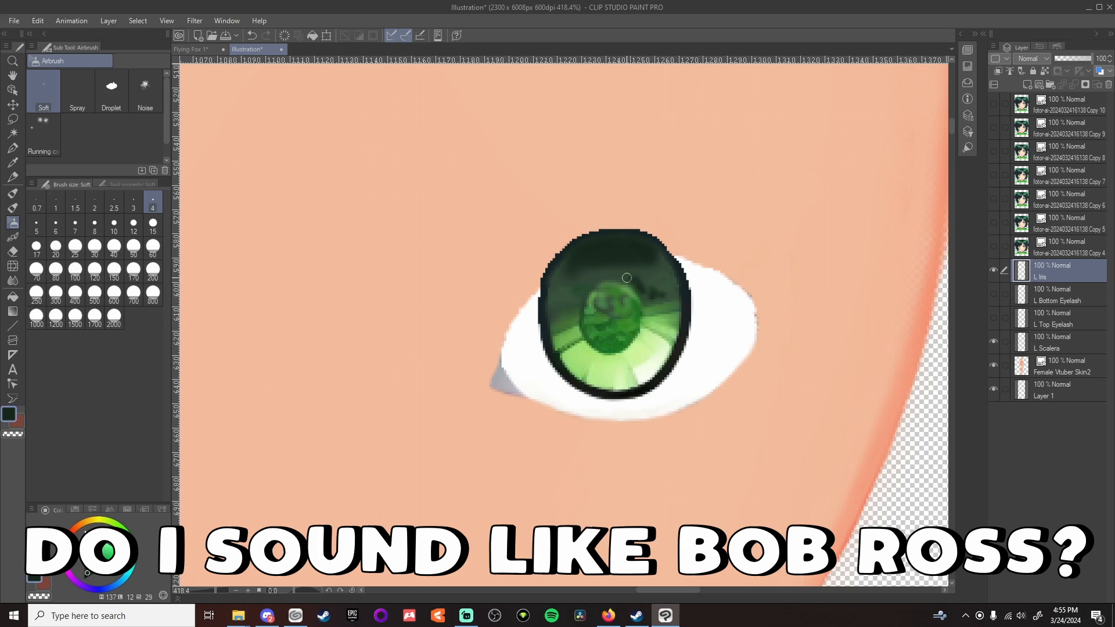
left_click(627, 278, "alt")
left_click(17, 281)
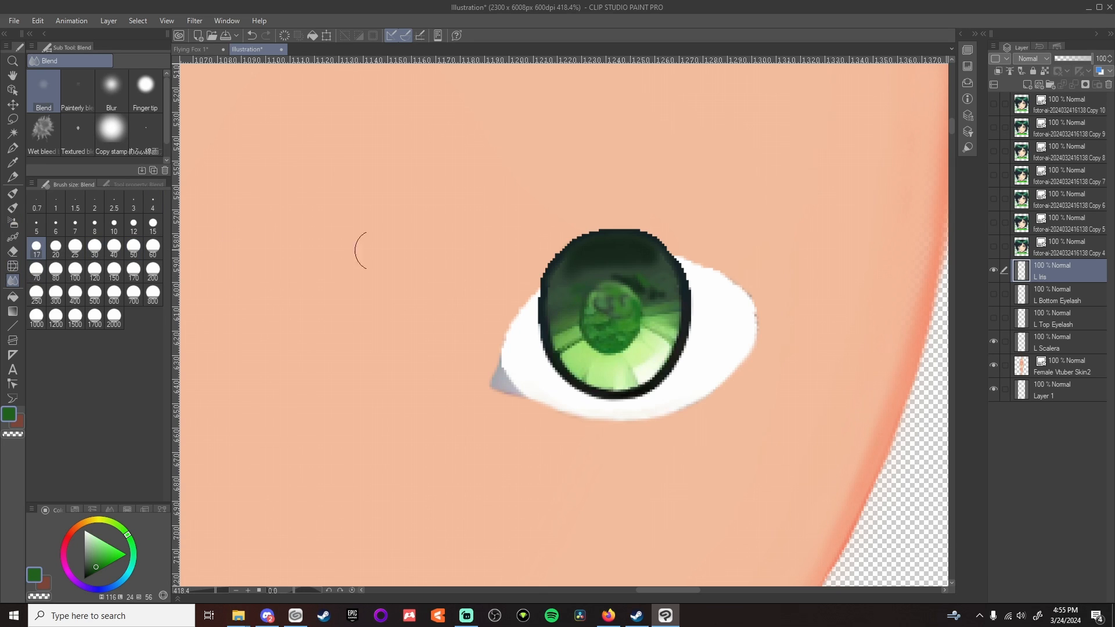
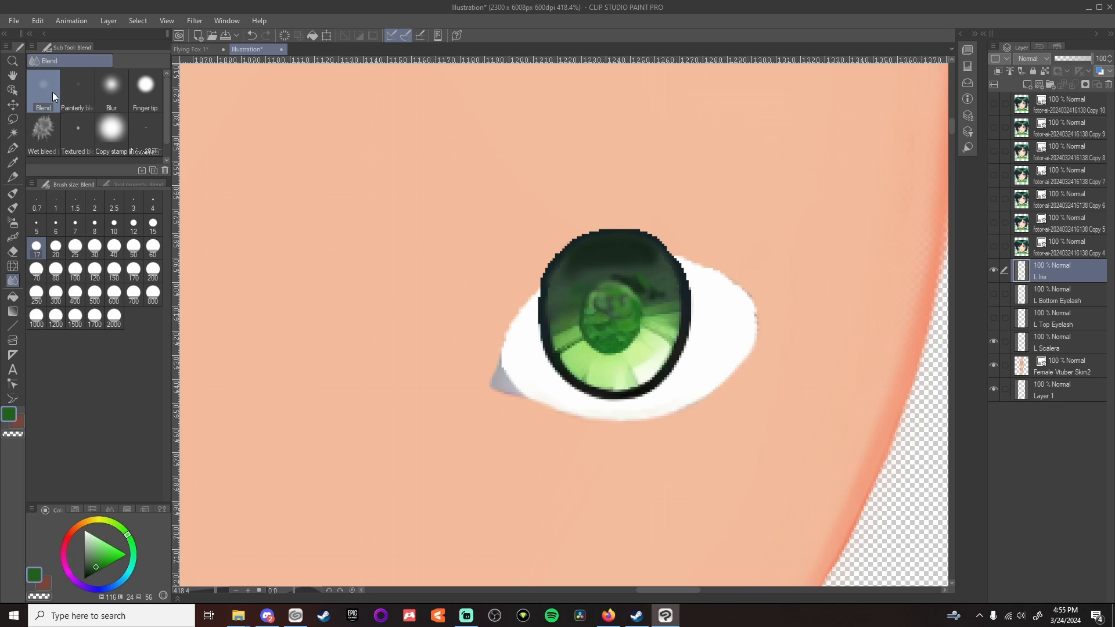
left_click(113, 228)
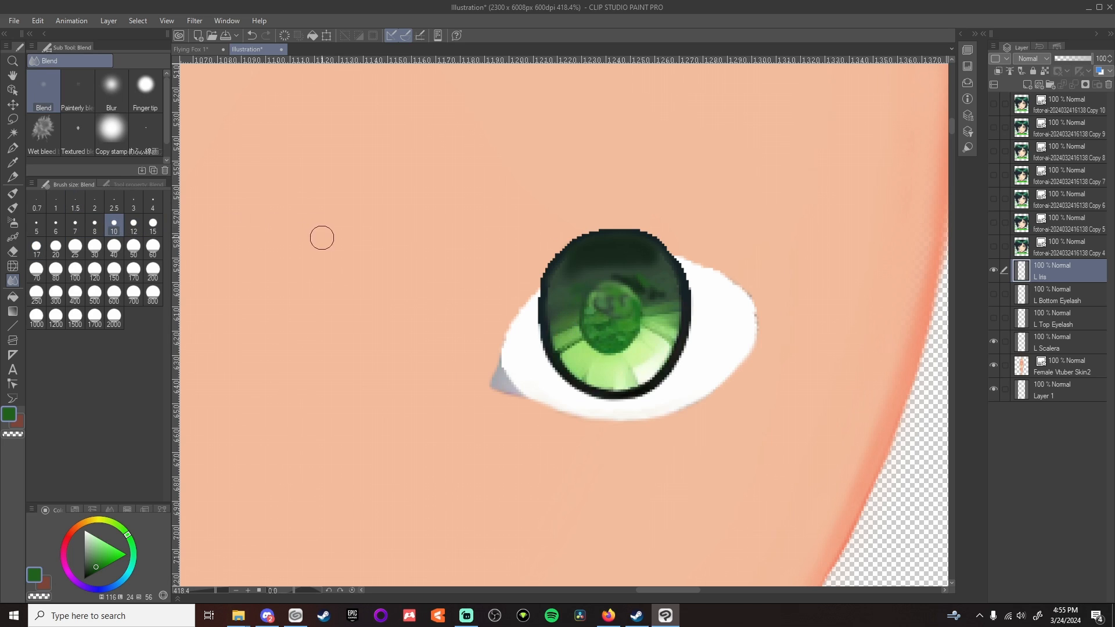
left_click(75, 227)
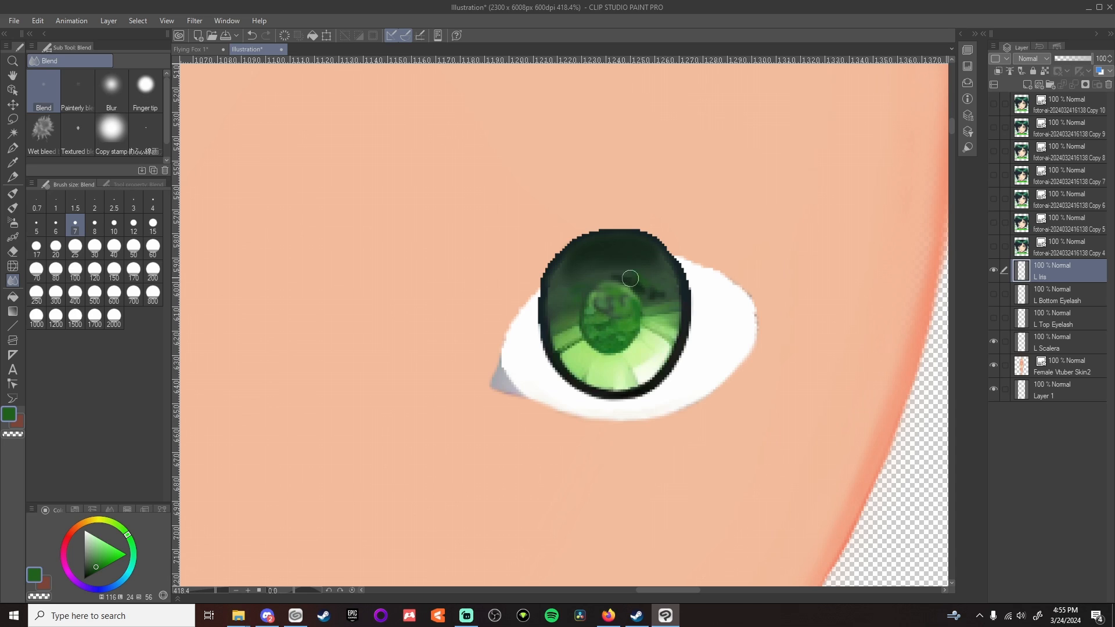
mouse_move(630, 278)
left_mouse_down()
mouse_move(670, 290)
mouse_move(608, 274)
mouse_move(641, 295)
mouse_move(600, 303)
mouse_move(592, 319)
mouse_move(625, 332)
left_mouse_up()
Redraw the iris's upper outline with the Soft airbrush at size 3, using the dark colour sampled from its rim
key("e")
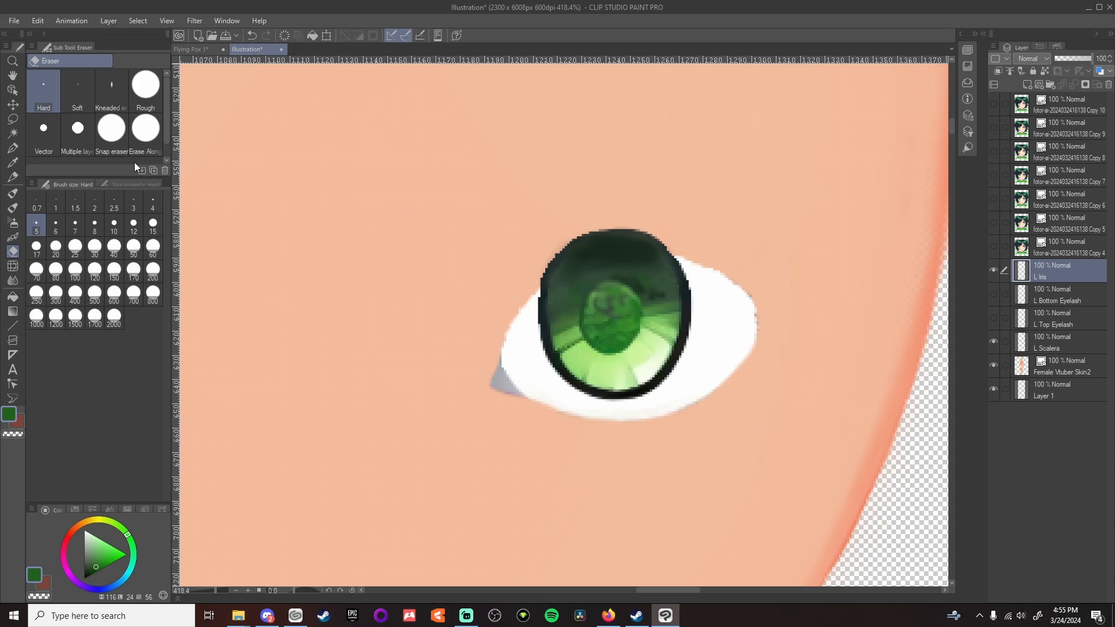
left_click(12, 148)
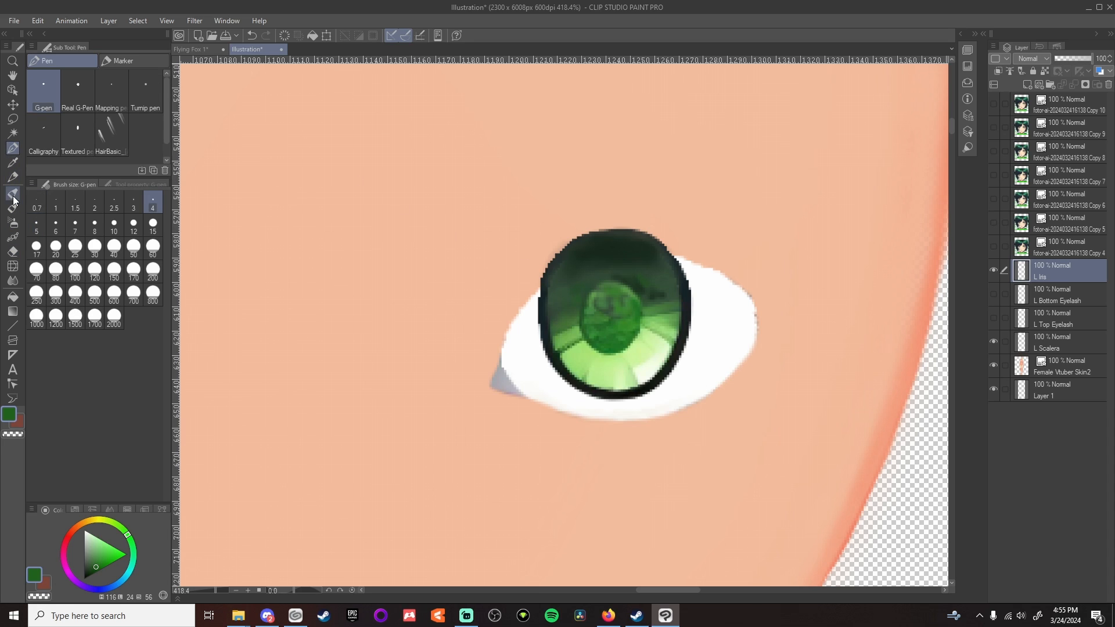
left_click(12, 223)
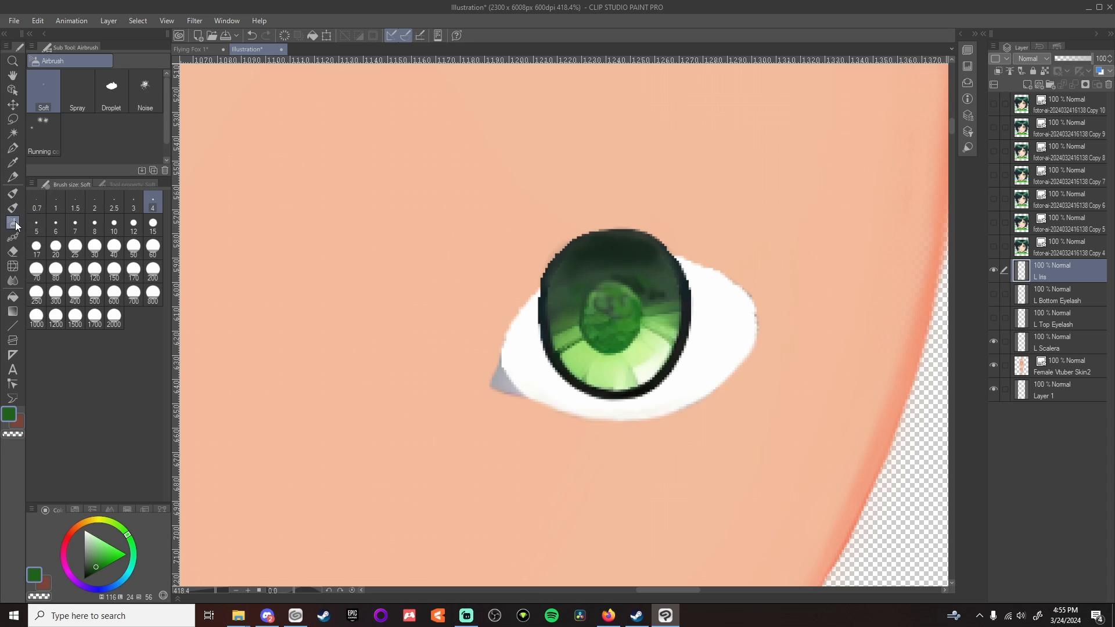
left_click(139, 208)
left_click(547, 335, "alt")
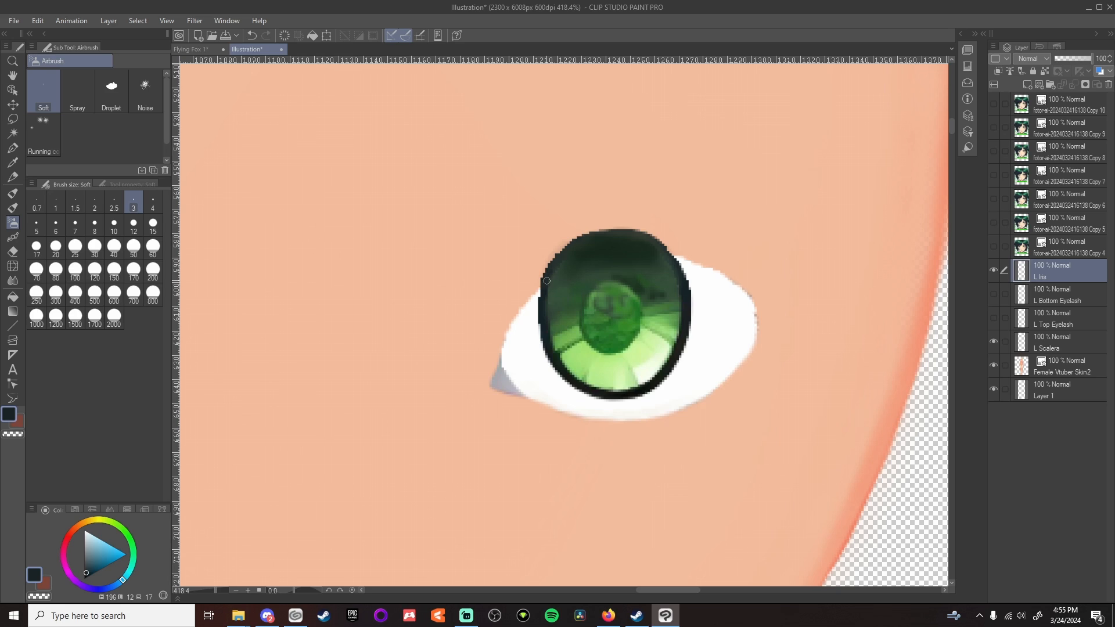
mouse_move(546, 281)
left_mouse_down()
mouse_move(568, 242)
mouse_move(559, 255)
mouse_move(615, 231)
mouse_move(598, 229)
mouse_move(632, 232)
left_mouse_up()
left_click_drag(675, 264, 669, 250)
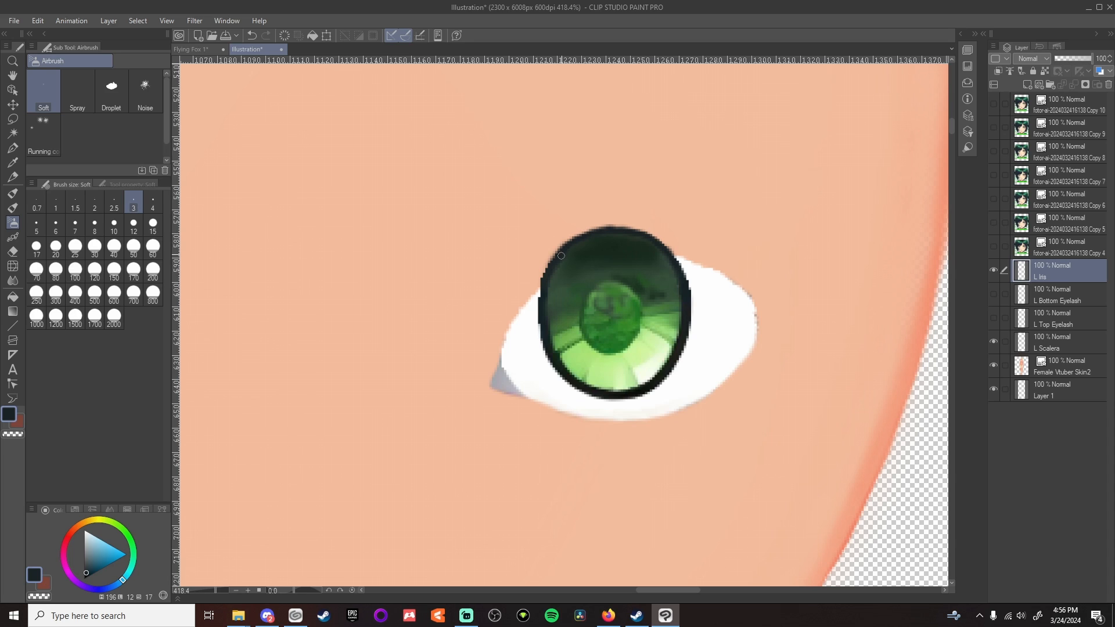
Resample the dark rim colour and thicken the iris outline along its upper-left edge
left_click(549, 326, "alt")
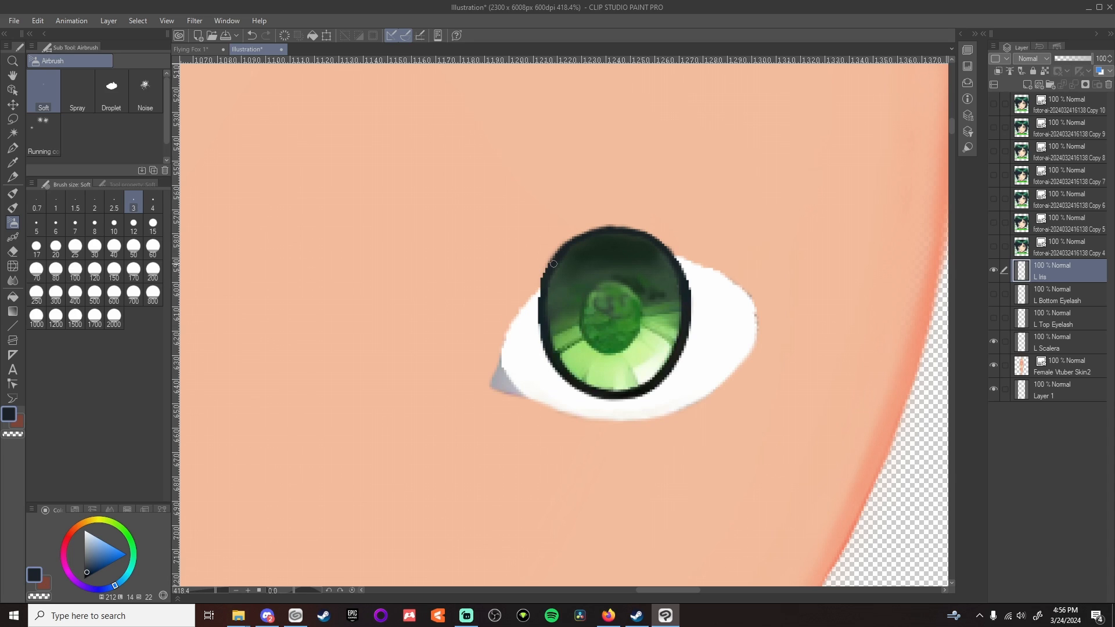
mouse_move(553, 264)
left_mouse_down()
mouse_move(572, 240)
mouse_move(563, 248)
left_mouse_up()
left_click_drag(576, 240, 552, 283)
key("e")
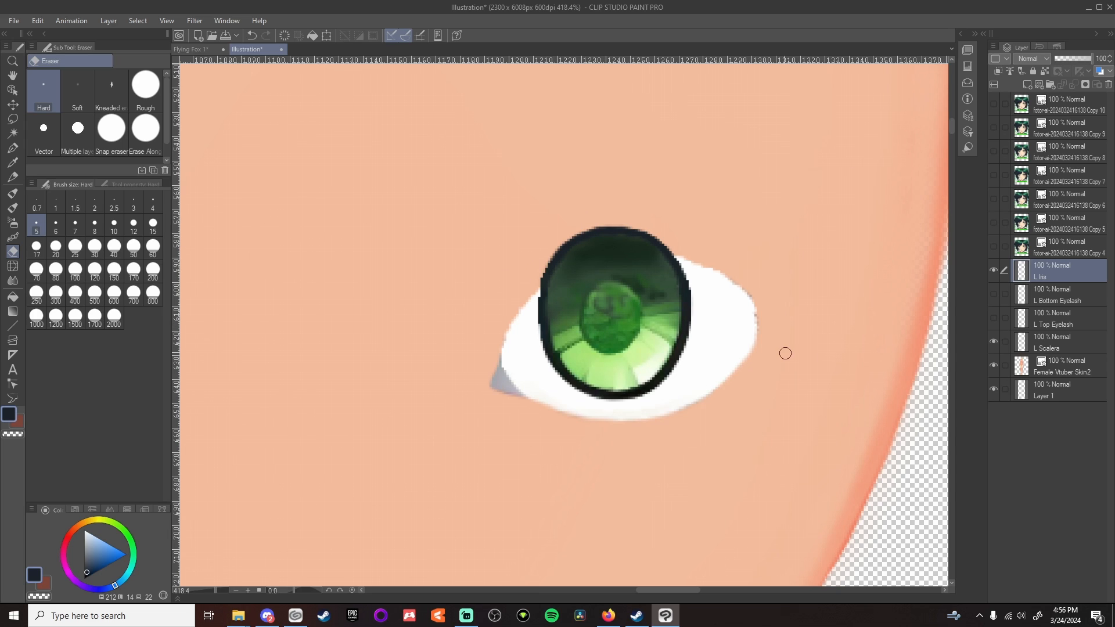
Show the L Bottom Eyelash and L Top Eyelash layers and place L Iris between L Top Eyelash and L Scalera
scroll(813, 355, "down", 4)
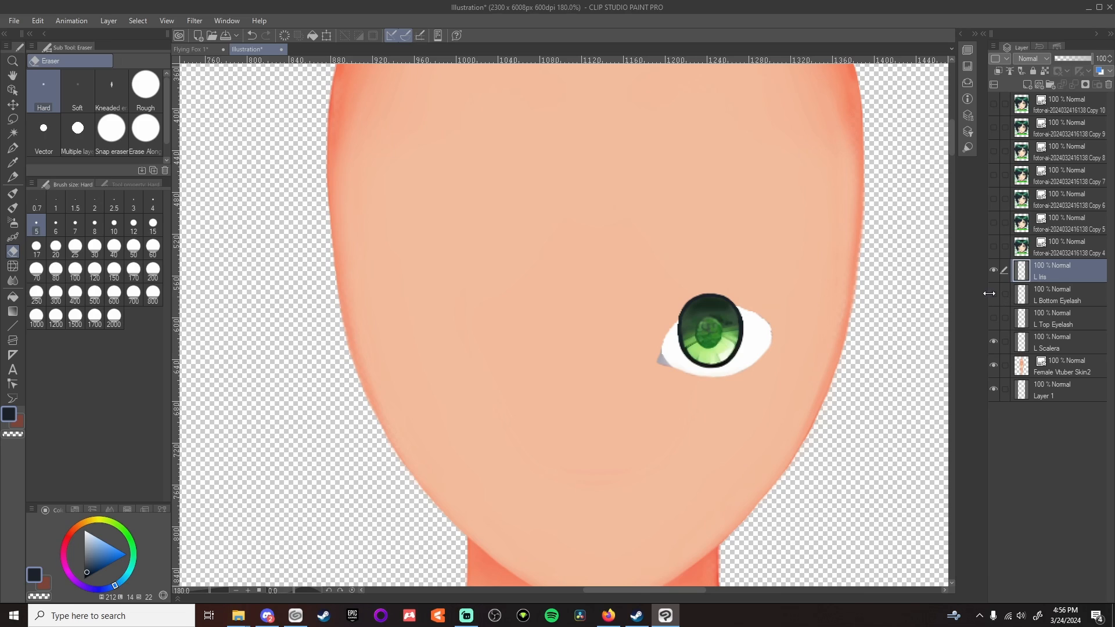
left_click(993, 295)
left_click(993, 319)
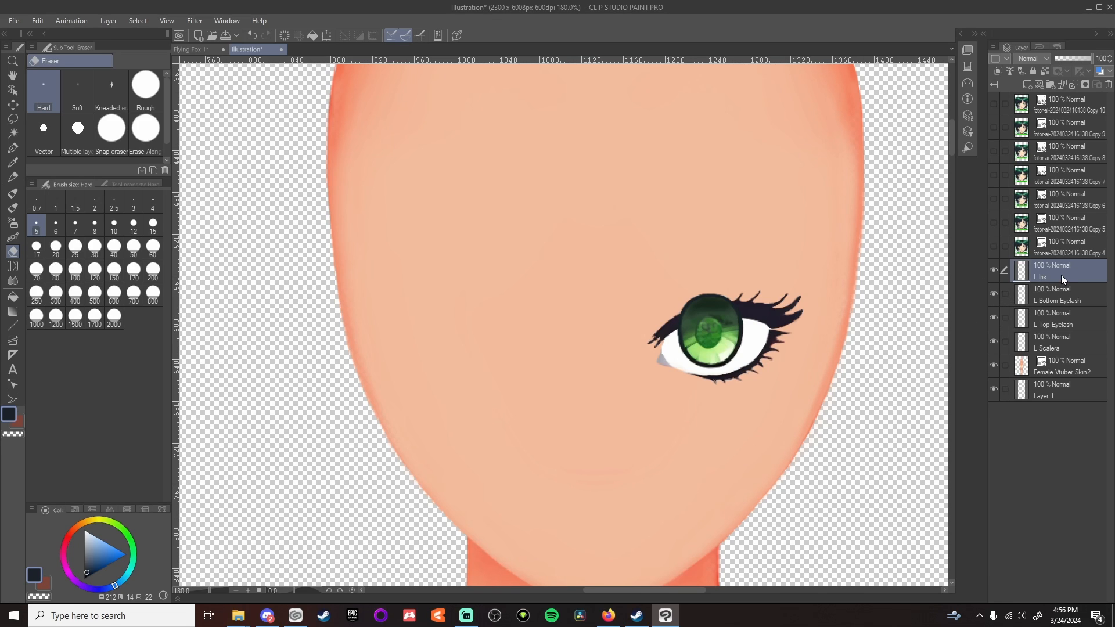
left_click_drag(1061, 274, 1054, 329)
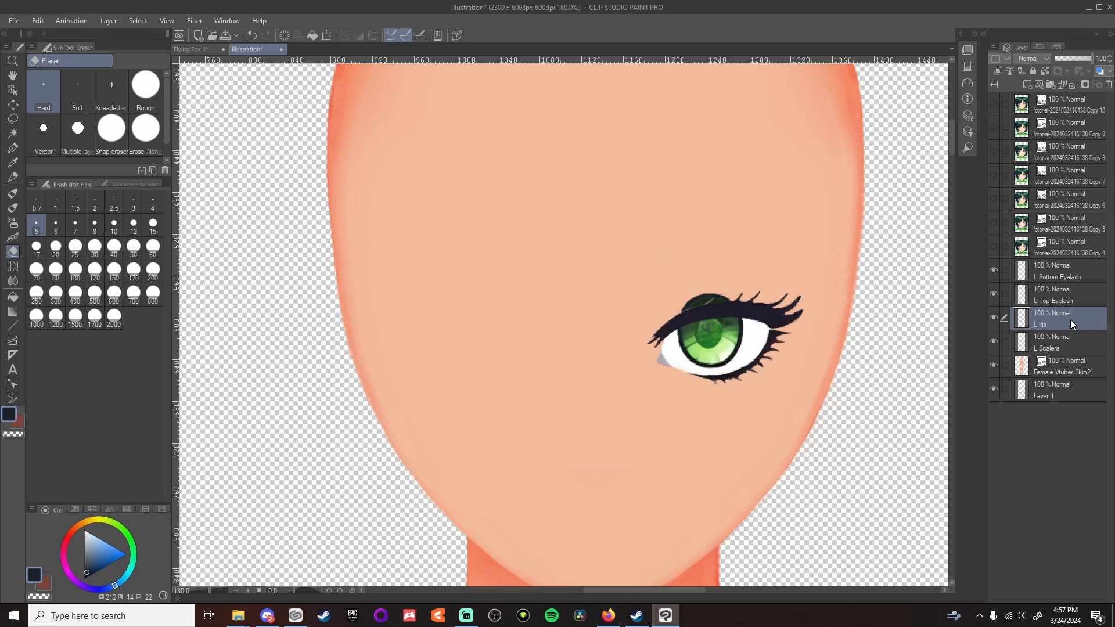
mouse_move(1078, 324)
left_mouse_down()
mouse_move(1079, 350)
mouse_move(1075, 317)
left_mouse_up()
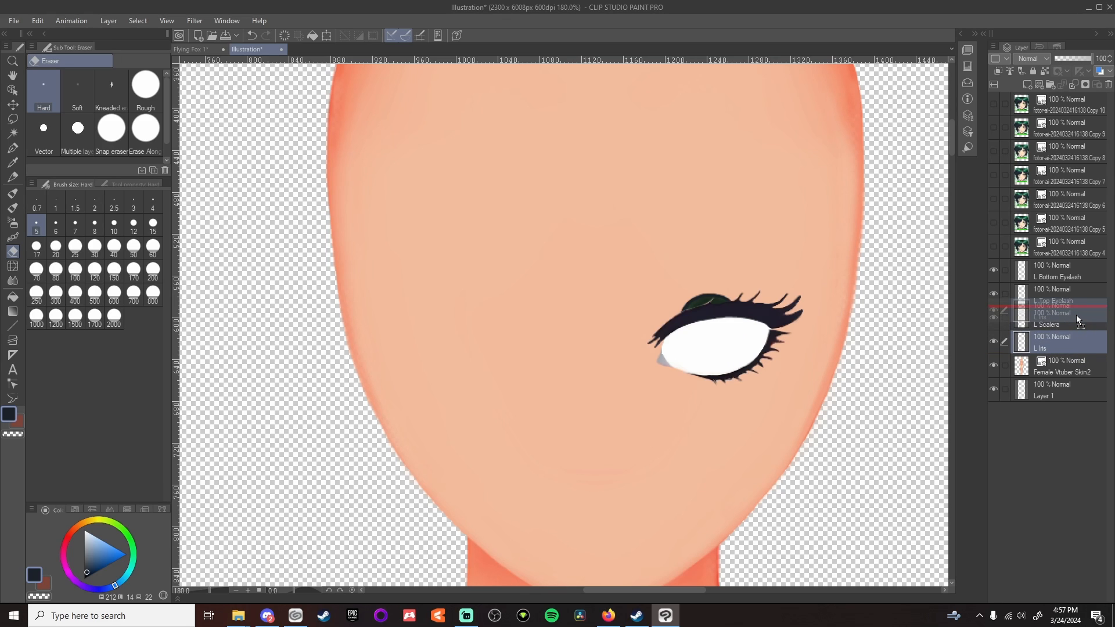
Show and rasterize the reference image layer ending in Copy 4, and rename it L Eyelid
left_click(1068, 247)
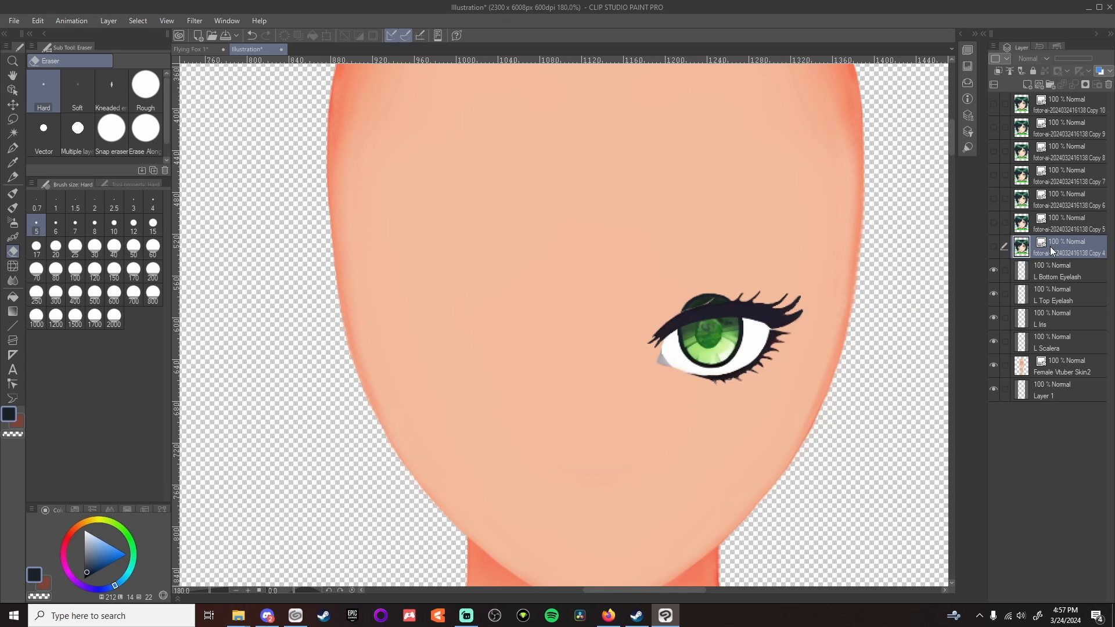
left_click(992, 247)
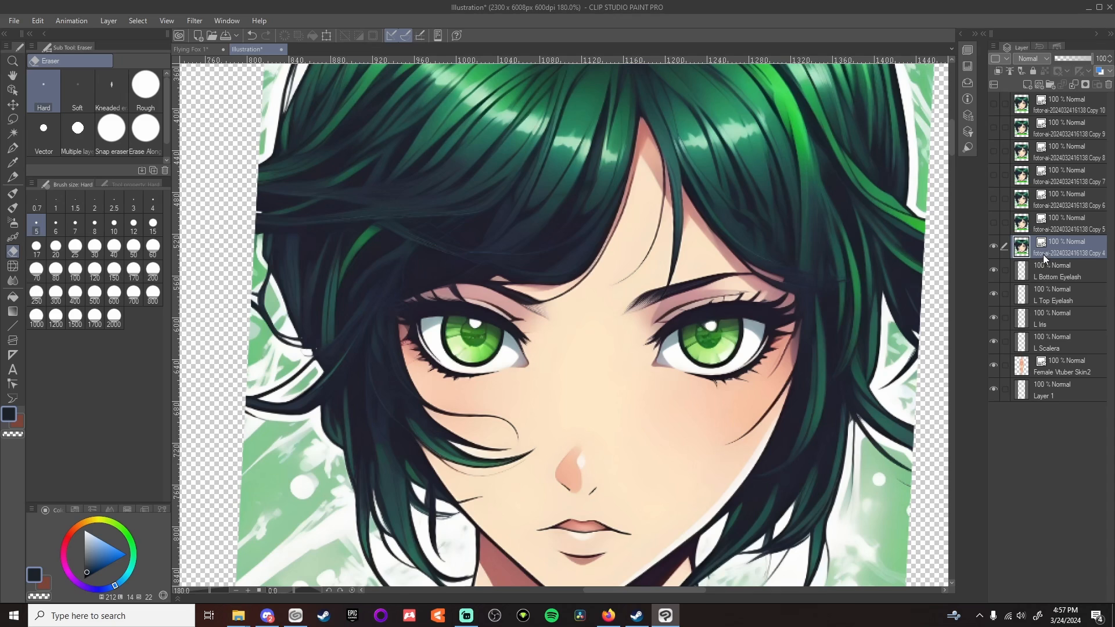
right_click(1080, 251)
left_click(1041, 439)
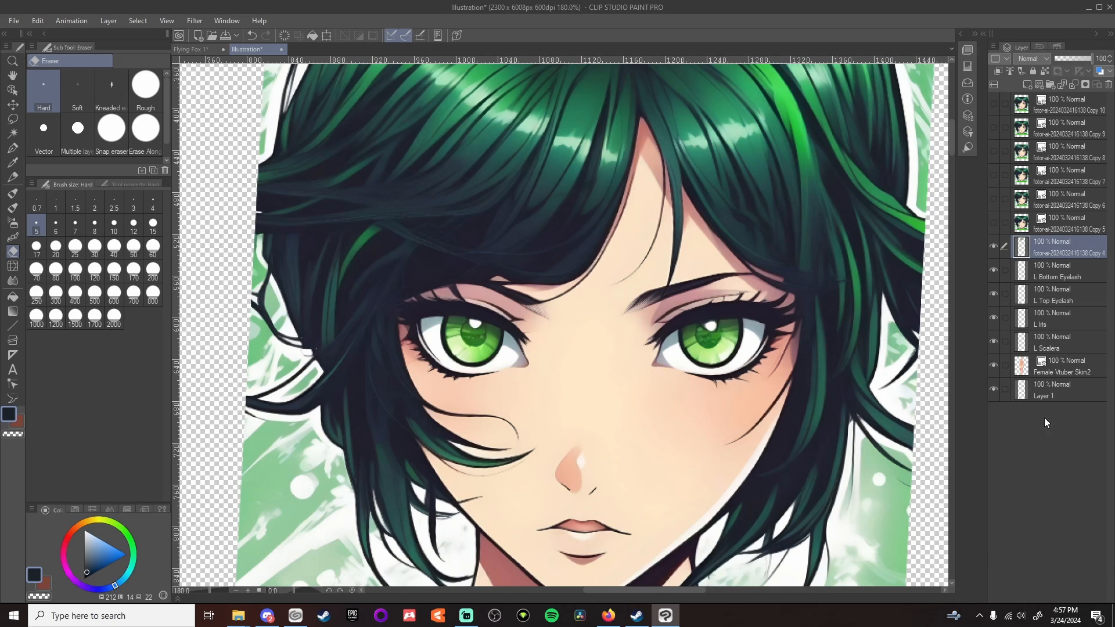
double_click(1066, 251)
type("L Eyelid")
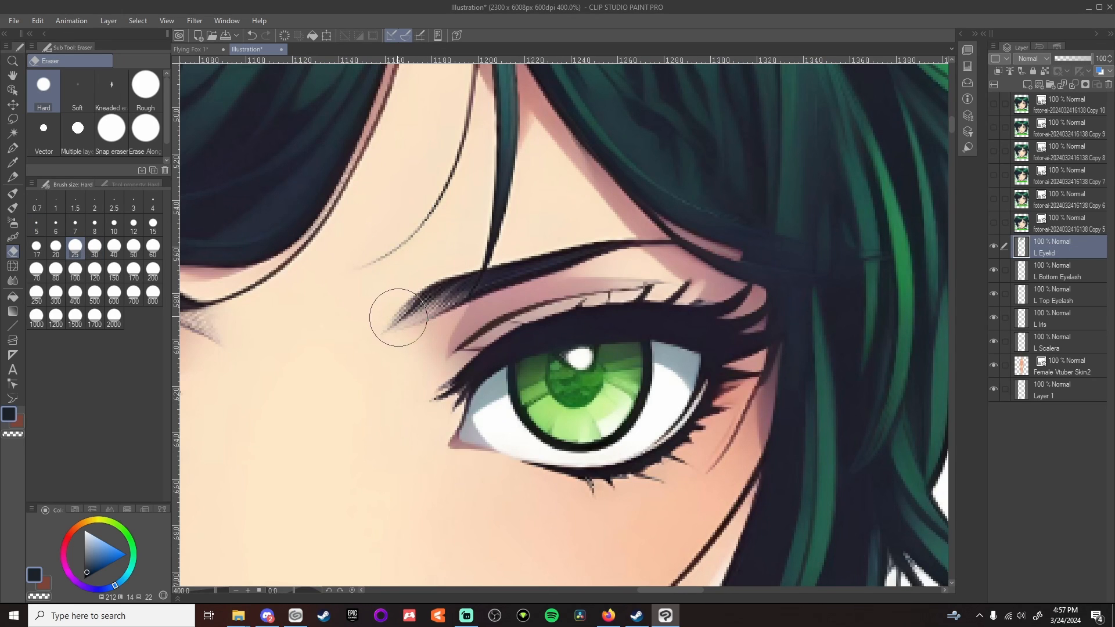
Erase the artwork beside and below the eyelid with the Hard eraser at size 25, and hide the eyelash, iris and L Scalera layers
mouse_move(404, 316)
left_mouse_down()
mouse_move(447, 284)
mouse_move(409, 415)
mouse_move(471, 397)
mouse_move(543, 345)
mouse_move(629, 327)
mouse_move(701, 336)
mouse_move(754, 371)
left_mouse_up()
left_click(993, 270)
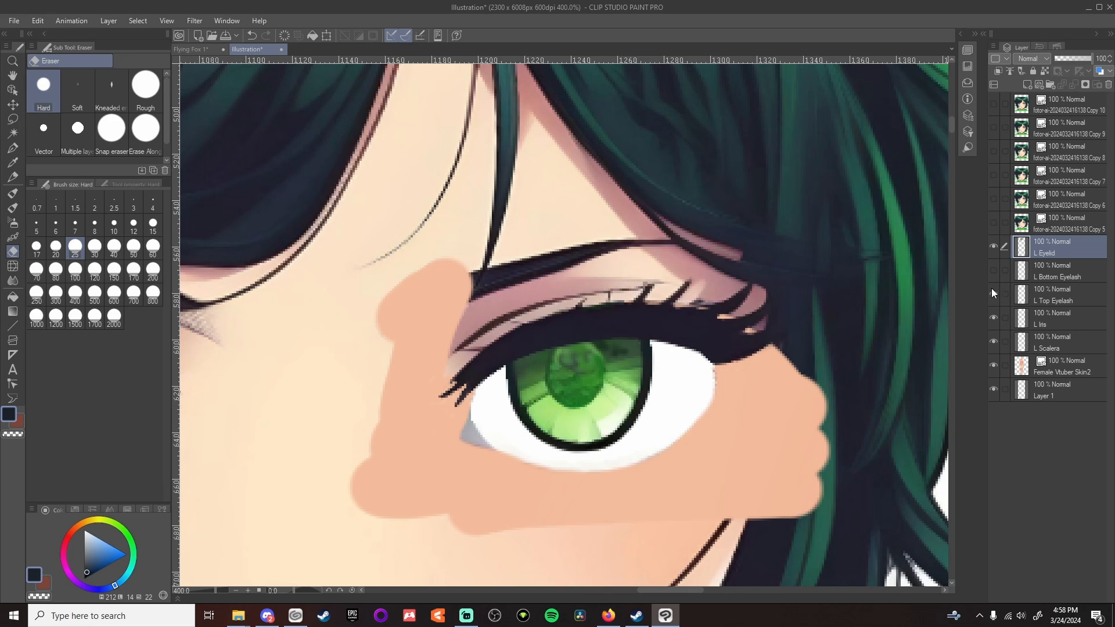
left_click(994, 294)
left_click(993, 317)
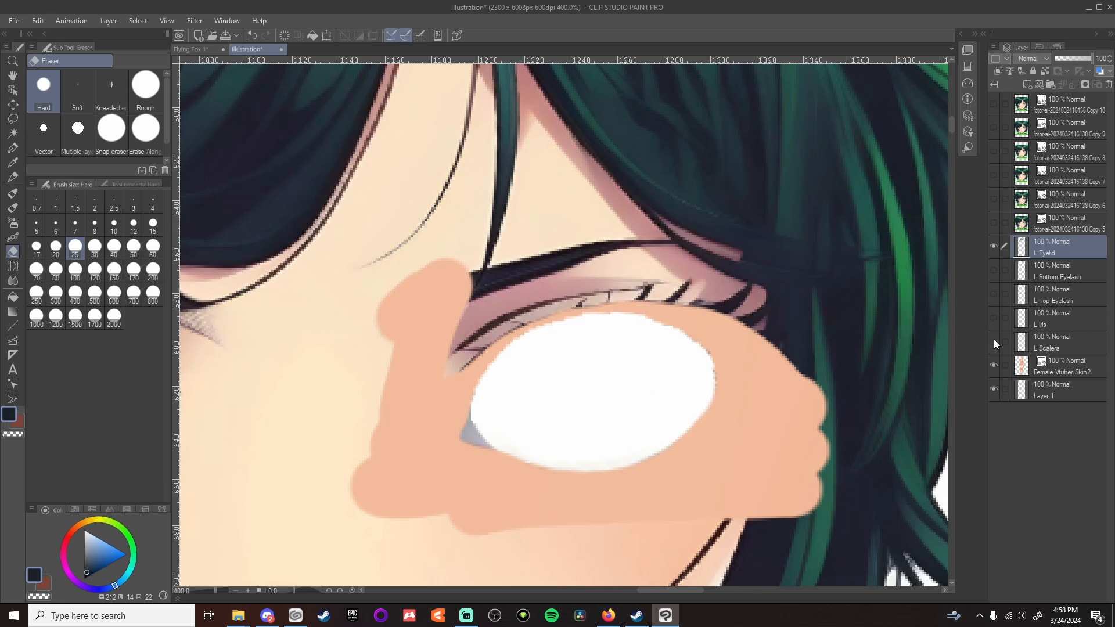
left_click(993, 341)
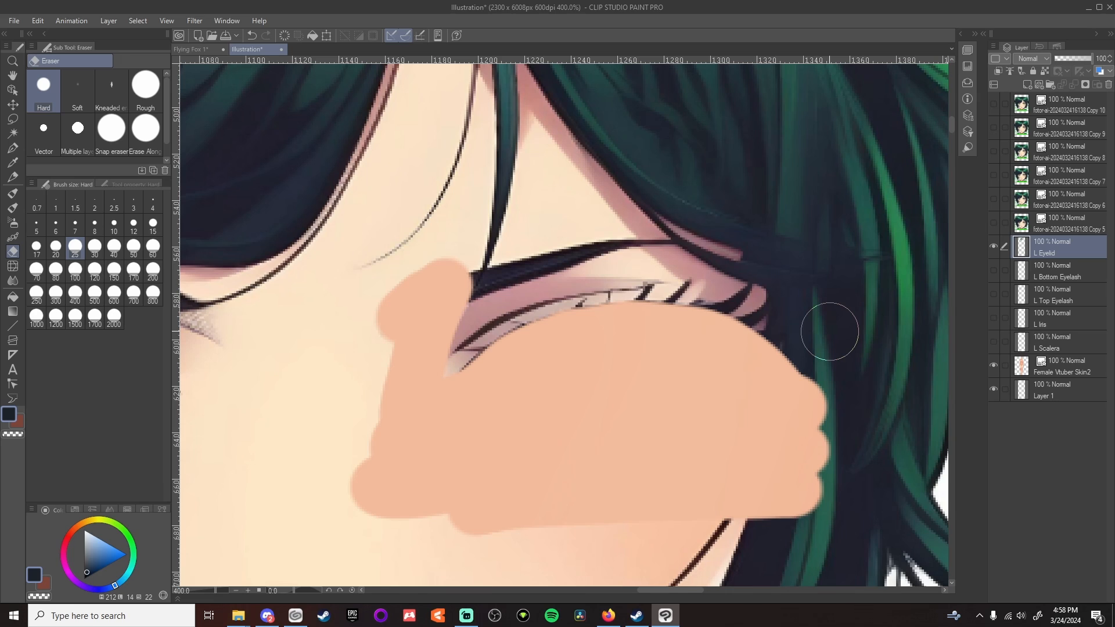
Erase the eyebrow and all remaining artwork around the eyelid strip, using eraser size 120 for the large outer areas
mouse_move(444, 274)
left_mouse_down()
mouse_move(614, 233)
mouse_move(806, 261)
left_mouse_up()
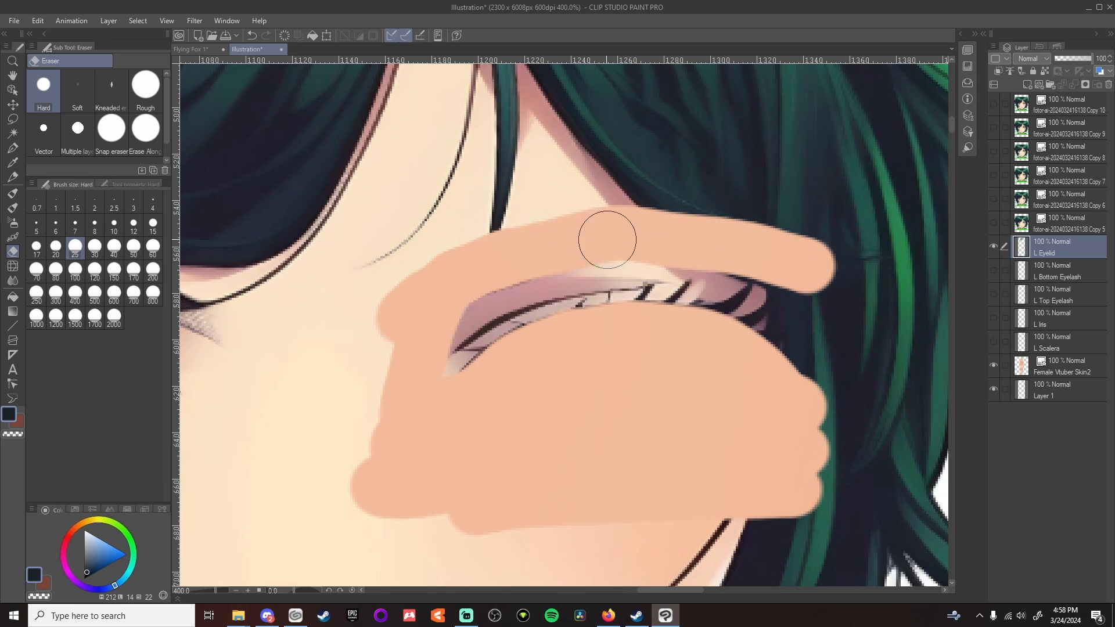
mouse_move(607, 240)
left_mouse_down()
mouse_move(696, 250)
mouse_move(796, 269)
left_mouse_up()
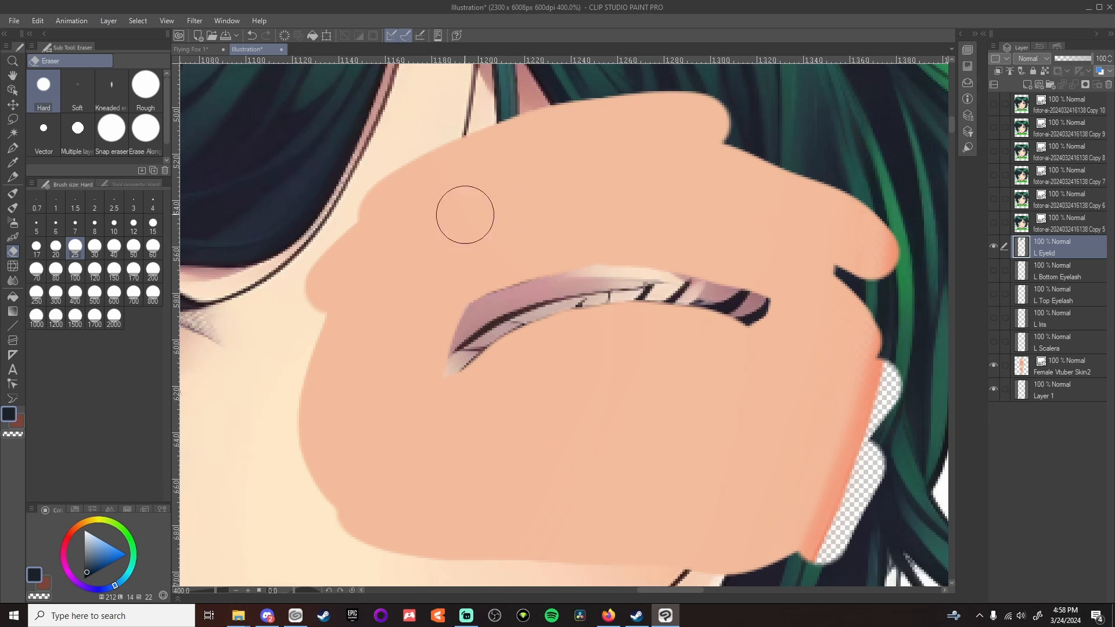
scroll(323, 398, "down", 4)
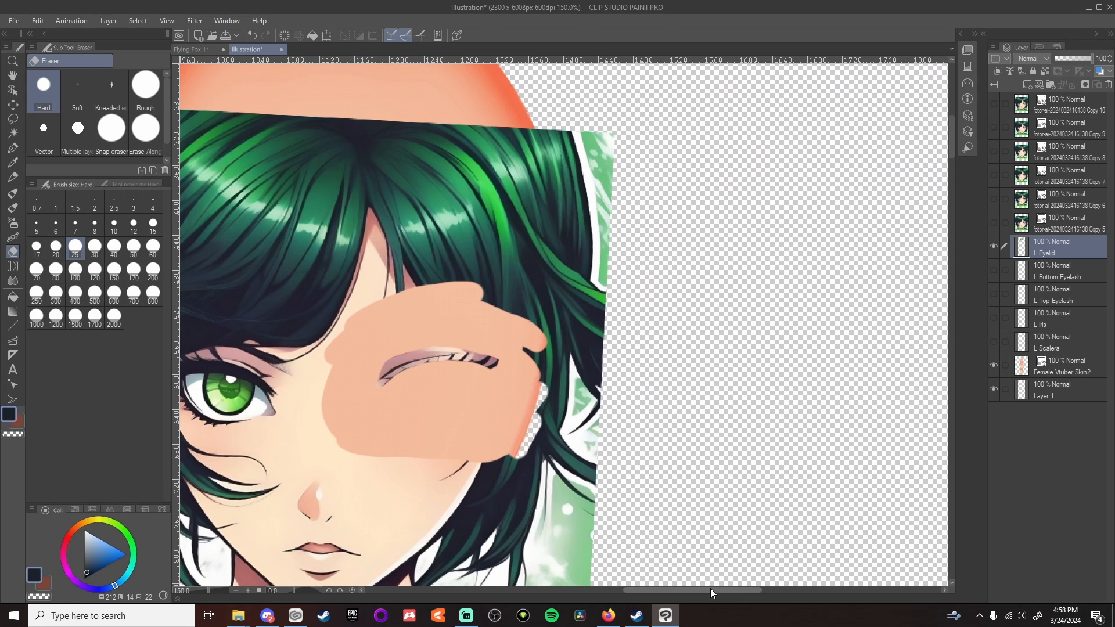
mouse_move(713, 591)
left_mouse_down()
mouse_move(644, 590)
mouse_move(716, 592)
left_mouse_up()
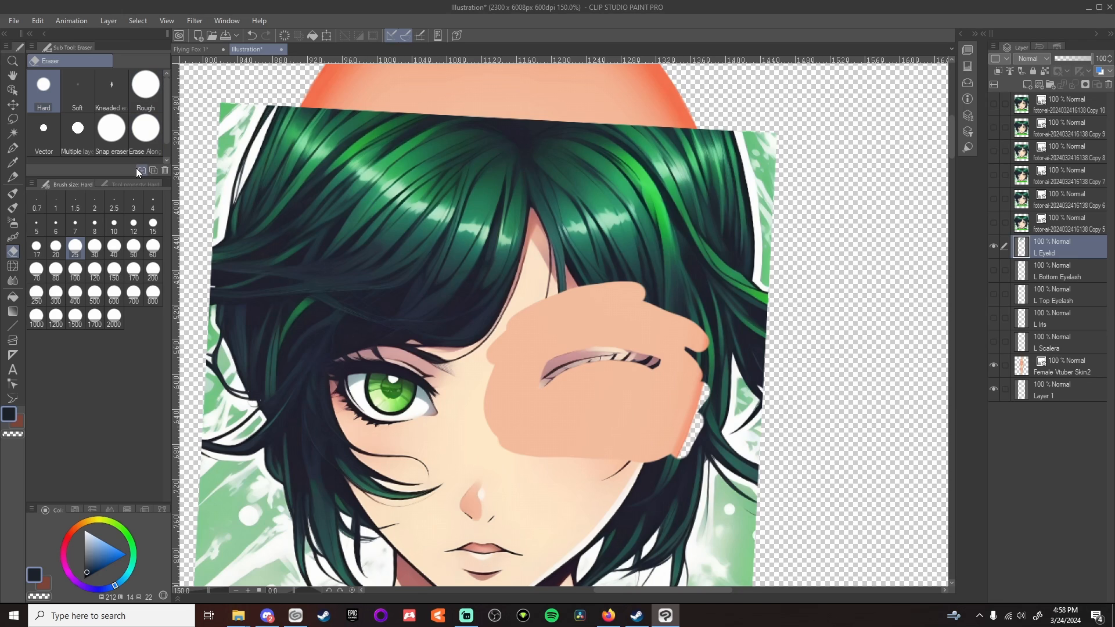
left_click(95, 269)
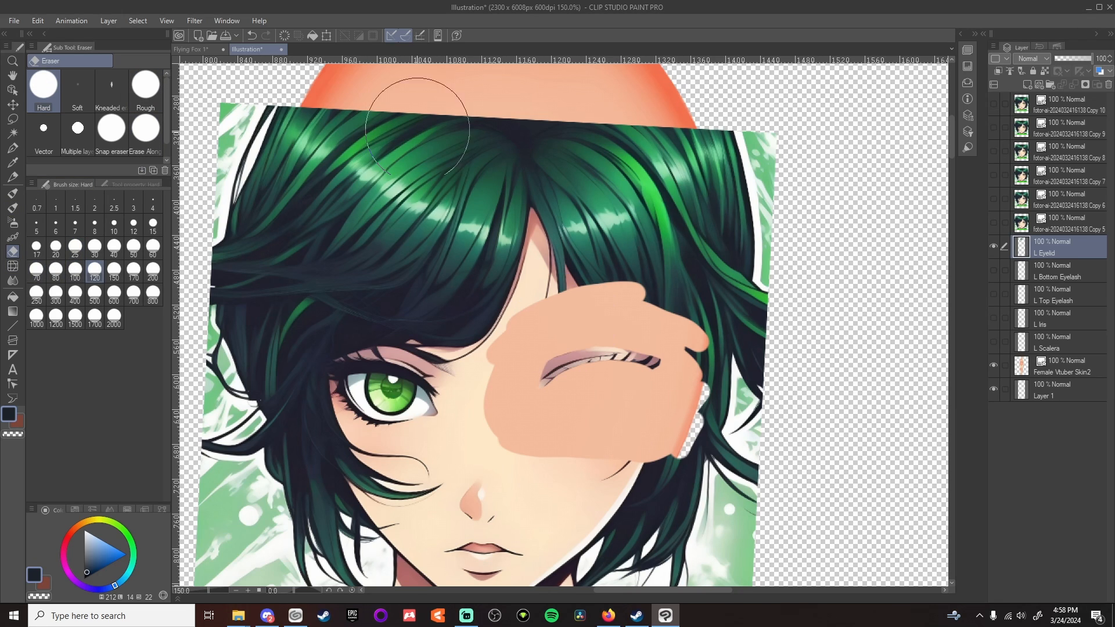
mouse_move(250, 140)
left_mouse_down()
mouse_move(534, 102)
mouse_move(723, 185)
mouse_move(303, 190)
mouse_move(421, 219)
mouse_move(779, 244)
mouse_move(672, 259)
mouse_move(732, 318)
mouse_move(747, 368)
mouse_move(548, 403)
mouse_move(759, 398)
mouse_move(688, 485)
mouse_move(510, 473)
mouse_move(473, 354)
mouse_move(508, 249)
mouse_move(276, 485)
mouse_move(219, 385)
mouse_move(249, 472)
mouse_move(385, 485)
mouse_move(511, 575)
mouse_move(752, 534)
mouse_move(836, 552)
left_mouse_up()
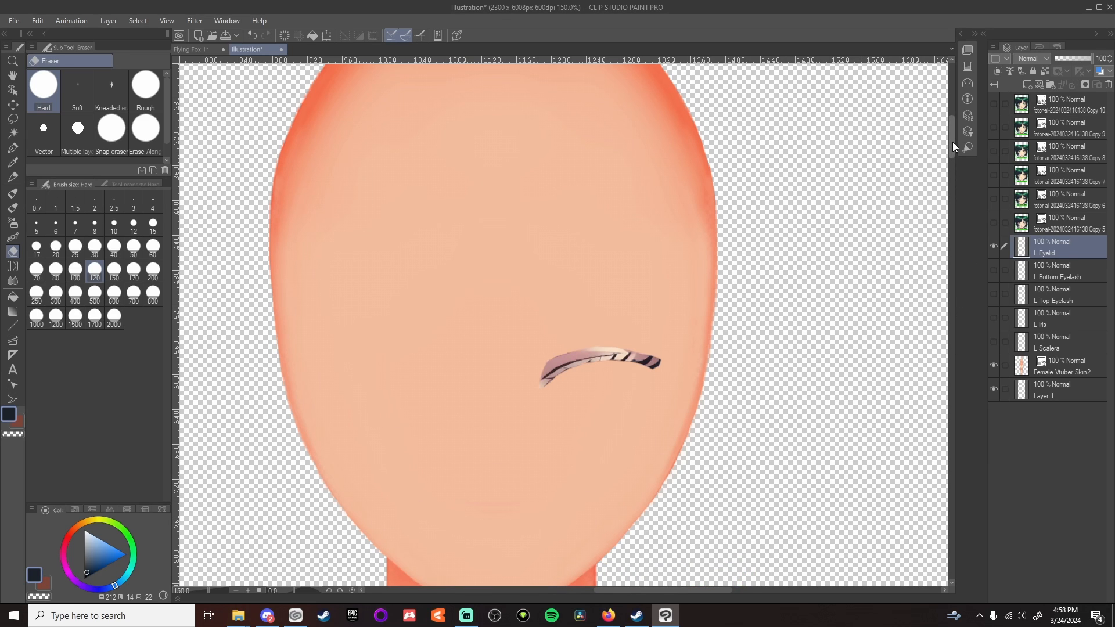
left_click_drag(953, 147, 953, 174)
mouse_move(784, 273)
left_mouse_down()
mouse_move(642, 298)
mouse_move(401, 299)
mouse_move(230, 281)
mouse_move(227, 259)
left_mouse_up()
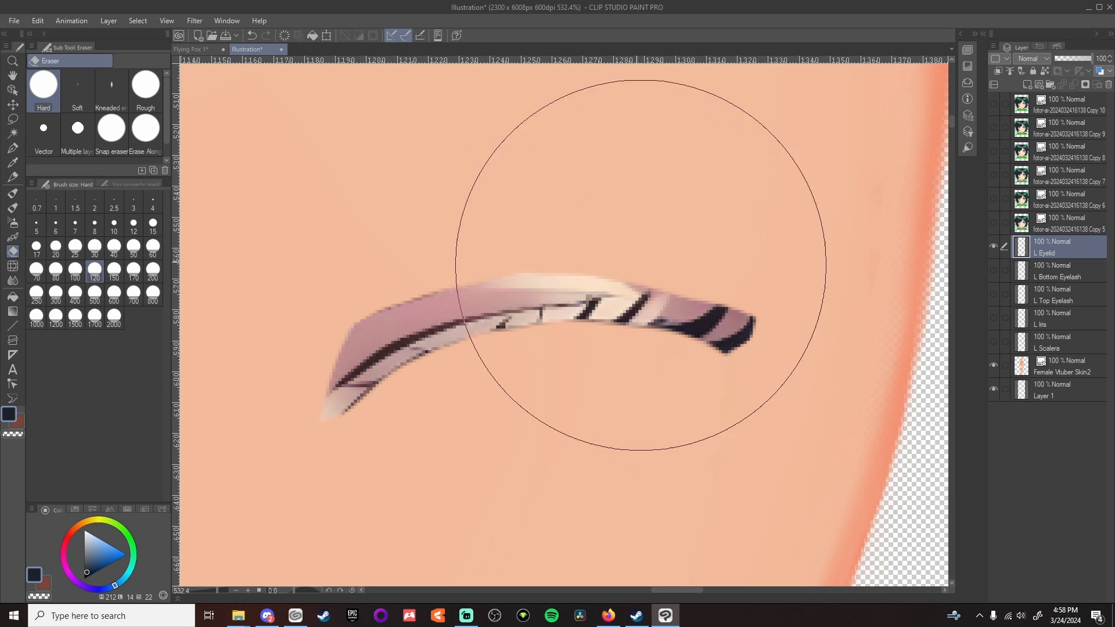
Paint out the lash lines at the eyelid's inner corner with sampled pink, then soften its upper edge with sampled skin tone, using the size 3 Soft airbrush
left_click(12, 222)
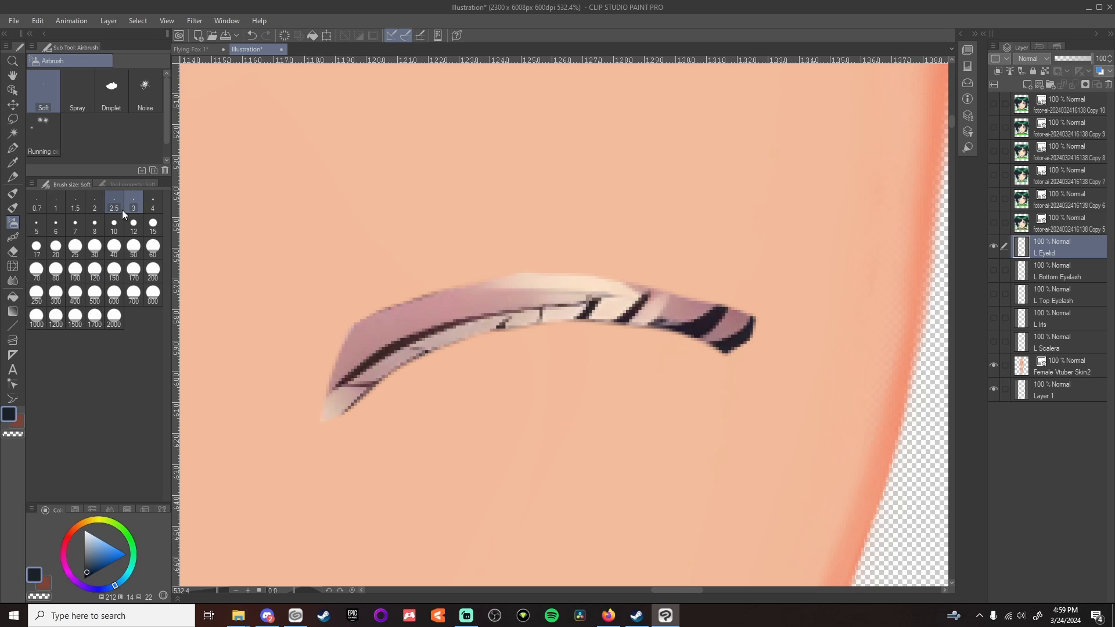
left_click(354, 390, "alt")
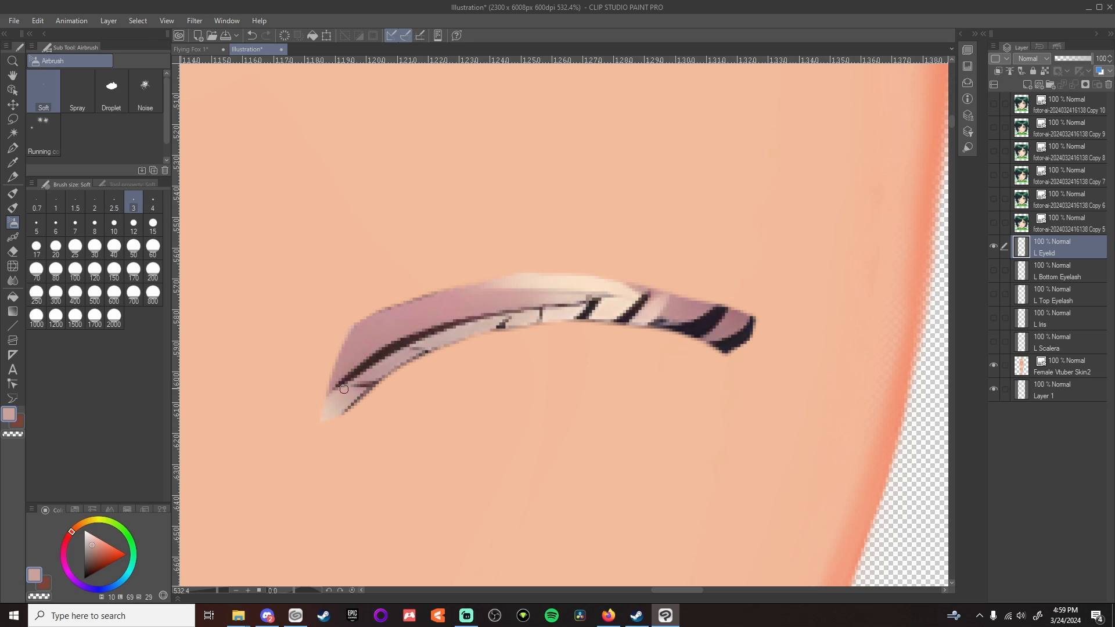
mouse_move(354, 383)
left_mouse_down()
mouse_move(378, 379)
mouse_move(359, 385)
left_mouse_up()
left_click_drag(372, 384, 343, 409)
left_click(266, 385, "alt")
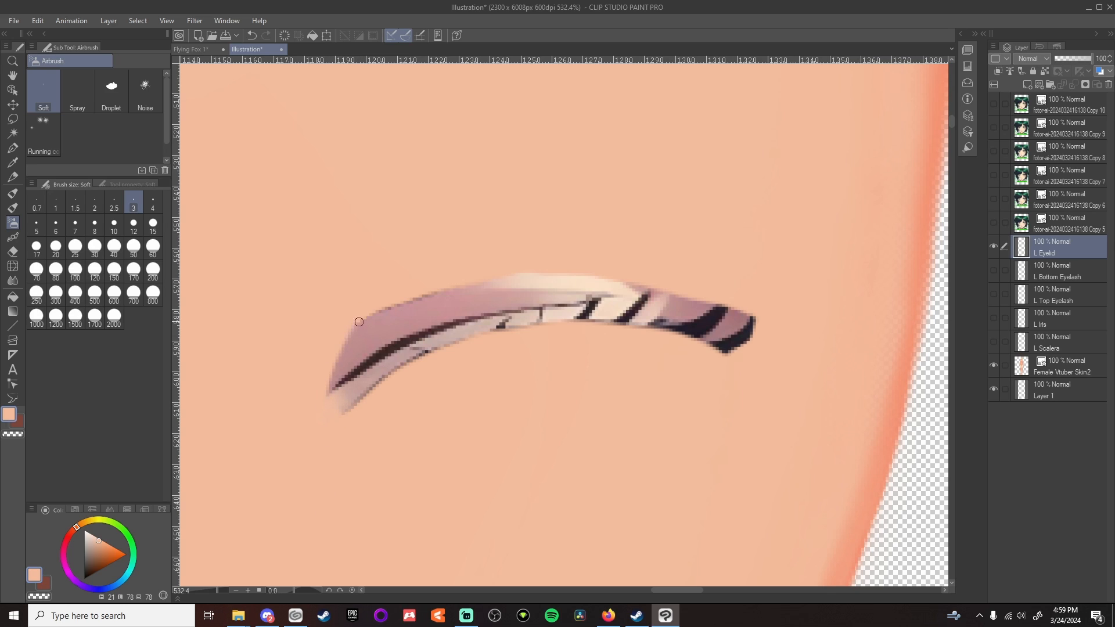
mouse_move(401, 295)
left_mouse_down()
mouse_move(429, 311)
mouse_move(479, 300)
left_mouse_up()
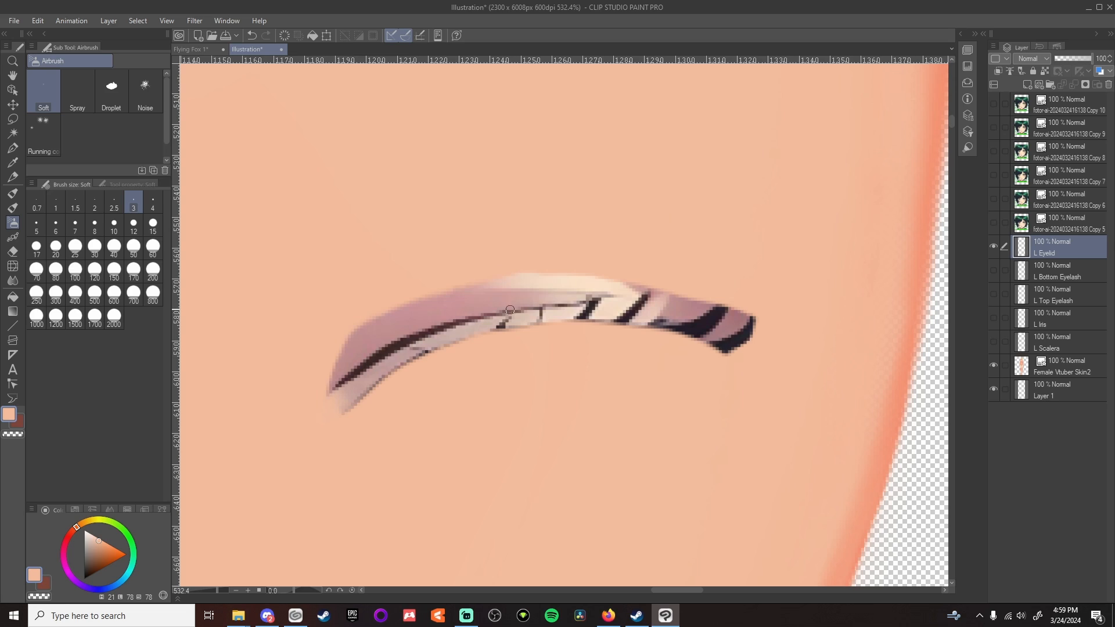
Paint out the lash lines in the middle of the eyelid's lower half with sampled pink and cream tones, using the Soft airbrush
left_click(429, 343, "alt")
left_click(421, 345, "alt")
left_click(537, 317, "alt")
mouse_move(572, 317)
left_mouse_down()
mouse_move(597, 306)
mouse_move(580, 315)
left_mouse_up()
left_click(612, 306, "alt")
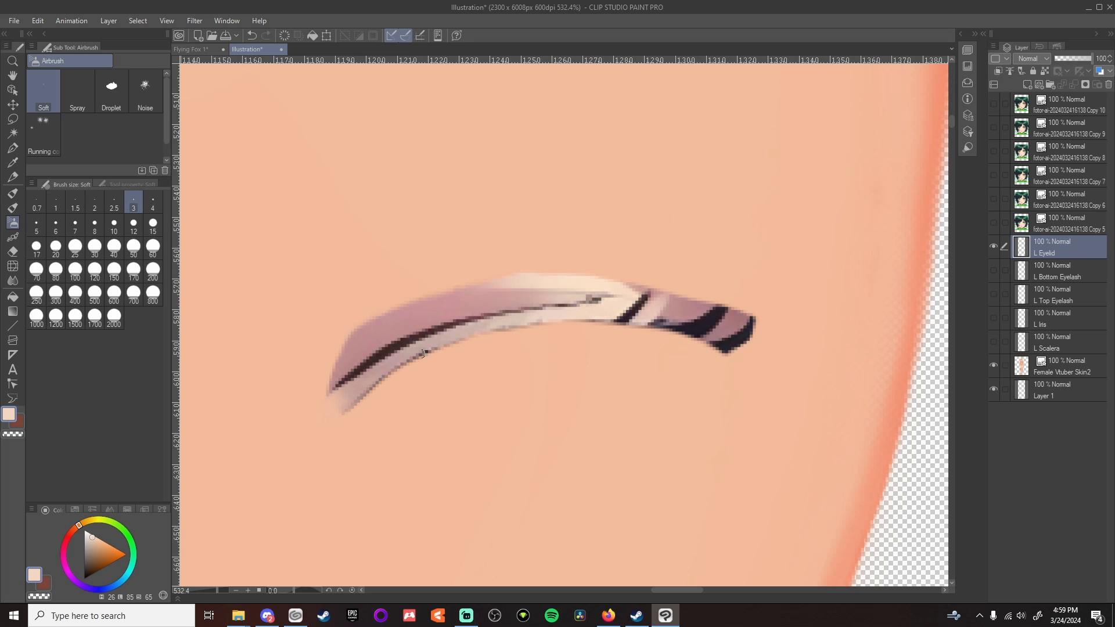
Cover the remaining dark specks along the eyelid's lower inner edge with sampled dusty pink, undoing the misplaced strokes
left_click(377, 377, "alt")
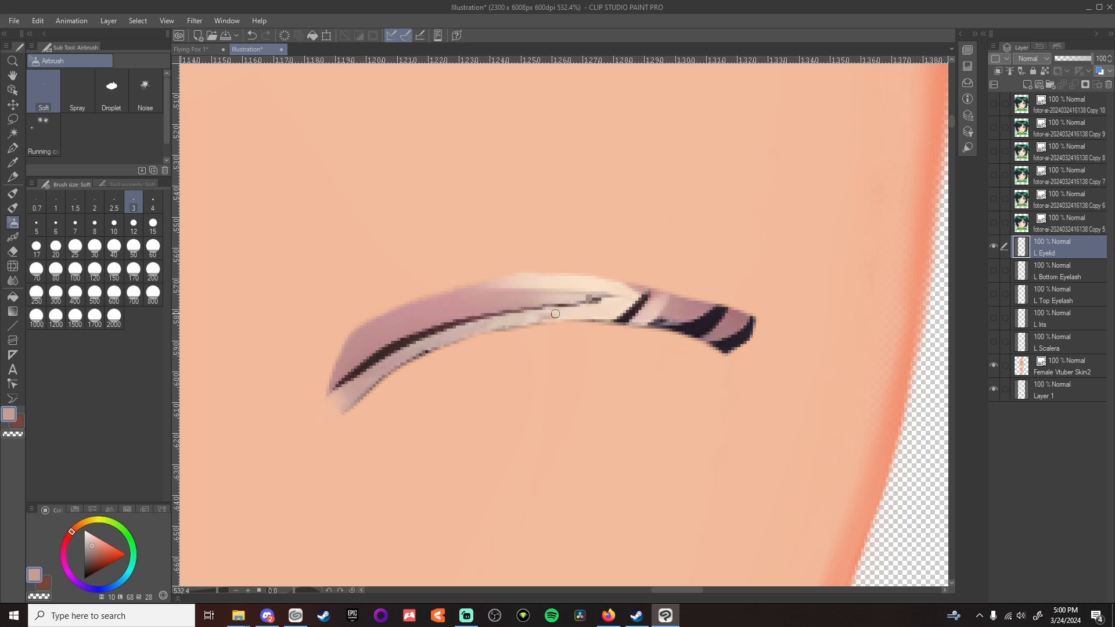
mouse_move(554, 314)
left_mouse_down()
mouse_move(543, 317)
mouse_move(552, 314)
left_mouse_up()
key("ctrl+z")
key("ctrl+z")
left_click_drag(511, 326, 495, 331)
left_click(440, 343, "alt")
left_click_drag(435, 348, 411, 359)
left_click(358, 396, "alt")
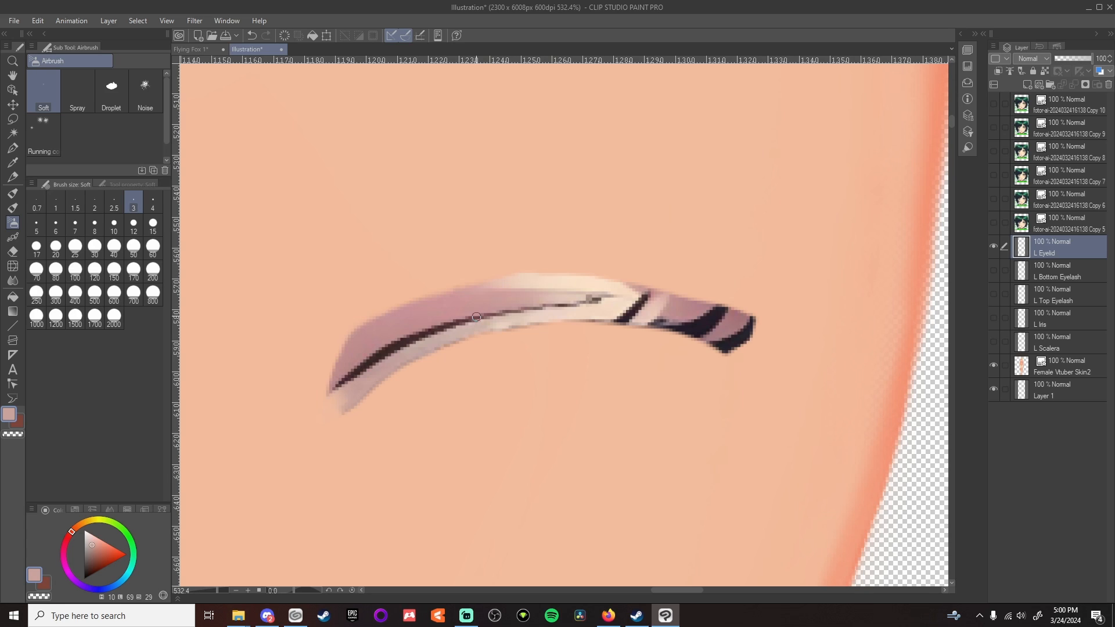
Clean up the outer end of the crease line and paint out the lash beside it with sampled cream tones
left_click(573, 292, "alt")
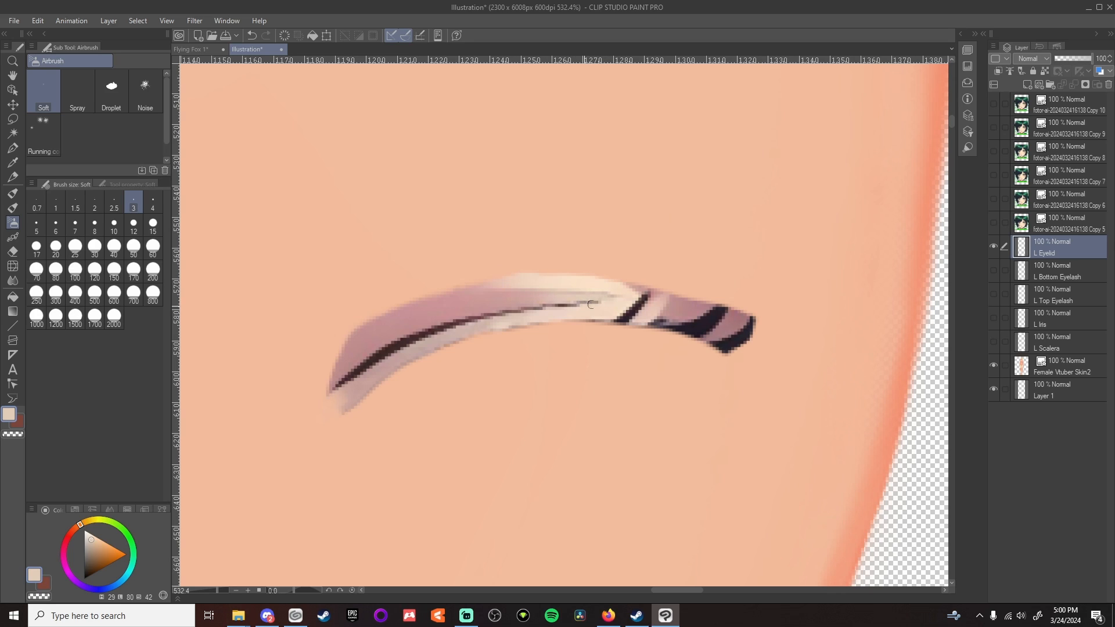
left_click(613, 311, "alt")
mouse_move(617, 318)
left_mouse_down()
mouse_move(640, 297)
mouse_move(627, 321)
left_mouse_up()
left_click(648, 311, "alt")
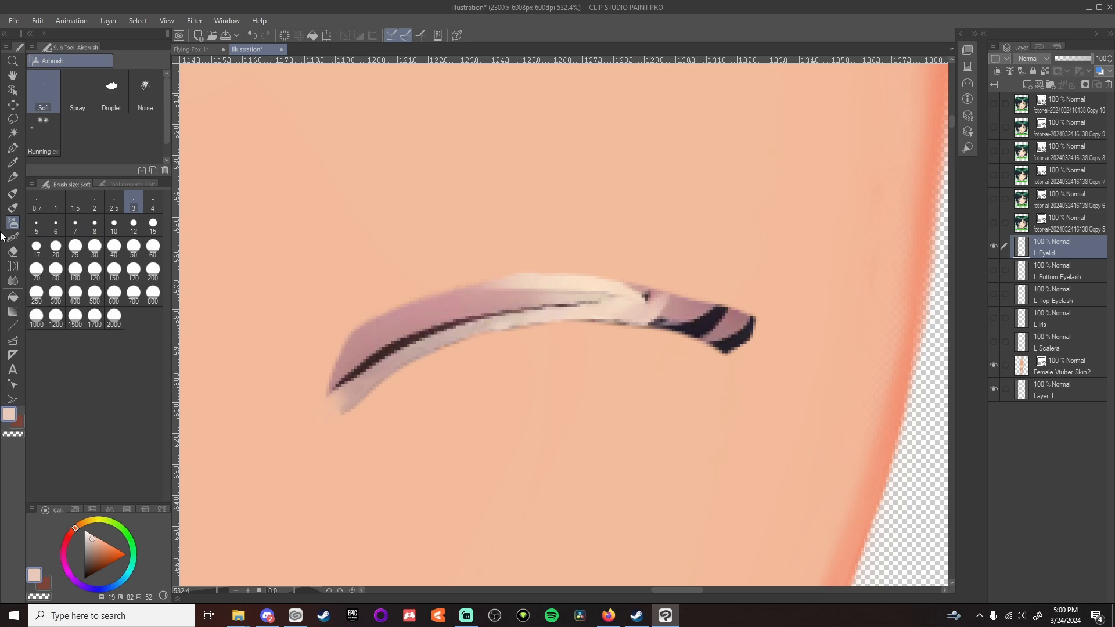
Paint over the dark lashes at the eyelid's outer corner with sampled mauve tones
left_click(642, 287, "alt")
mouse_move(720, 309)
left_mouse_down()
mouse_move(704, 324)
mouse_move(678, 317)
mouse_move(705, 328)
mouse_move(682, 335)
mouse_move(714, 335)
left_mouse_up()
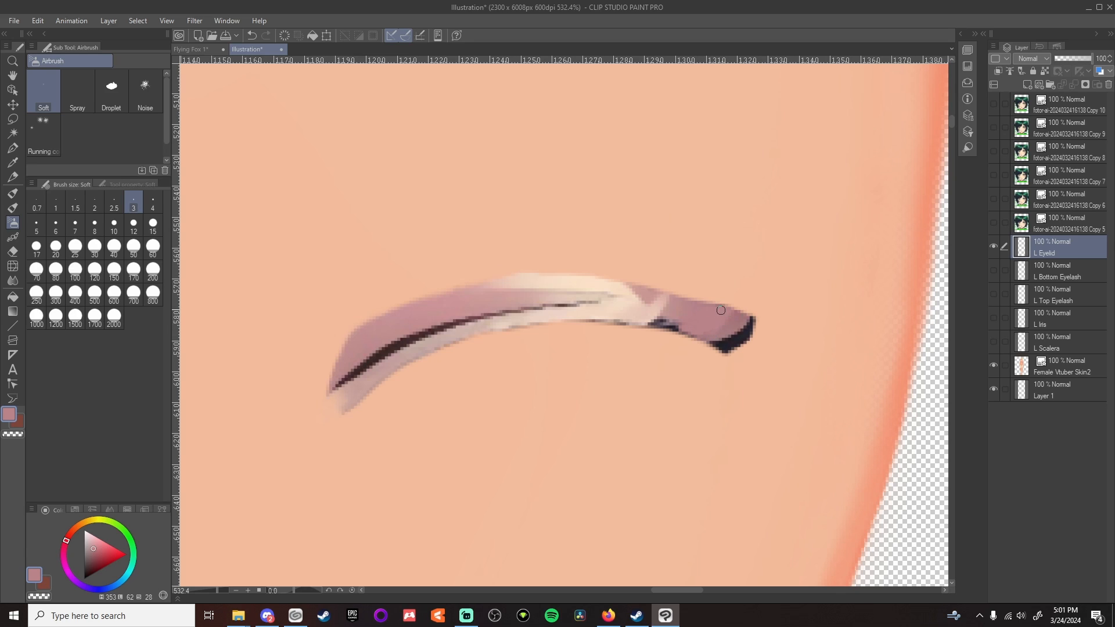
mouse_move(655, 315)
left_mouse_down()
mouse_move(685, 329)
mouse_move(667, 322)
mouse_move(673, 309)
mouse_move(646, 316)
mouse_move(668, 307)
mouse_move(659, 295)
mouse_move(656, 310)
mouse_move(646, 305)
mouse_move(653, 323)
mouse_move(617, 321)
mouse_move(697, 335)
mouse_move(658, 317)
mouse_move(687, 314)
mouse_move(749, 333)
mouse_move(727, 335)
mouse_move(726, 347)
mouse_move(711, 340)
mouse_move(728, 348)
mouse_move(752, 325)
mouse_move(732, 347)
left_mouse_up()
left_click(672, 309, "alt")
right_click(723, 337)
right_click(739, 321)
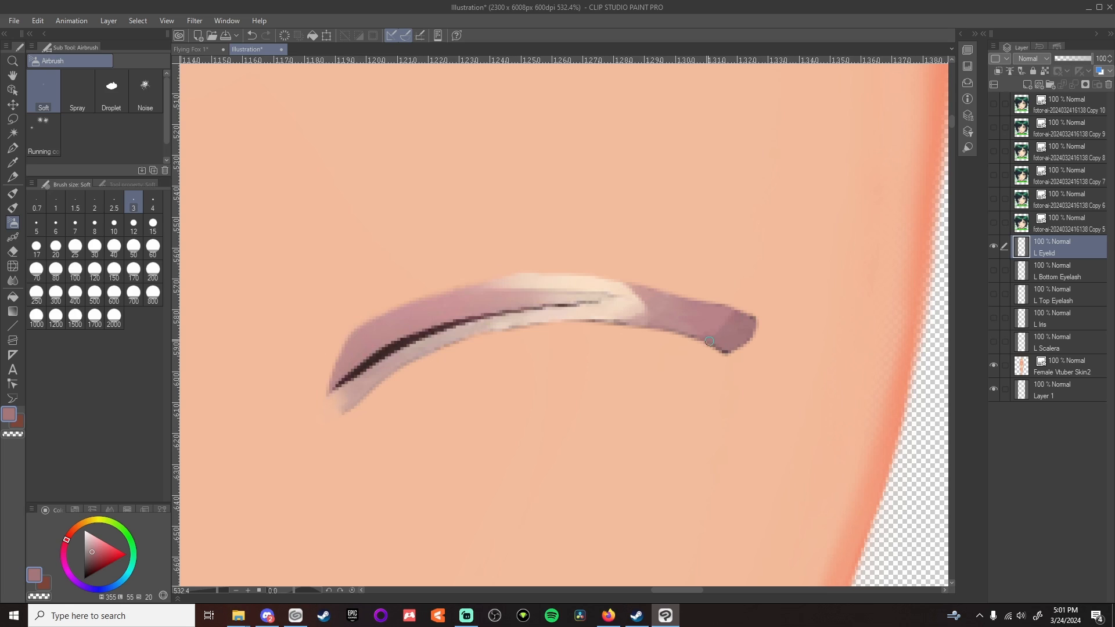
Soften the eyelid's upper edge with sampled skin tone, using the Soft airbrush at size 10
left_click(661, 235, "alt")
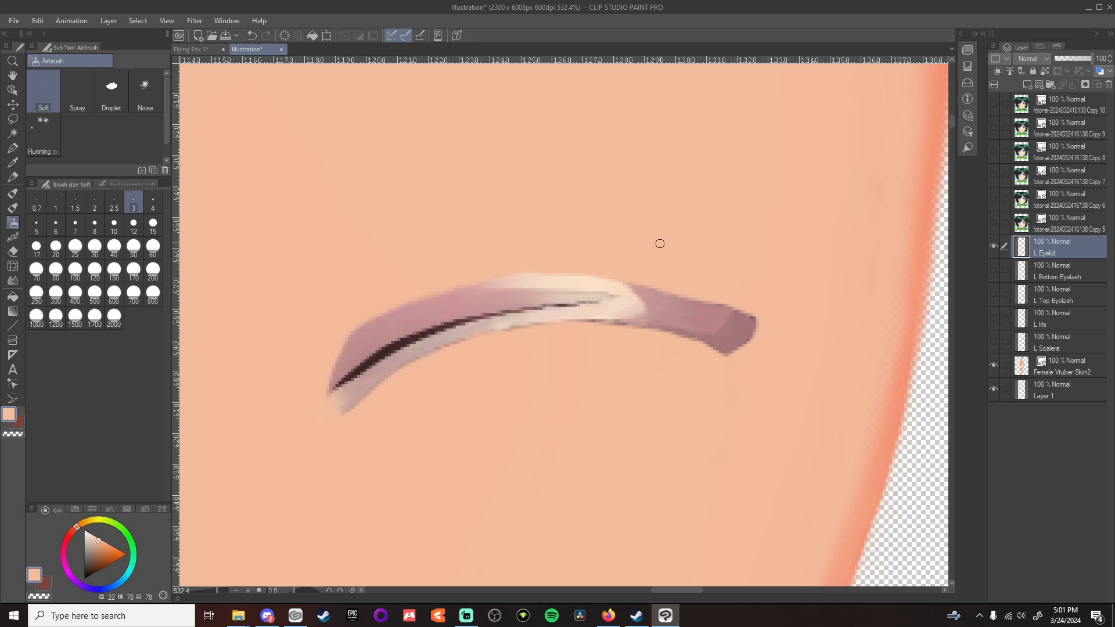
left_click(114, 225)
mouse_move(553, 259)
left_mouse_down()
mouse_move(503, 269)
mouse_move(561, 267)
mouse_move(492, 277)
mouse_move(585, 271)
mouse_move(515, 266)
mouse_move(567, 264)
mouse_move(622, 271)
mouse_move(484, 270)
mouse_move(434, 283)
mouse_move(633, 303)
mouse_move(535, 302)
mouse_move(578, 322)
left_mouse_up()
mouse_move(540, 271)
left_mouse_down()
mouse_move(428, 289)
mouse_move(577, 264)
mouse_move(749, 298)
mouse_move(625, 281)
mouse_move(723, 298)
mouse_move(708, 286)
mouse_move(776, 322)
mouse_move(690, 276)
mouse_move(725, 299)
left_mouse_up()
scroll(726, 299, "down", 5)
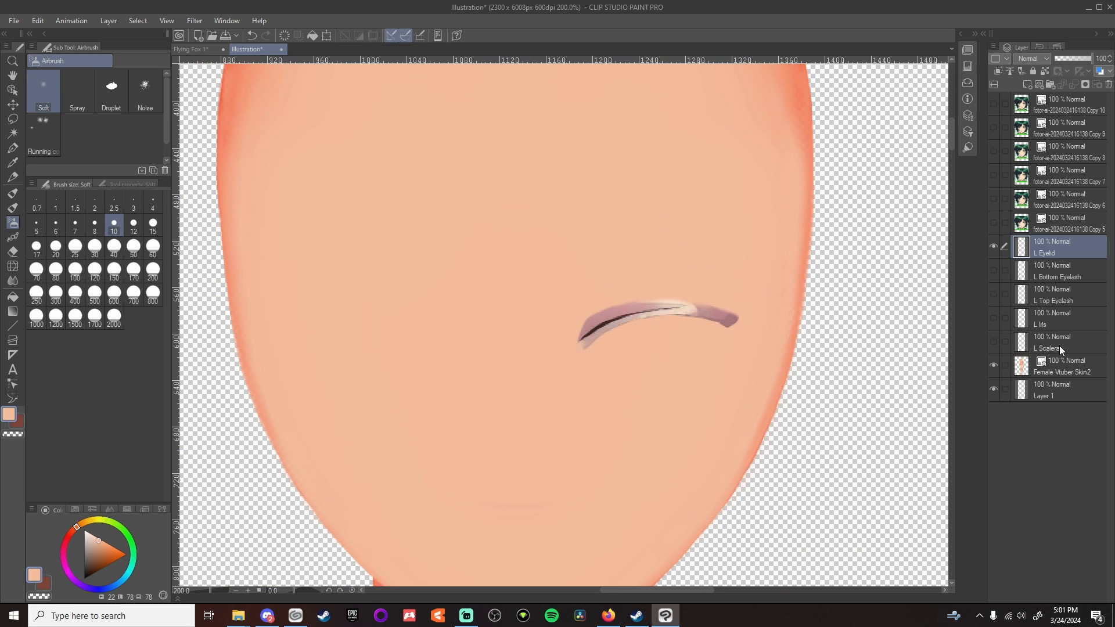
Show the L Bottom Eyelash, L Top Eyelash, L Iris and L Scalera layers again
left_click(992, 270)
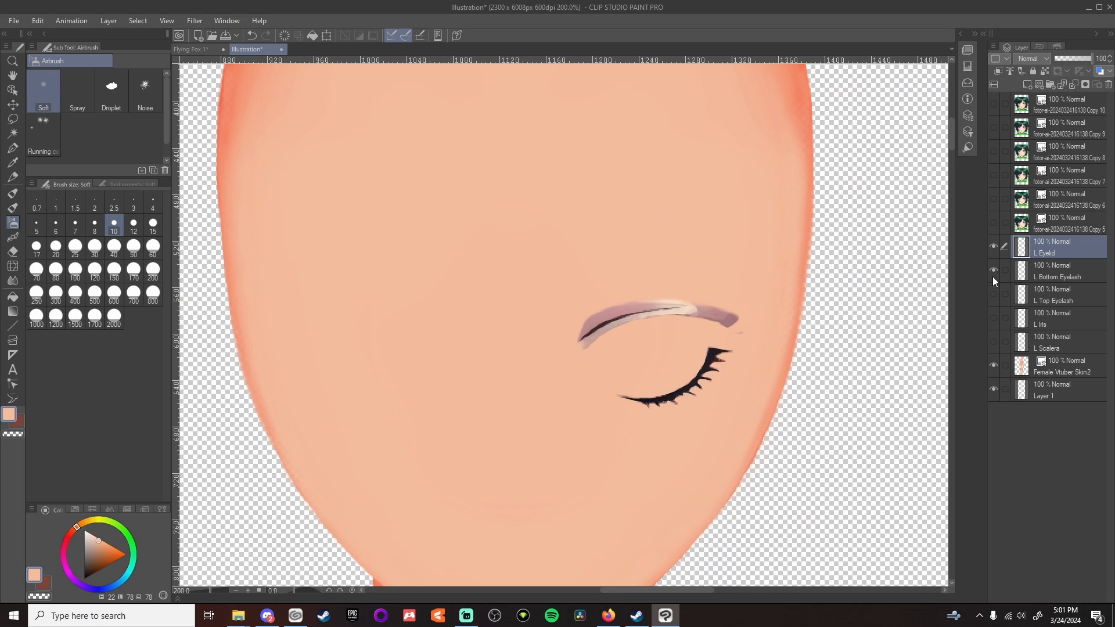
left_click(993, 294)
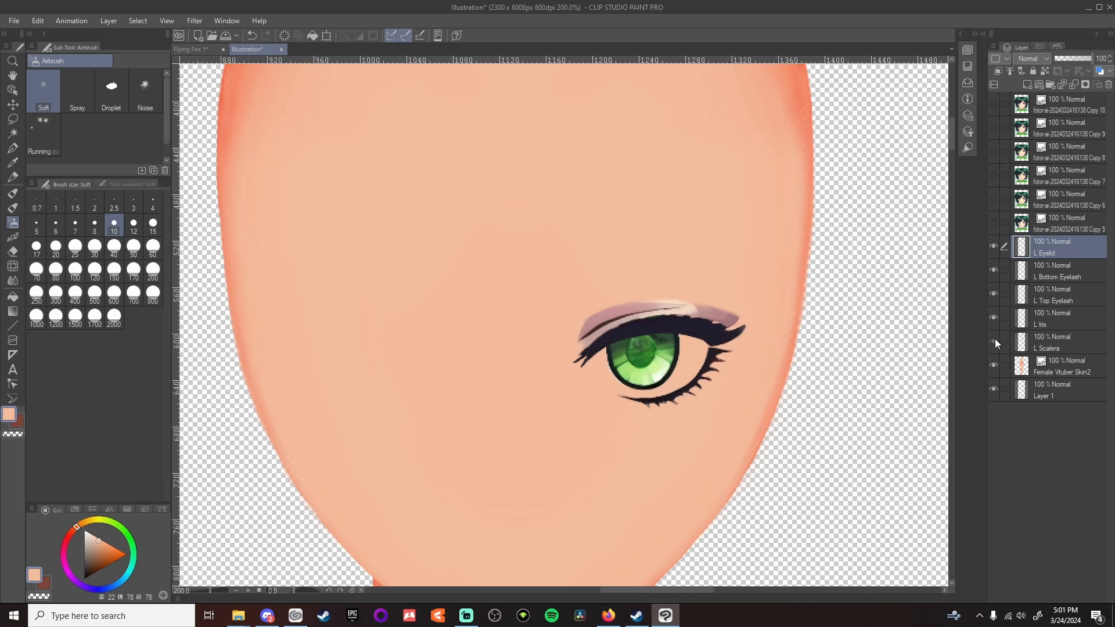
left_click(993, 341)
scroll(698, 326, "up", 5)
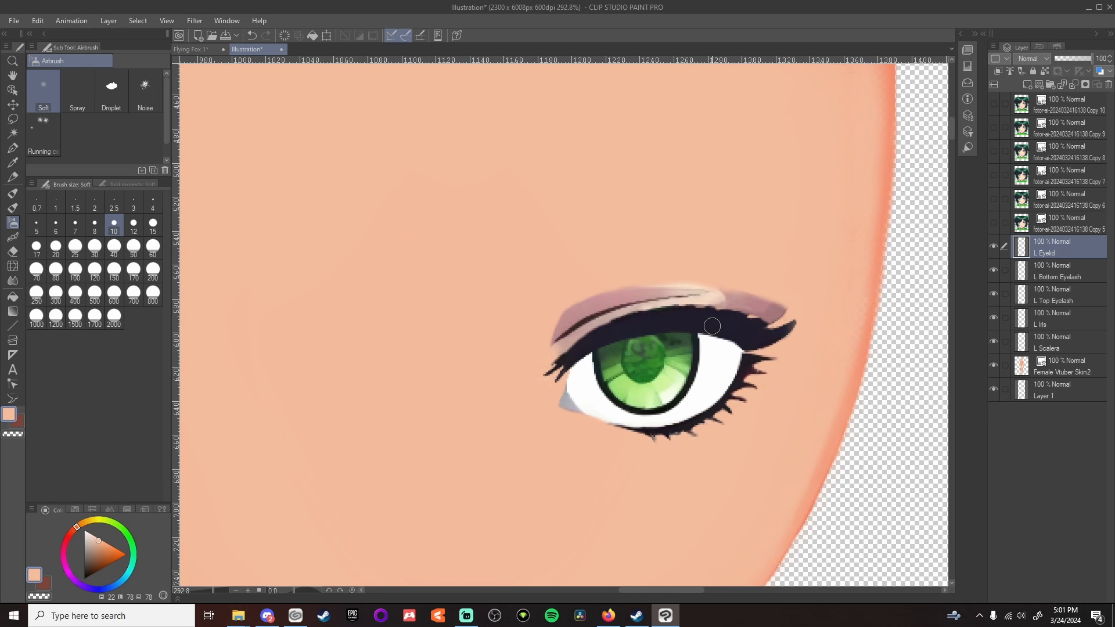
scroll(771, 316, "up", 3)
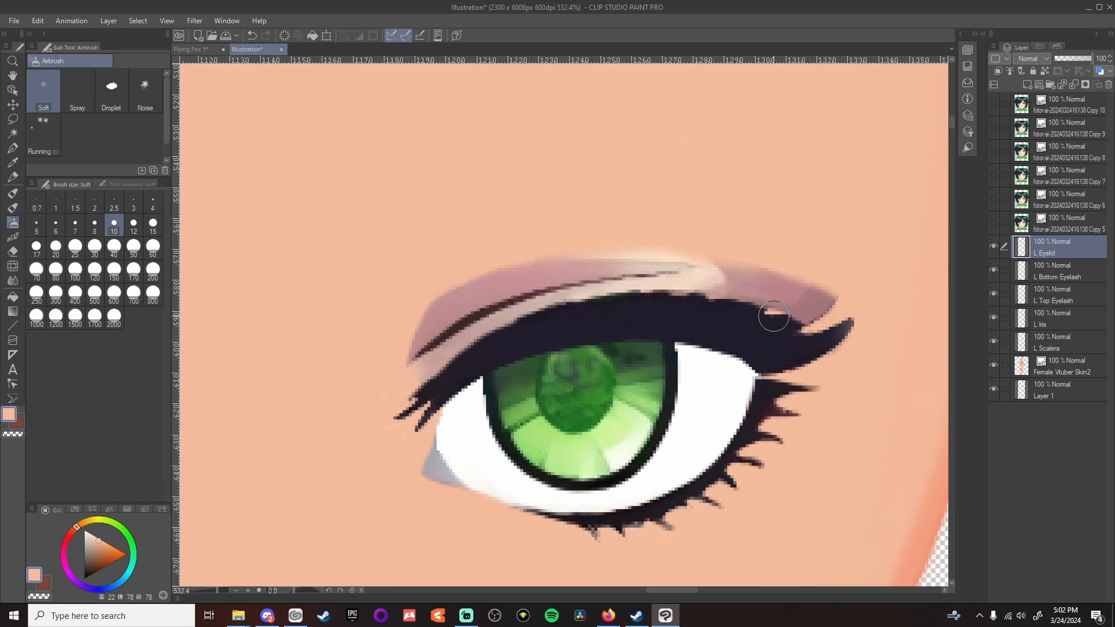
Check the eyelid's outer end against the top eyelash, and lower the L Top Eyelash layer's opacity to 40%
left_click_drag(778, 308, 787, 311)
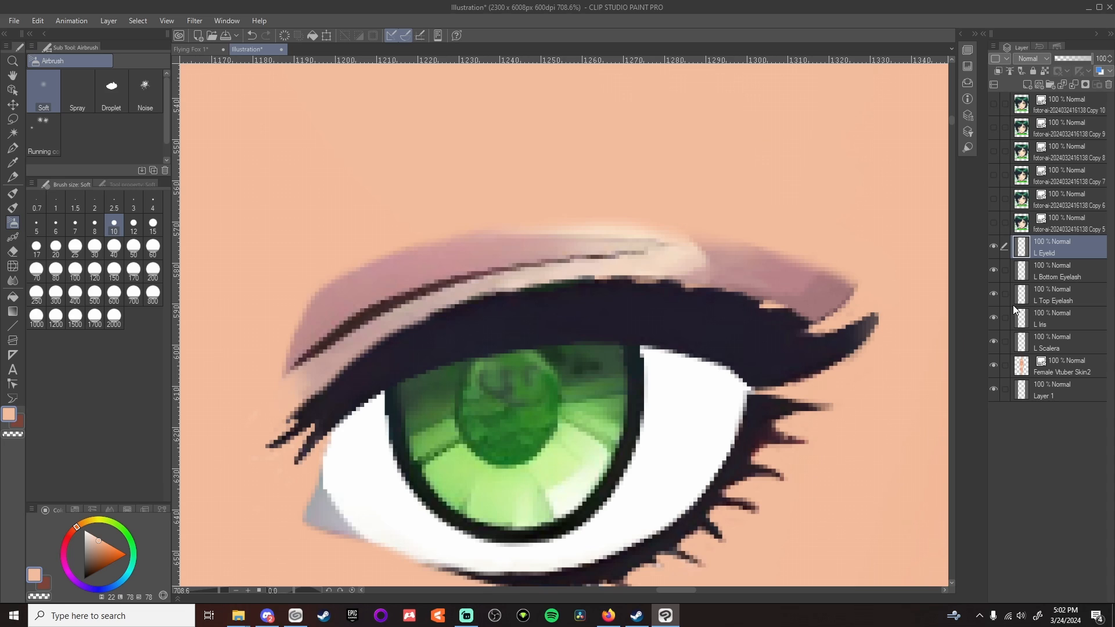
left_click(992, 292)
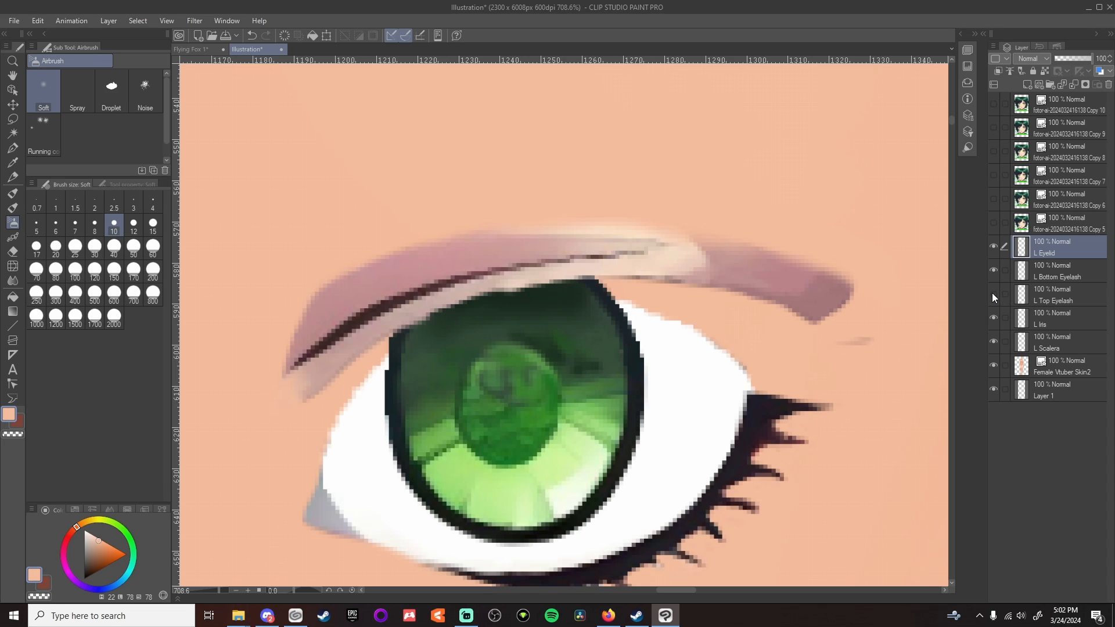
left_click(991, 293)
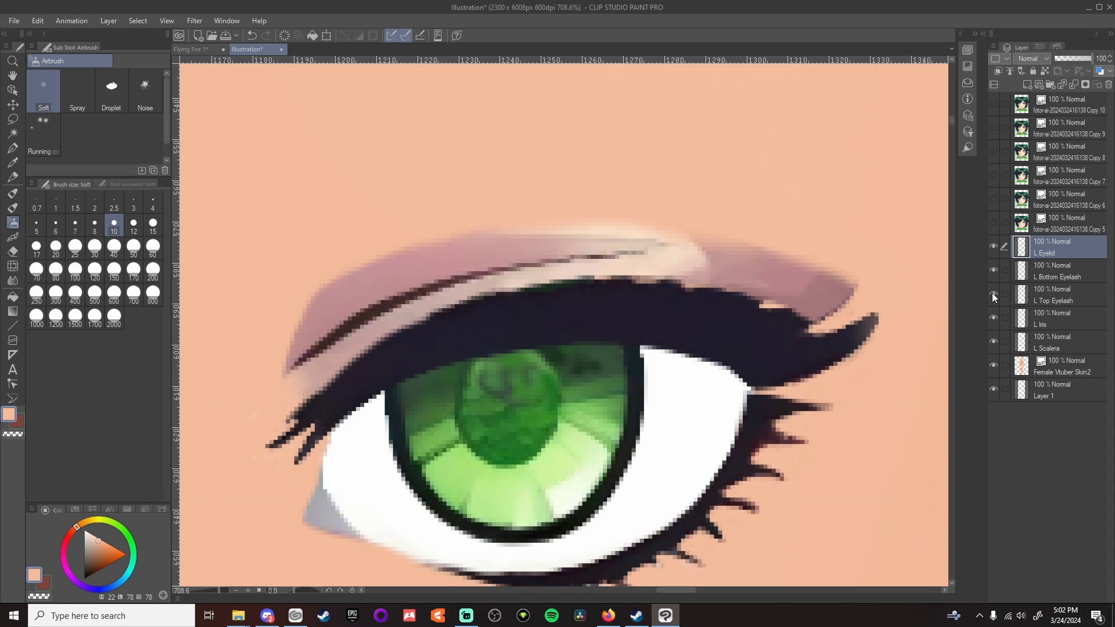
left_click(1060, 300)
left_click_drag(1085, 60, 1068, 58)
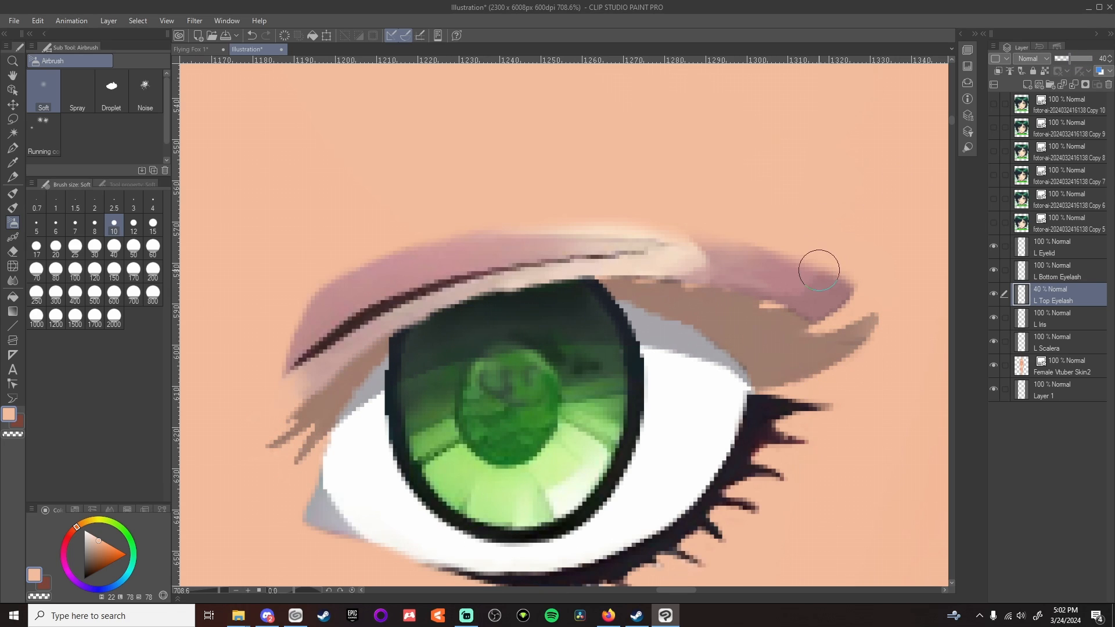
mouse_move(817, 266)
left_mouse_down()
mouse_move(809, 259)
mouse_move(829, 284)
mouse_move(842, 274)
mouse_move(844, 295)
left_mouse_up()
scroll(787, 250, "up", 1)
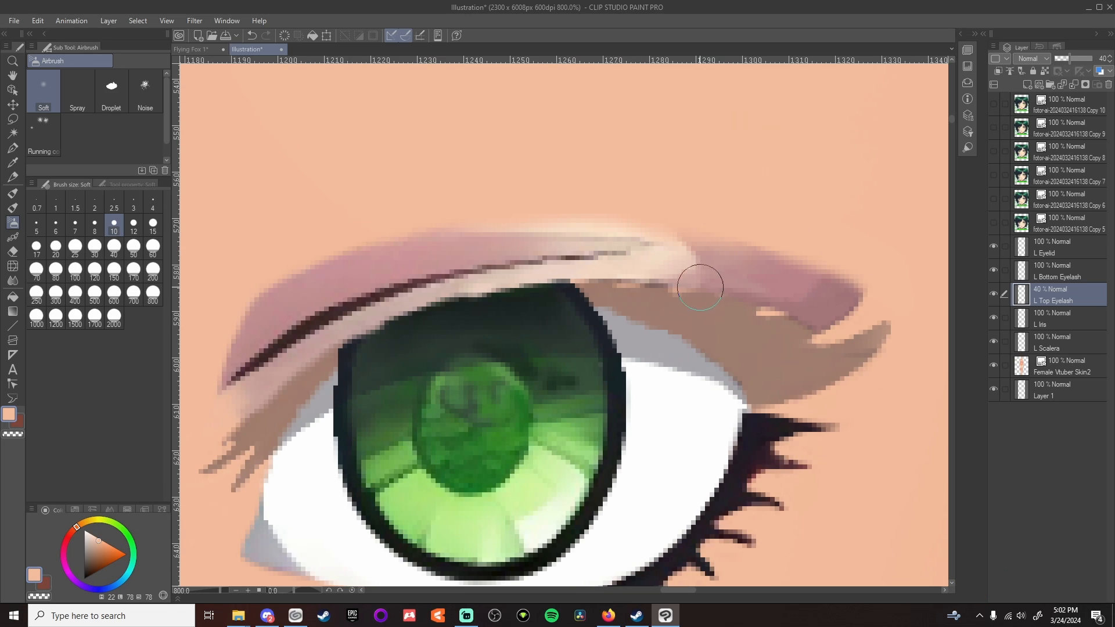
Pull the outer lower edge of the L Eyelid artwork down over the top eyelash with Liquify, enlarging the brush from size 17 to 30
left_click(1078, 246)
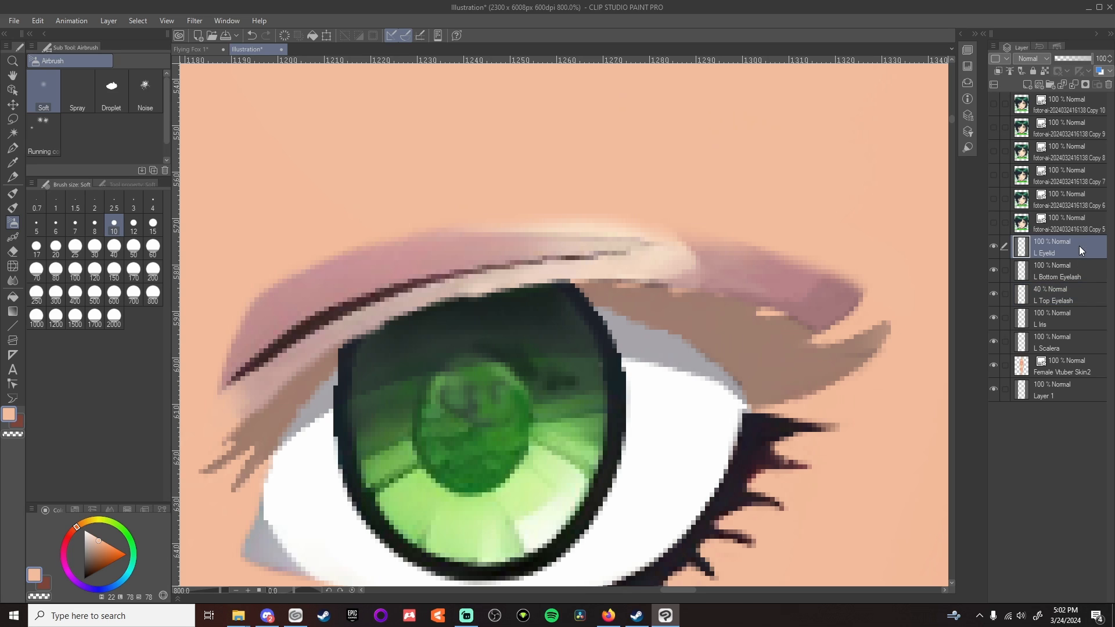
left_click(12, 266)
left_click(36, 247)
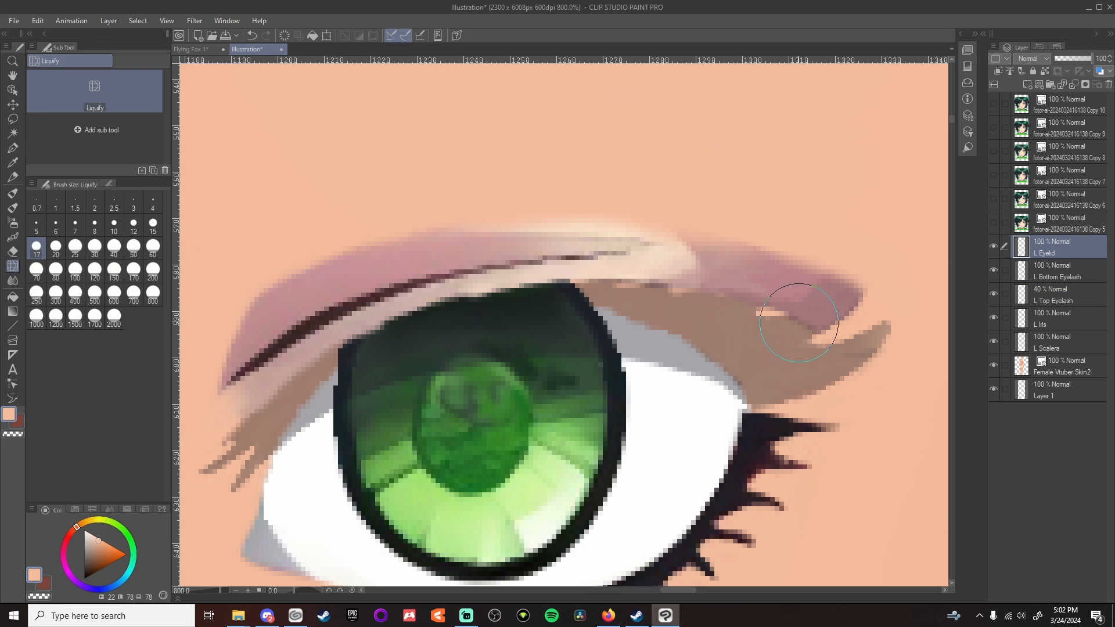
mouse_move(792, 301)
left_mouse_down()
mouse_move(796, 329)
mouse_move(748, 290)
mouse_move(671, 317)
mouse_move(705, 279)
mouse_move(642, 306)
mouse_move(515, 287)
mouse_move(609, 289)
left_mouse_up()
key("bracketright")
key("bracketright")
key("bracketright")
mouse_move(711, 331)
left_mouse_down()
mouse_move(762, 338)
mouse_move(781, 321)
mouse_move(778, 339)
mouse_move(761, 343)
mouse_move(775, 354)
mouse_move(717, 319)
mouse_move(695, 336)
mouse_move(705, 369)
left_mouse_up()
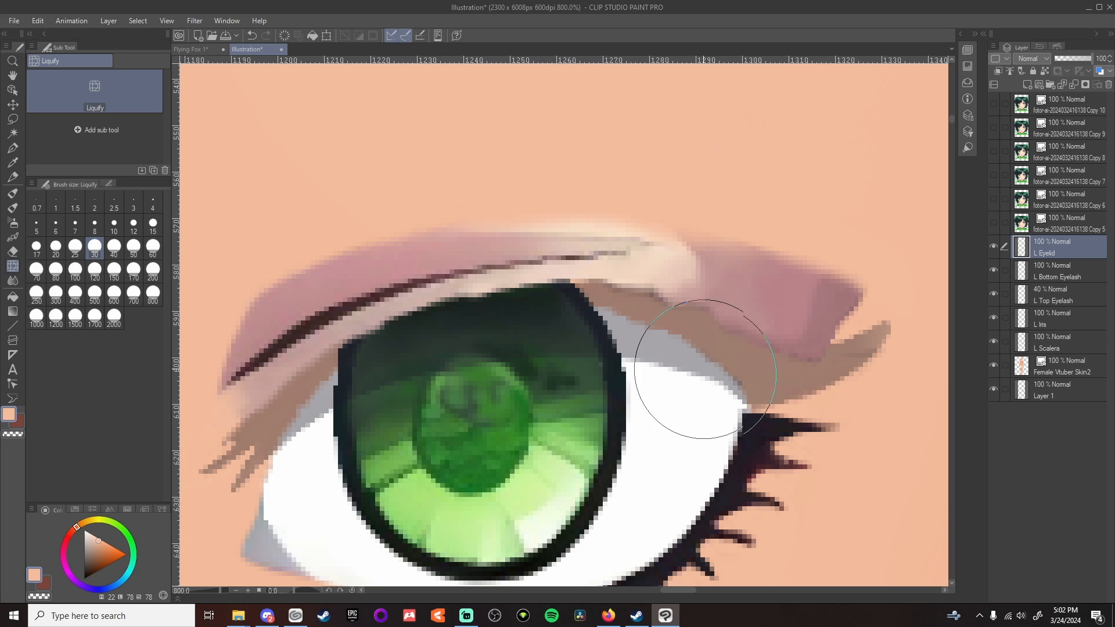
Smooth the eyelid's lower edge and refine its outer tip with Liquify at size 10
left_click(114, 224)
mouse_move(703, 306)
left_mouse_down()
mouse_move(726, 289)
mouse_move(648, 266)
mouse_move(645, 279)
left_mouse_up()
left_click_drag(582, 260, 593, 262)
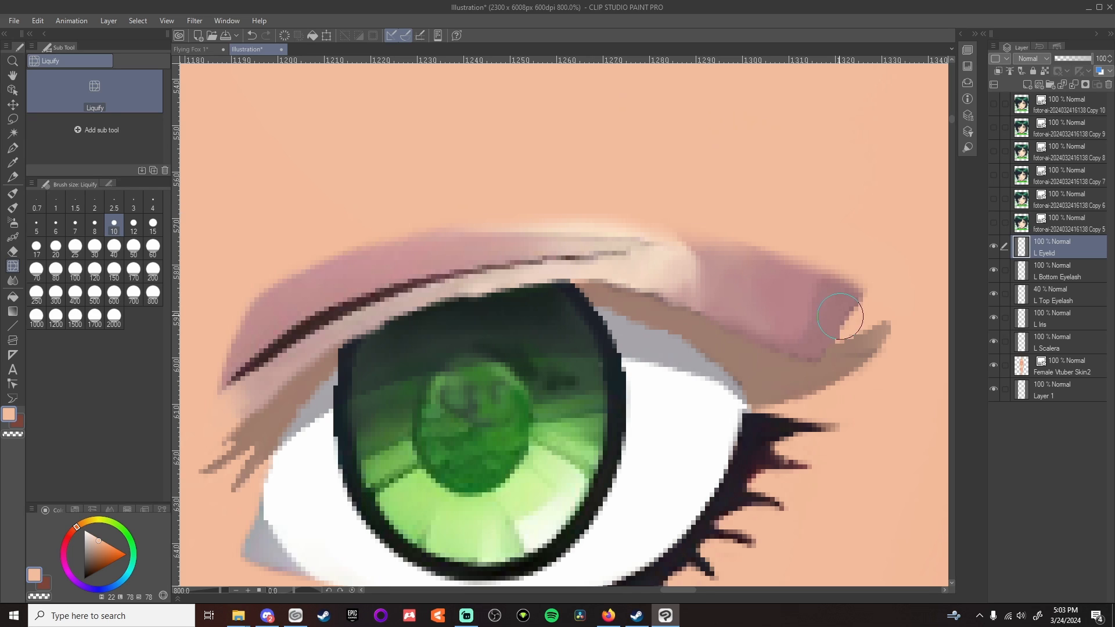
mouse_move(841, 319)
left_mouse_down()
mouse_move(846, 311)
mouse_move(834, 327)
left_mouse_up()
mouse_move(586, 274)
left_mouse_down()
mouse_move(559, 279)
mouse_move(622, 249)
mouse_move(641, 265)
mouse_move(593, 267)
mouse_move(596, 256)
left_mouse_up()
scroll(851, 299, "down", 2)
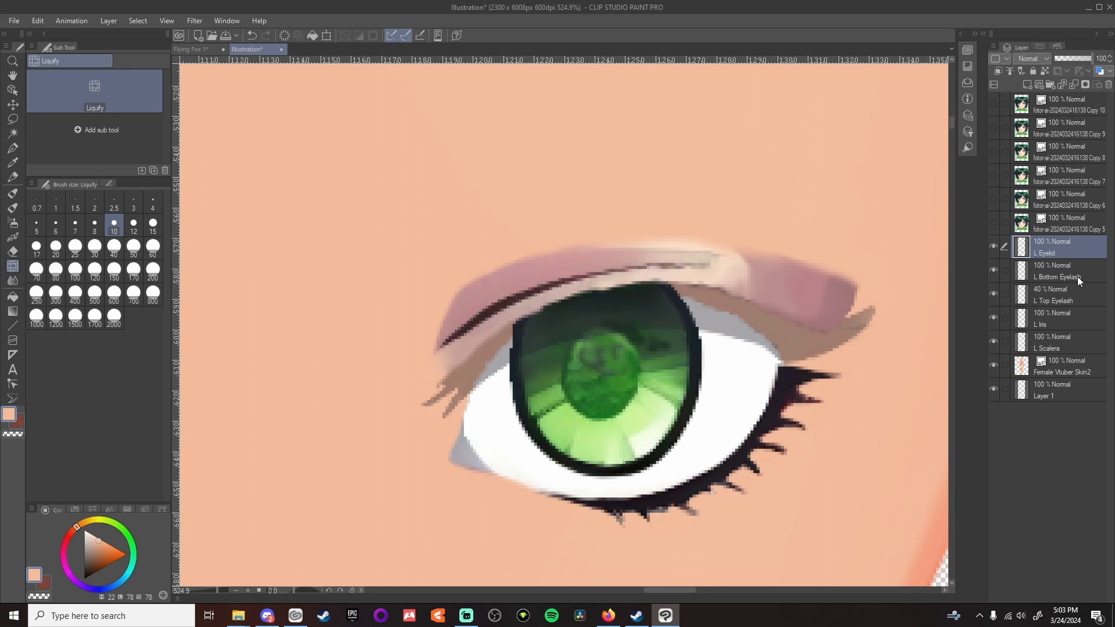
Set the L Top Eyelash layer's opacity to 100% and move the L Eyelid layer directly below it
left_click(1071, 300)
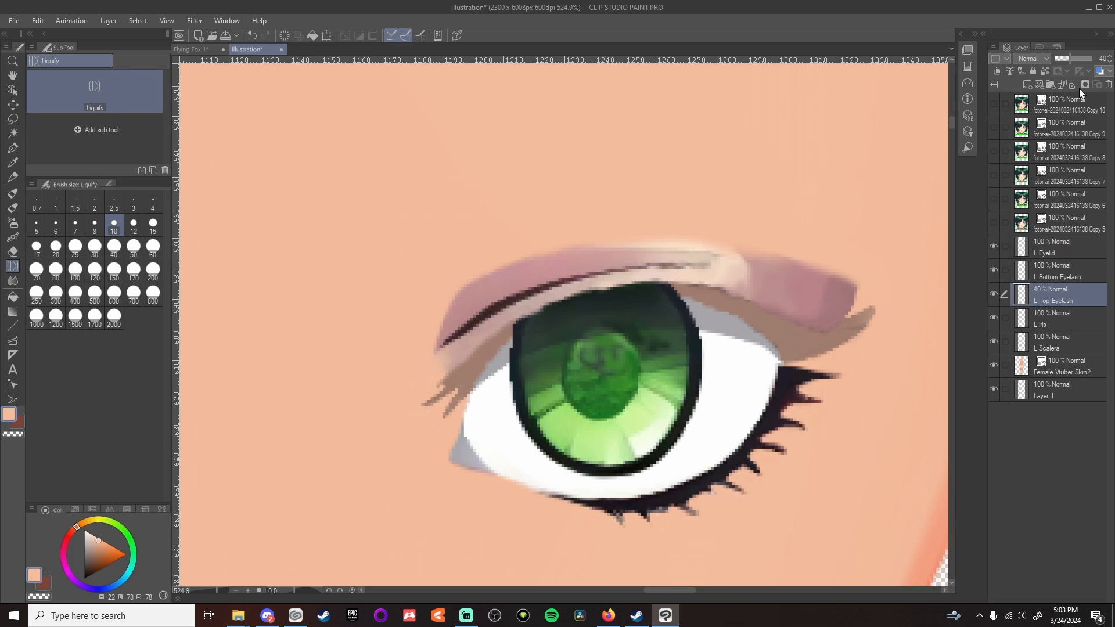
left_click_drag(1068, 57, 1106, 61)
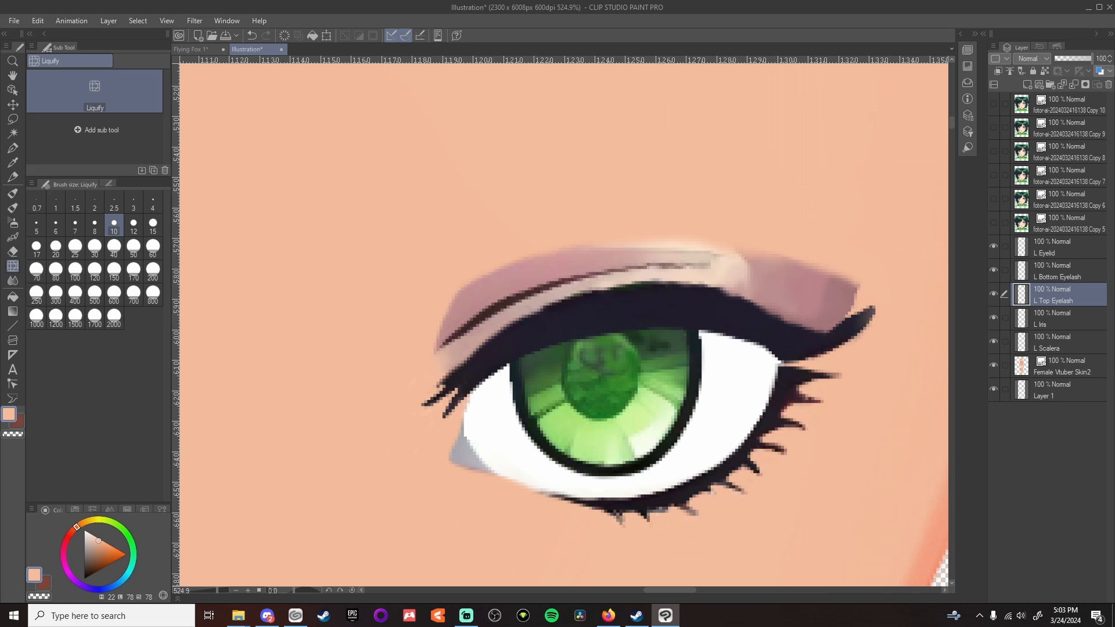
left_click(1078, 248)
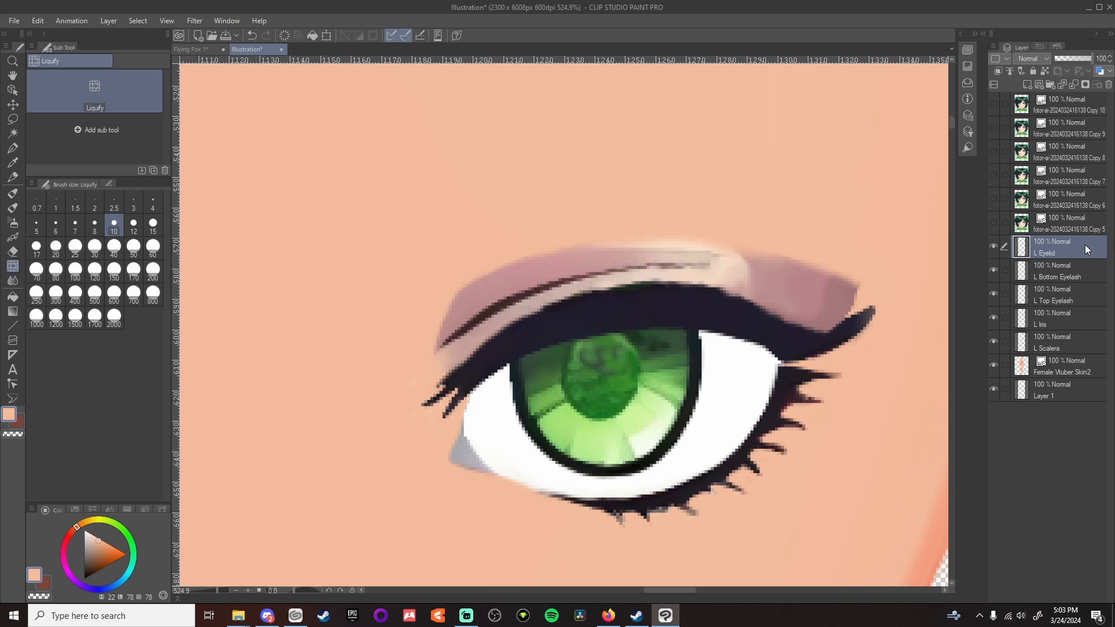
left_click_drag(1084, 245, 1082, 304)
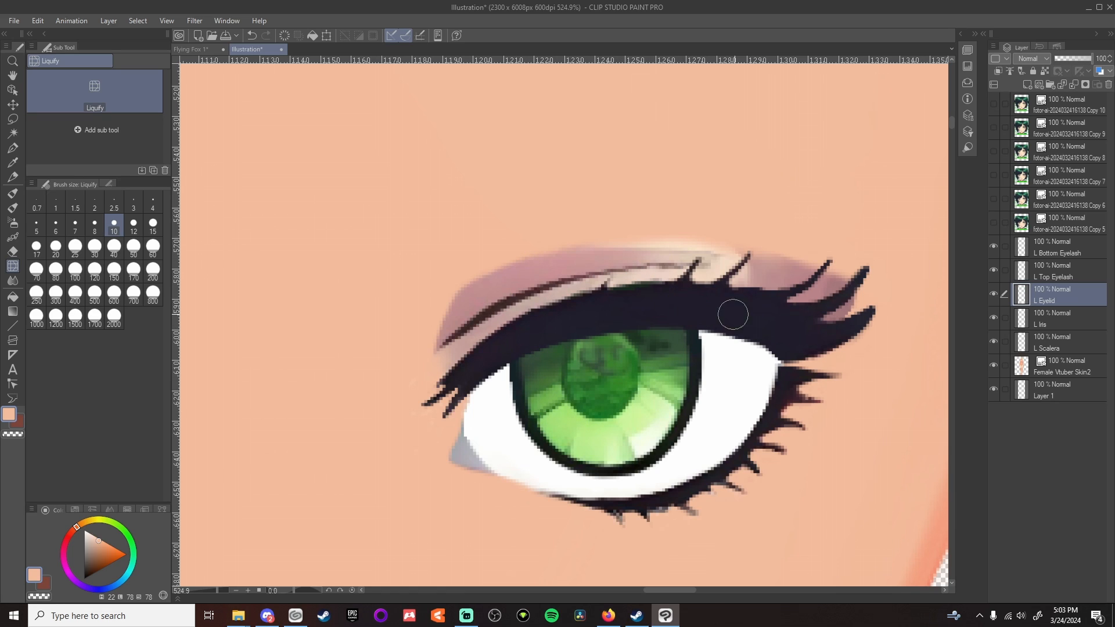
mouse_move(670, 591)
left_mouse_down()
mouse_move(687, 590)
mouse_move(674, 591)
left_mouse_up()
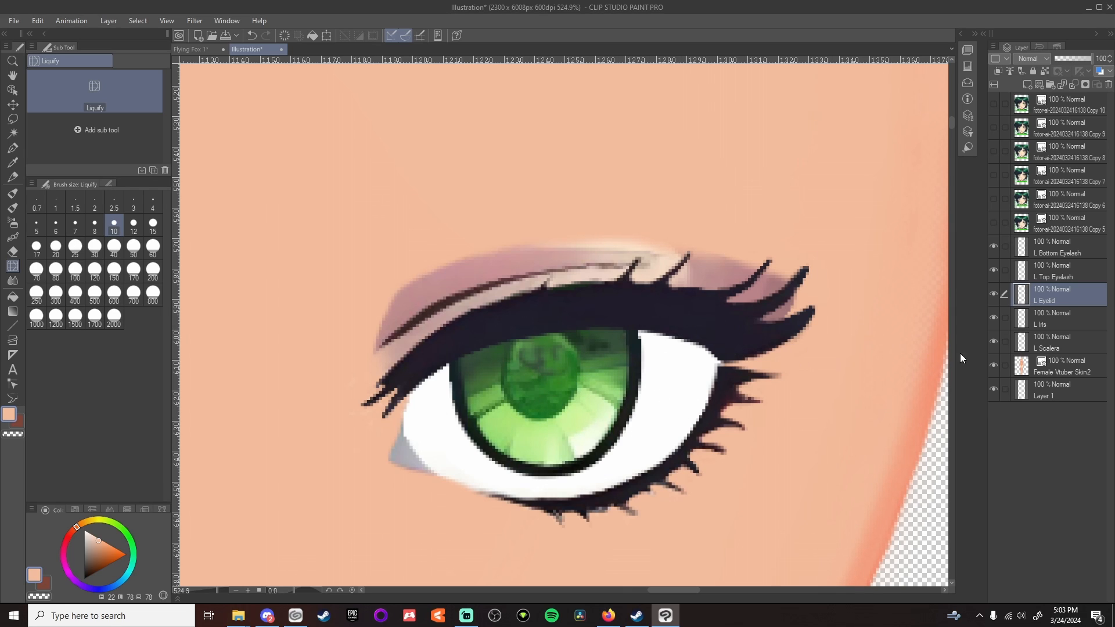
left_click(993, 175)
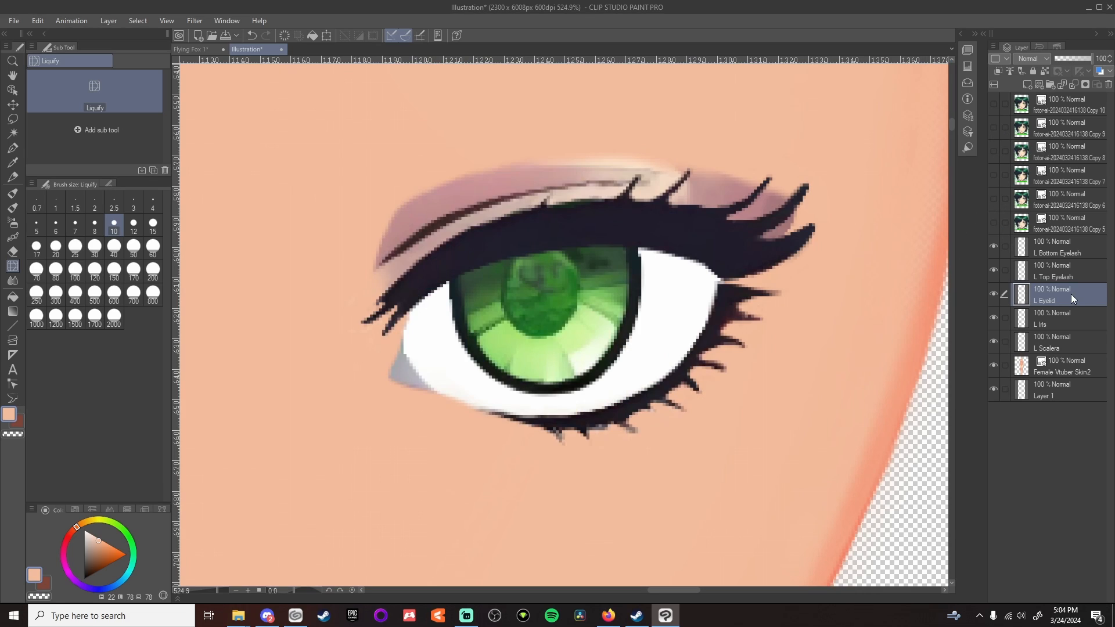
Add a raster layer named L Bottom Eyelid above L Eyelid, and rename the L Eyelid layer L Top Eyelid
right_click(1068, 290)
left_click(1068, 290)
right_click(1054, 298)
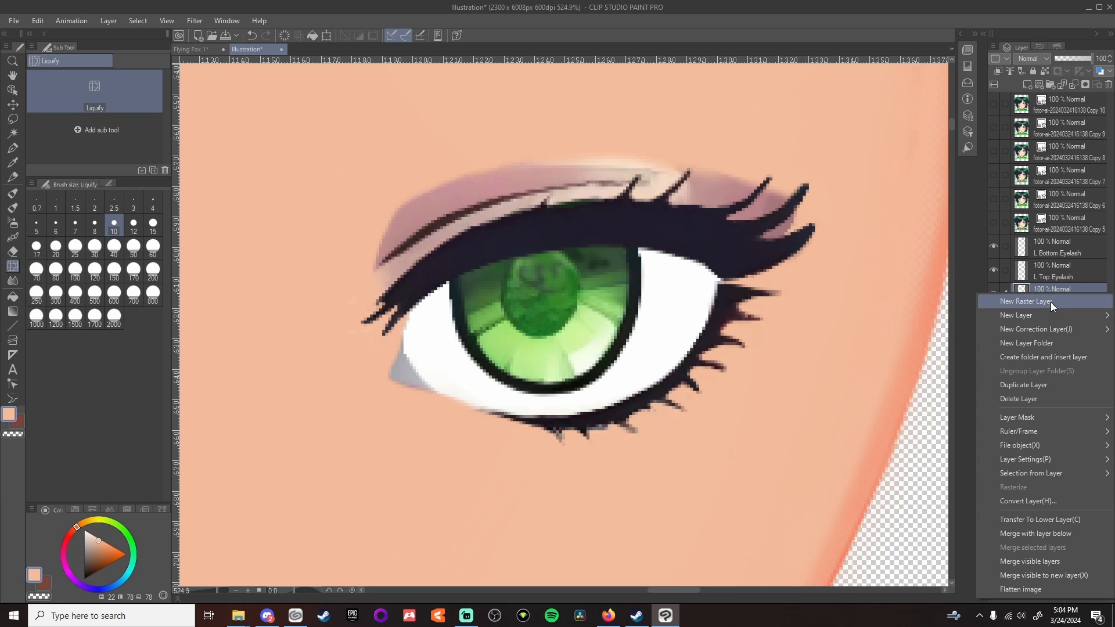
mouse_move(1029, 318)
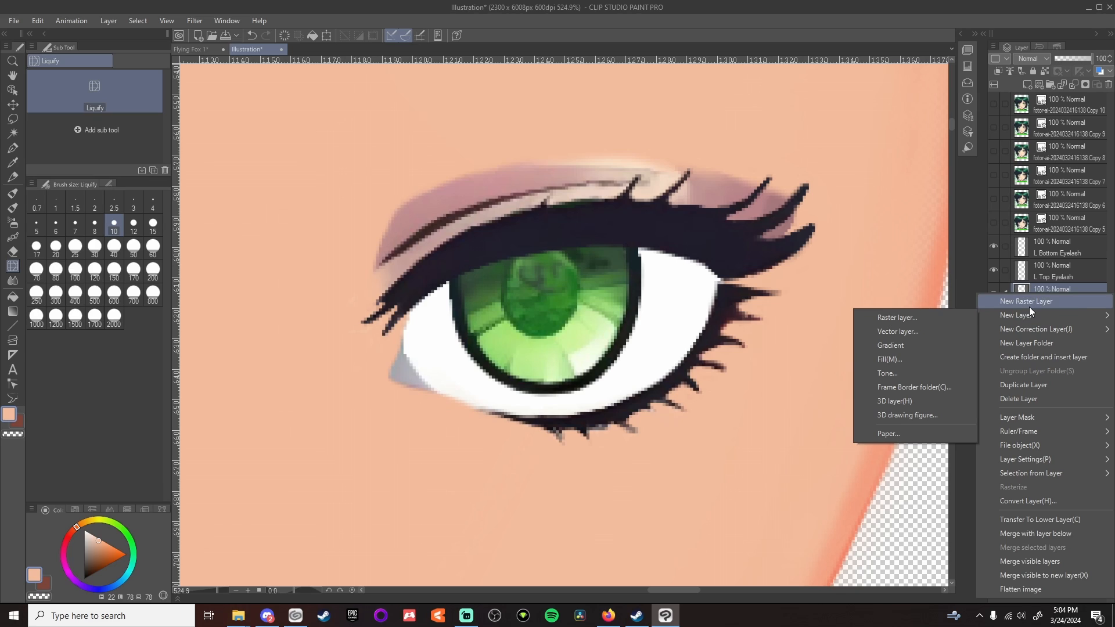
left_click(1029, 302)
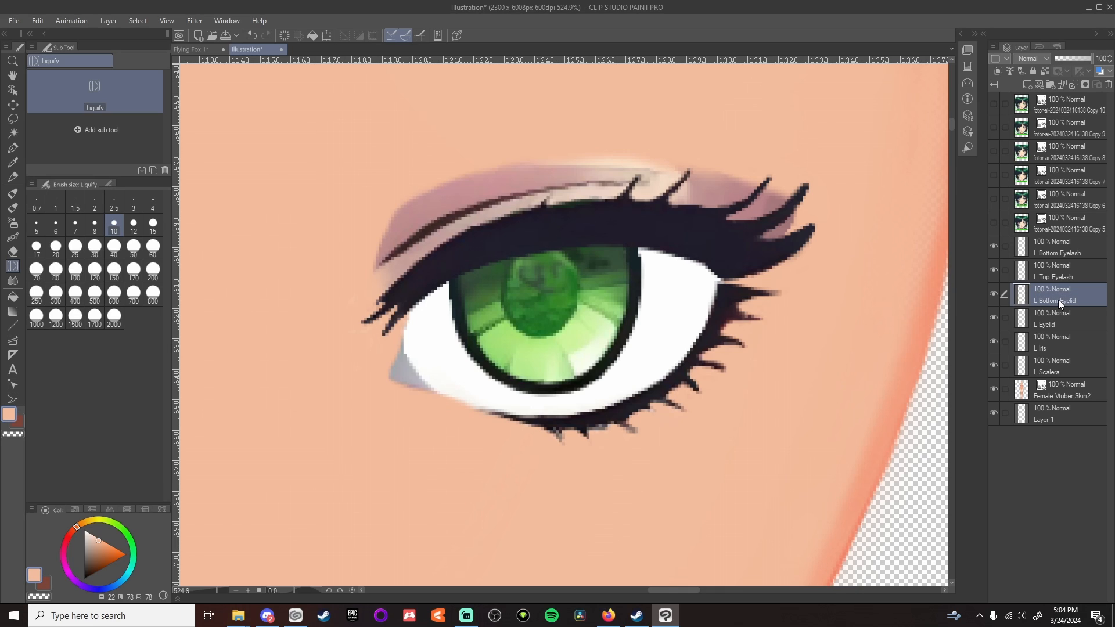
double_click(1047, 322)
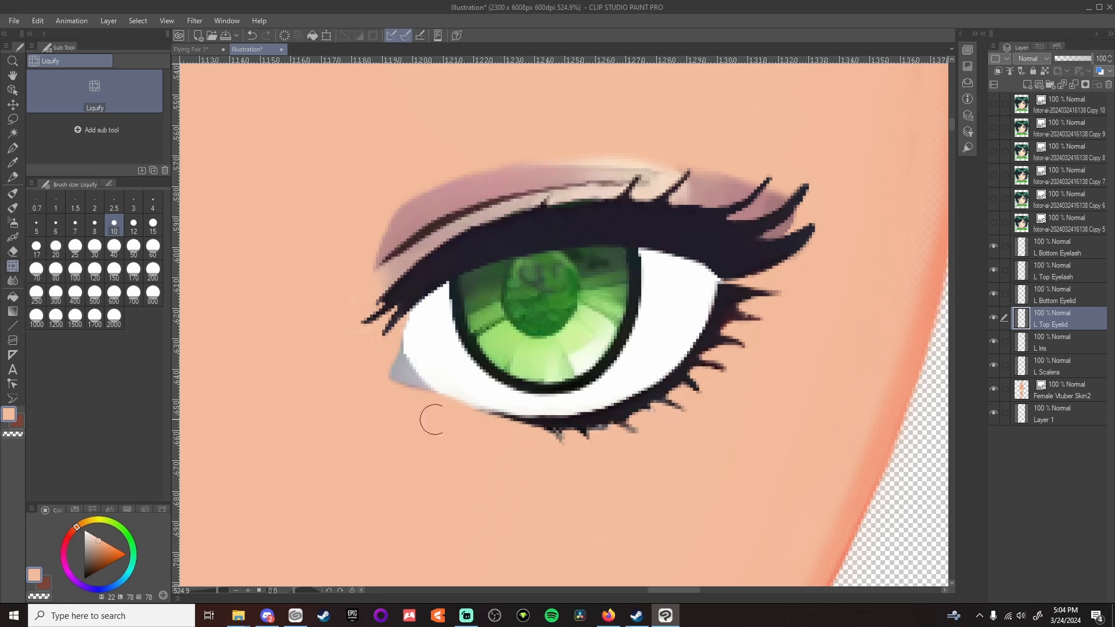
On the L Bottom Eyelid layer, paint sampled skin tone beneath the eye from inner to outer corner with the Soft airbrush at size 15
key("alt")
left_click(1055, 302)
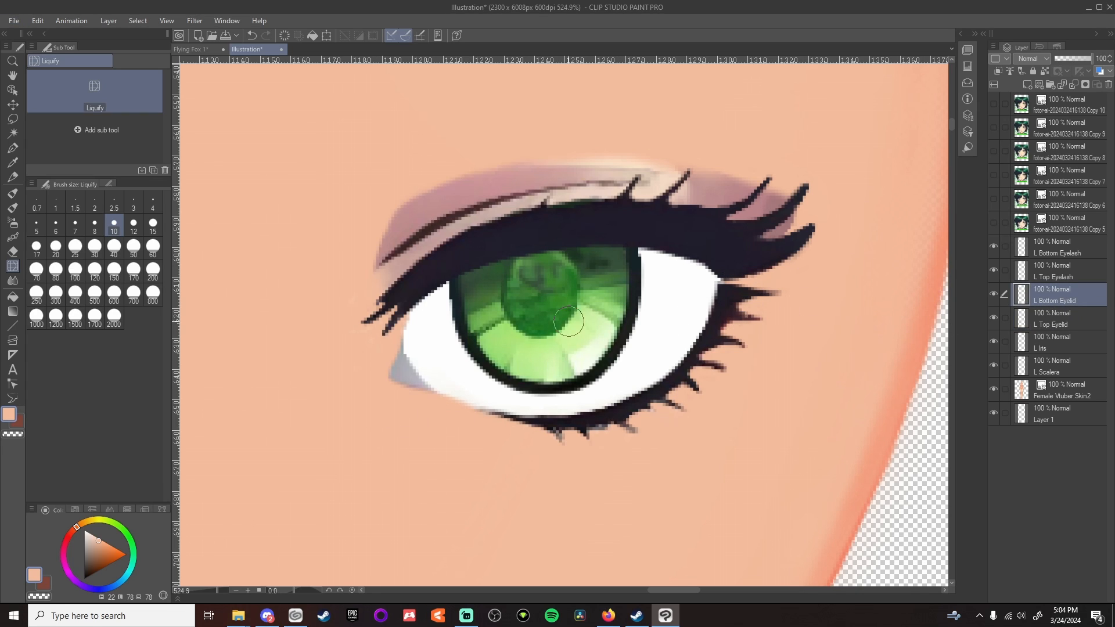
left_click(12, 149)
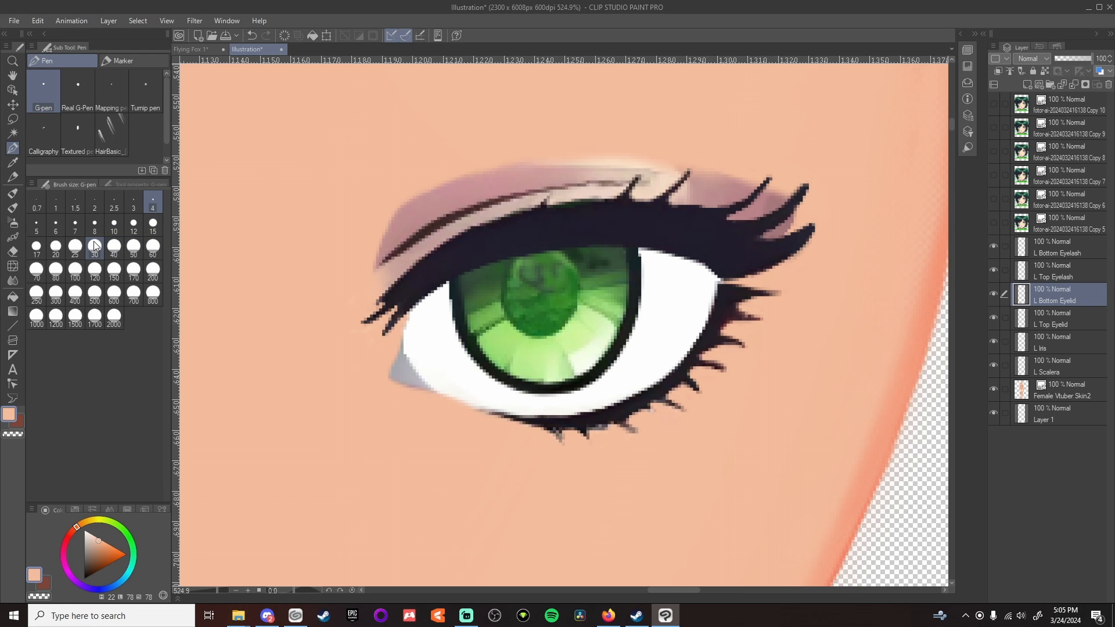
left_click(12, 223)
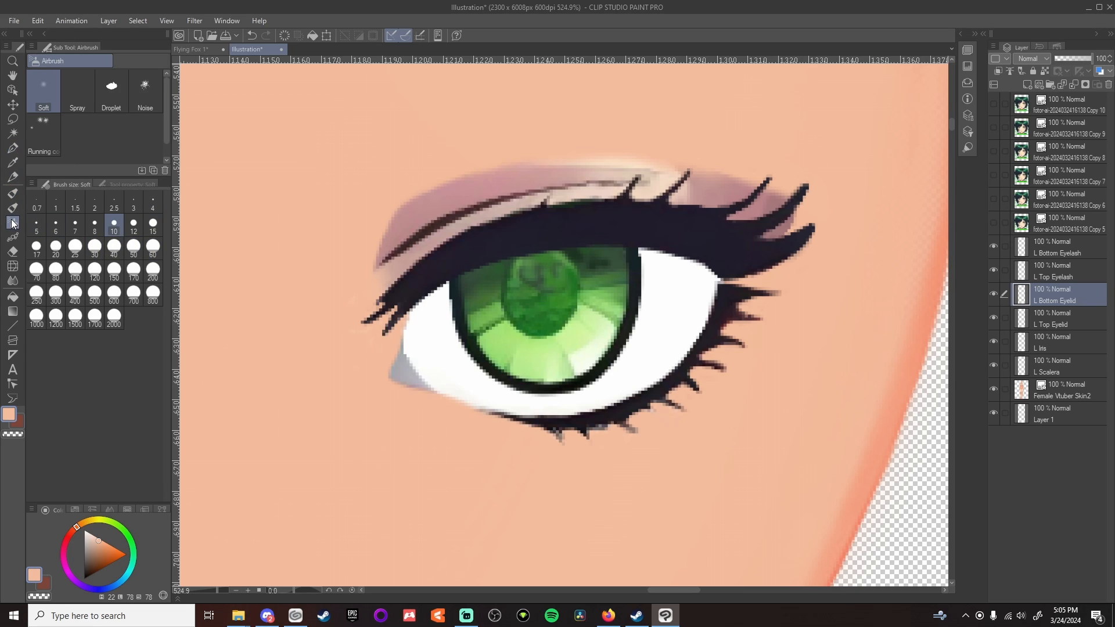
left_click(152, 228)
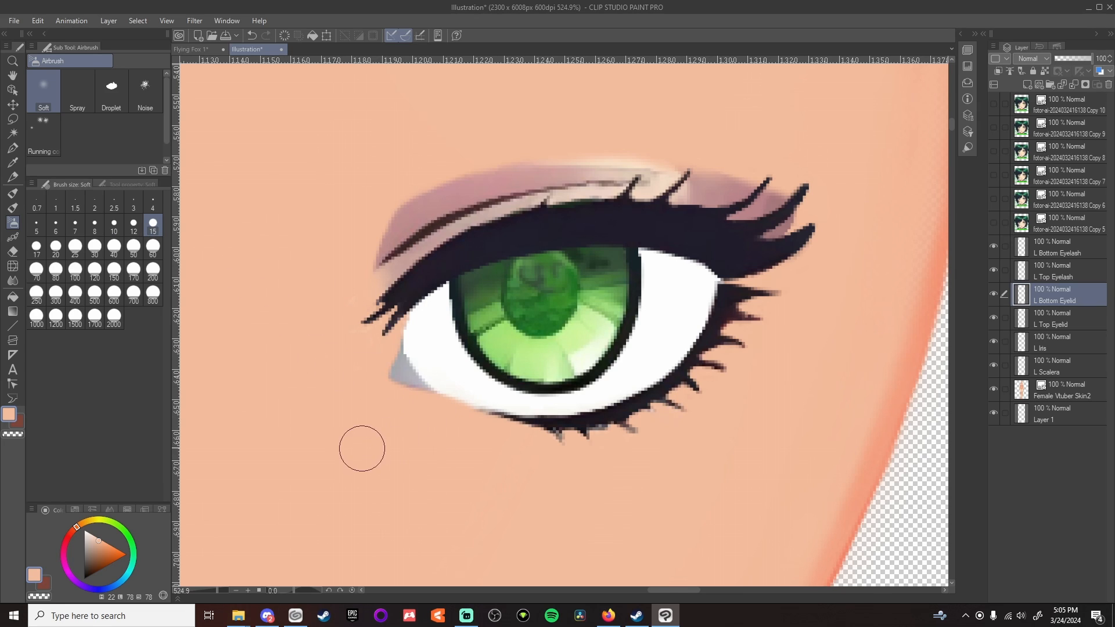
left_click(312, 422, "alt")
mouse_move(382, 403)
left_mouse_down()
mouse_move(550, 435)
mouse_move(711, 351)
left_mouse_up()
mouse_move(377, 423)
left_mouse_down()
mouse_move(552, 453)
mouse_move(660, 431)
mouse_move(723, 374)
mouse_move(776, 261)
mouse_move(808, 259)
mouse_move(804, 285)
mouse_move(820, 259)
mouse_move(750, 334)
mouse_move(721, 394)
mouse_move(797, 269)
mouse_move(758, 361)
mouse_move(672, 448)
mouse_move(532, 458)
mouse_move(371, 420)
left_mouse_up()
Hide the Female Vtuber Skin2 layer and build up the bottom eyelid's skin tone evenly along the eye's lower edge to the outer corner
left_click(993, 390)
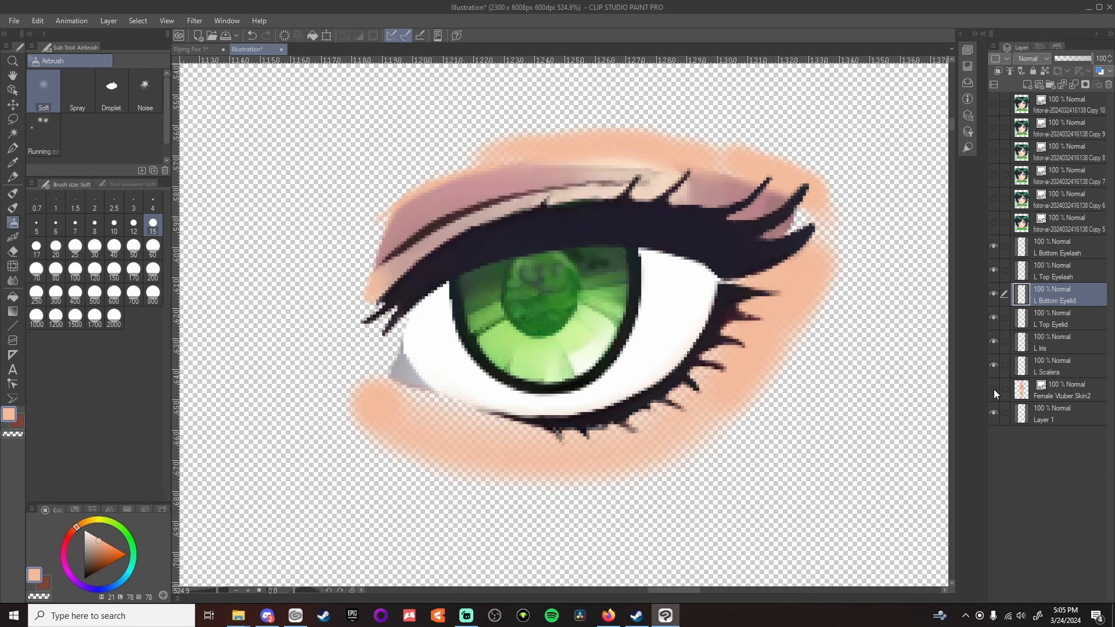
mouse_move(422, 371)
left_mouse_down()
mouse_move(395, 410)
mouse_move(549, 441)
mouse_move(390, 445)
mouse_move(469, 454)
mouse_move(375, 425)
left_mouse_up()
mouse_move(475, 448)
left_mouse_down()
mouse_move(548, 456)
mouse_move(458, 451)
mouse_move(571, 464)
mouse_move(479, 466)
mouse_move(625, 459)
mouse_move(611, 460)
mouse_move(682, 423)
mouse_move(600, 445)
mouse_move(511, 441)
mouse_move(668, 413)
mouse_move(712, 366)
left_mouse_up()
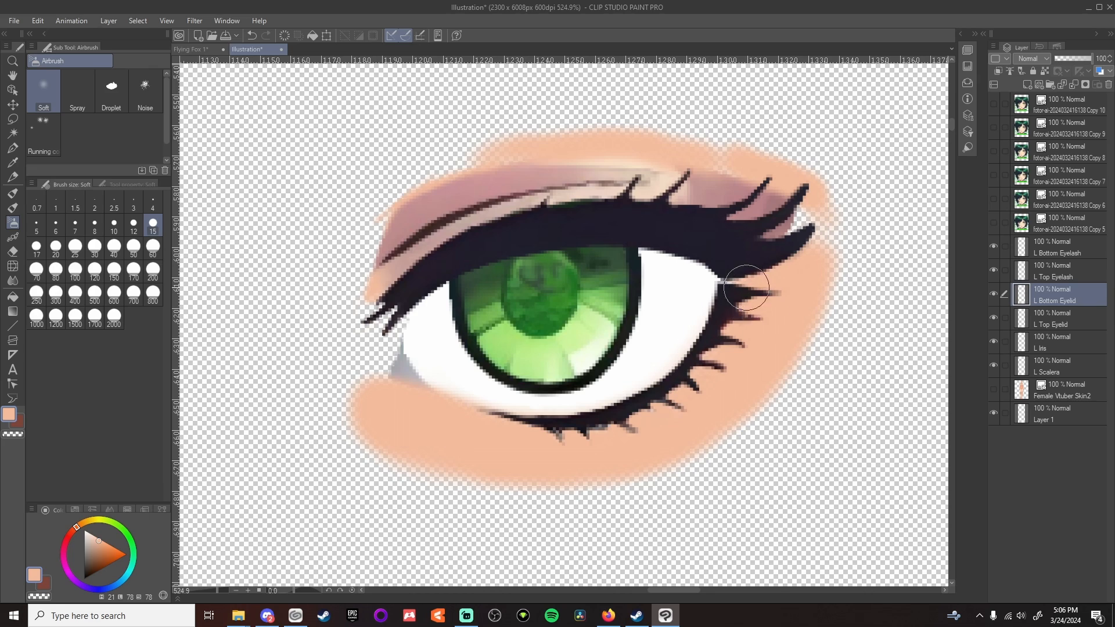
mouse_move(727, 287)
left_mouse_down()
mouse_move(722, 270)
mouse_move(742, 279)
mouse_move(747, 257)
mouse_move(825, 249)
mouse_move(758, 263)
left_mouse_up()
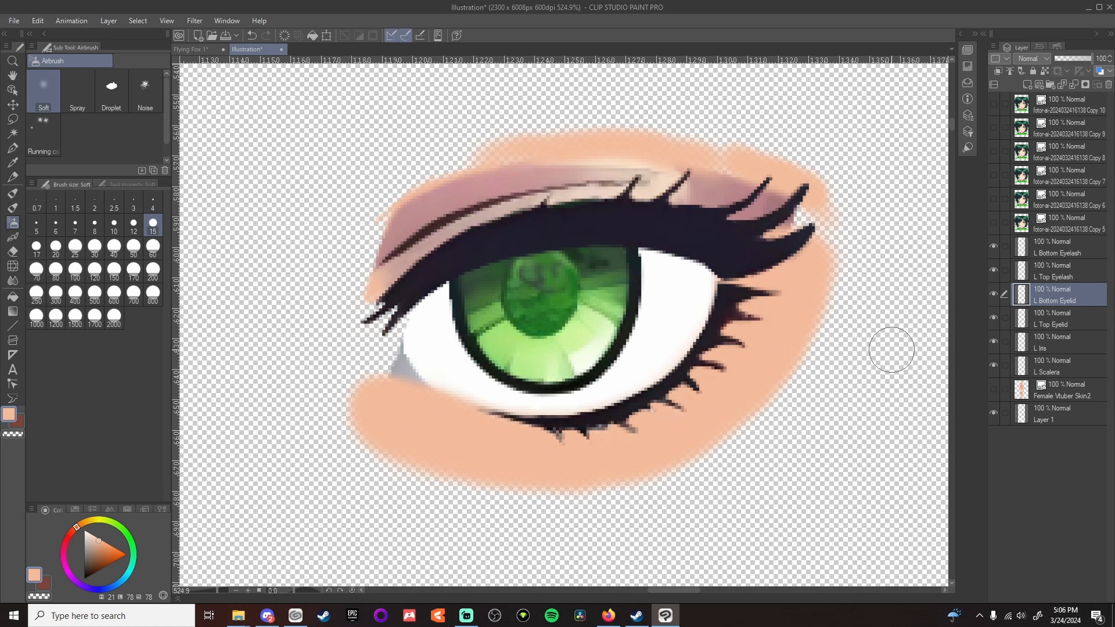
Airbrush a skin-tone border around the eyeshadow on the L Top Eyelid layer, reducing the brush from size 15 to 10
left_click(1078, 317)
mouse_move(738, 177)
left_mouse_down()
mouse_move(709, 157)
mouse_move(739, 164)
mouse_move(704, 155)
mouse_move(758, 165)
mouse_move(538, 142)
mouse_move(480, 161)
left_mouse_up()
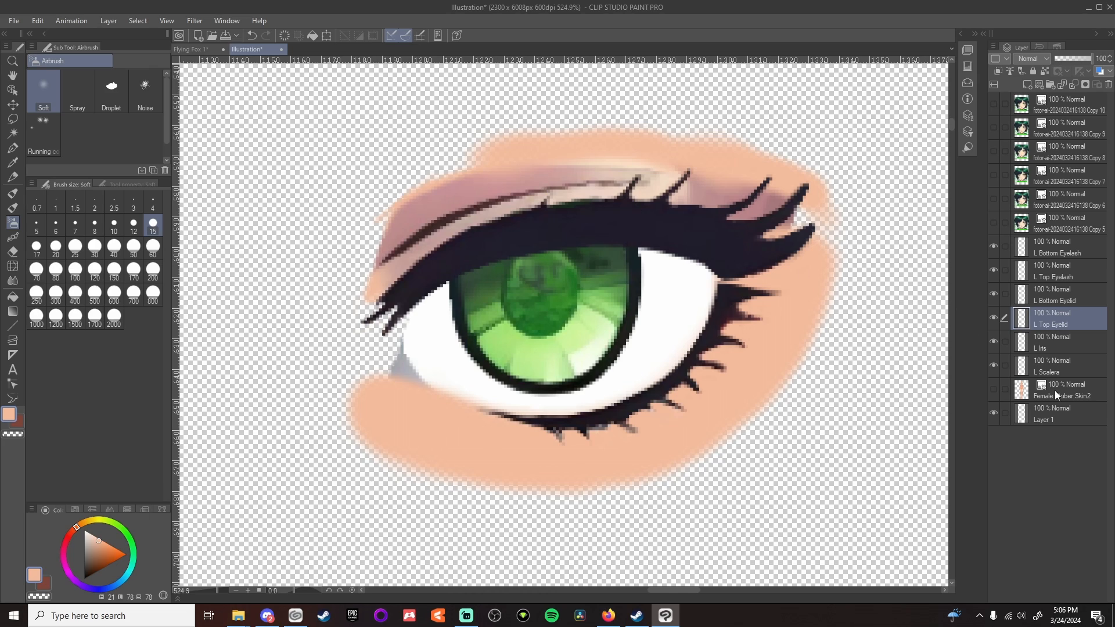
left_click(993, 389)
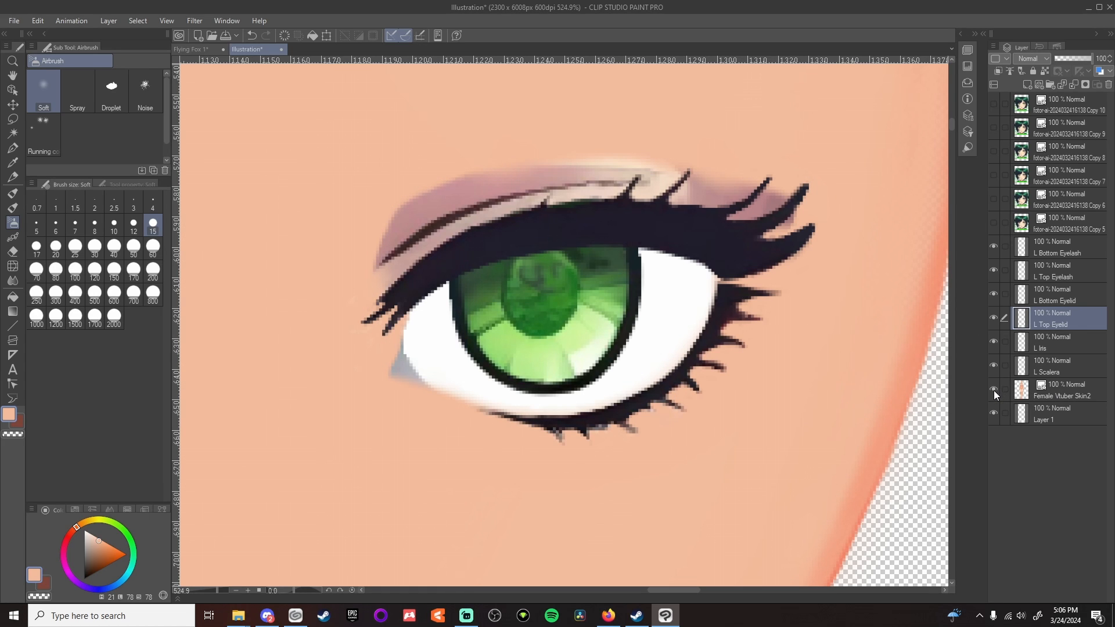
left_click(994, 388)
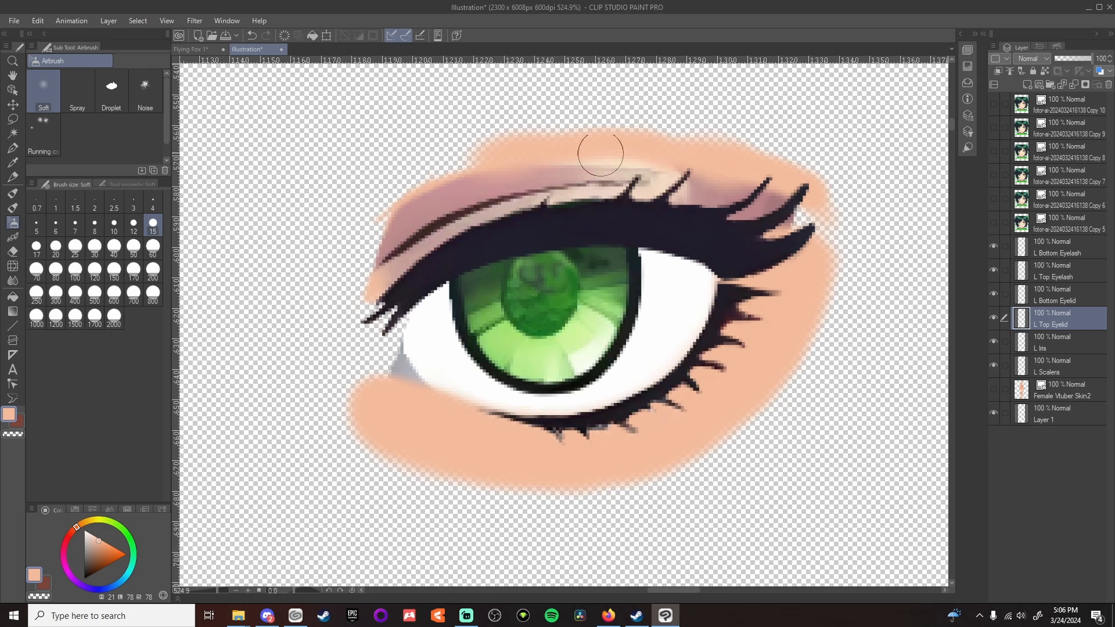
left_click_drag(488, 157, 461, 162)
left_click(113, 225)
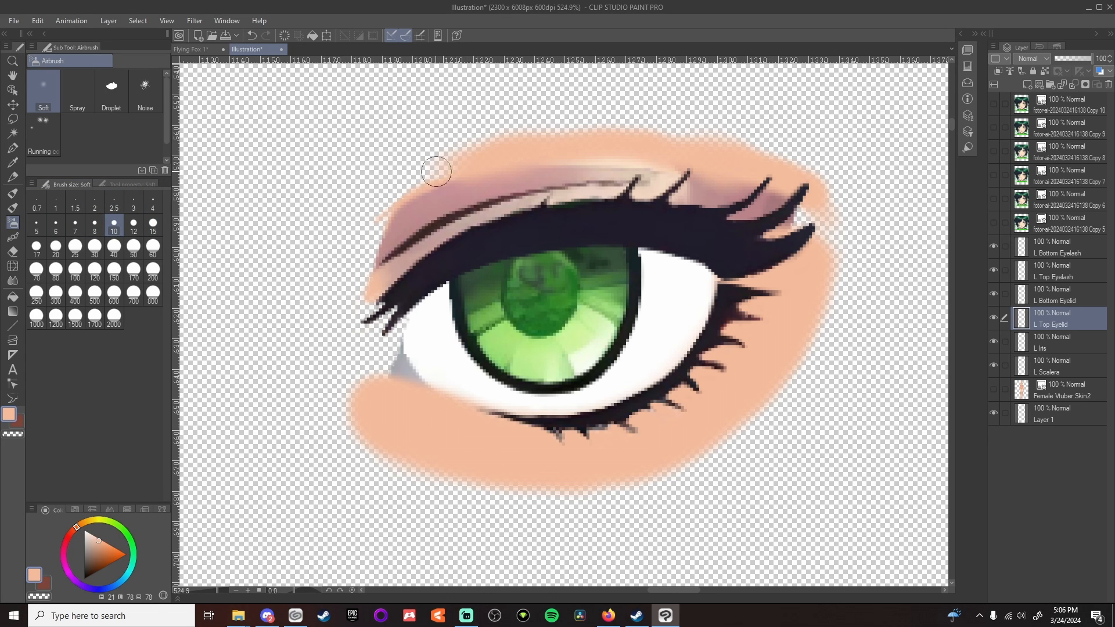
left_click_drag(436, 172, 500, 156)
mouse_move(807, 225)
left_mouse_down()
mouse_move(821, 215)
mouse_move(815, 199)
mouse_move(829, 235)
left_mouse_up()
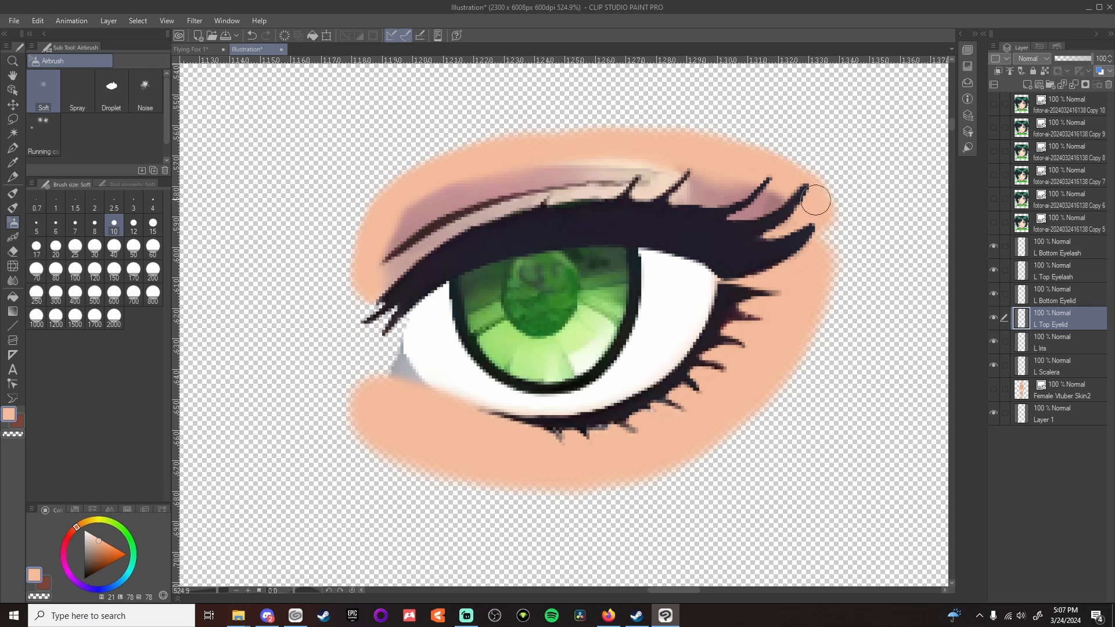
Show the L Bottom Eyelid and L Top Eyelid layers and hide the L Top Eyelash layer to expose the eyelid's lower edge
scroll(829, 235, "down", 3)
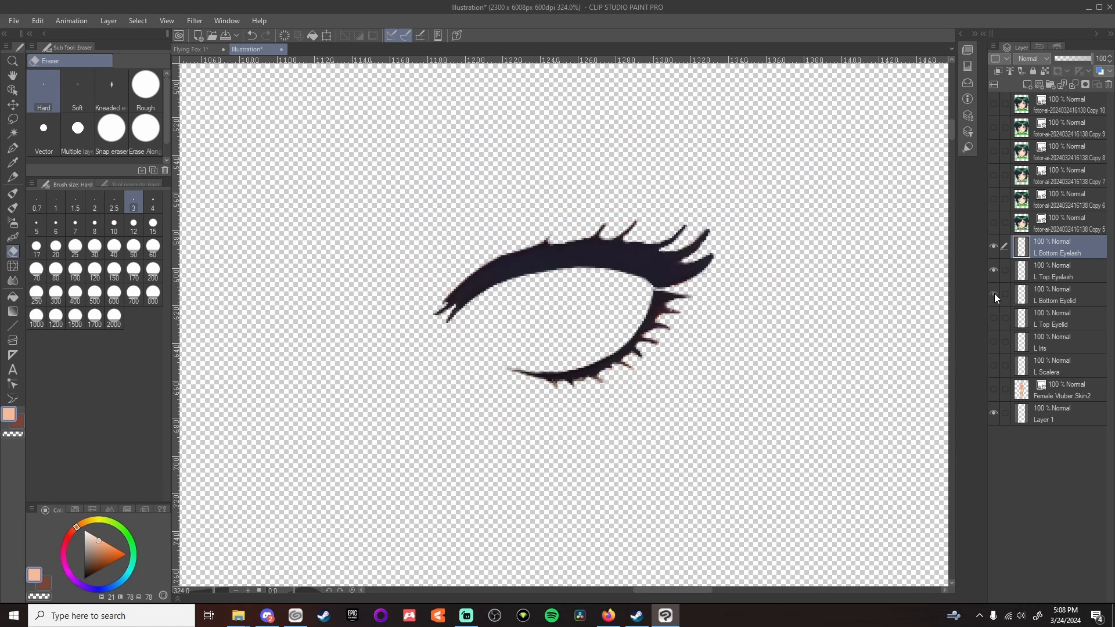
left_click(993, 294)
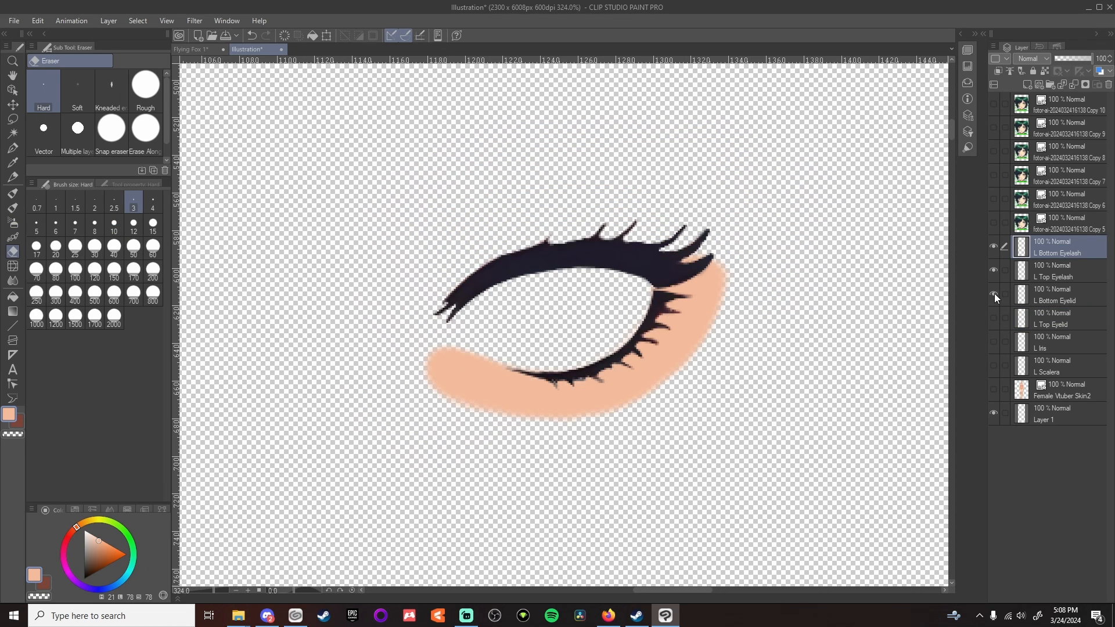
left_click(993, 319)
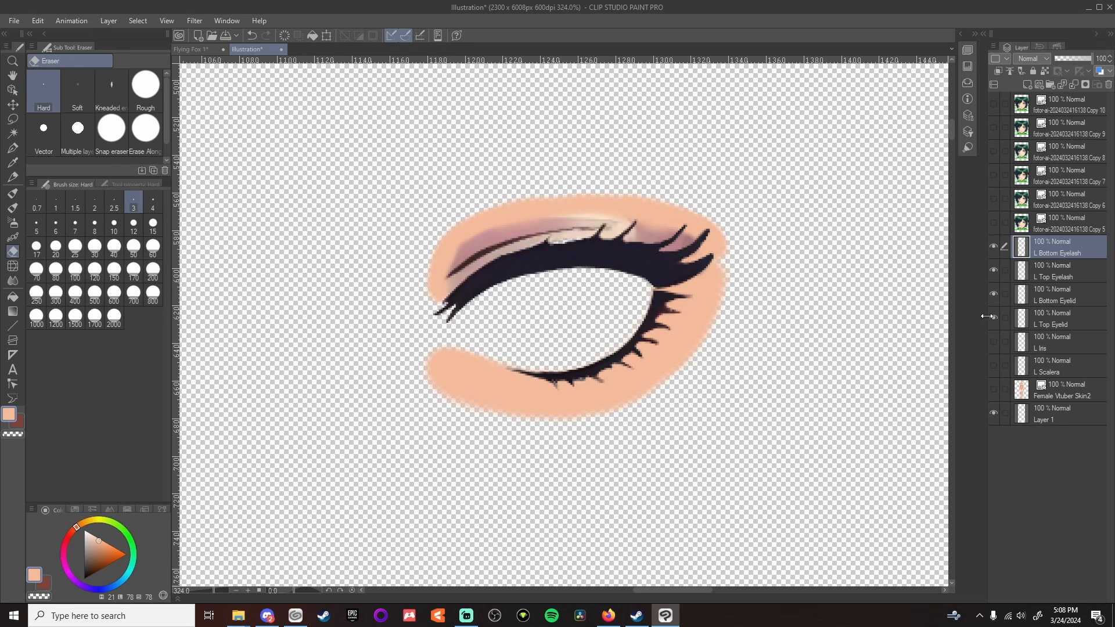
scroll(537, 286, "up", 5)
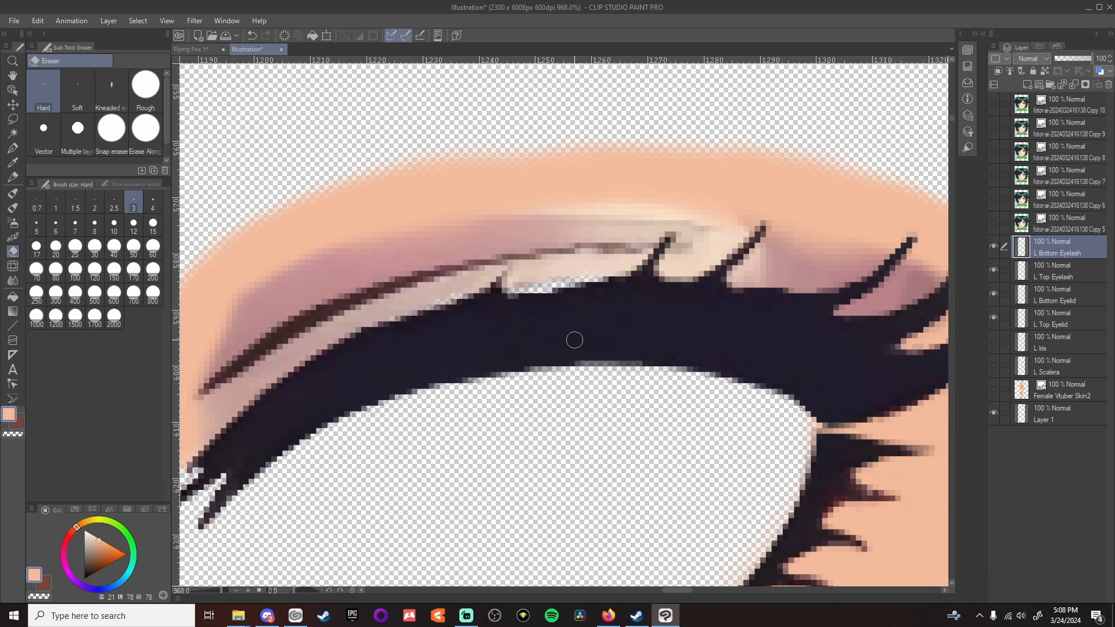
left_click(994, 270)
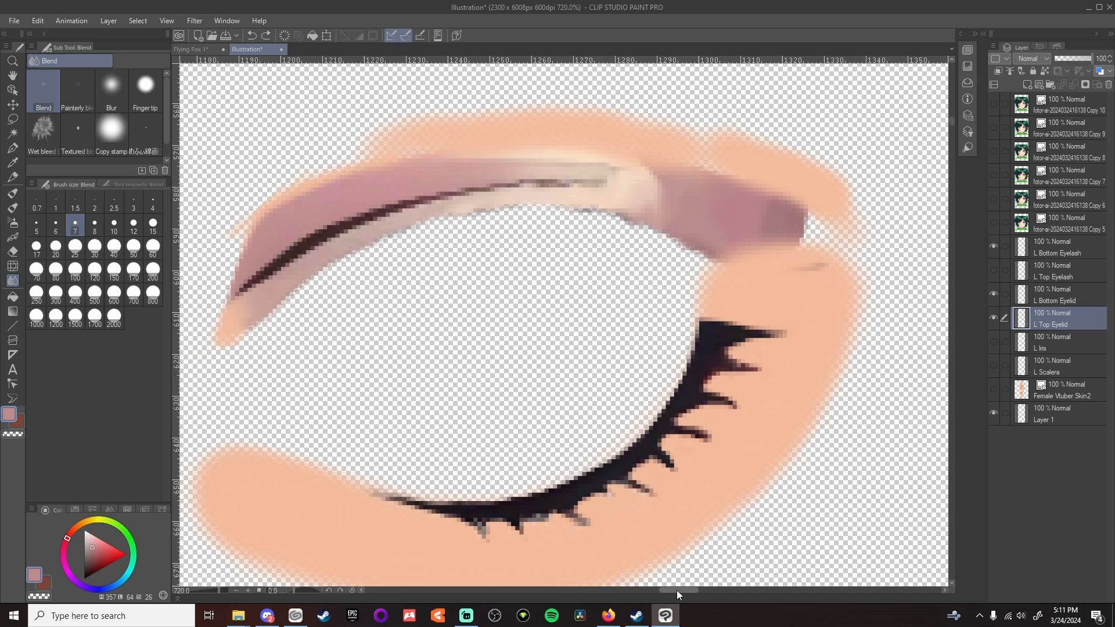
Airbrush an even border of sampled skin tone along the upper and inner edges of the top eyelid at size 8
scroll(720, 191, "up", 3)
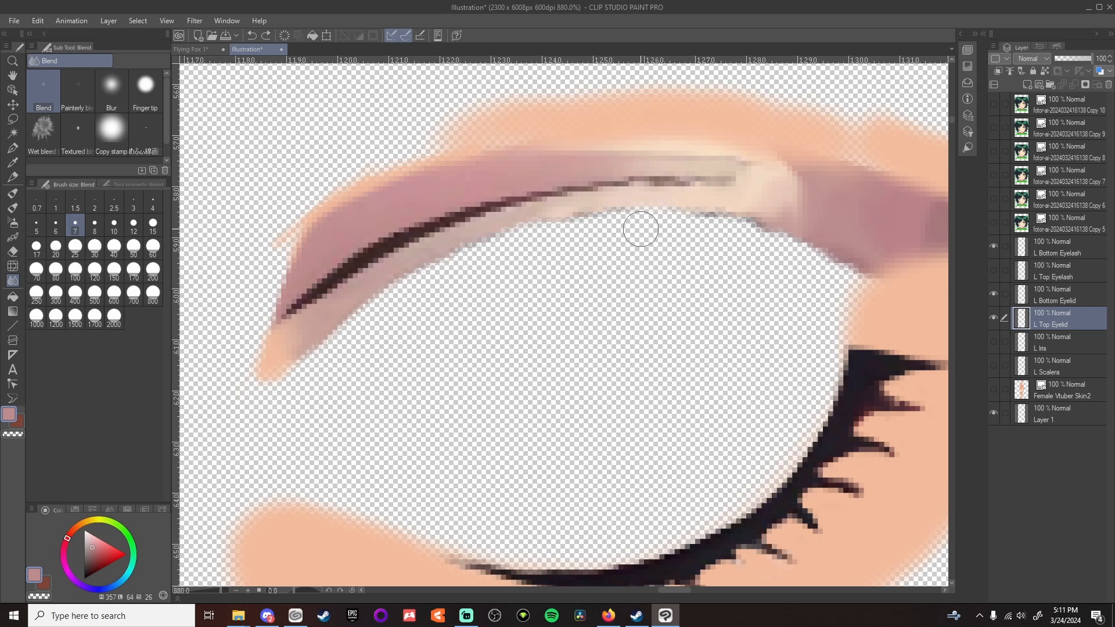
left_click(13, 223)
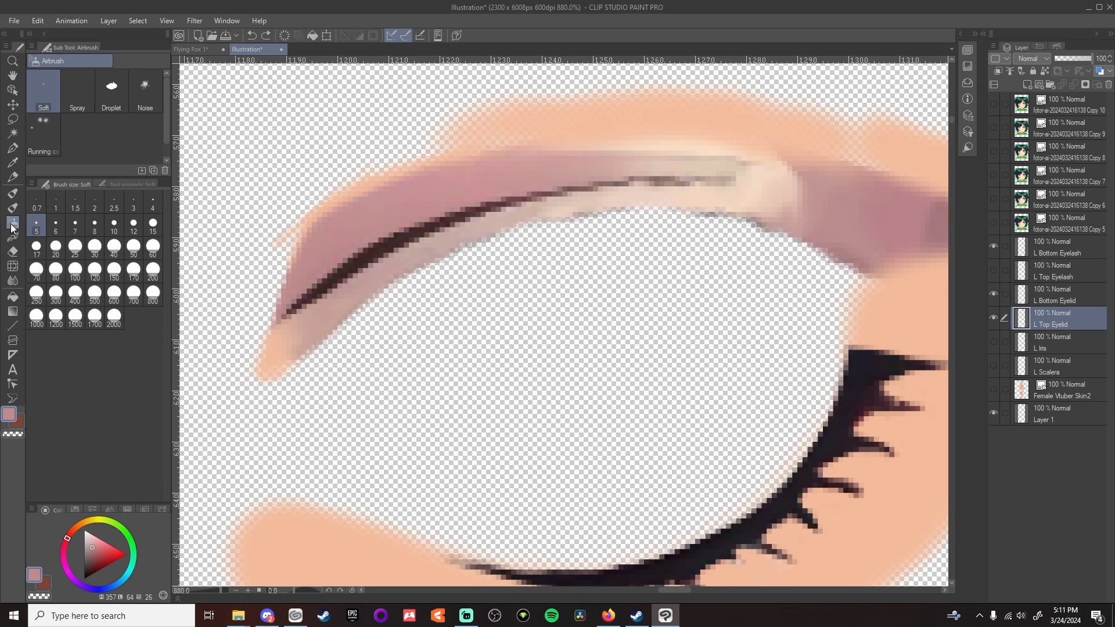
left_click(95, 224)
left_click(598, 114, "alt")
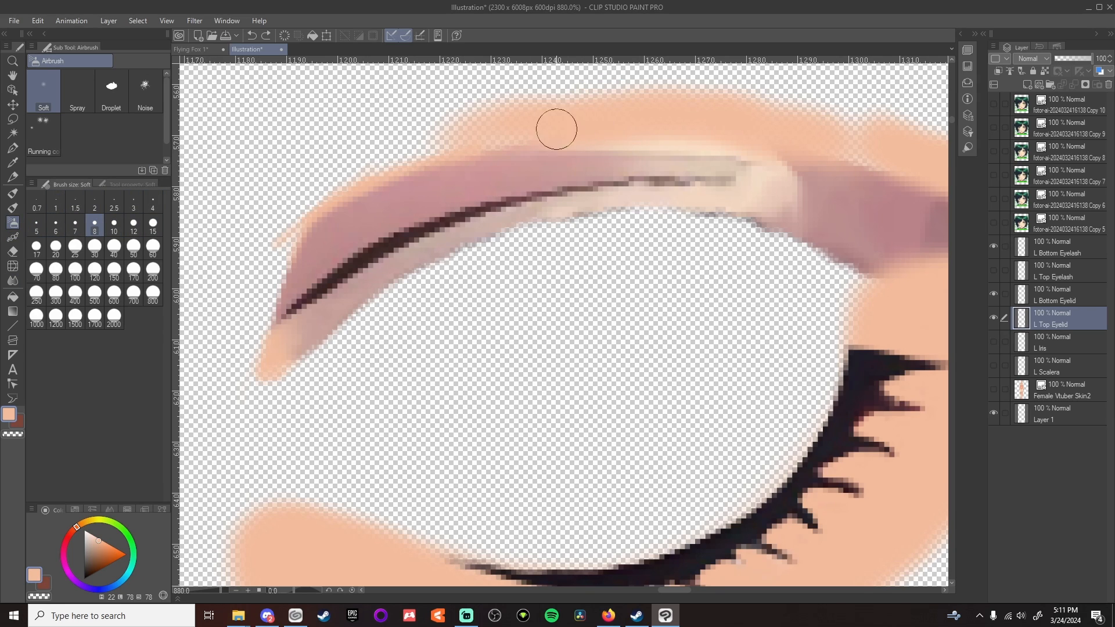
mouse_move(441, 151)
left_mouse_down()
mouse_move(519, 137)
mouse_move(374, 173)
mouse_move(452, 139)
mouse_move(471, 135)
mouse_move(311, 203)
mouse_move(273, 280)
mouse_move(265, 343)
mouse_move(293, 238)
mouse_move(316, 205)
mouse_move(377, 162)
mouse_move(532, 124)
mouse_move(817, 140)
mouse_move(772, 134)
mouse_move(881, 156)
mouse_move(830, 149)
mouse_move(881, 144)
mouse_move(745, 111)
mouse_move(767, 113)
left_mouse_up()
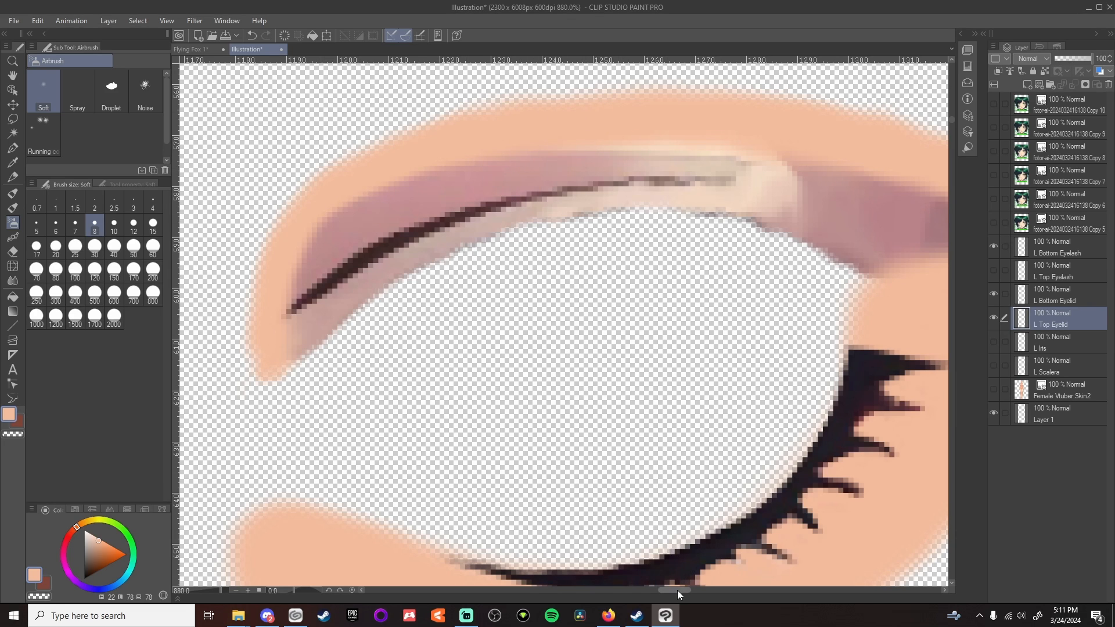
Fill the top eyelid's outer corner with skin tone and move the L Top Eyelid layer above L Bottom Eyelid
left_click_drag(677, 590, 690, 591)
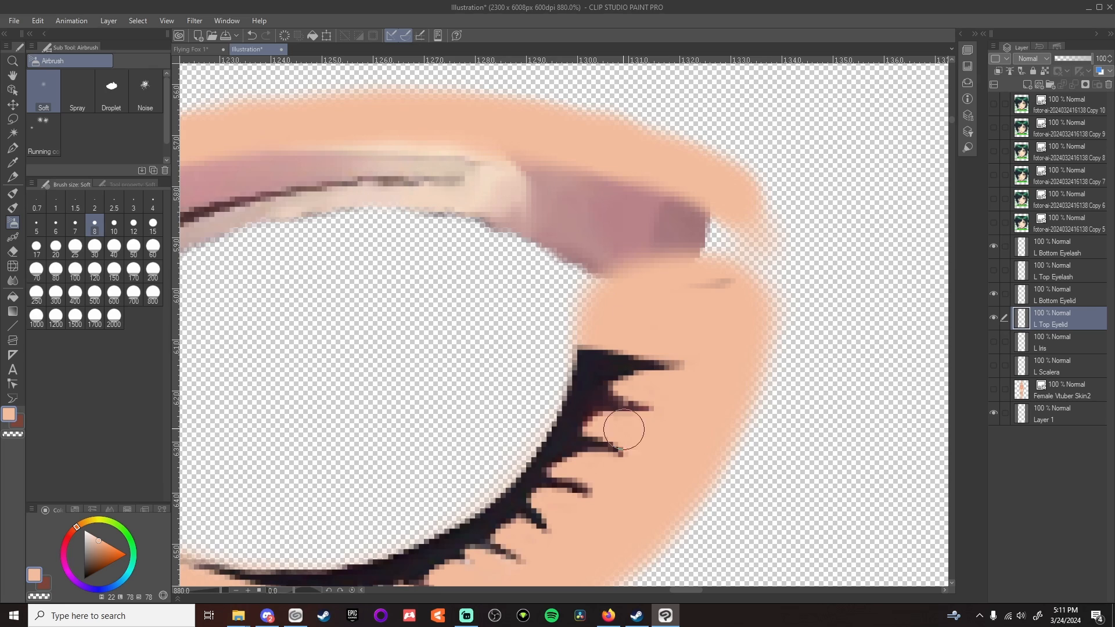
mouse_move(720, 213)
left_mouse_down()
mouse_move(729, 237)
mouse_move(722, 254)
mouse_move(713, 239)
mouse_move(736, 246)
mouse_move(718, 251)
mouse_move(725, 226)
mouse_move(709, 262)
mouse_move(682, 277)
mouse_move(710, 269)
mouse_move(711, 252)
mouse_move(741, 227)
mouse_move(723, 272)
mouse_move(750, 207)
mouse_move(760, 244)
mouse_move(729, 261)
mouse_move(722, 239)
left_mouse_up()
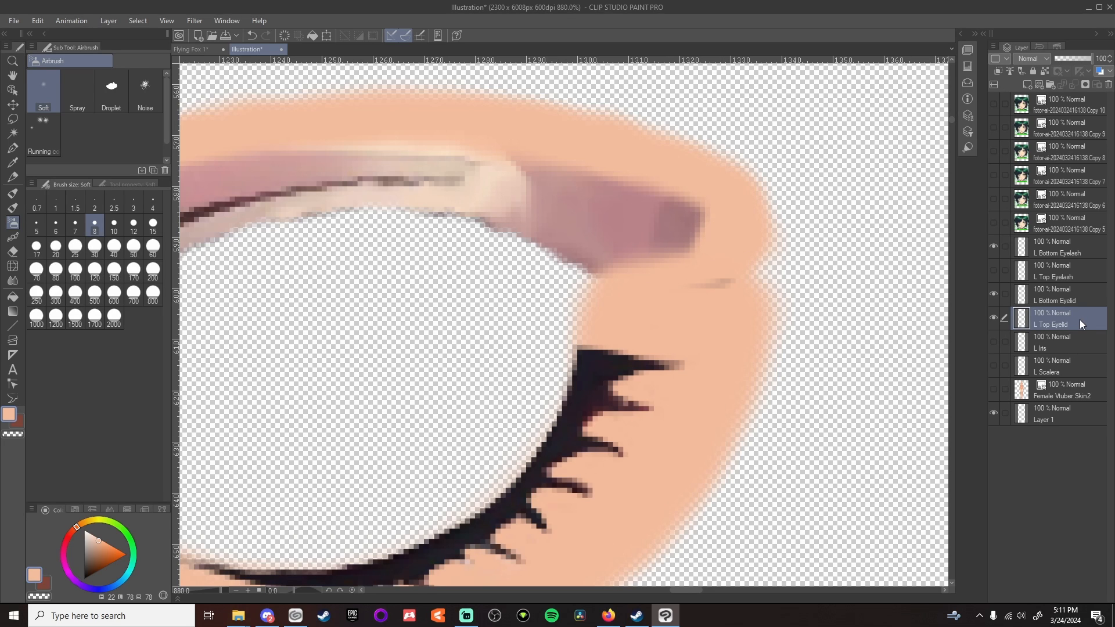
left_click_drag(1079, 320, 1084, 284)
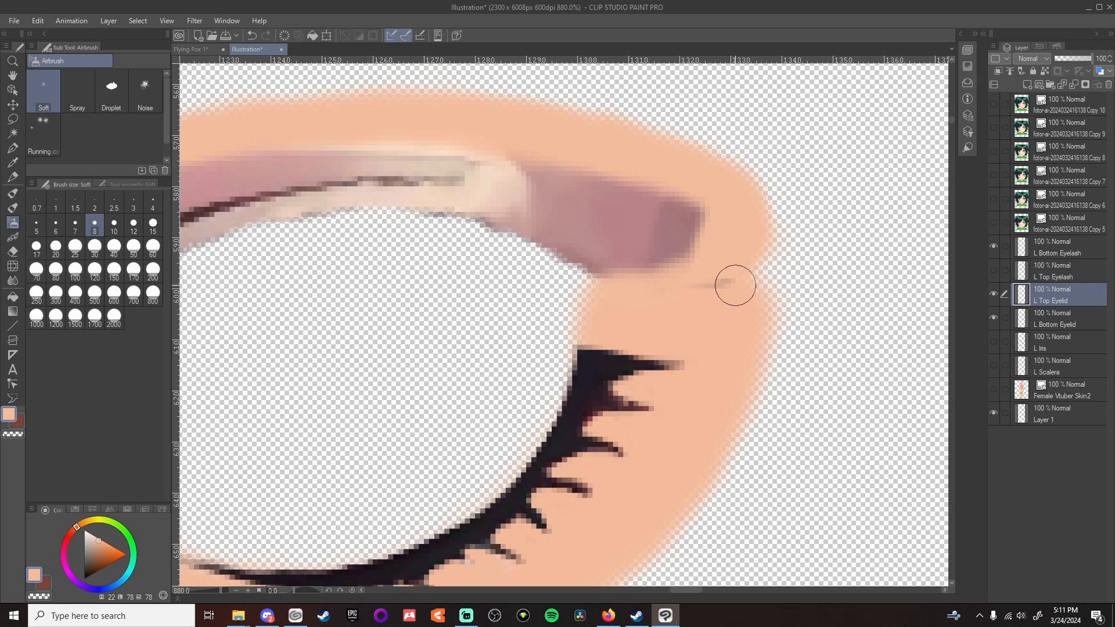
Extend and soften the top eyelid's lower edge with the airbrush, sampling the adjacent pink, cream and mauve shades along it
left_click_drag(694, 588, 688, 590)
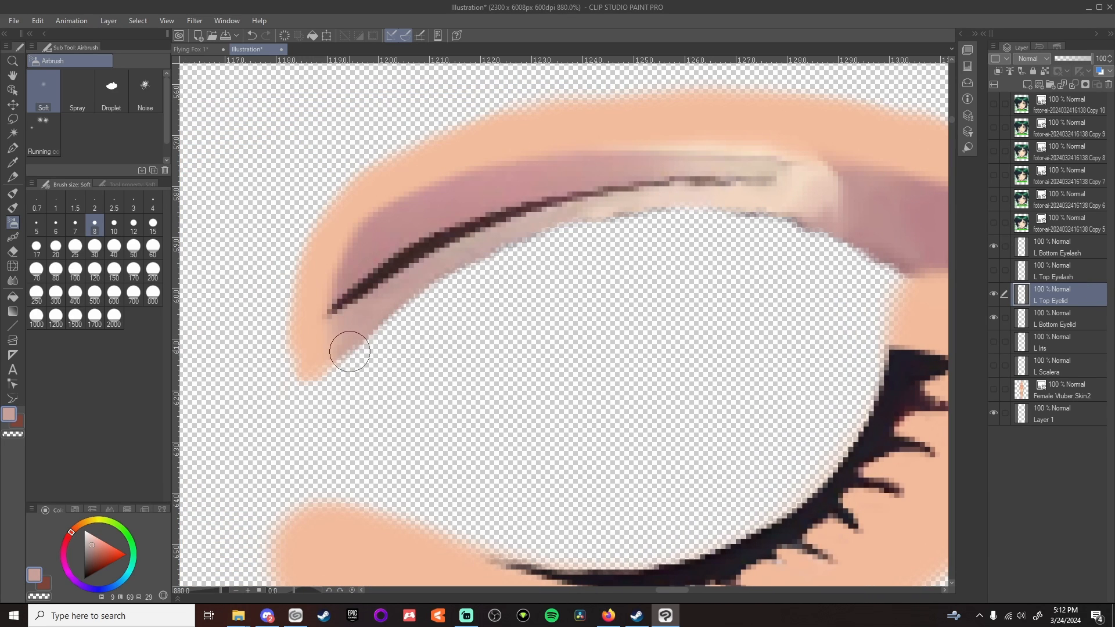
mouse_move(349, 352)
left_mouse_down()
mouse_move(460, 265)
mouse_move(418, 291)
mouse_move(537, 238)
mouse_move(453, 272)
mouse_move(364, 328)
mouse_move(481, 253)
mouse_move(623, 215)
mouse_move(586, 210)
mouse_move(612, 207)
mouse_move(554, 224)
mouse_move(643, 206)
mouse_move(804, 212)
left_mouse_up()
left_click(610, 203, "alt")
left_click(760, 205, "alt")
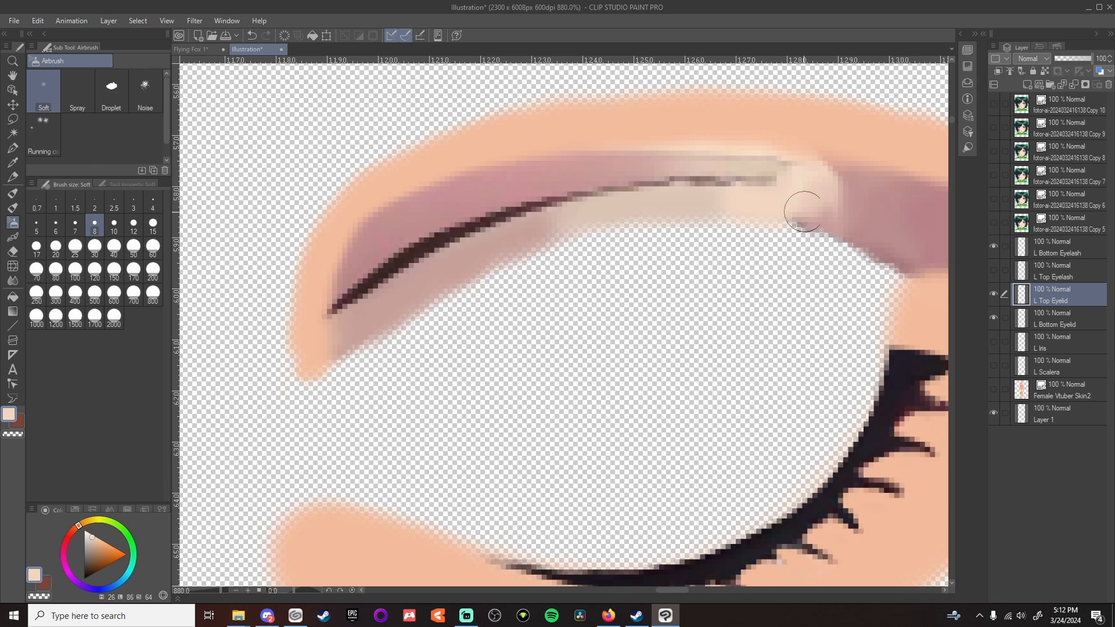
left_click(876, 234, "alt")
mouse_move(853, 241)
left_mouse_down()
mouse_move(779, 221)
mouse_move(869, 250)
left_mouse_up()
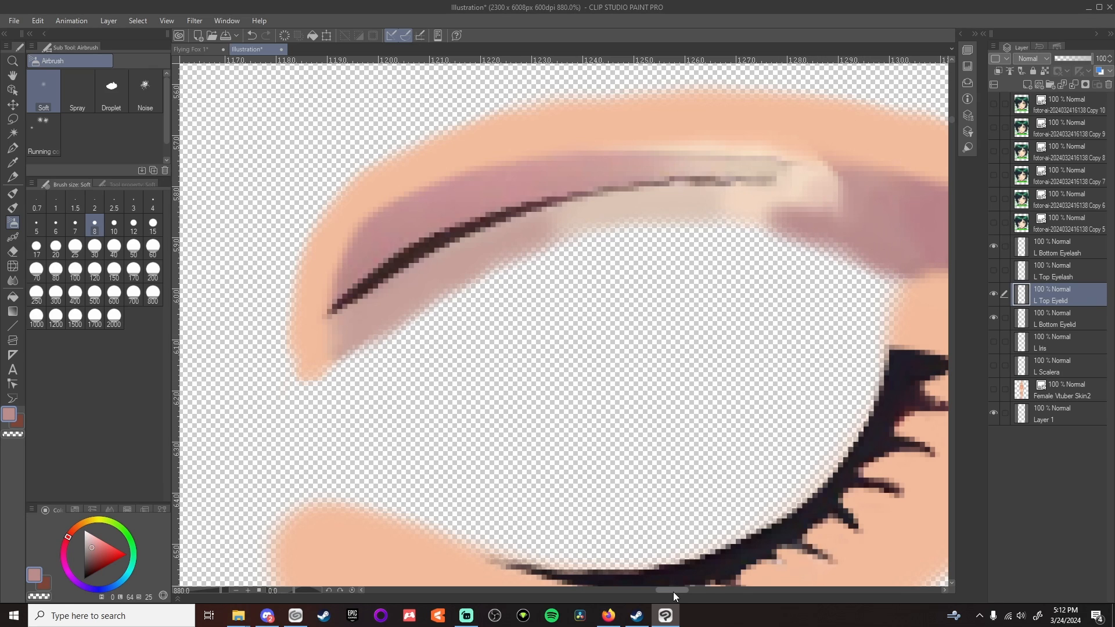
Smooth the transition between the cream highlight and the outer mauve eyeshadow with the Blend tool at size 10
left_click_drag(674, 591, 685, 590)
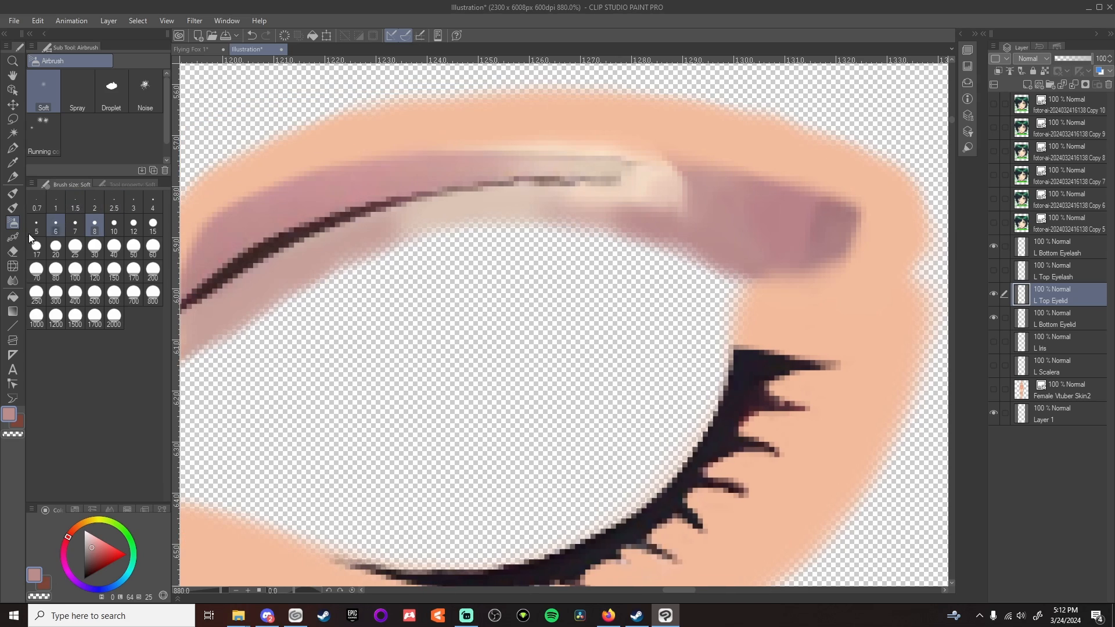
left_click(13, 282)
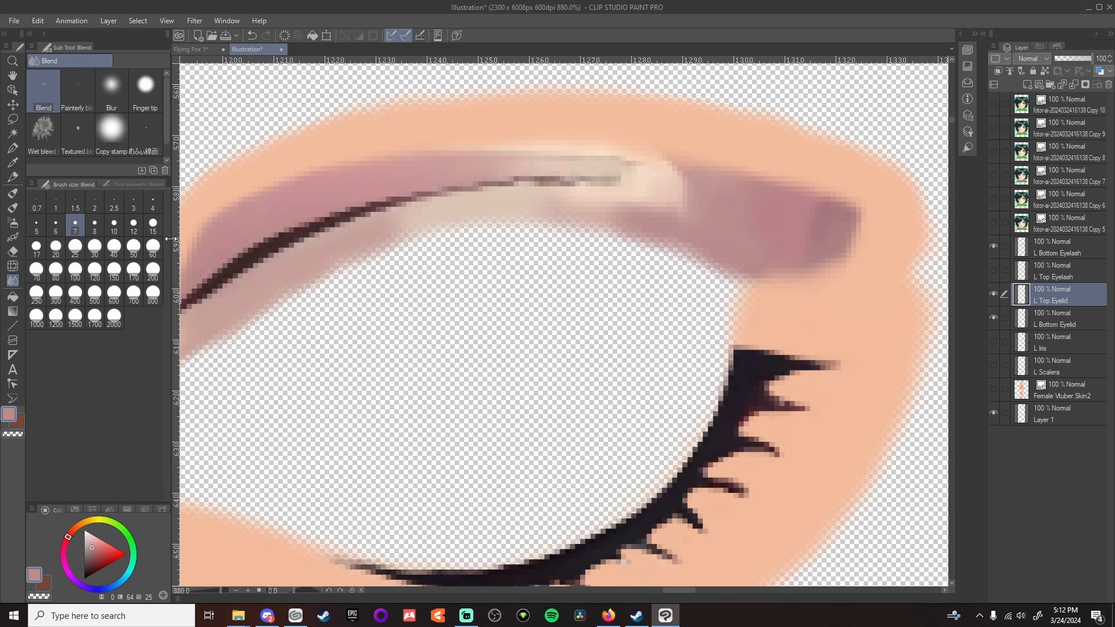
left_click(114, 225)
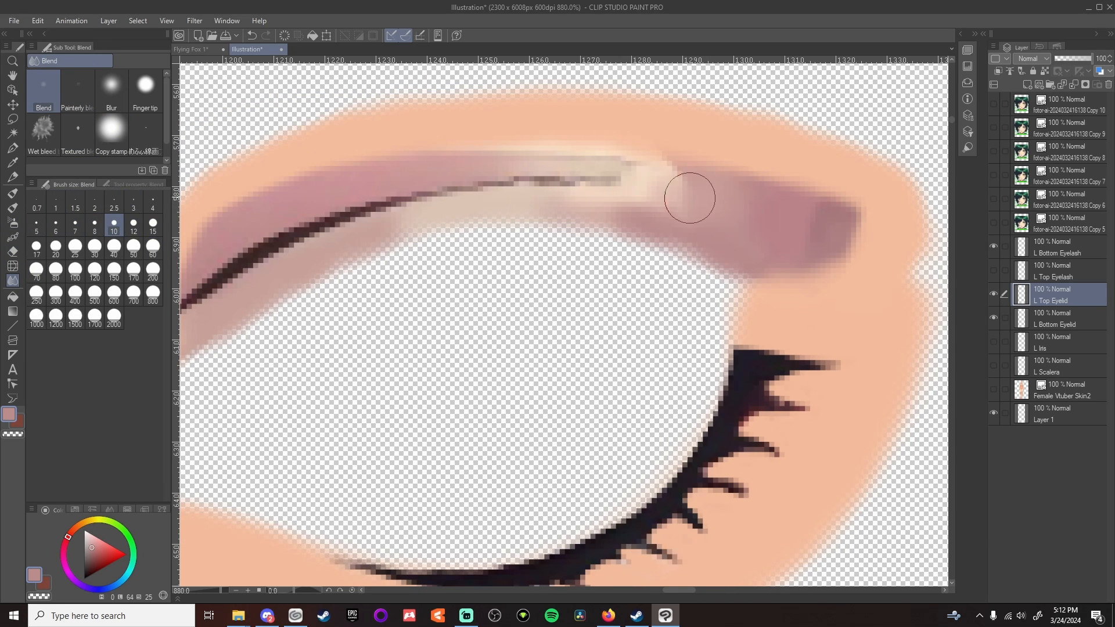
mouse_move(690, 198)
left_mouse_down()
mouse_move(799, 223)
mouse_move(660, 188)
left_mouse_up()
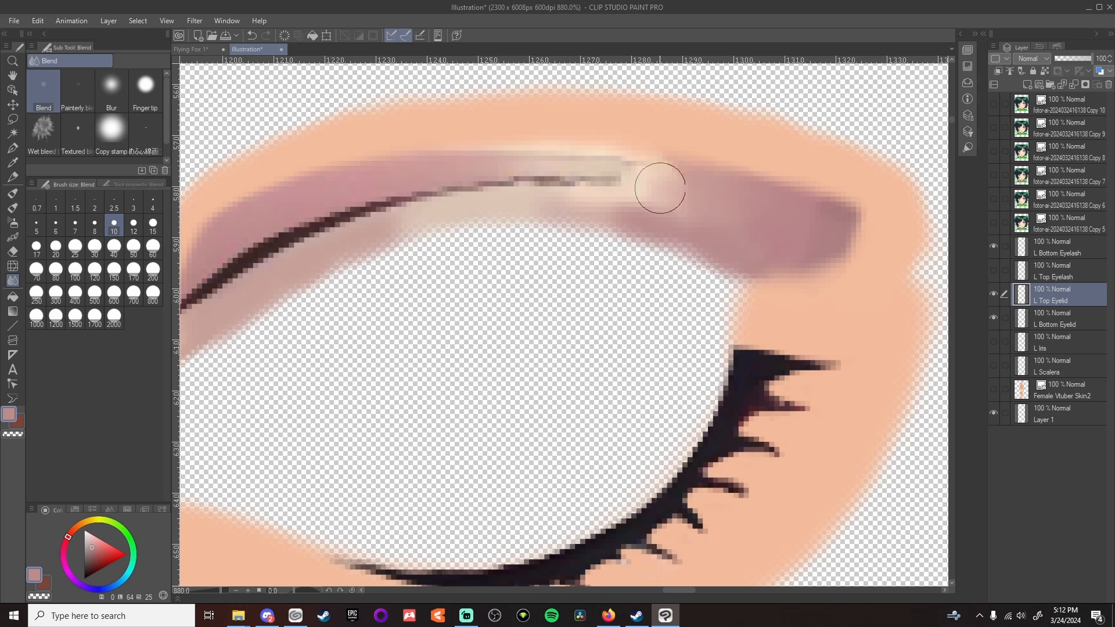
Show the L Top Eyelash, L Iris and L Scalera layers again to view the whole left eye
scroll(634, 206, "down", 3)
left_click(993, 270)
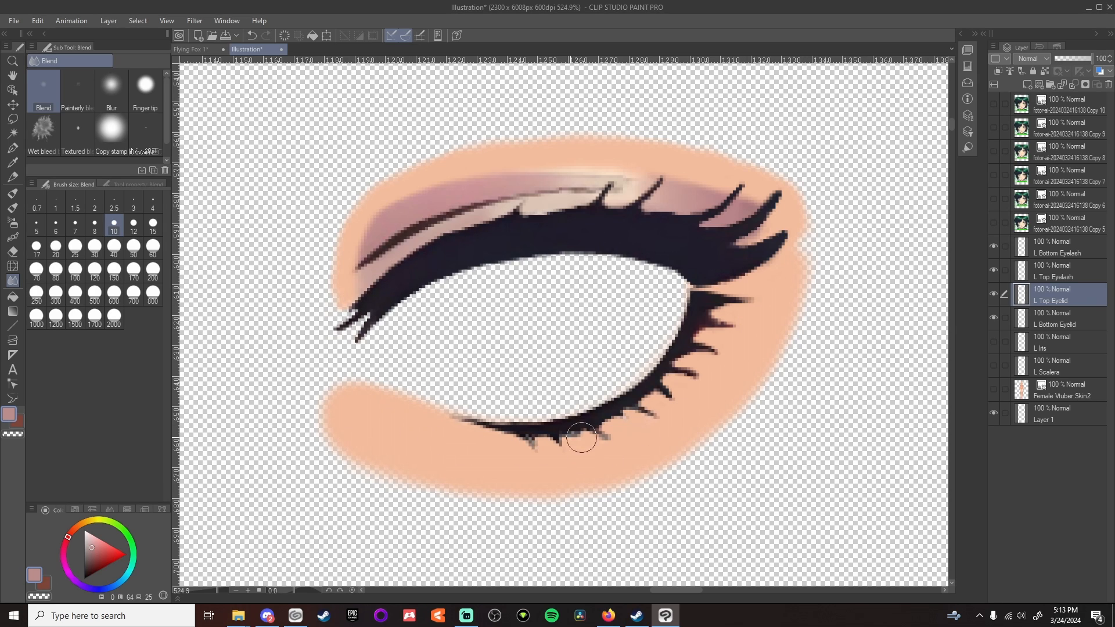
left_click(993, 342)
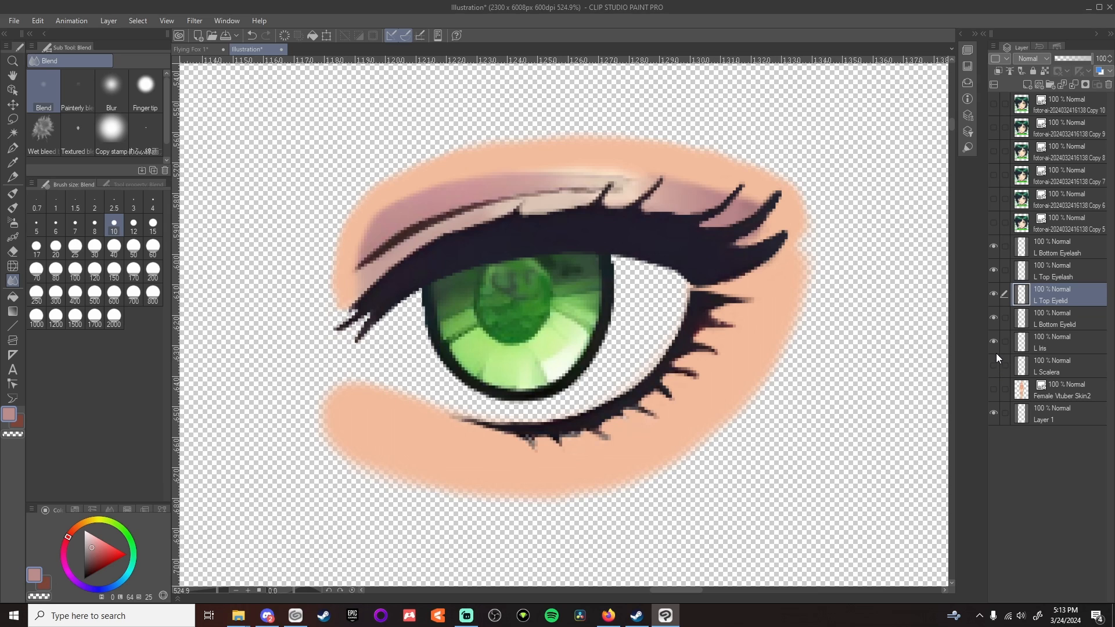
left_click(994, 365)
scroll(761, 380, "down", 3)
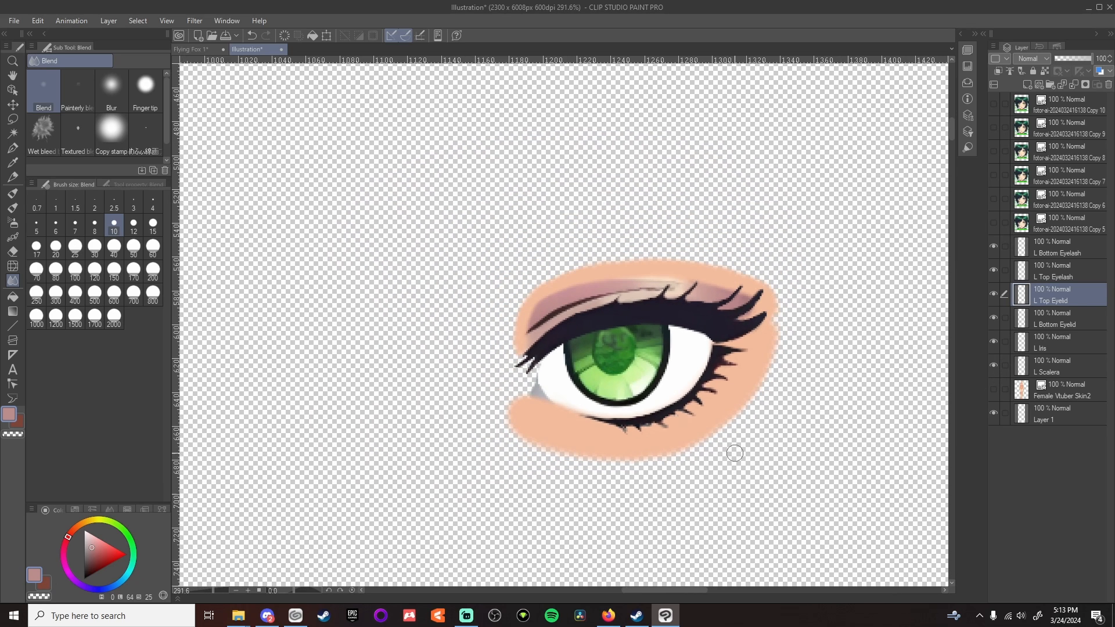
left_click_drag(671, 590, 693, 591)
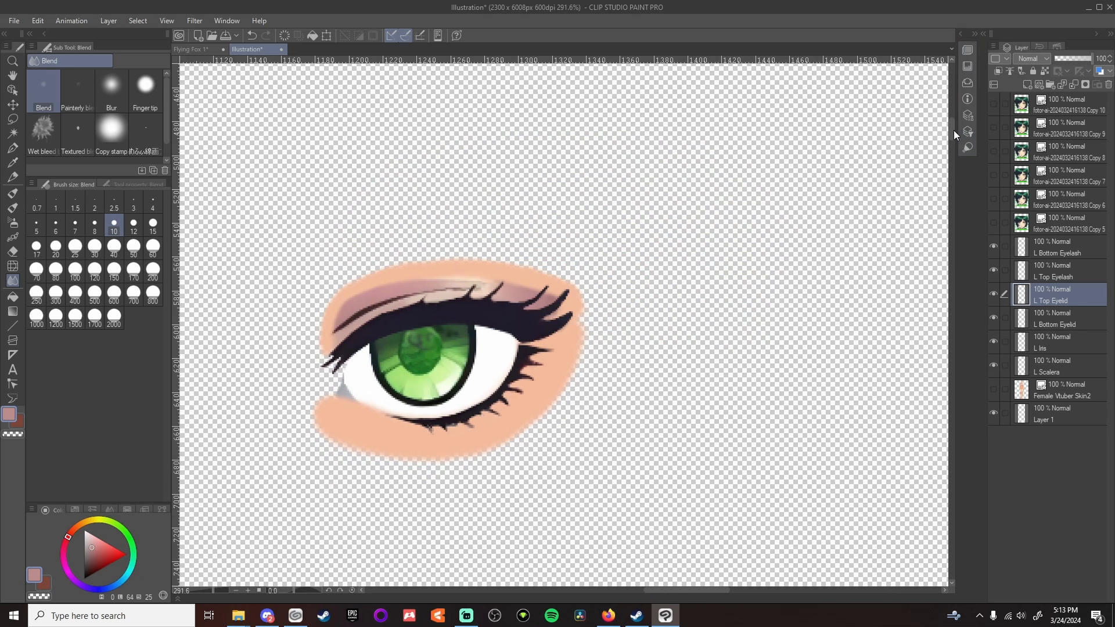
Briefly show the Copy 5 reference image to compare its left eye with the separated eye layers
mouse_move(953, 131)
left_mouse_down()
mouse_move(952, 145)
mouse_move(952, 130)
left_mouse_up()
left_click_drag(692, 592, 675, 592)
left_click(1068, 252)
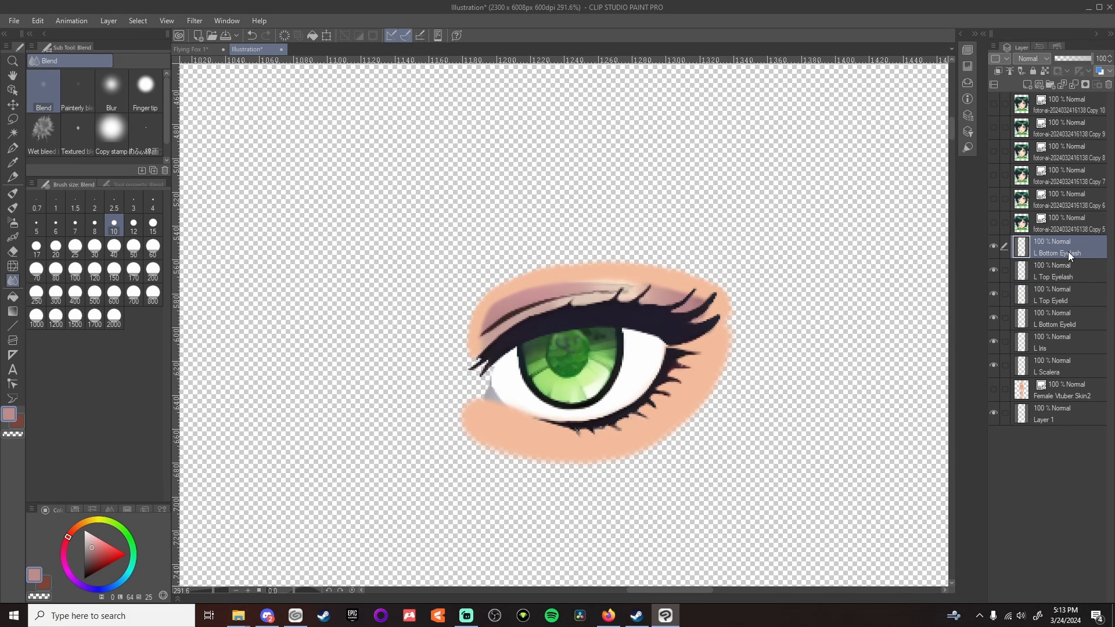
left_click(992, 224)
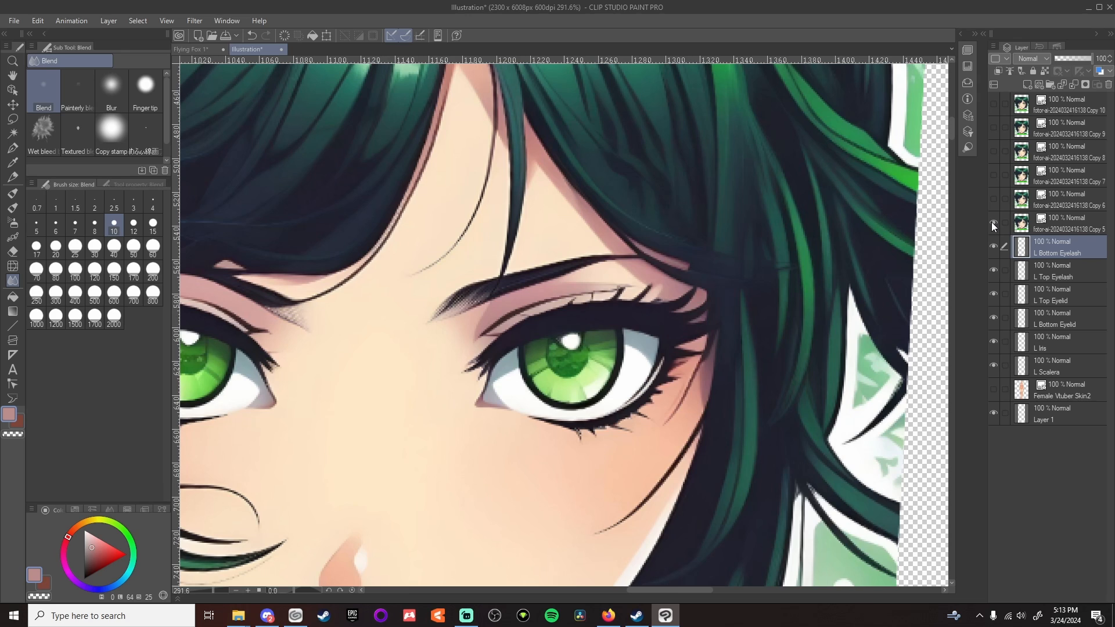
left_click(991, 222)
scroll(733, 323, "down", 3)
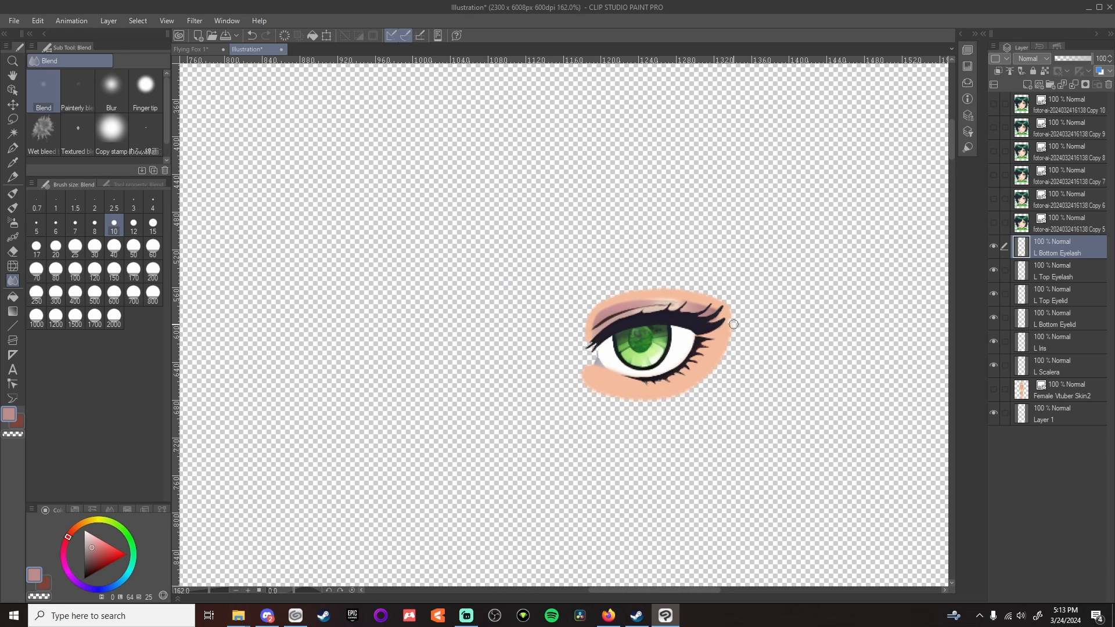
scroll(734, 323, "up", 4)
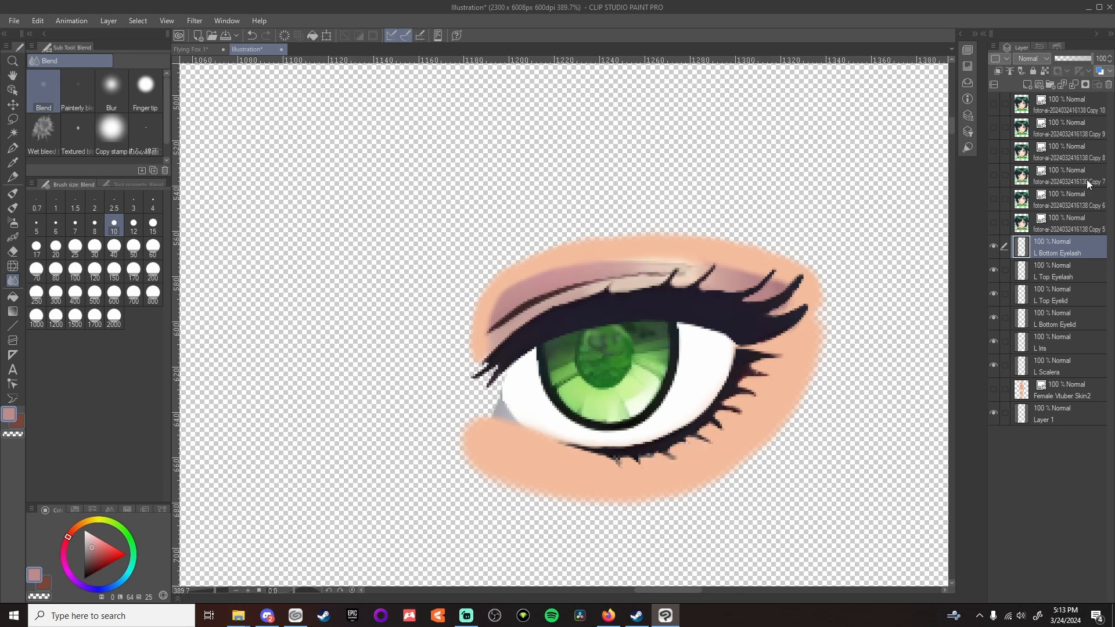
Add a raster layer named Pupil and stamp a round pupil on the iris in the eyelash colour with the G-pen at size 20
right_click(1073, 245)
left_click(1024, 255)
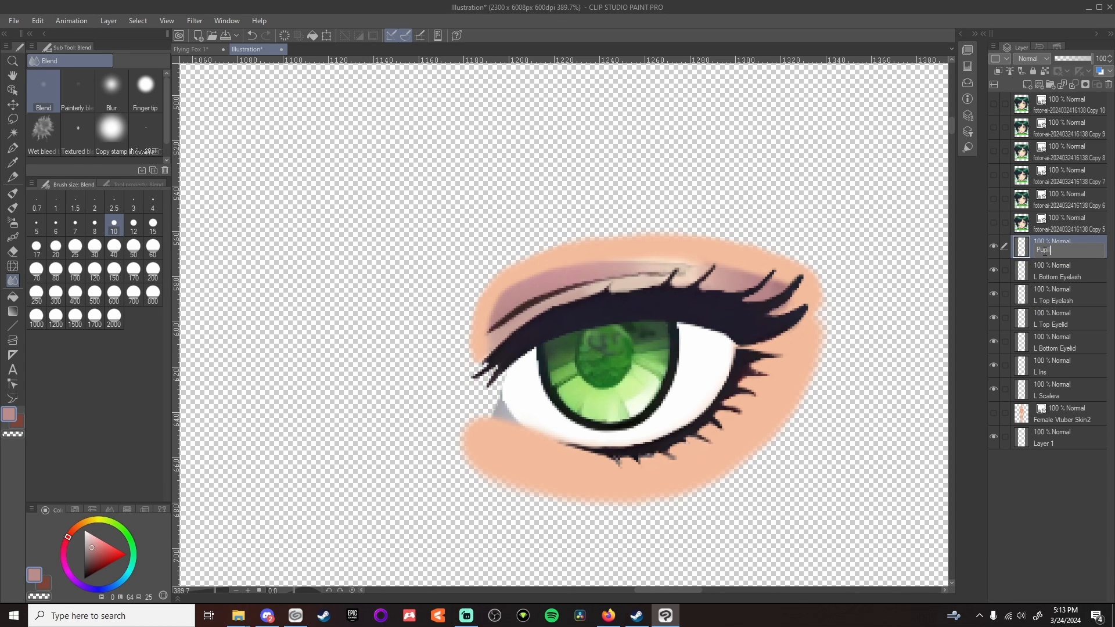
left_click(649, 300, "alt")
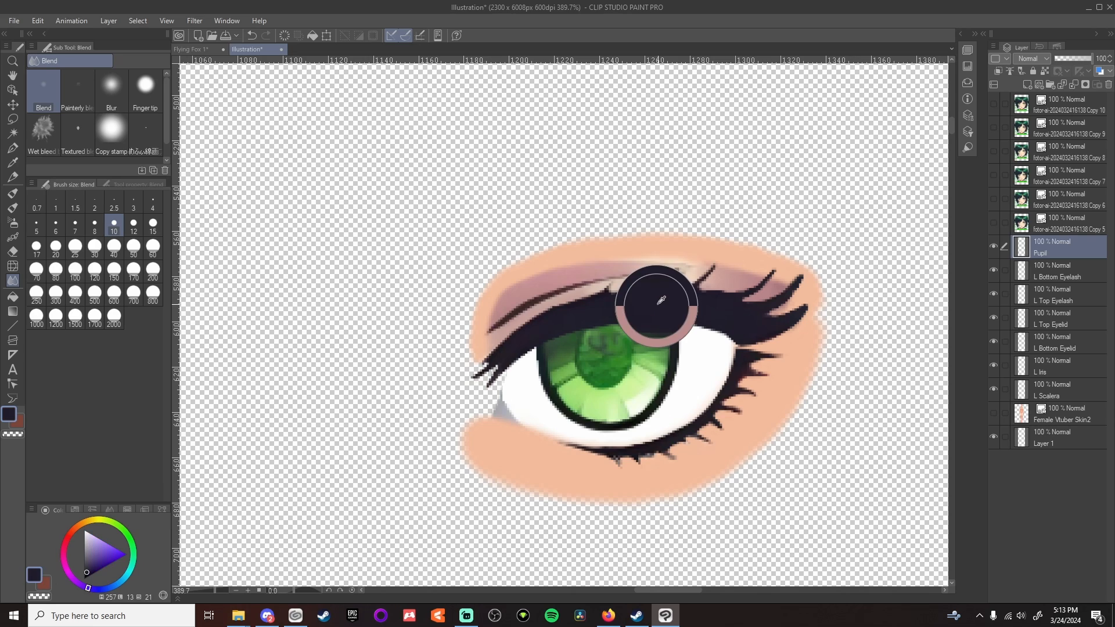
left_click(75, 244)
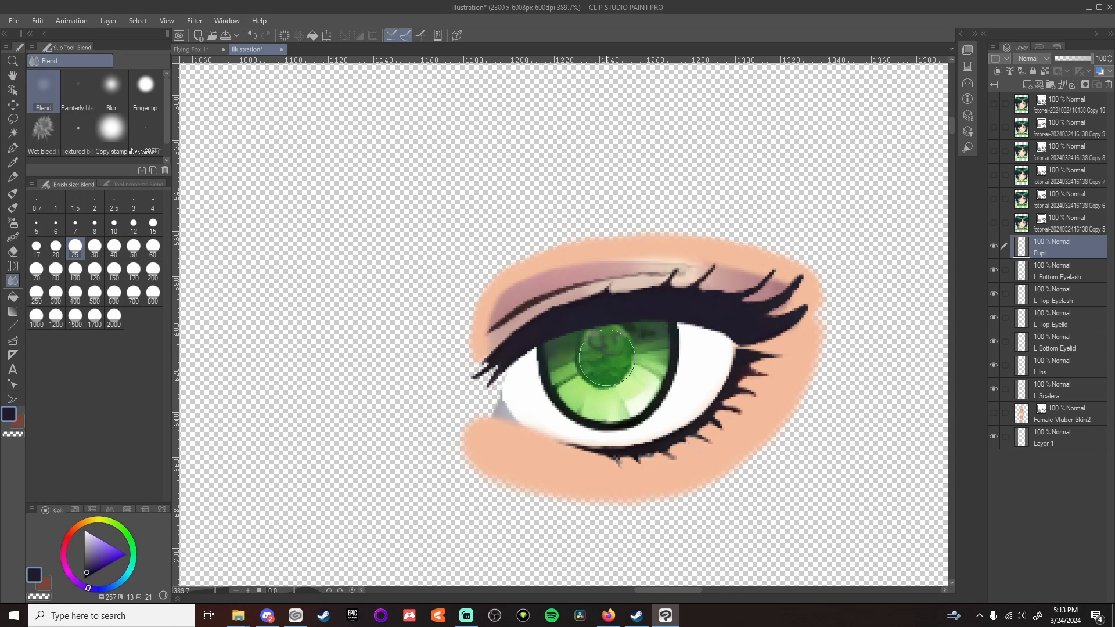
left_click(12, 147)
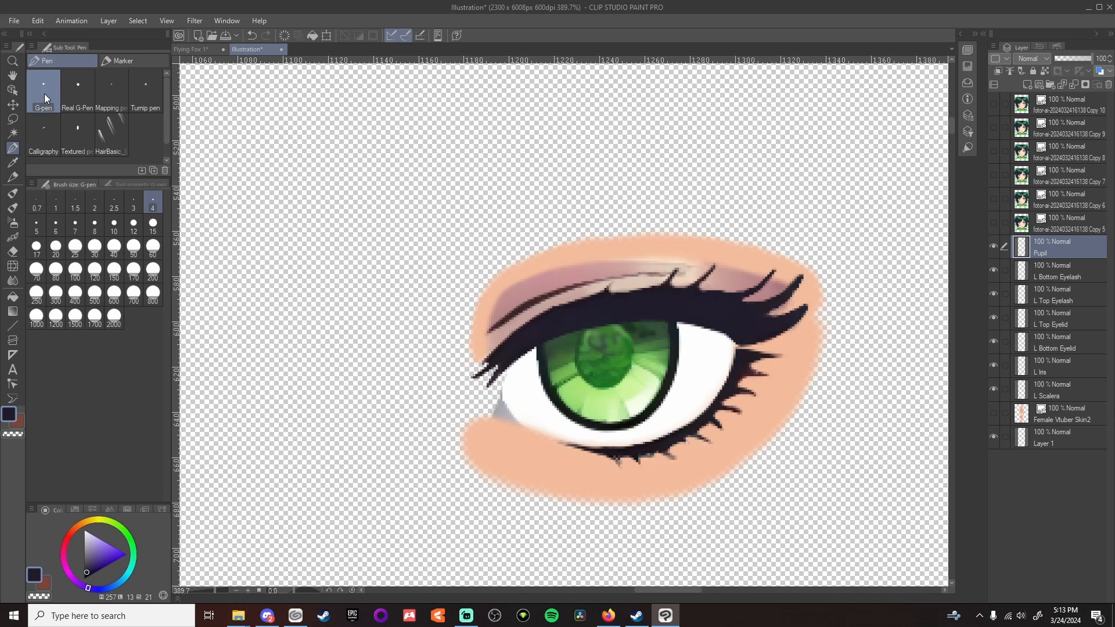
left_click(75, 244)
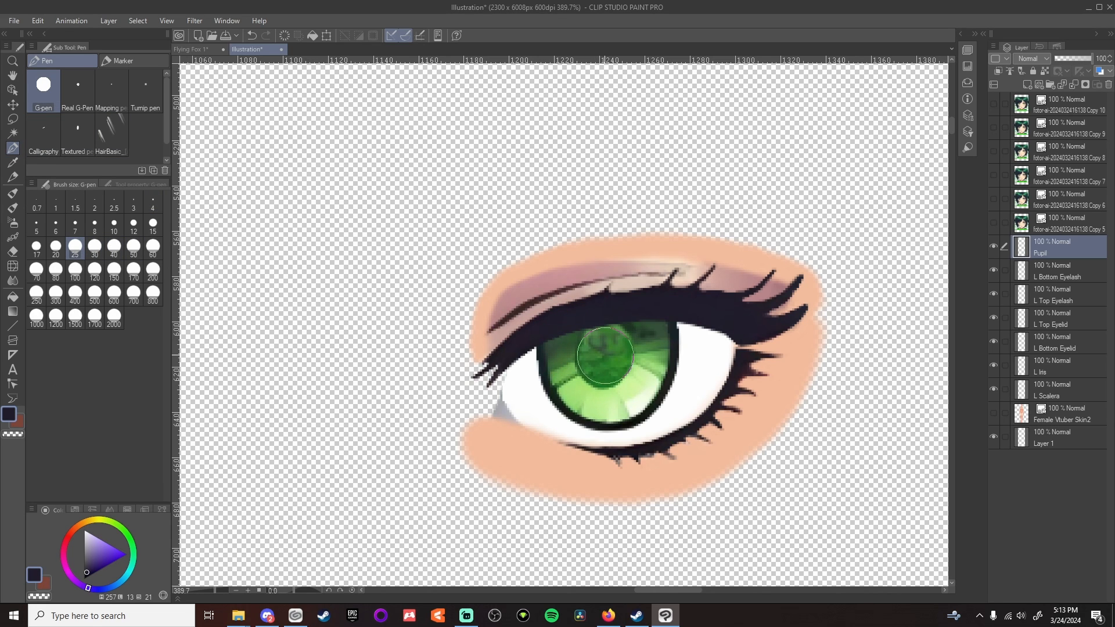
left_click(55, 246)
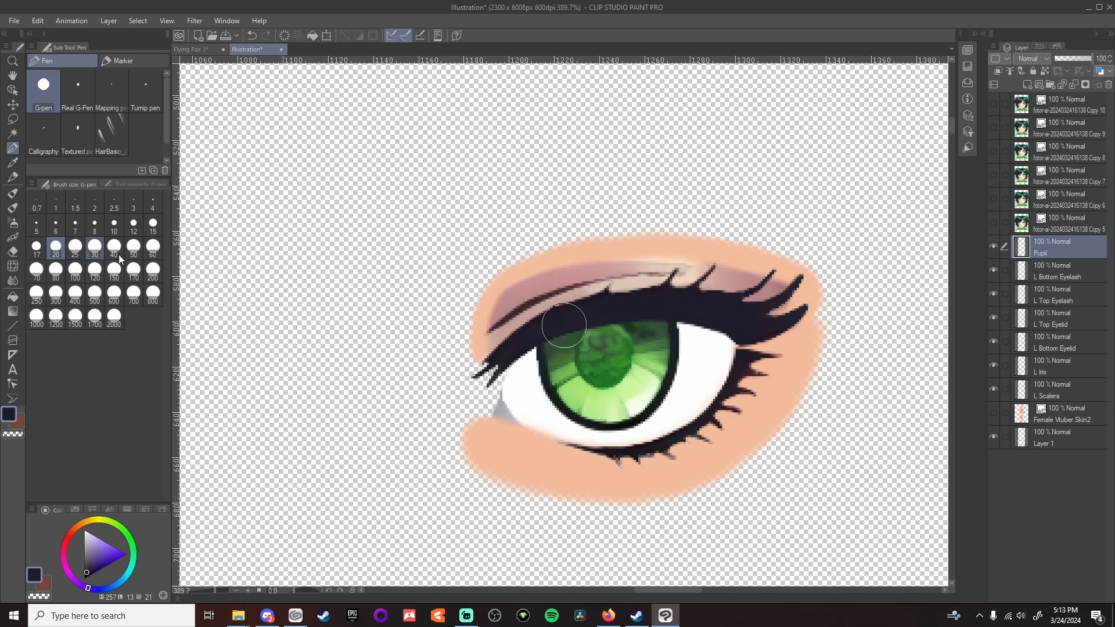
left_click(605, 353)
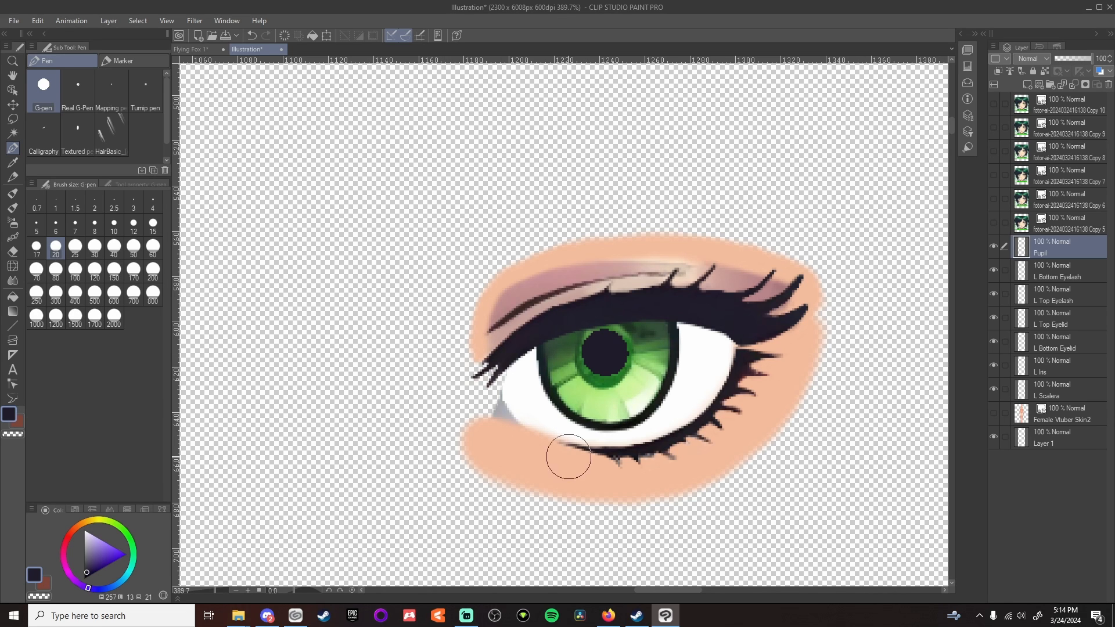
Smooth the pupil's jagged edge with the Soft airbrush at sizes 20 and 2.5
left_click(15, 224)
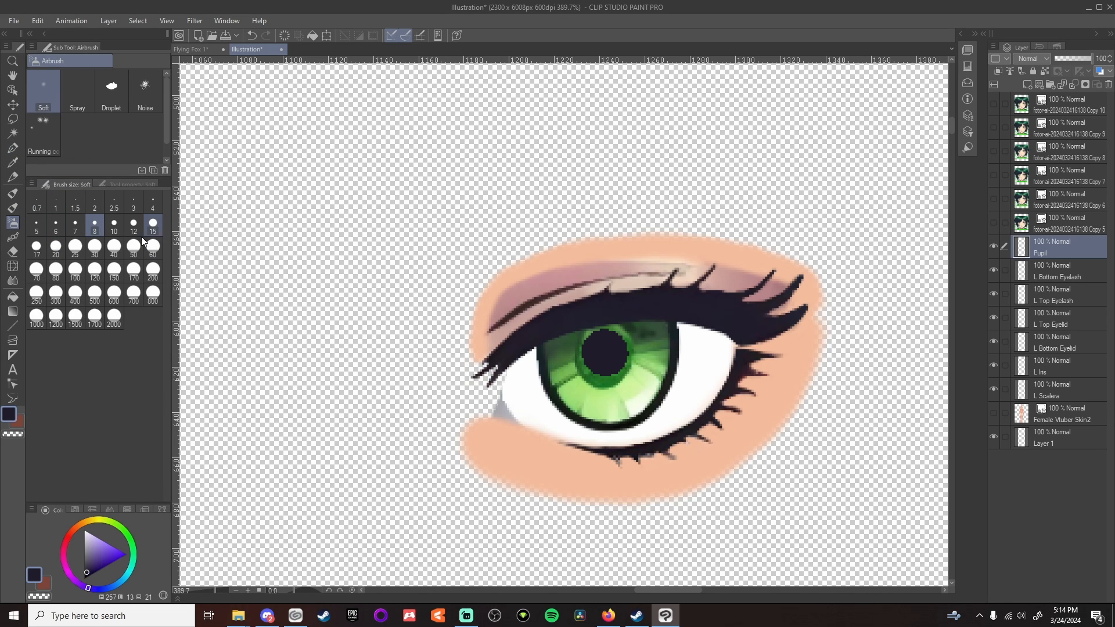
left_click(56, 249)
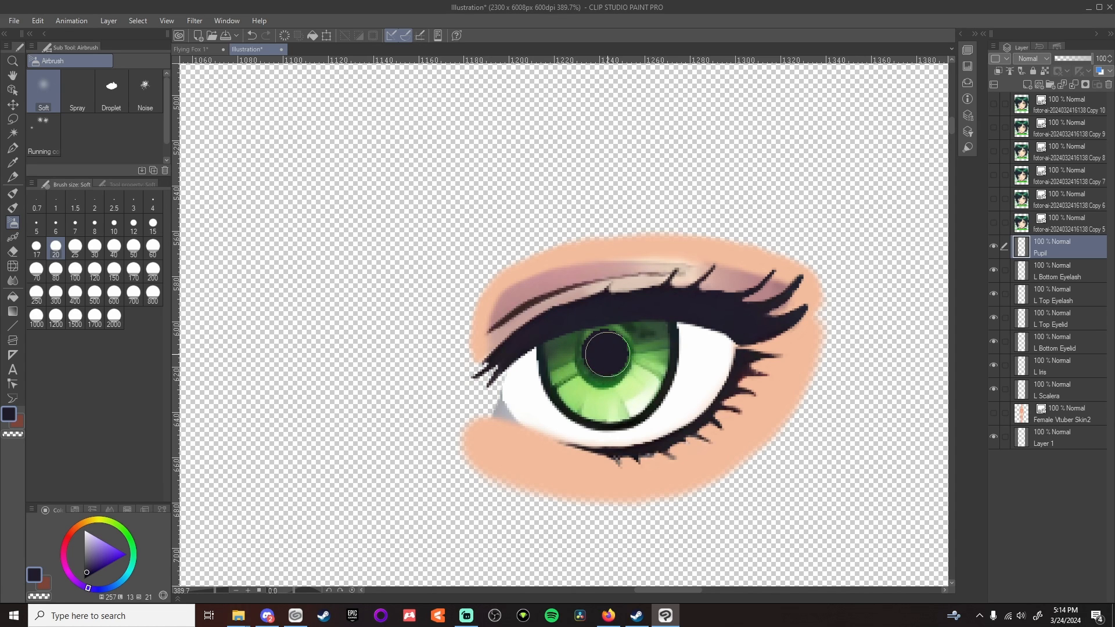
left_click(113, 202)
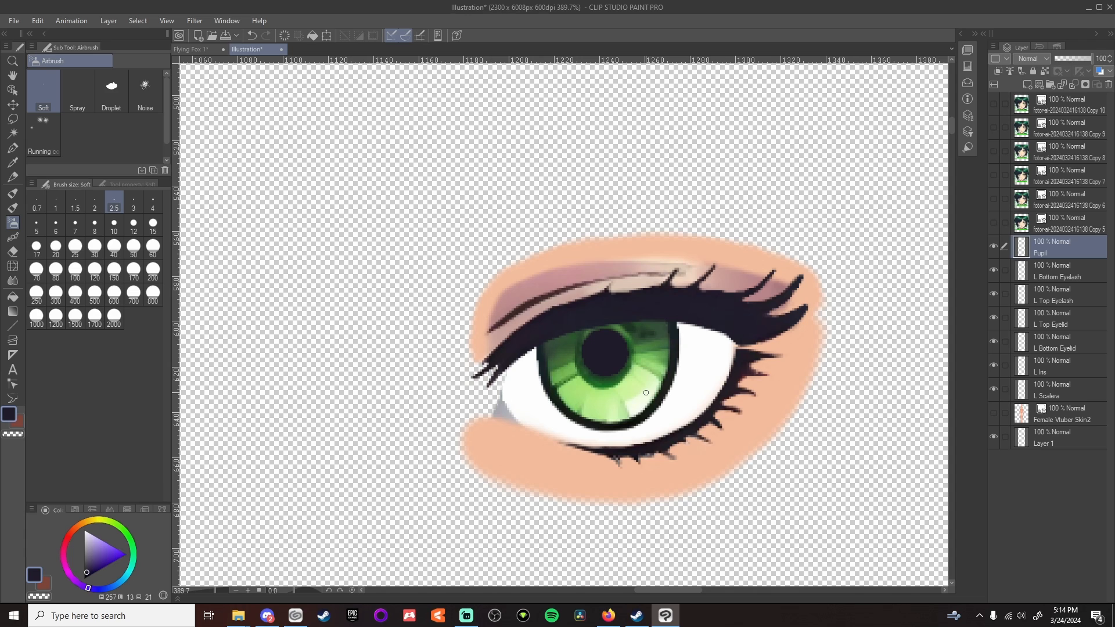
scroll(697, 377, "down", 3)
scroll(754, 348, "up", 4)
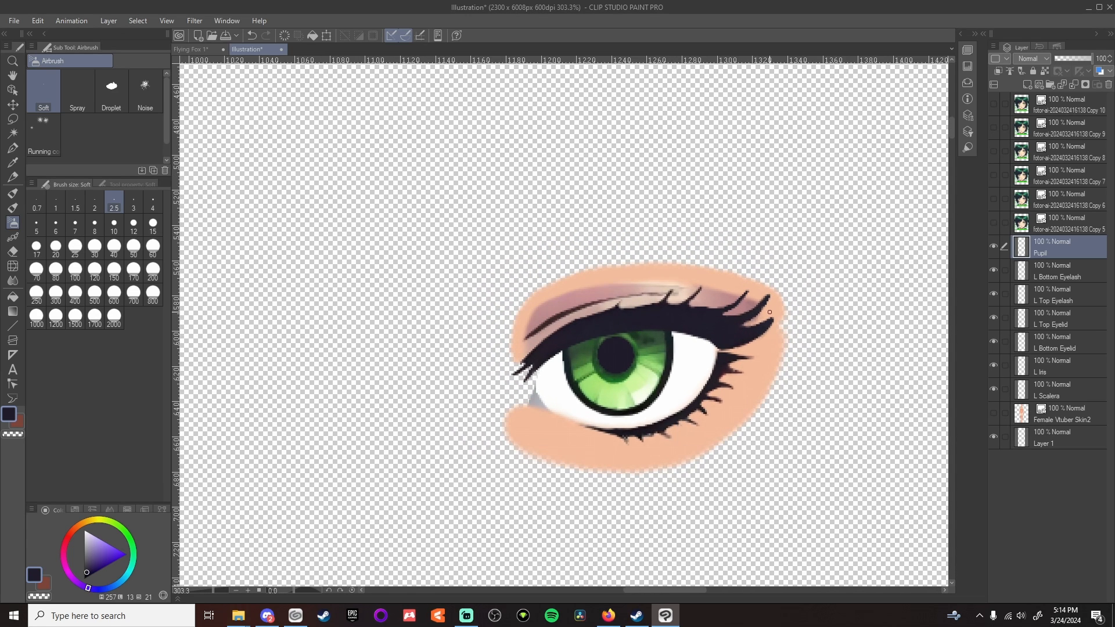
scroll(670, 591, "right", 2)
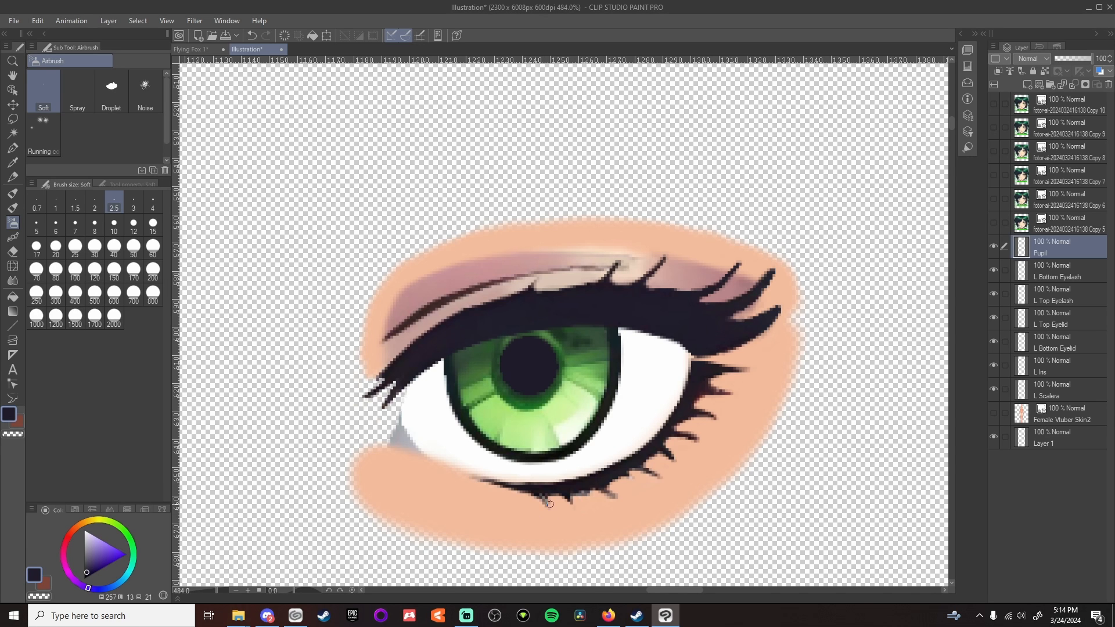
scroll(545, 499, "up", 1)
scroll(544, 499, "up", 1)
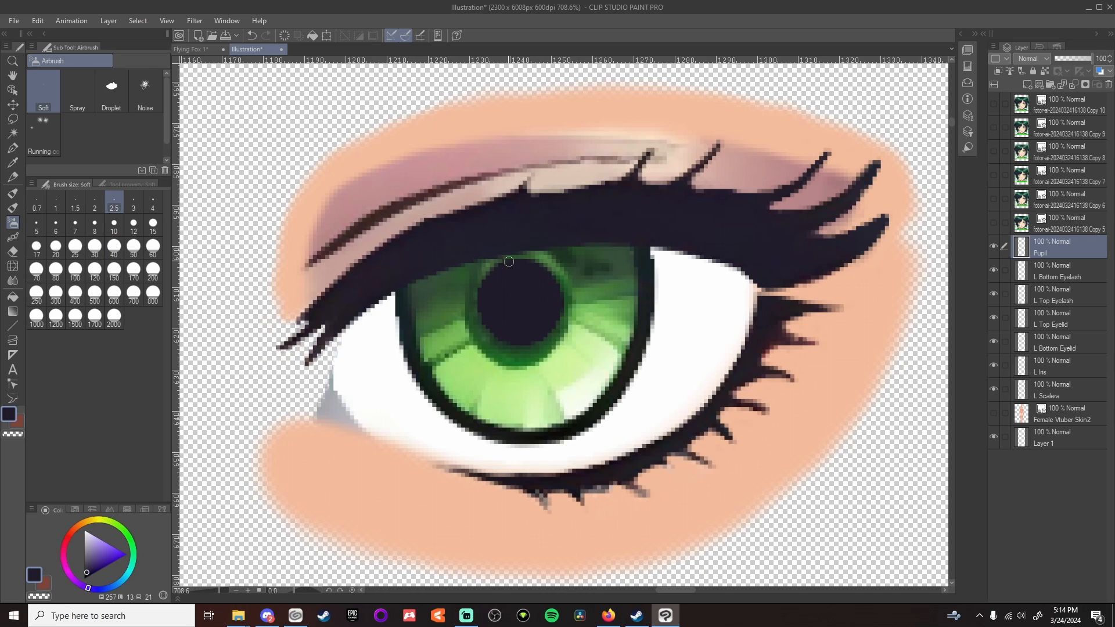
Create a raster layer named L Eye Highlight above the Pupil layer and rename Pupil as L Pupil
right_click(1057, 249)
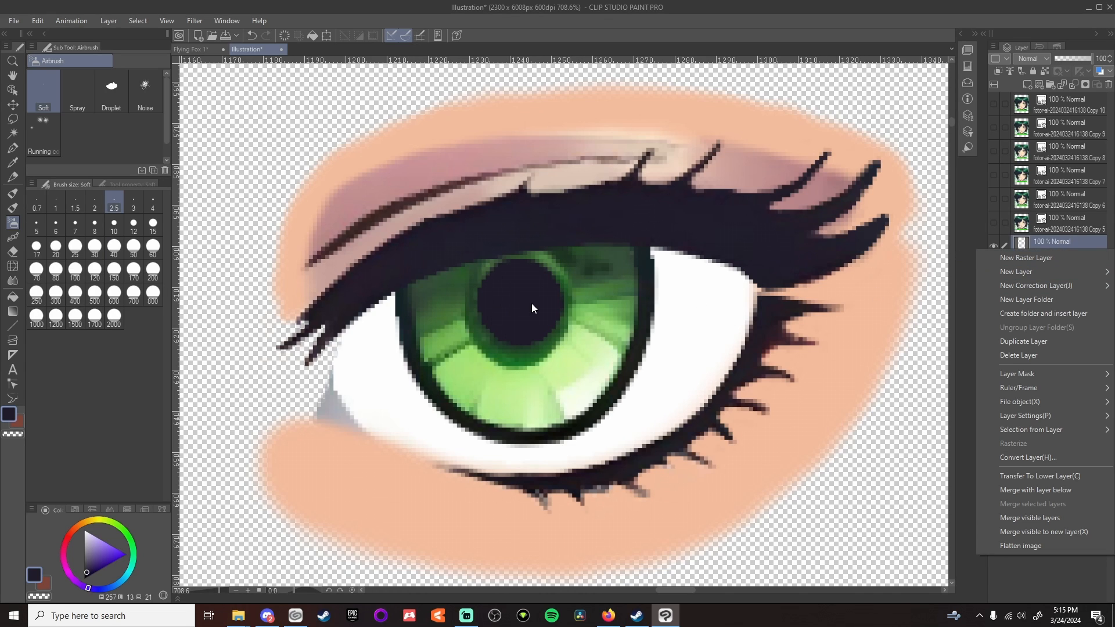
mouse_move(1051, 269)
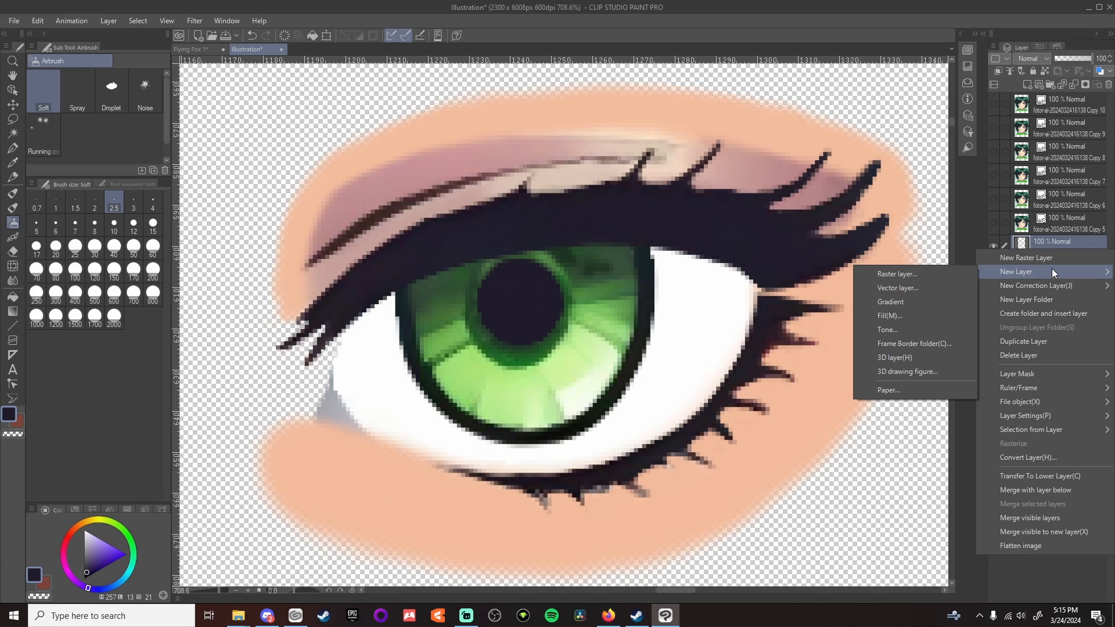
left_click(1026, 259)
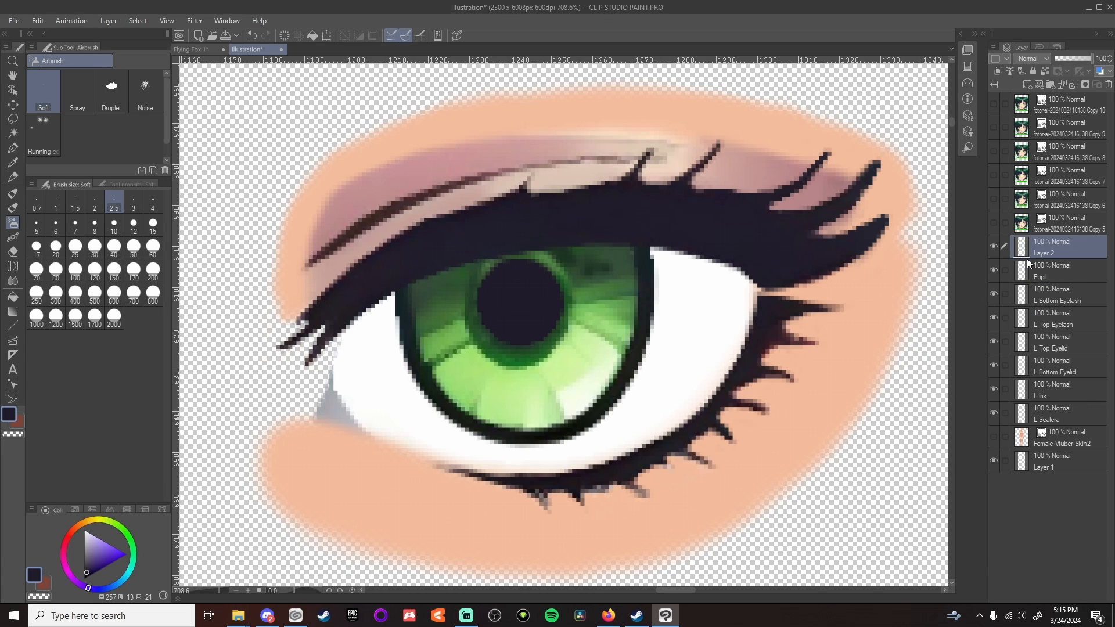
double_click(1044, 254)
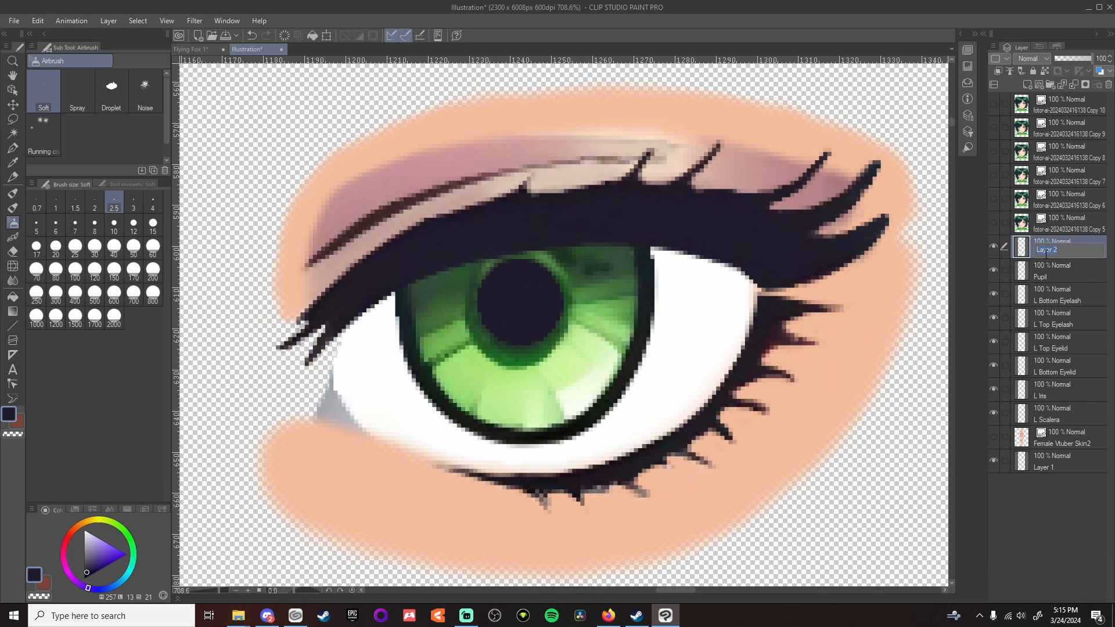
type("L Eye Highlight")
double_click(1040, 275)
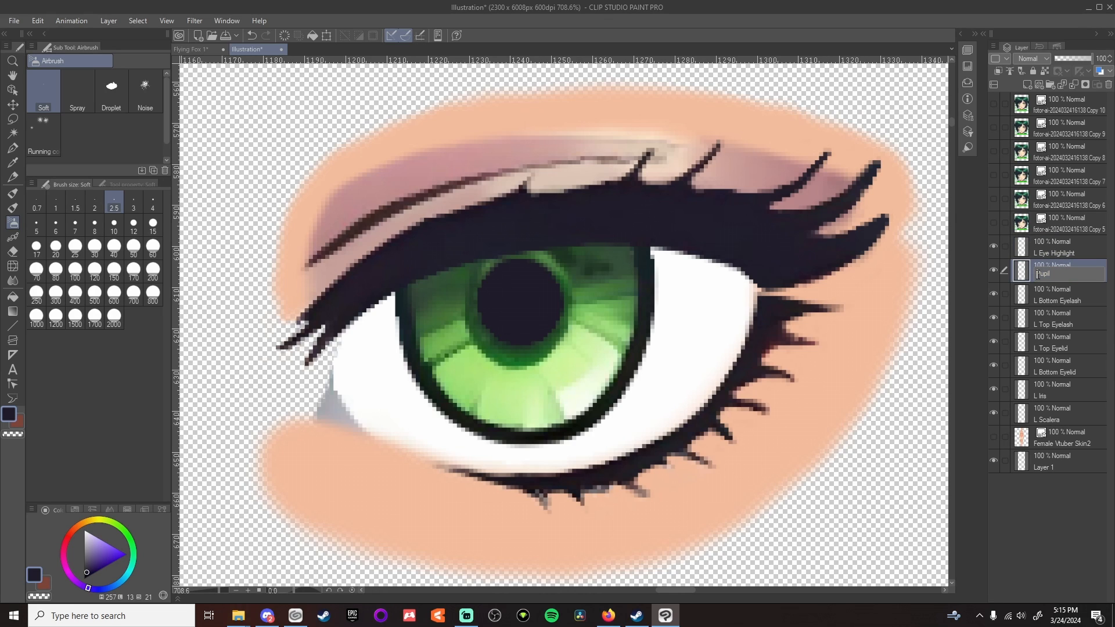
type("L")
key("Return")
Paint a round white highlight over the pupil's upper outer edge on L Pupil with the Soft airbrush at size 10
left_click(85, 530)
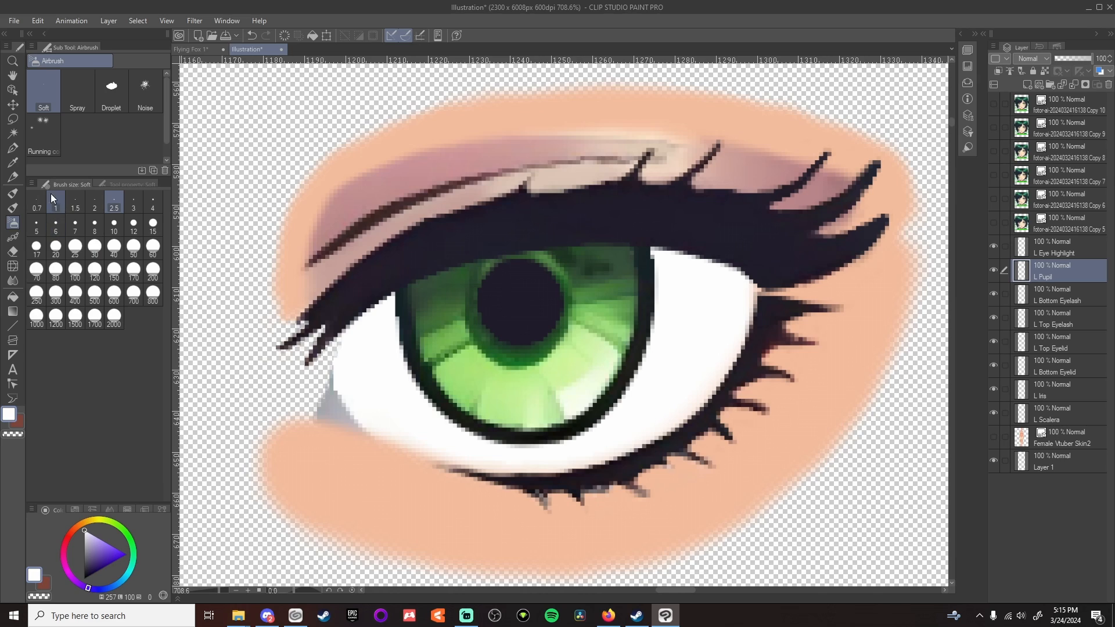
left_click(152, 227)
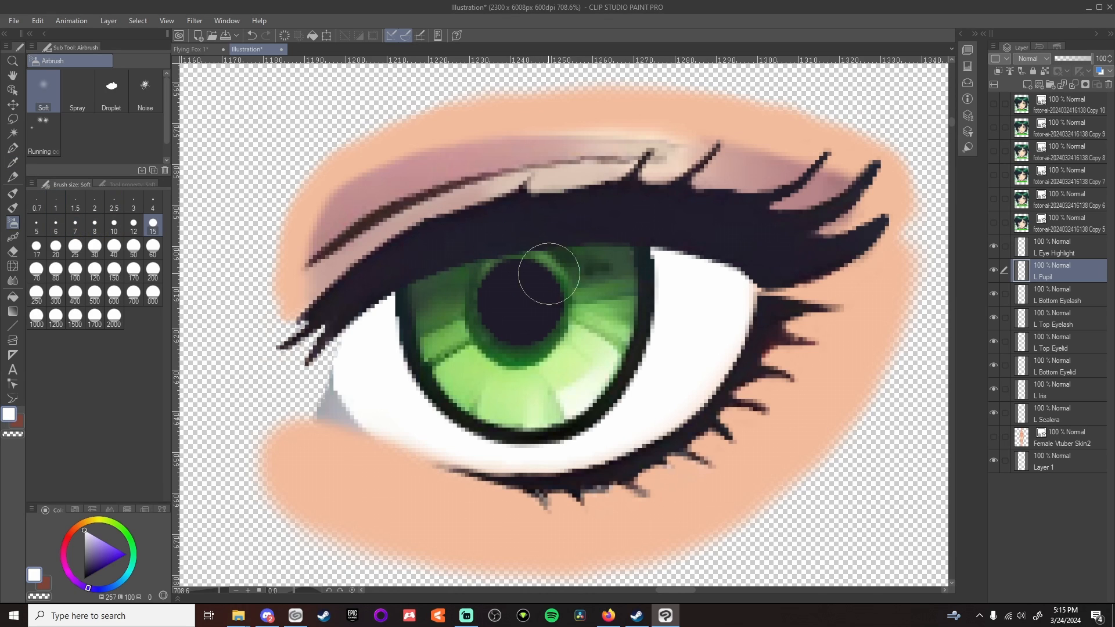
left_click(36, 247)
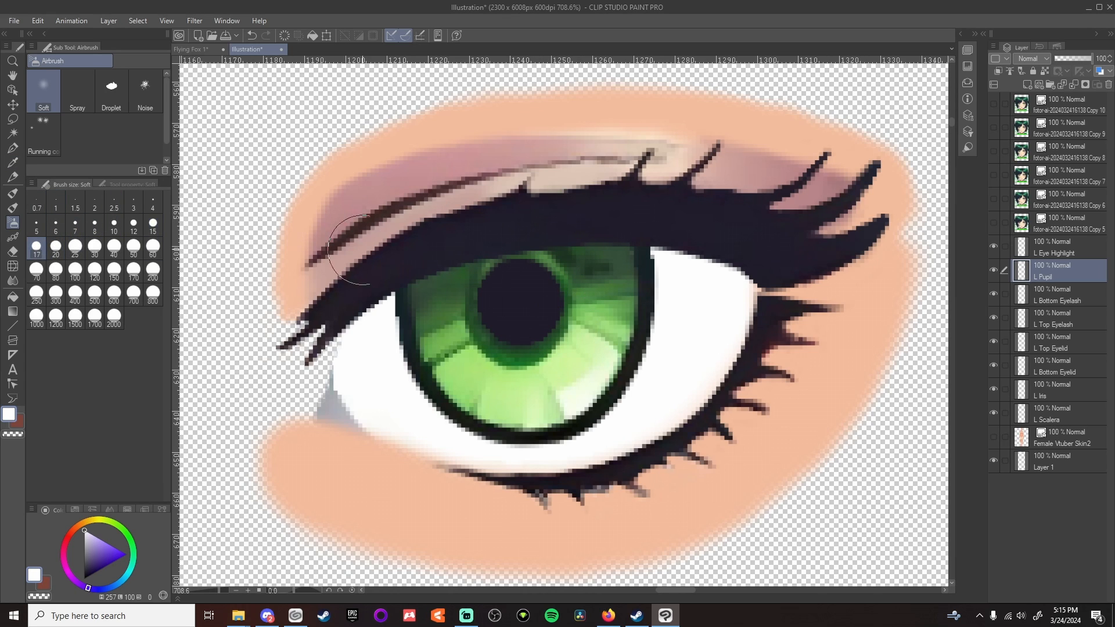
left_click(95, 226)
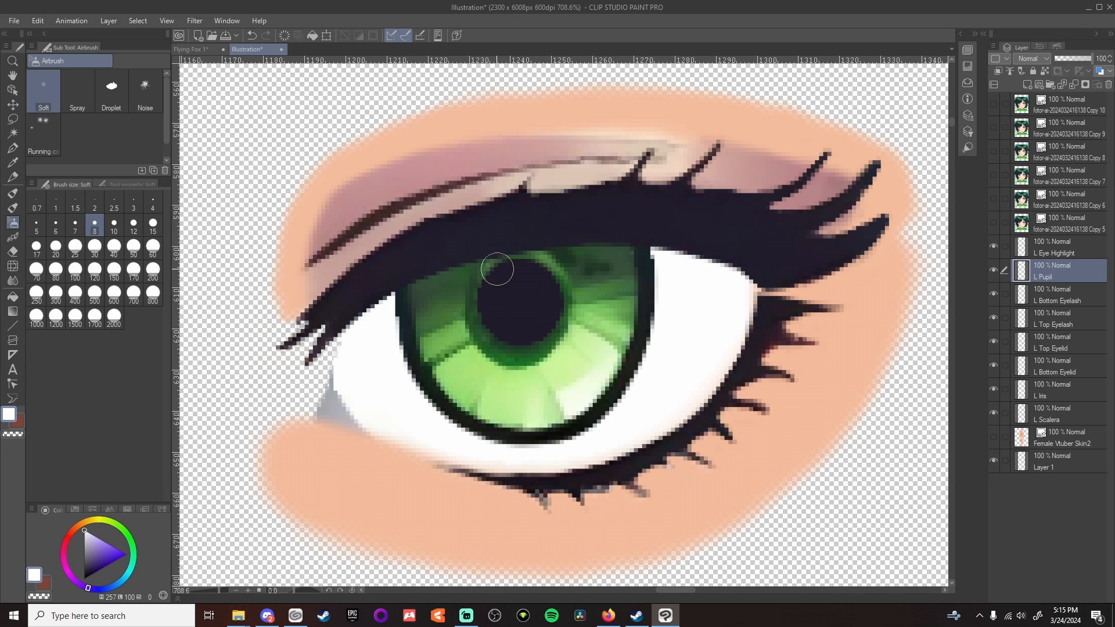
left_click(114, 227)
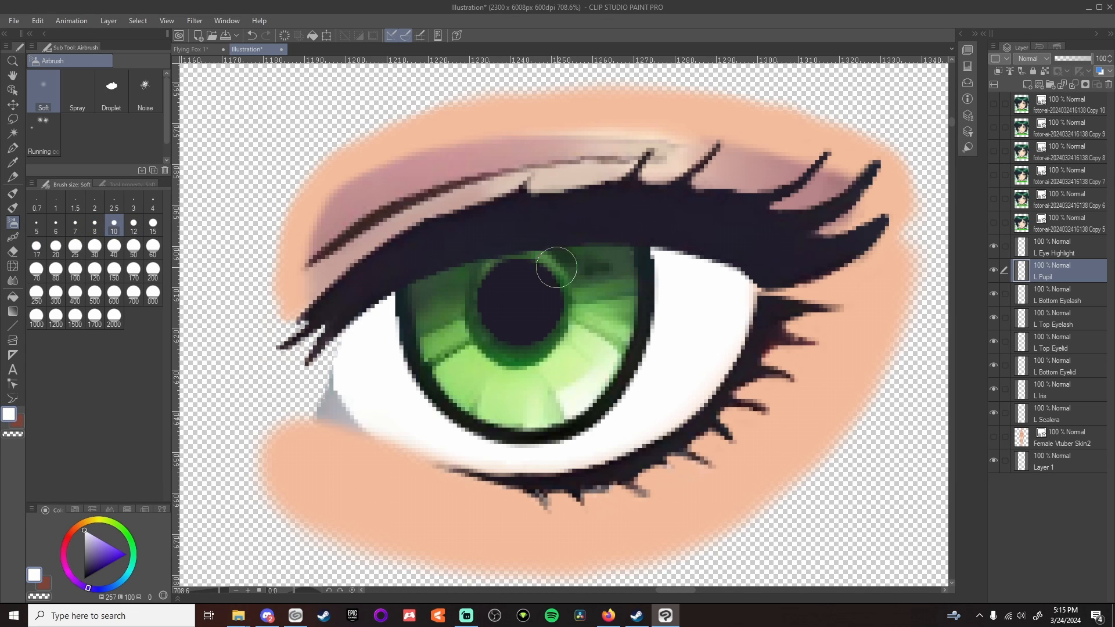
left_click_drag(548, 262, 549, 264)
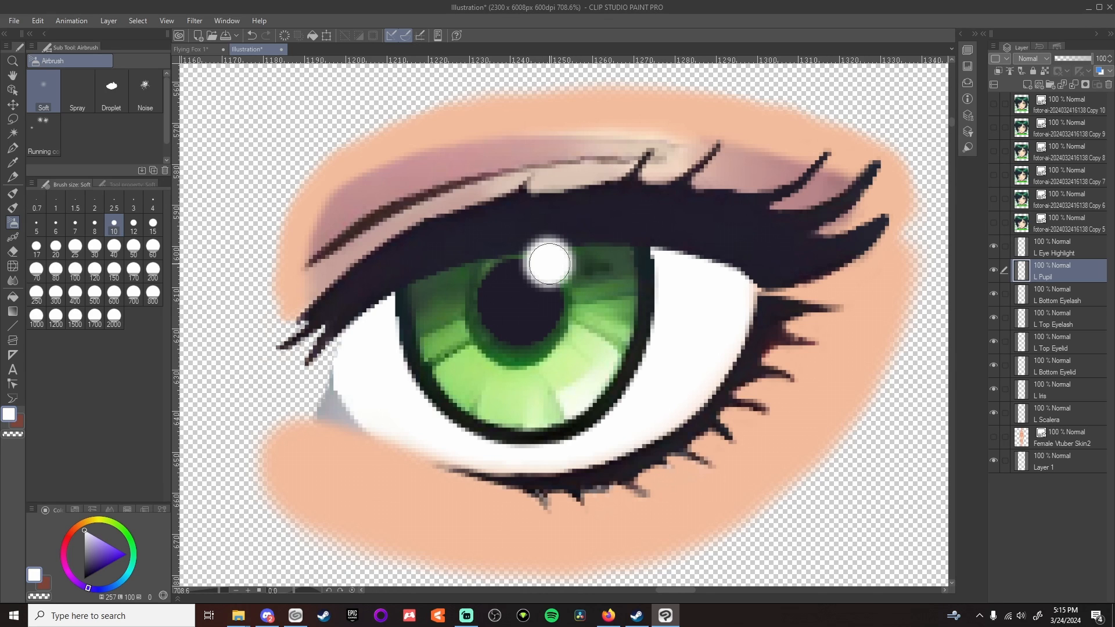
Move the L Eye Highlight and L Pupil layers together to between L Bottom Eyelid and L Iris
left_click(1081, 246, "ctrl")
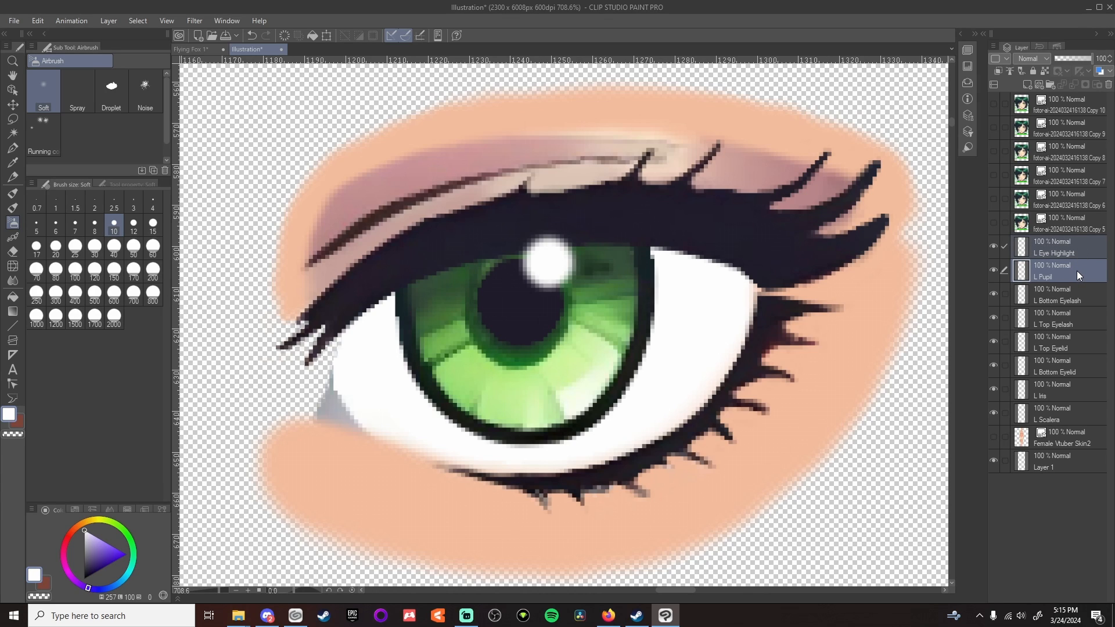
left_click_drag(1077, 276, 1074, 376)
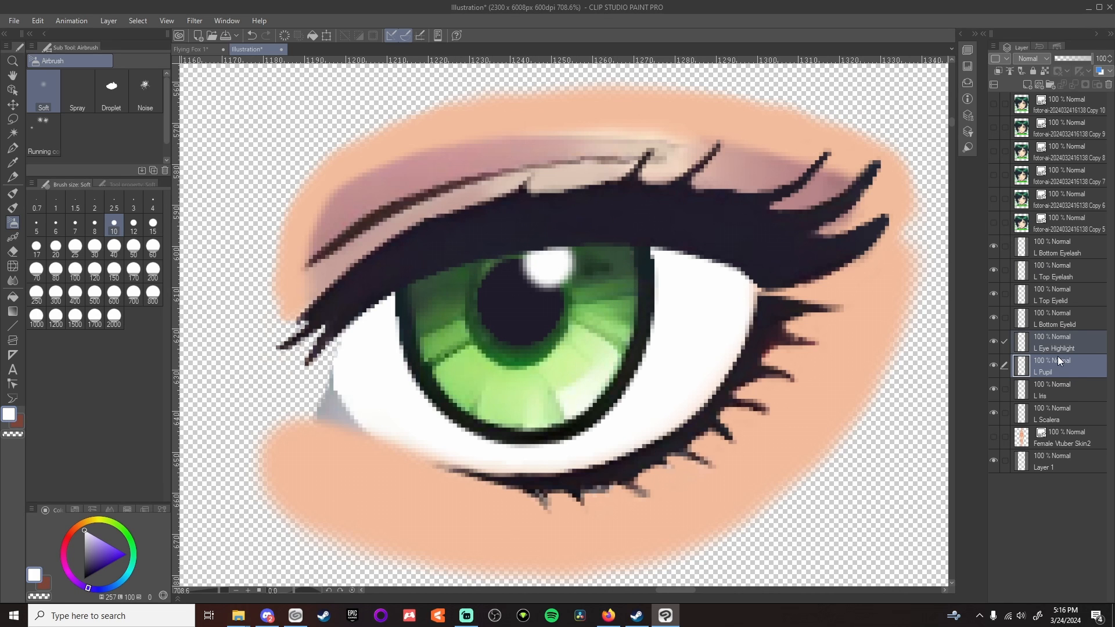
scroll(697, 394, "down", 3)
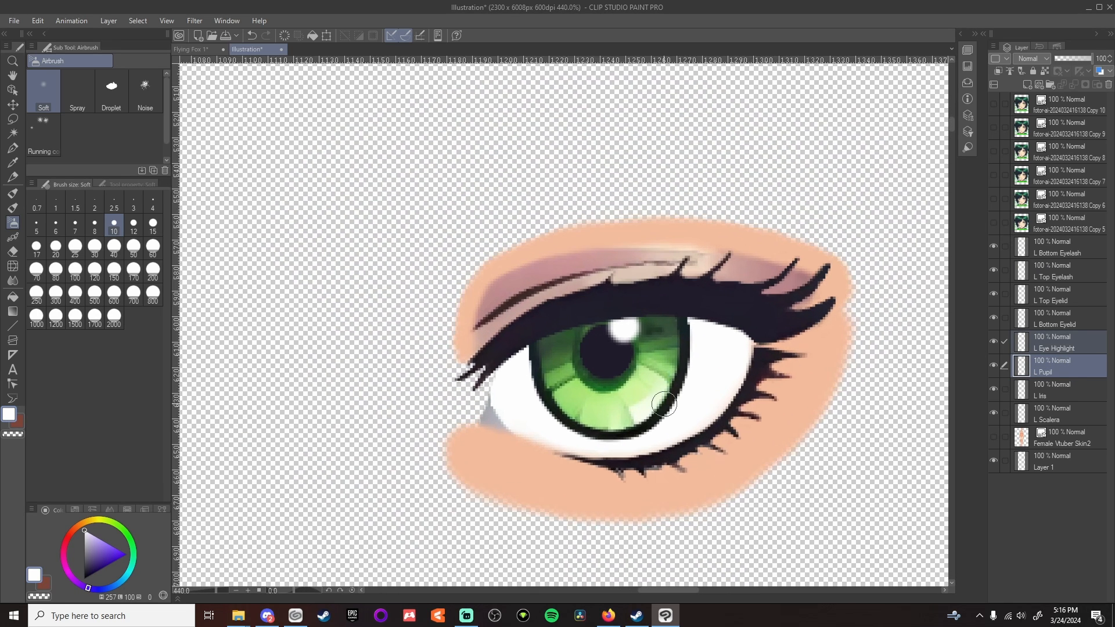
Paint a smaller white highlight below the first one on the L Eye Highlight layer with the Soft airbrush at size 7
scroll(664, 403, "up", 3)
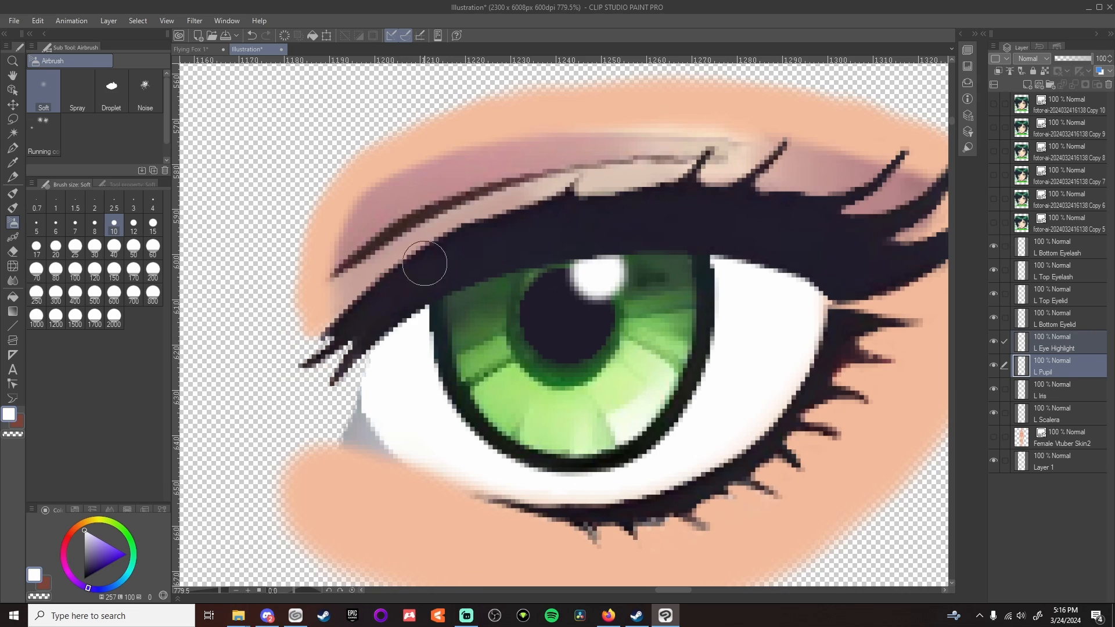
left_click(75, 223)
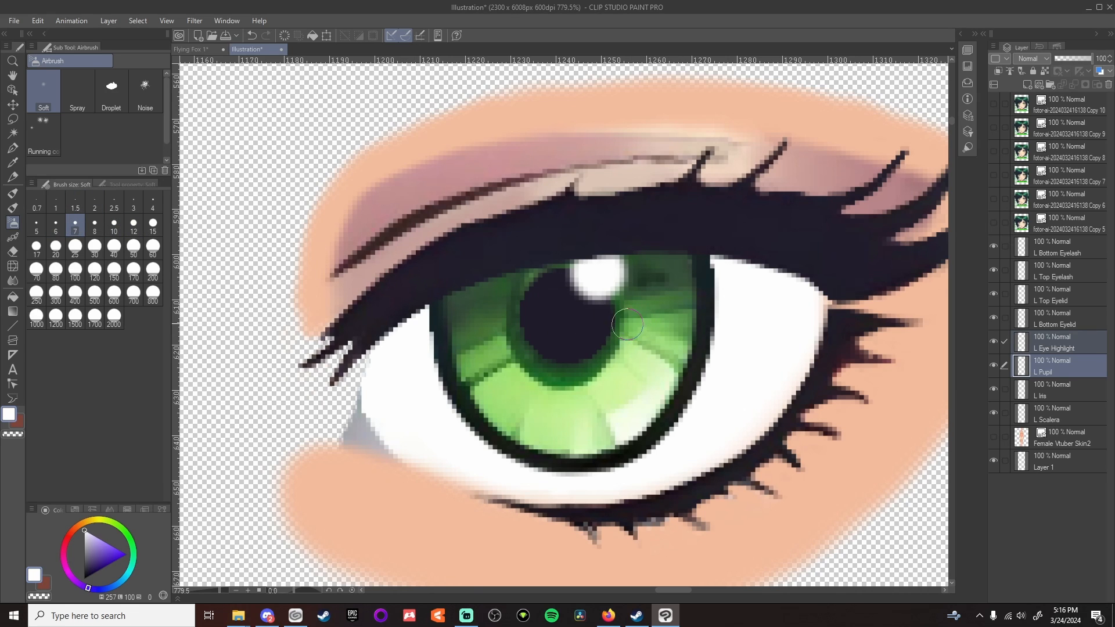
left_click(1079, 343)
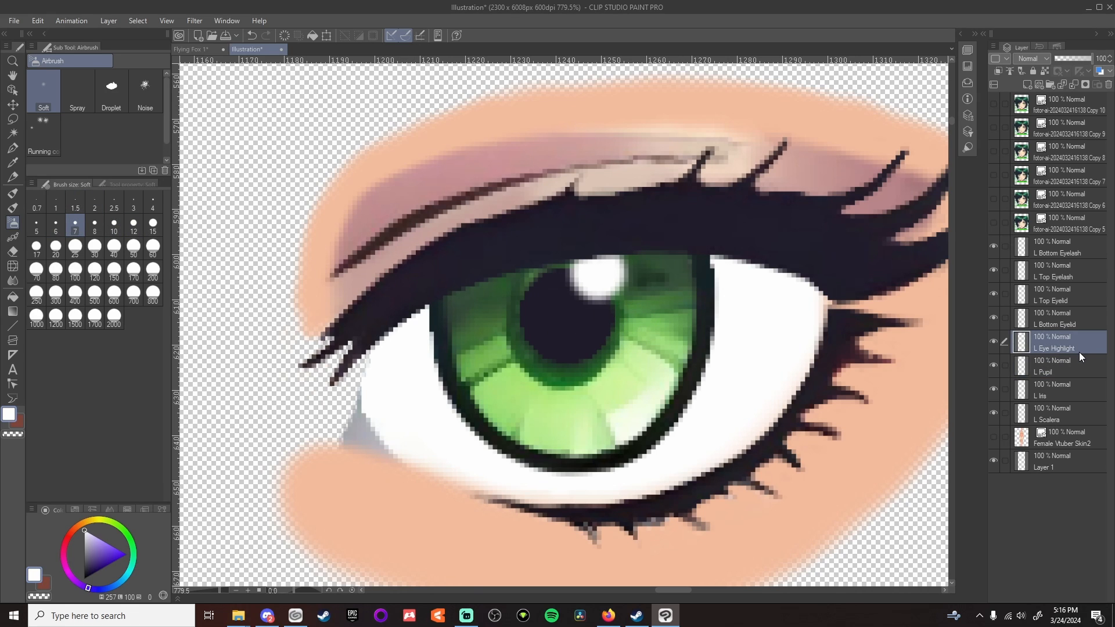
left_click_drag(624, 326, 617, 327)
scroll(707, 382, "down", 5)
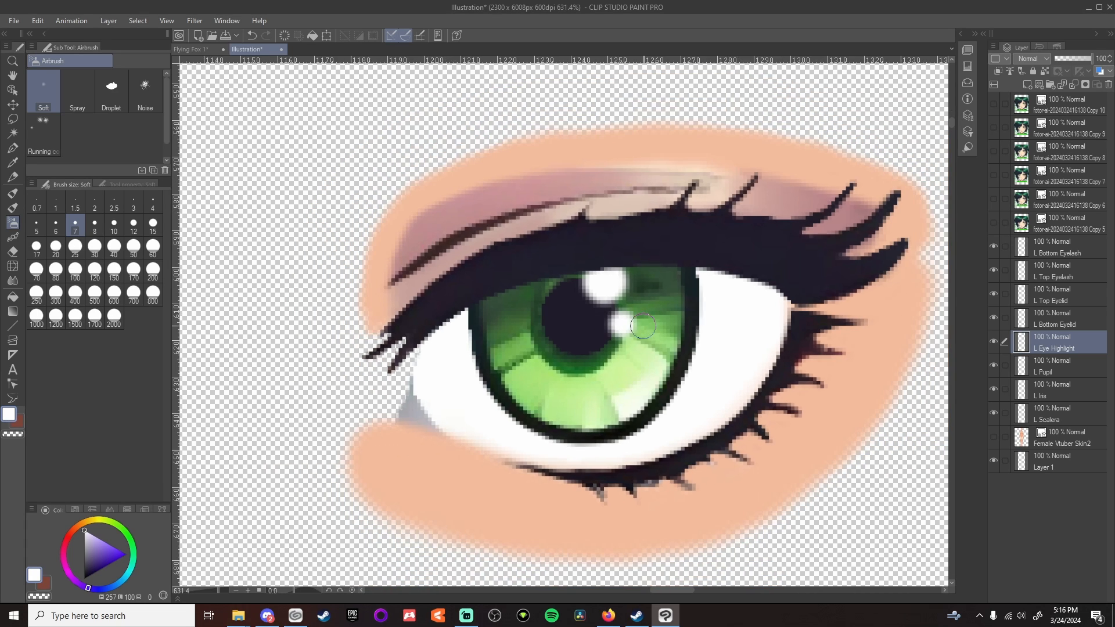
Try moving the L Eye Highlight, L Pupil and L Iris layers together around inside the eye opening, and undo the moves
scroll(635, 542, "up", 3)
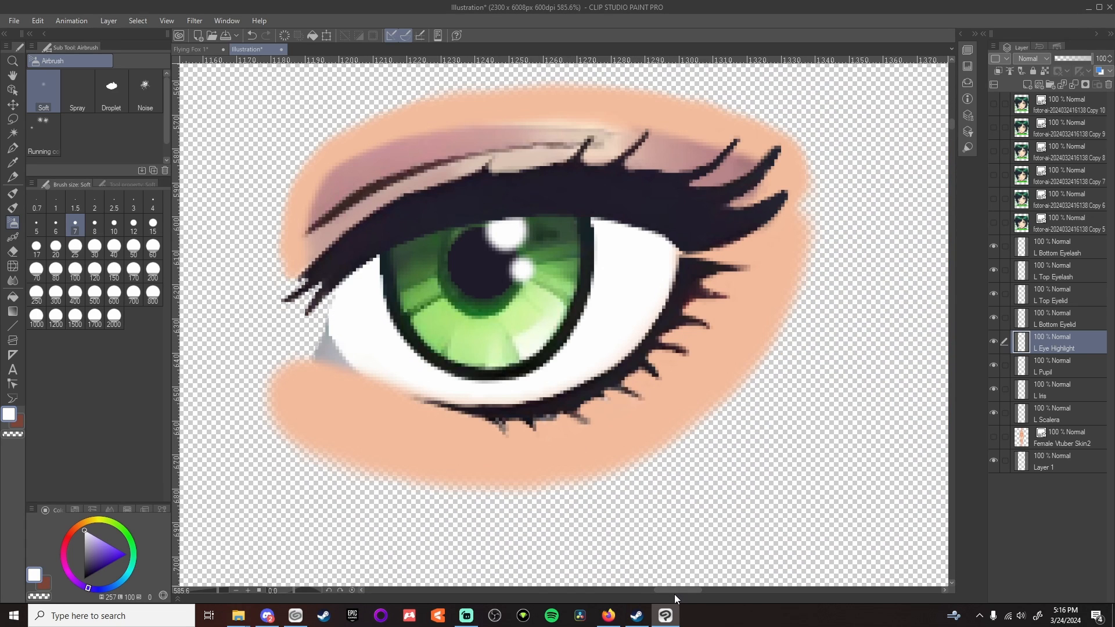
scroll(634, 542, "up", 1)
scroll(505, 158, "up", 1)
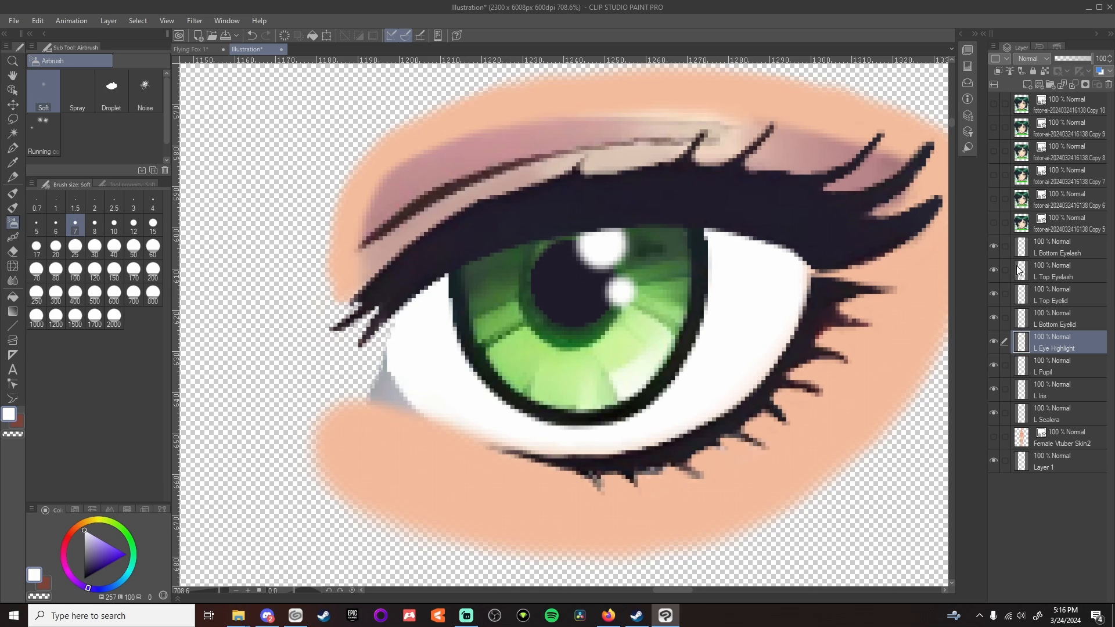
left_click(1072, 367, "ctrl")
left_click(1072, 389, "ctrl")
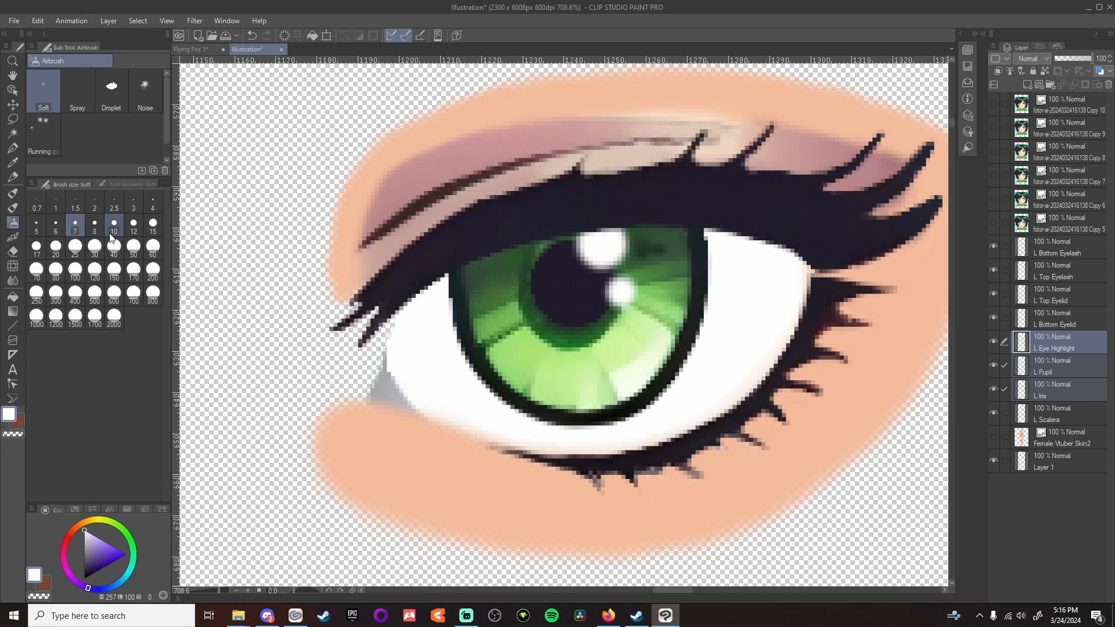
left_click(12, 91)
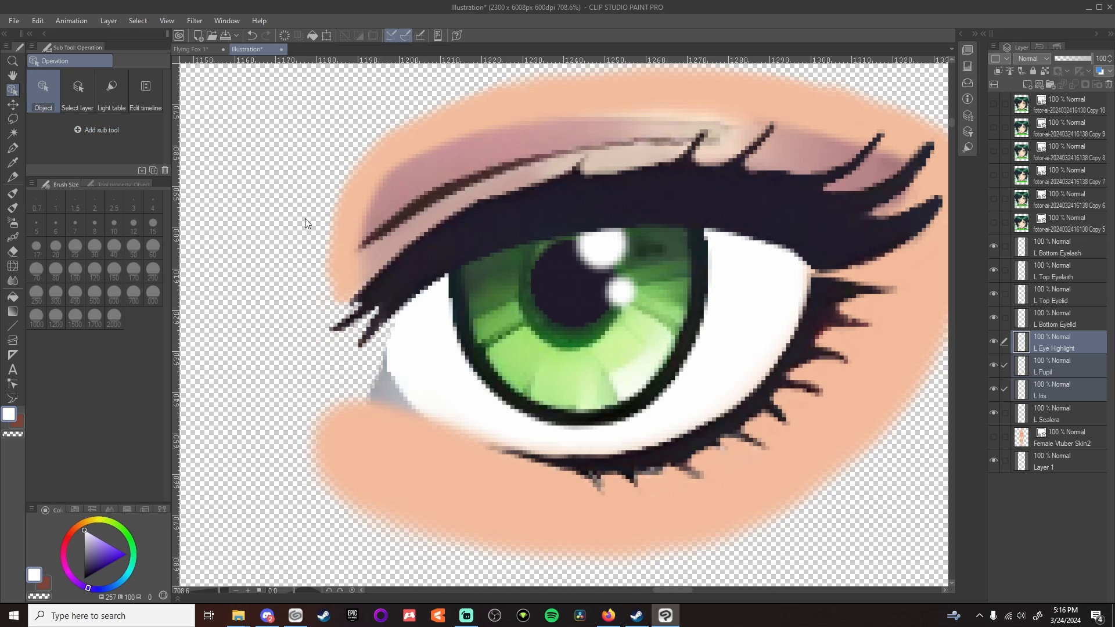
scroll(305, 218, "down", 4)
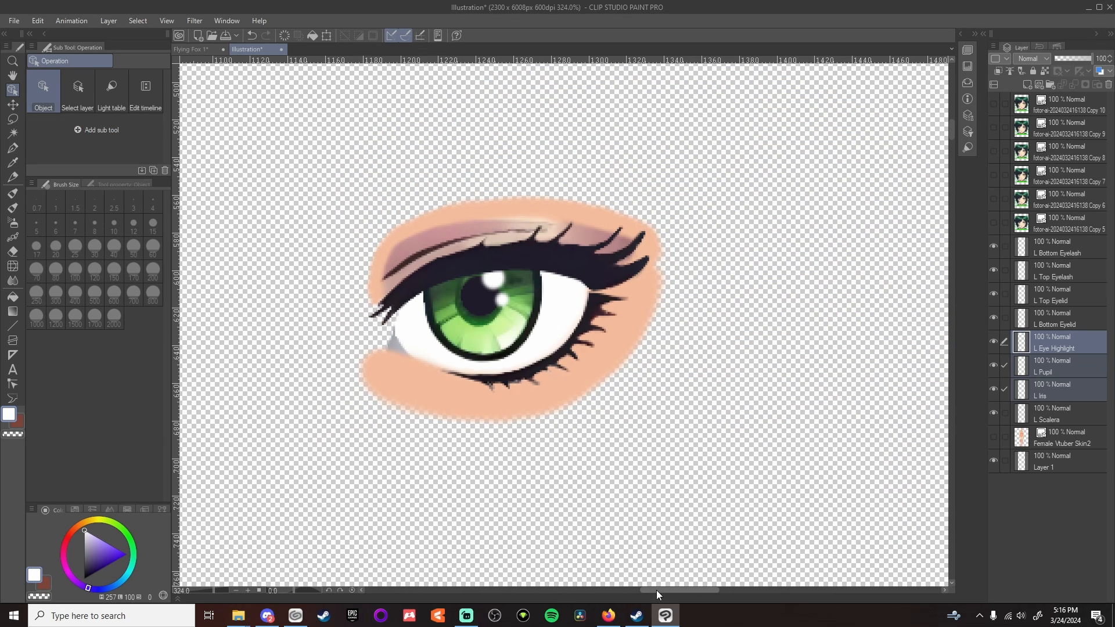
left_click_drag(660, 590, 648, 590)
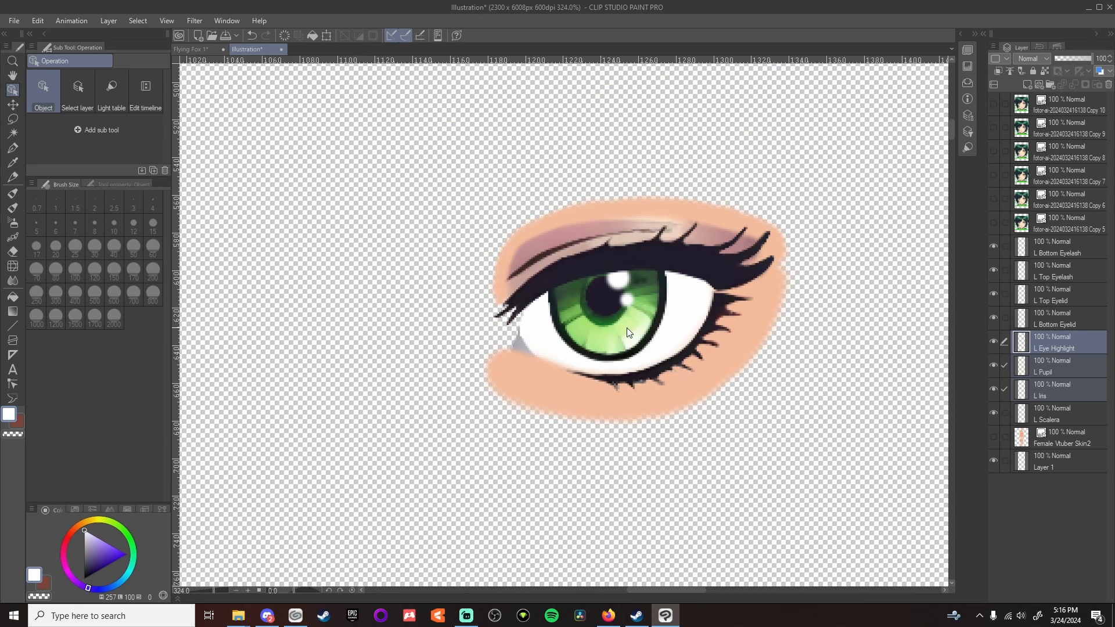
left_click_drag(633, 332, 637, 402)
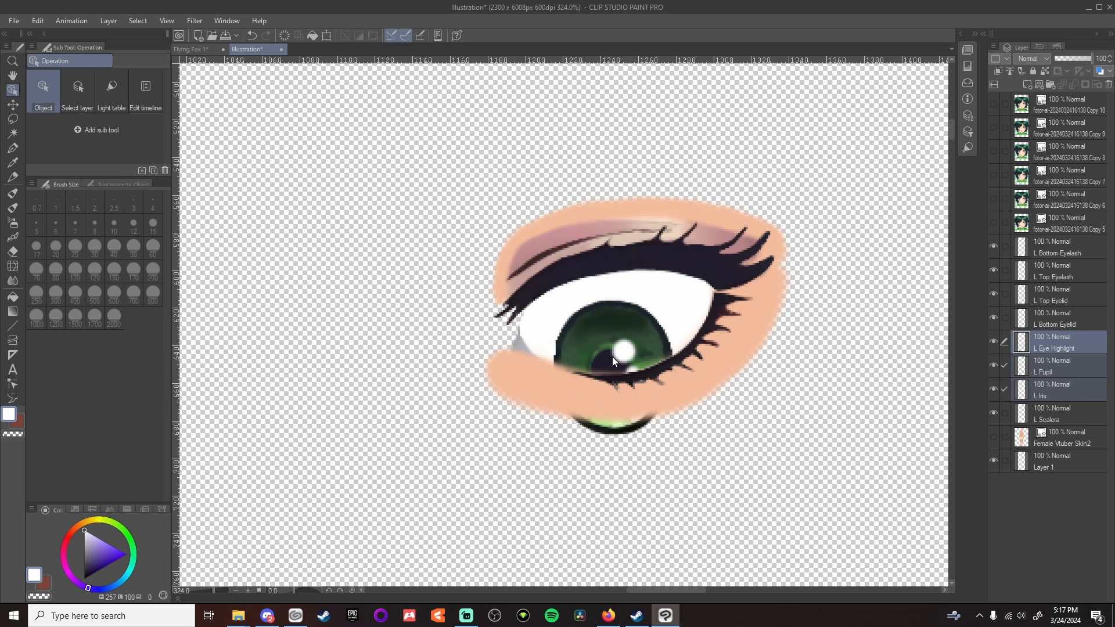
left_click_drag(587, 346, 525, 301)
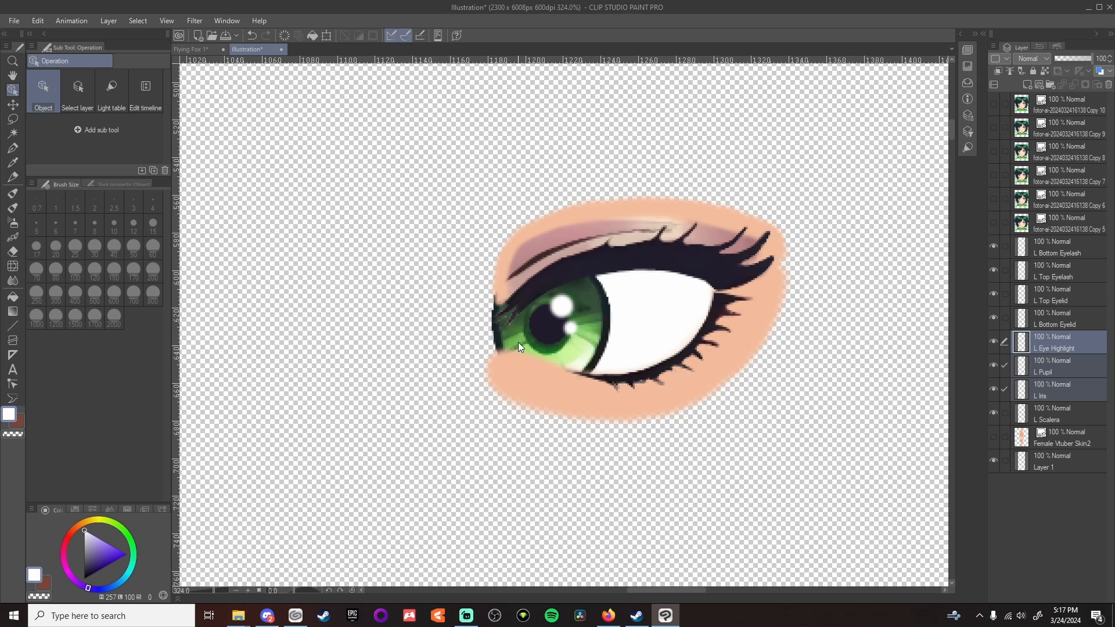
left_click_drag(518, 347, 586, 328)
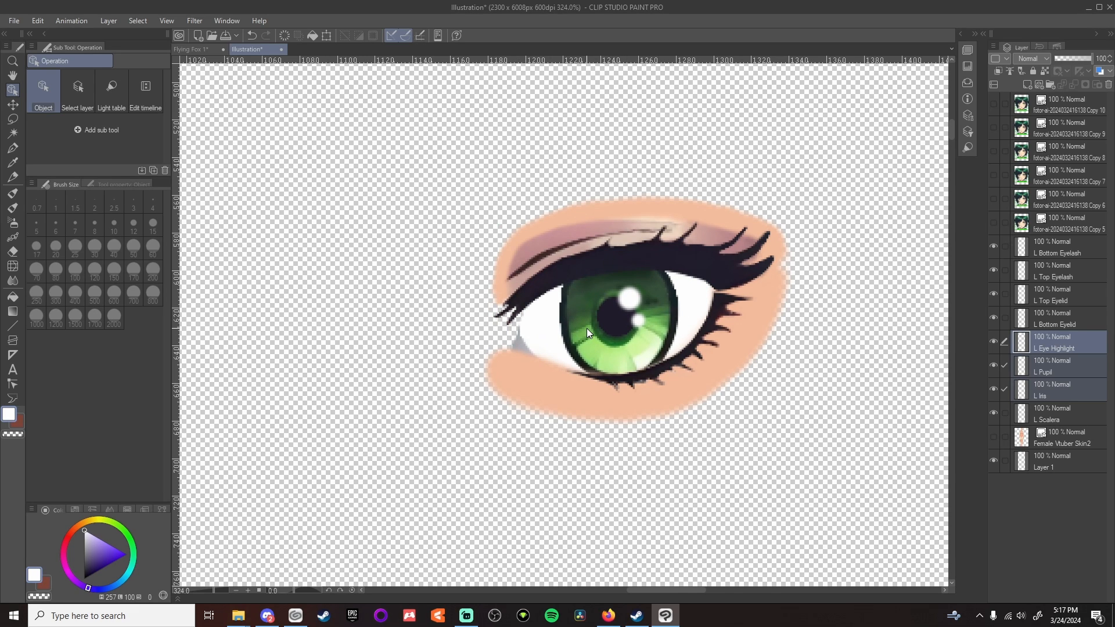
key("ctrl+z")
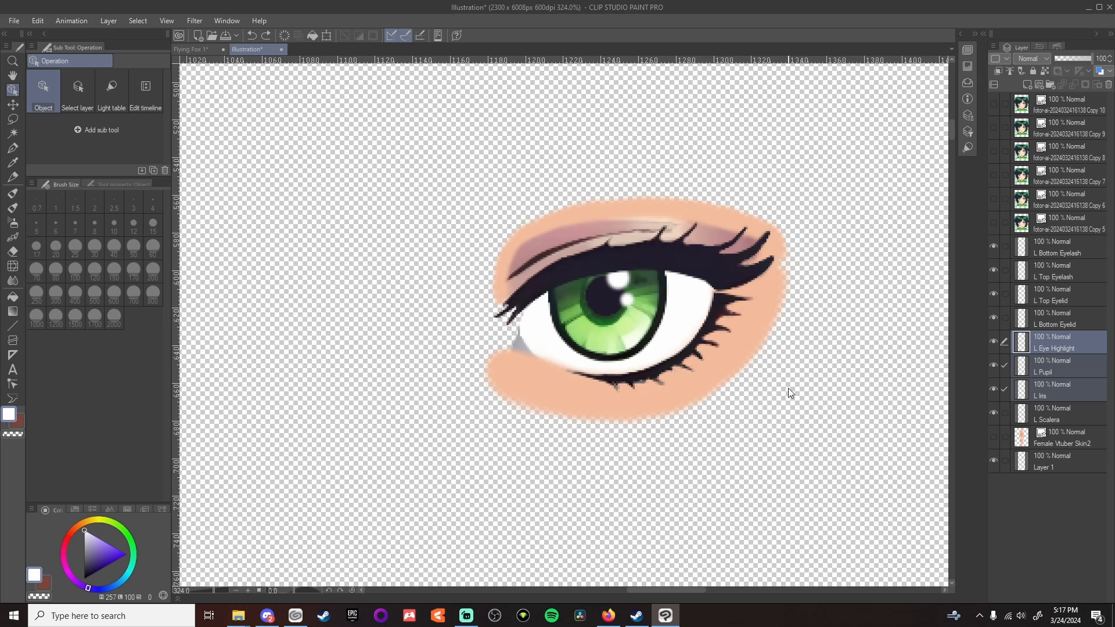
Show the Female Vtuber Skin2 layer and compare the eye placement with the fotor-ai Copy 5 reference, leaving the reference hidden
scroll(712, 353, "down", 4)
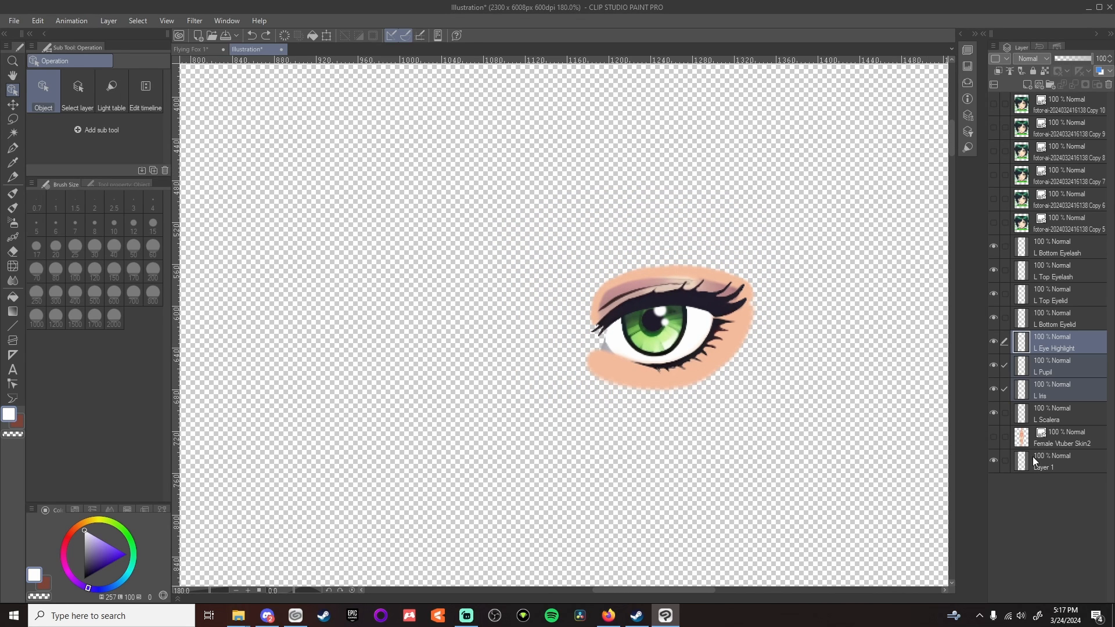
left_click(1079, 322)
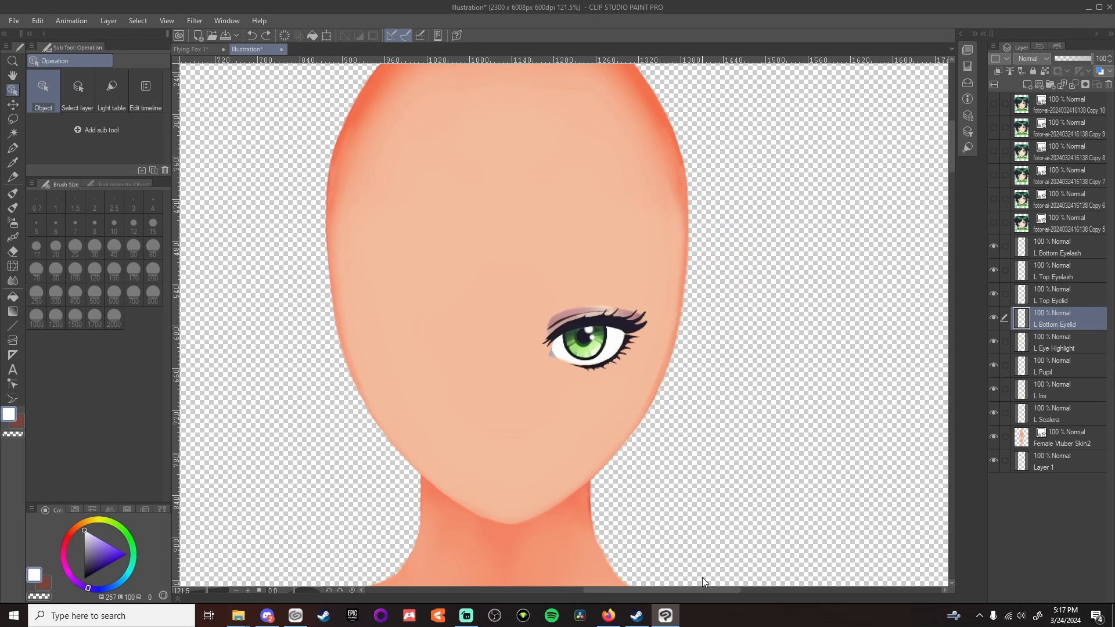
left_click_drag(702, 588, 694, 587)
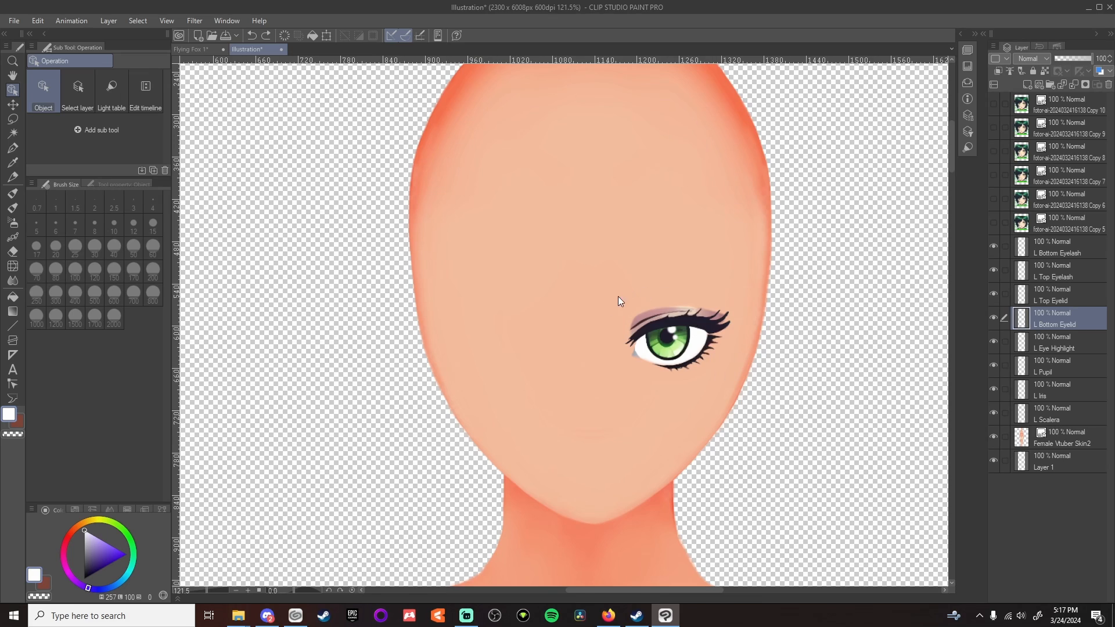
left_click(994, 222)
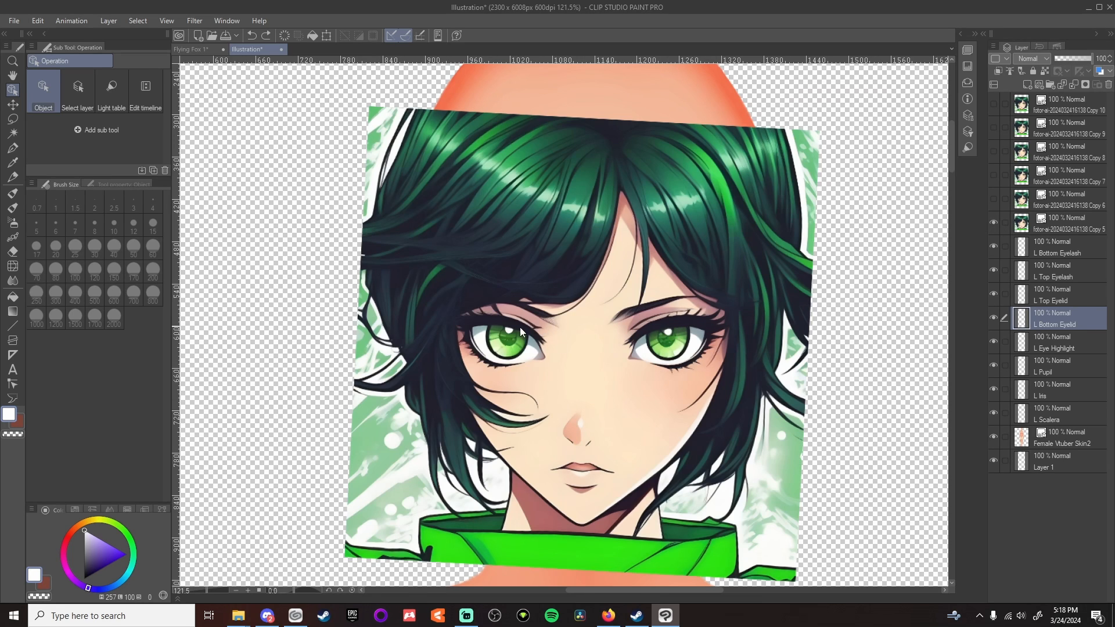
left_click(993, 222)
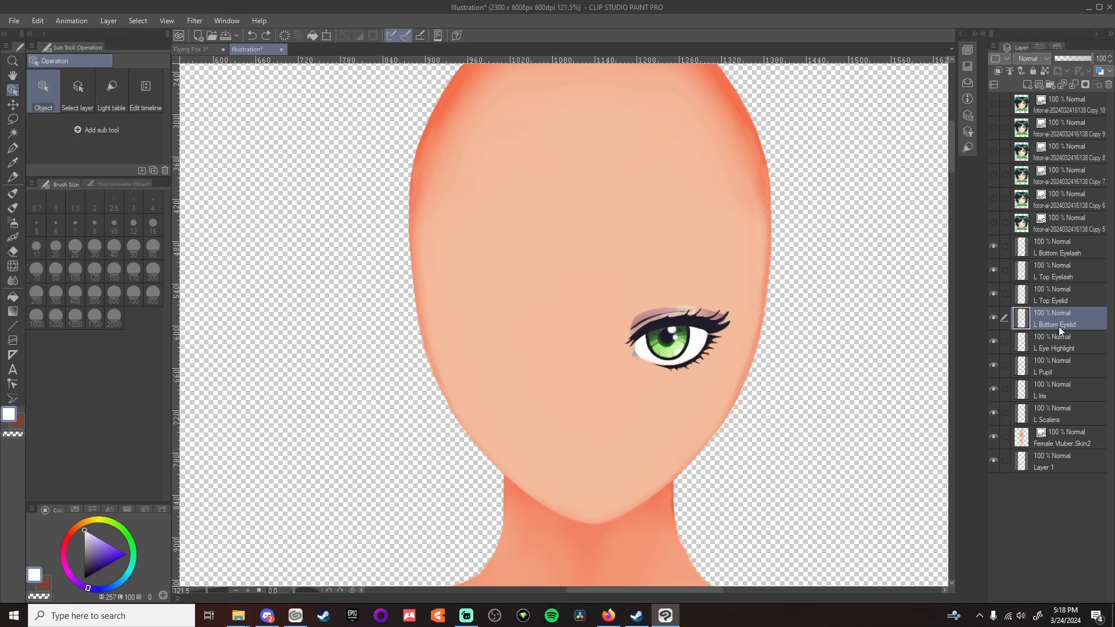
Duplicate all eight left-eye layers together, from L Bottom Eyelash down to L Scalera
left_click(1069, 249)
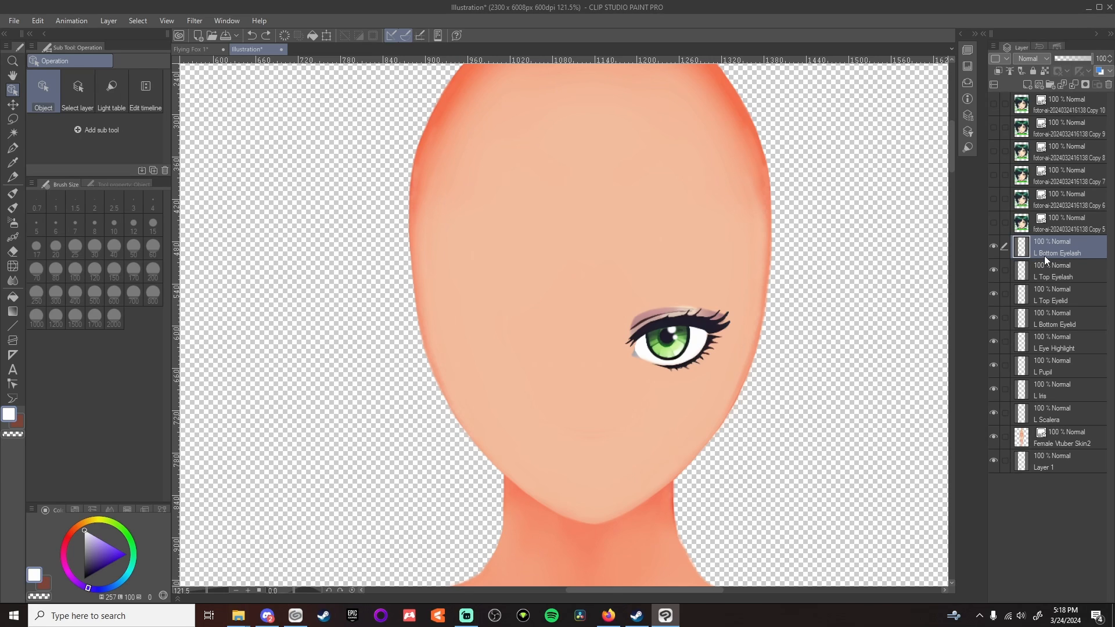
left_click(1074, 271, "ctrl")
left_click(1073, 299, "ctrl")
left_click(1073, 323, "ctrl")
left_click(1076, 348, "ctrl")
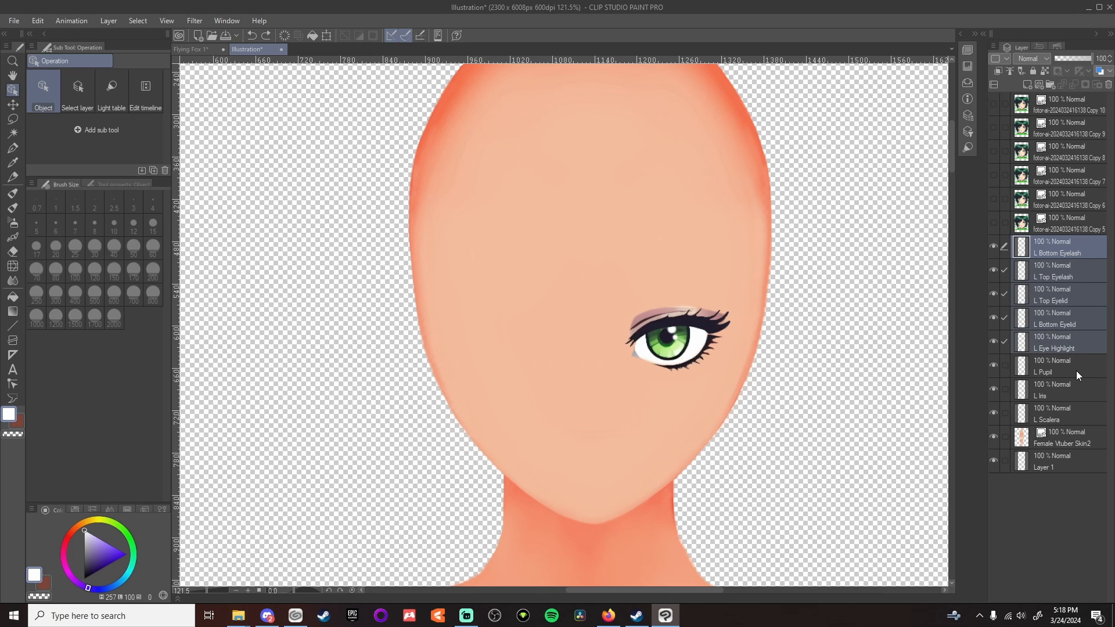
left_click(1075, 371, "ctrl")
left_click(1074, 395, "ctrl")
left_click(1070, 418, "ctrl")
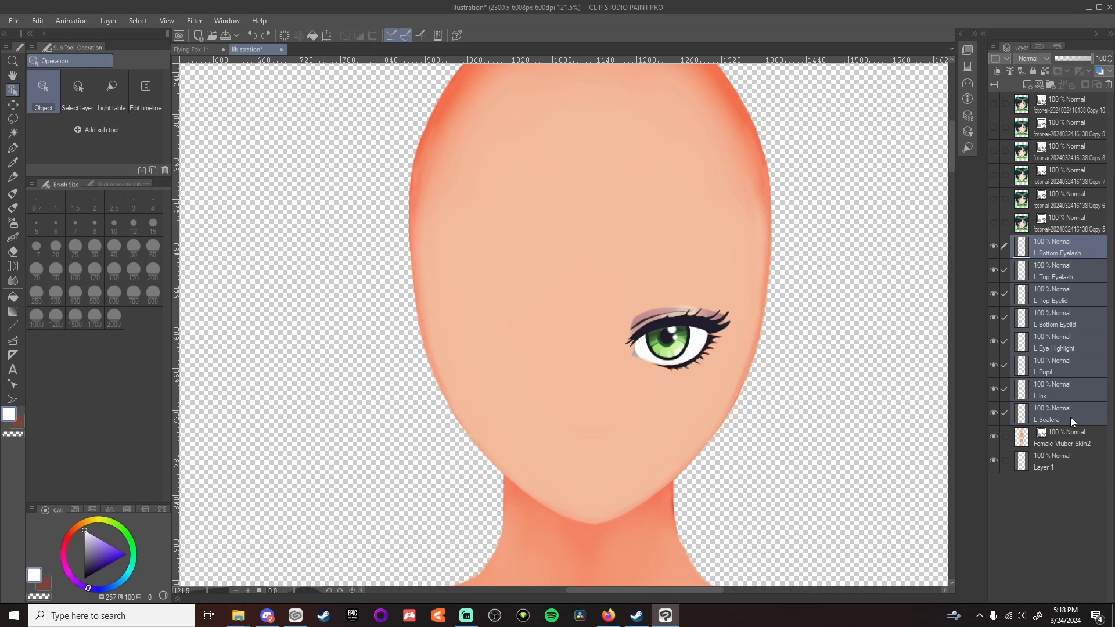
right_click(1070, 417)
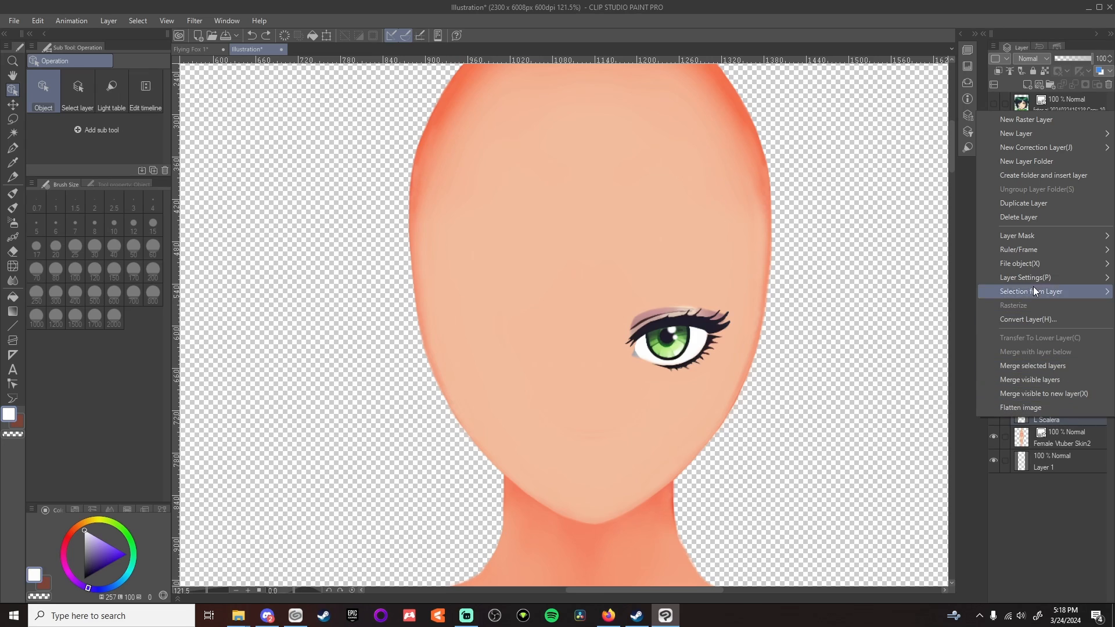
left_click(1030, 205)
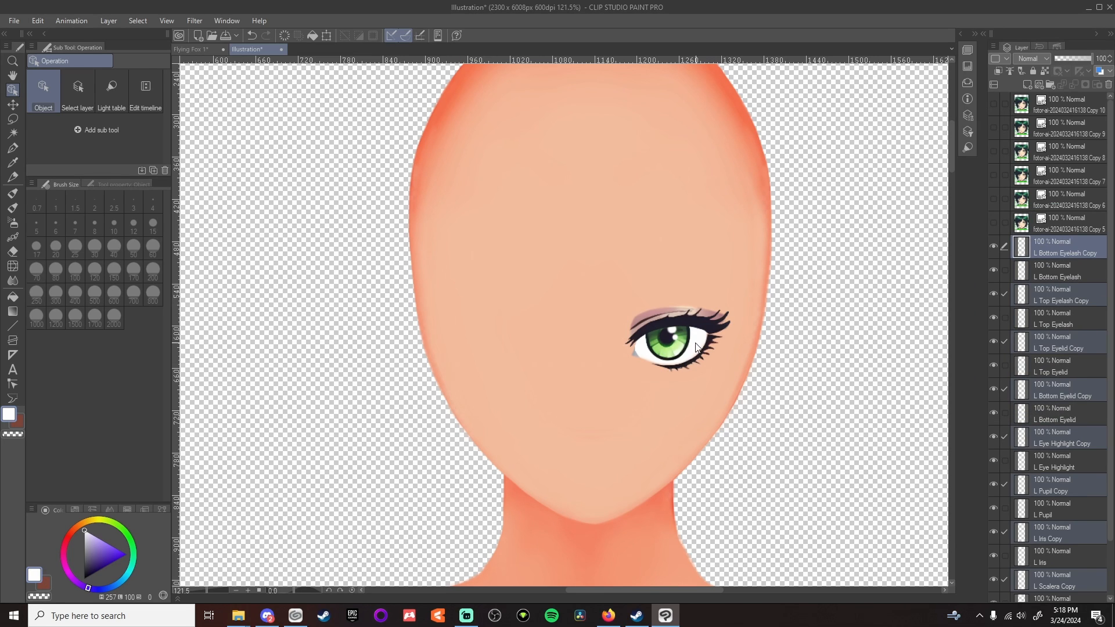
Flip the duplicated eye layers horizontally and place them on the opposite side of the face, level with the original eye
left_click(38, 21)
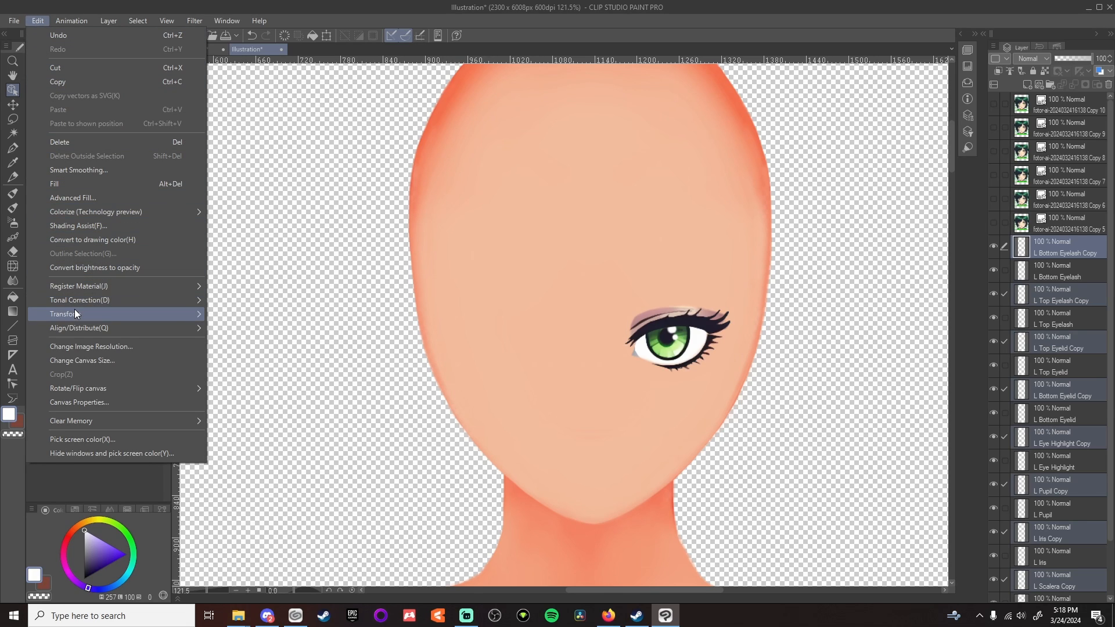
mouse_move(75, 311)
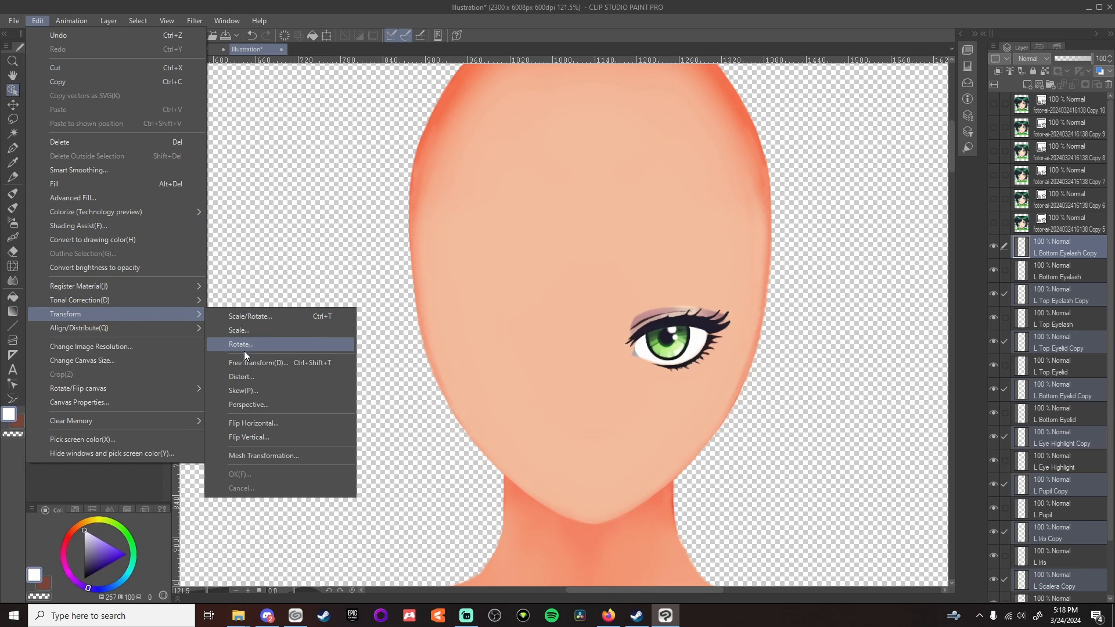
left_click(249, 423)
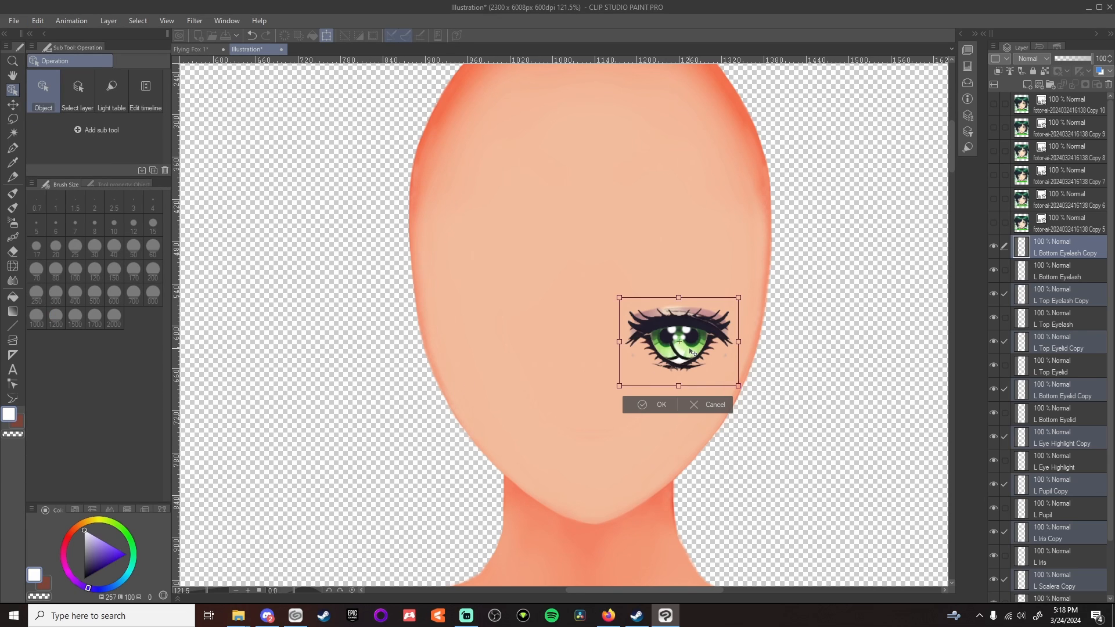
left_click_drag(689, 352, 514, 354)
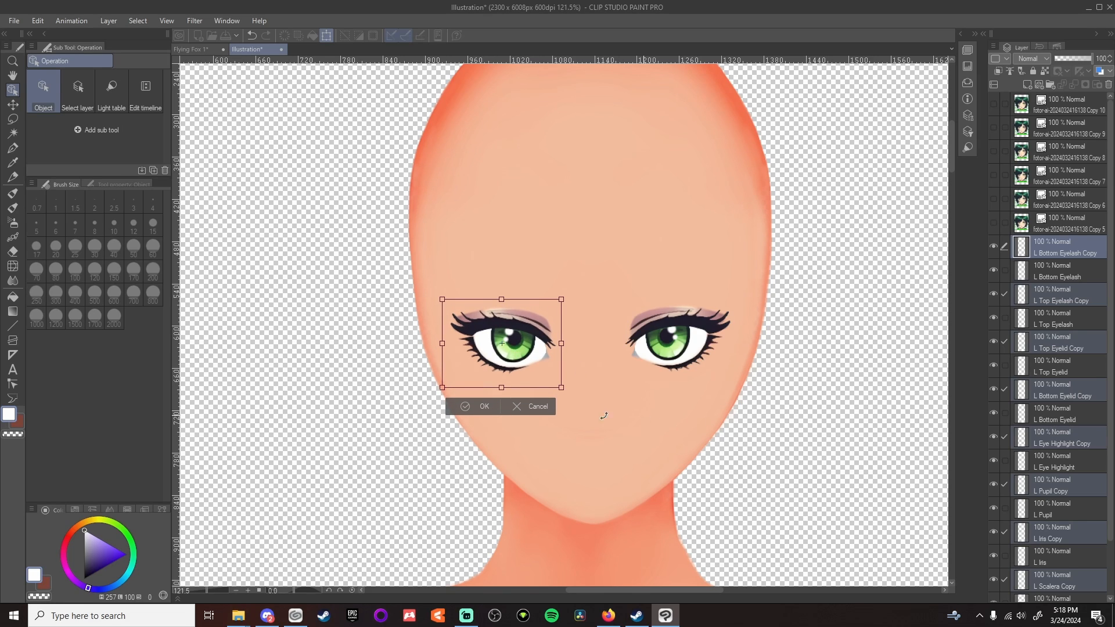
left_click(484, 406)
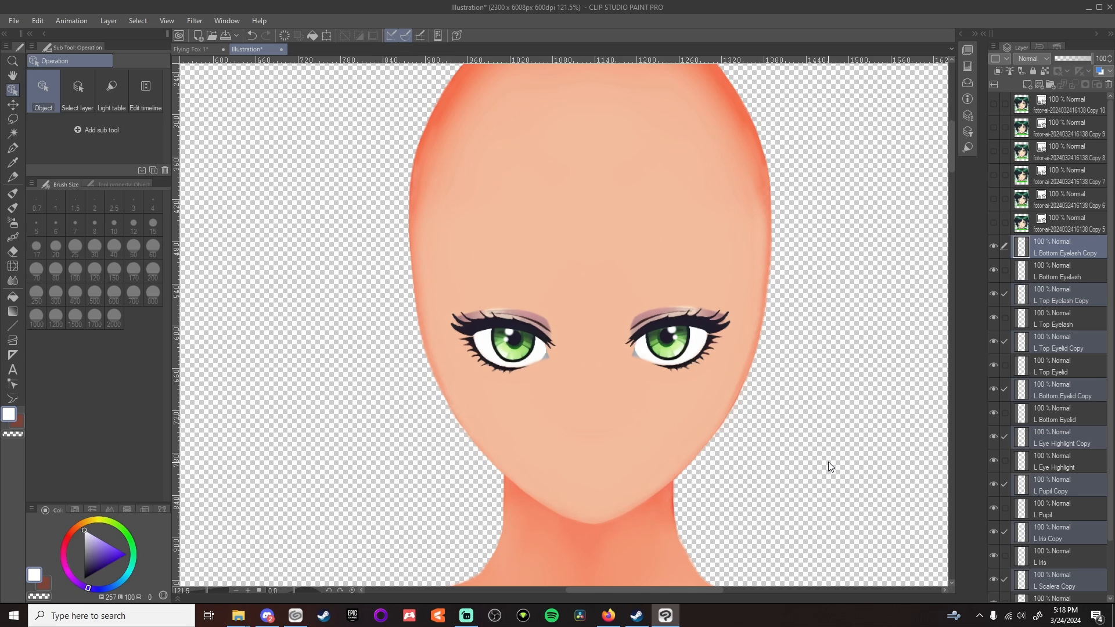
Rename the L Bottom Eyelash Copy layer as R Bottom Eyelash
scroll(827, 398, "down", 2)
double_click(1042, 251)
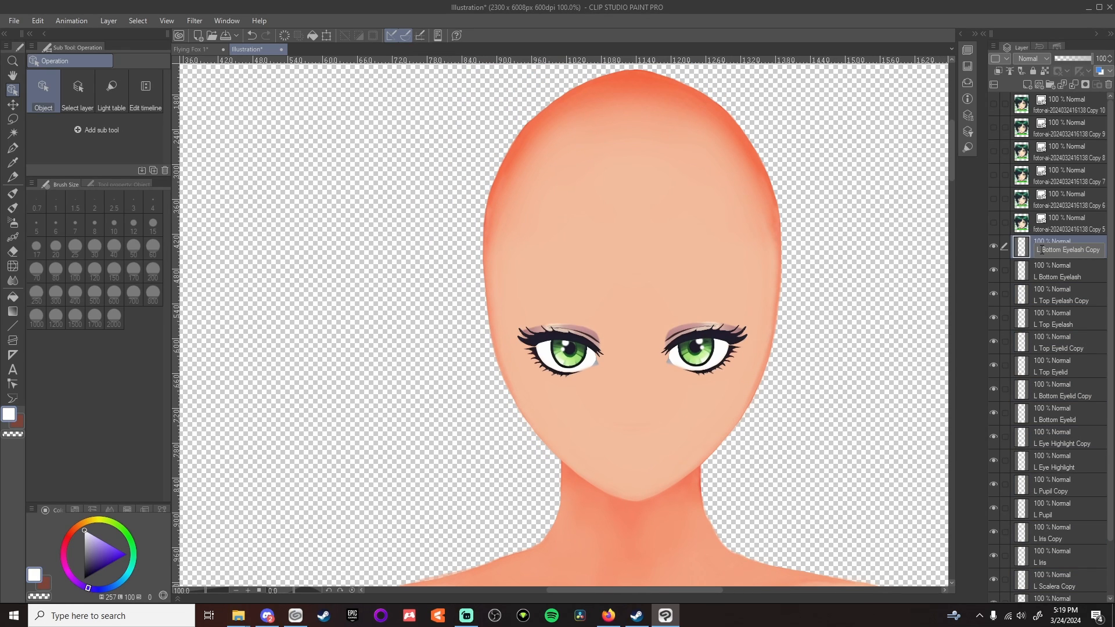
key("BackSpace")
key("BackSpace")
key("BackSpace")
key("BackSpace")
key("BackSpace")
left_click(1041, 251)
key("BackSpace")
type("R")
Rename the L Top Eyelash Copy layer as R Top Eyelash
double_click(1091, 299)
key("BackSpace")
key("BackSpace")
key("BackSpace")
key("BackSpace")
key("BackSpace")
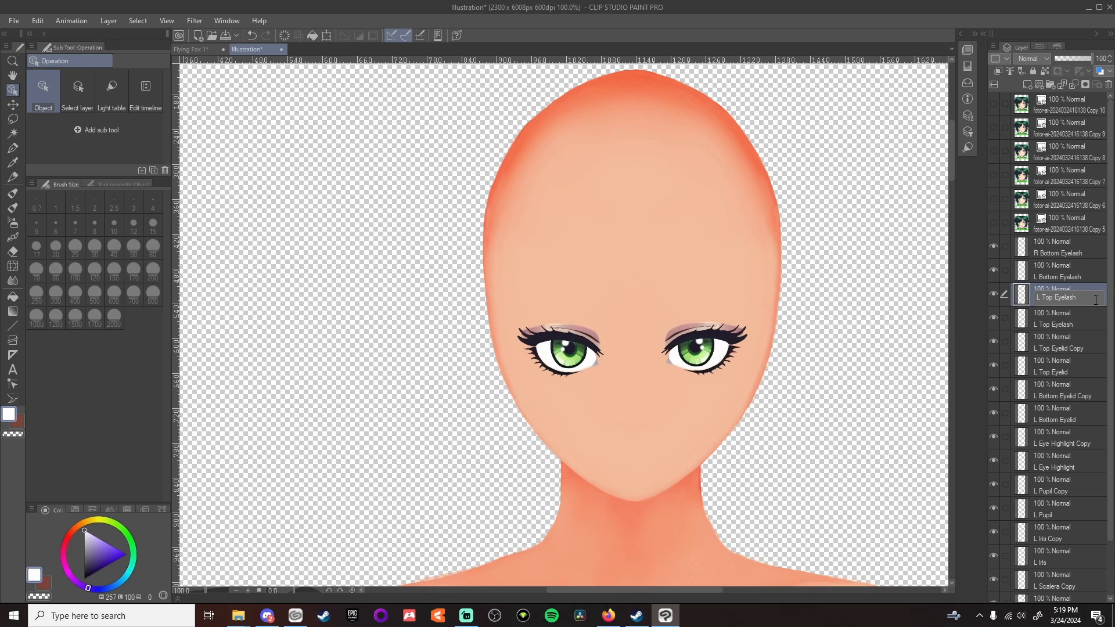
key("Left")
key("Left")
key("Left")
key("BackSpace")
type("R")
key("Return")
Rename the L Top Eyelid Copy layer as R Top Eyelid
double_click(1090, 345)
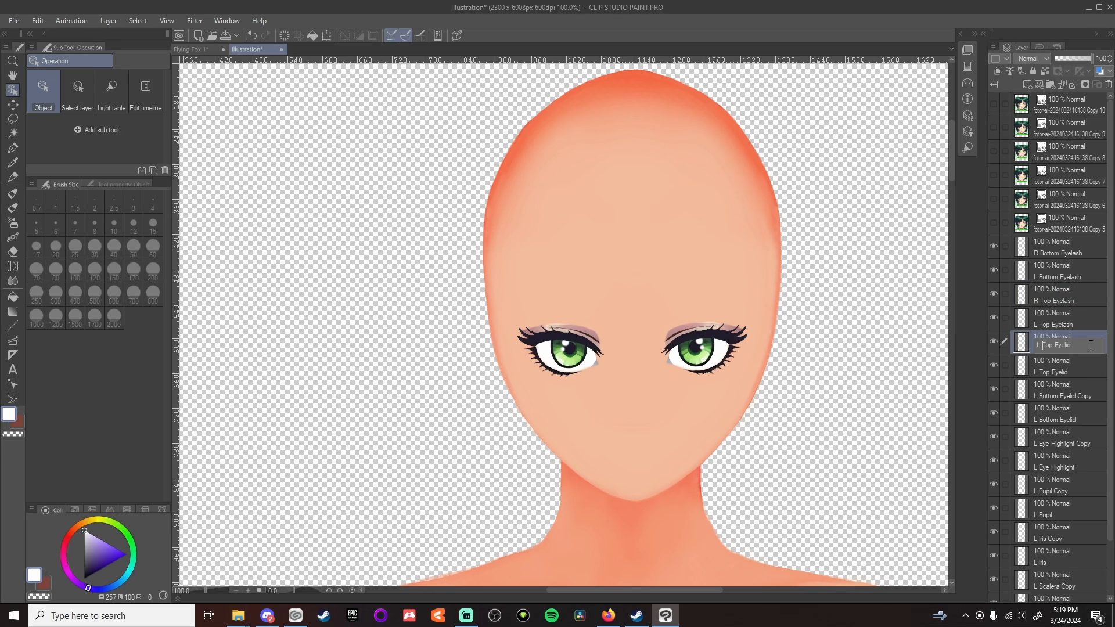
key("BackSpace")
key("BackSpace")
type("R")
key("Return")
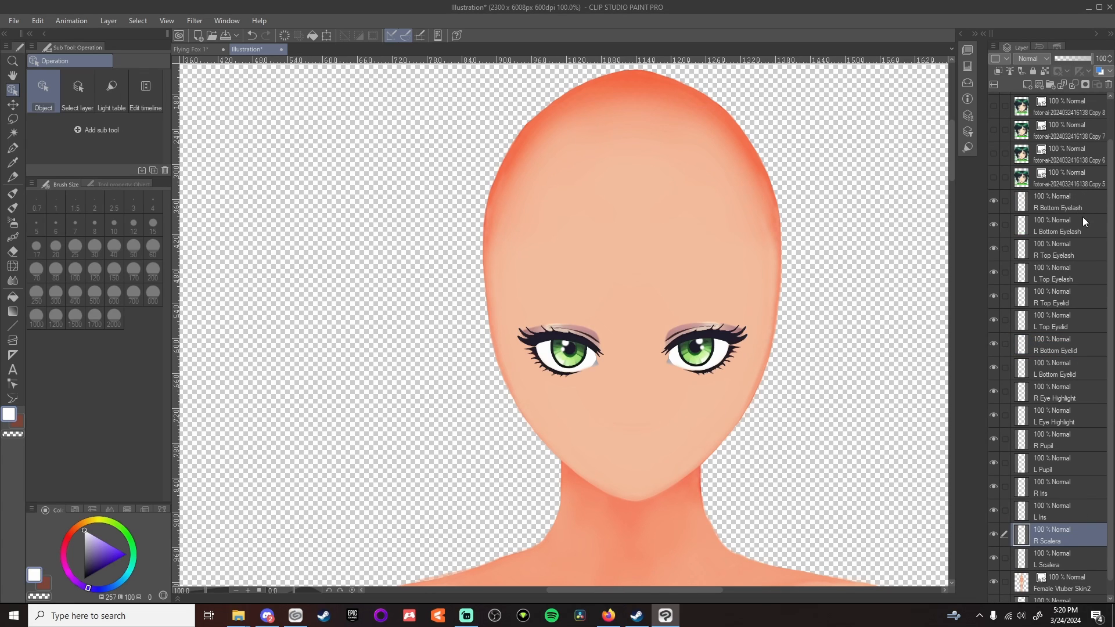
Create a layer folder named R Eye directly above the R Bottom Eyelash layer
left_click(1074, 201)
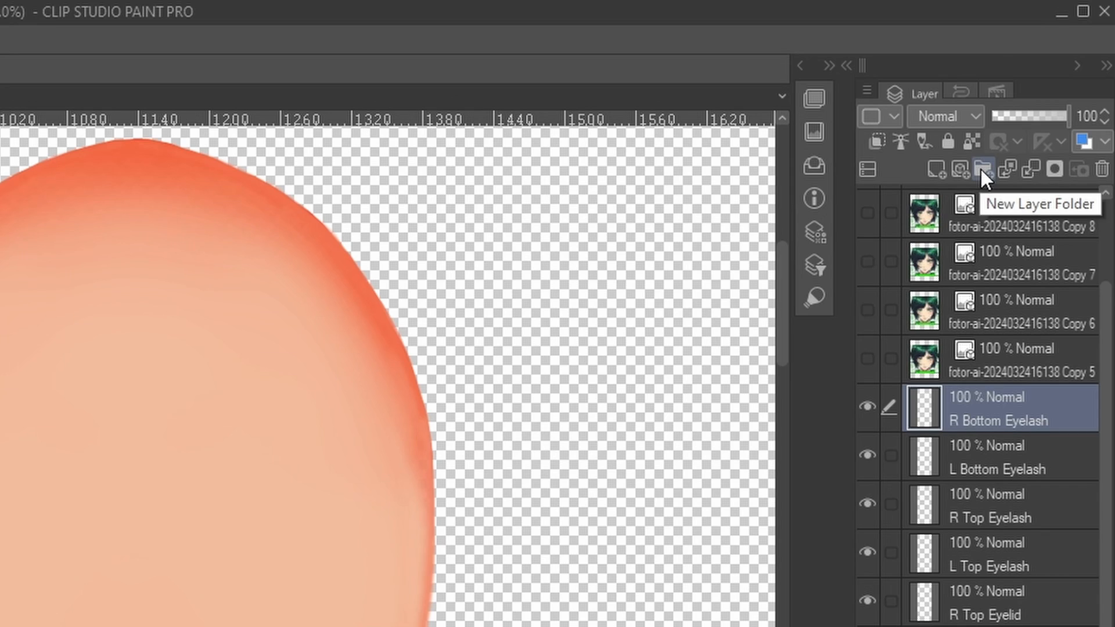
left_click(980, 169)
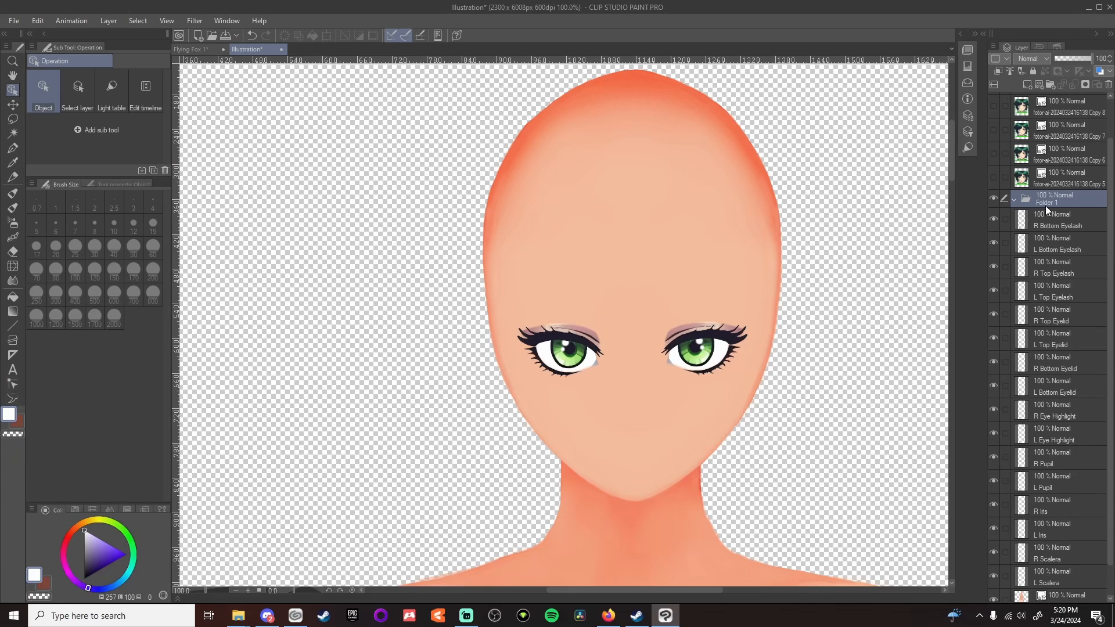
double_click(1046, 204)
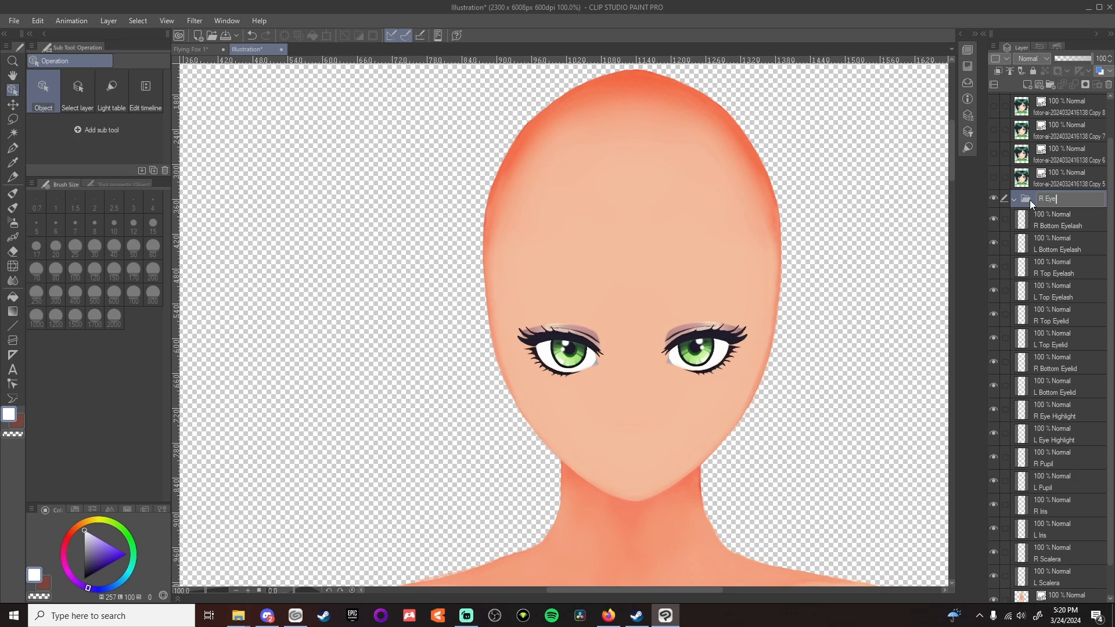
type("R Eye")
key("Return")
Move all eight right-eye layers, from R Bottom Eyelash to R Scalera, into the R Eye folder and collapse it
left_click(1064, 222)
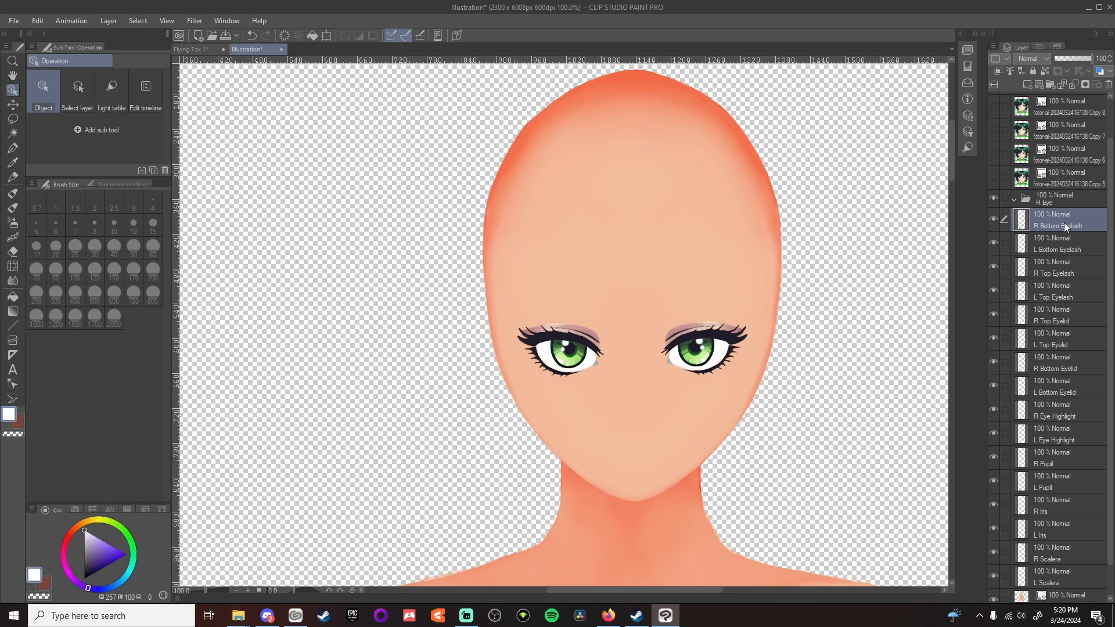
left_click(1059, 266, "ctrl")
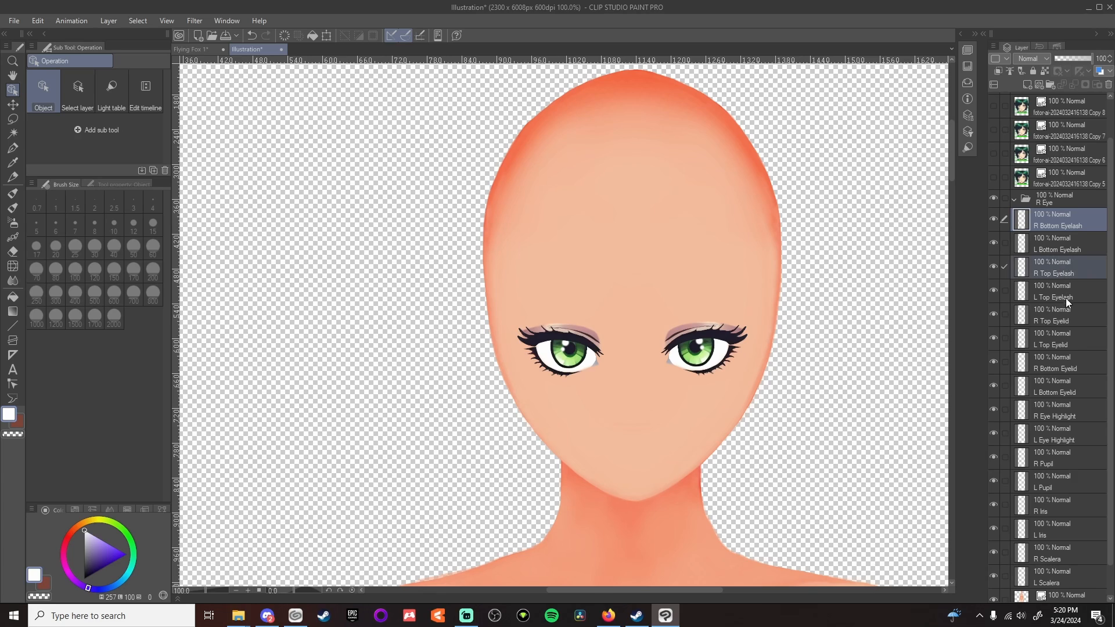
left_click(1064, 321, "ctrl")
left_click(1061, 364, "ctrl")
left_click(1058, 410, "ctrl")
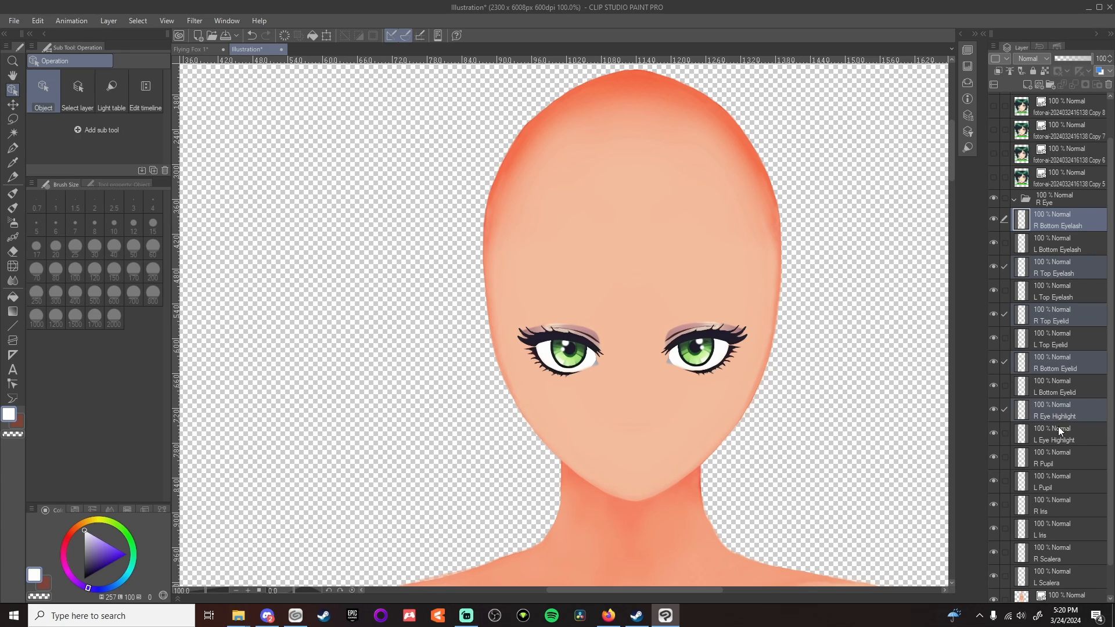
left_click(1058, 460, "ctrl")
left_click(1058, 505, "ctrl")
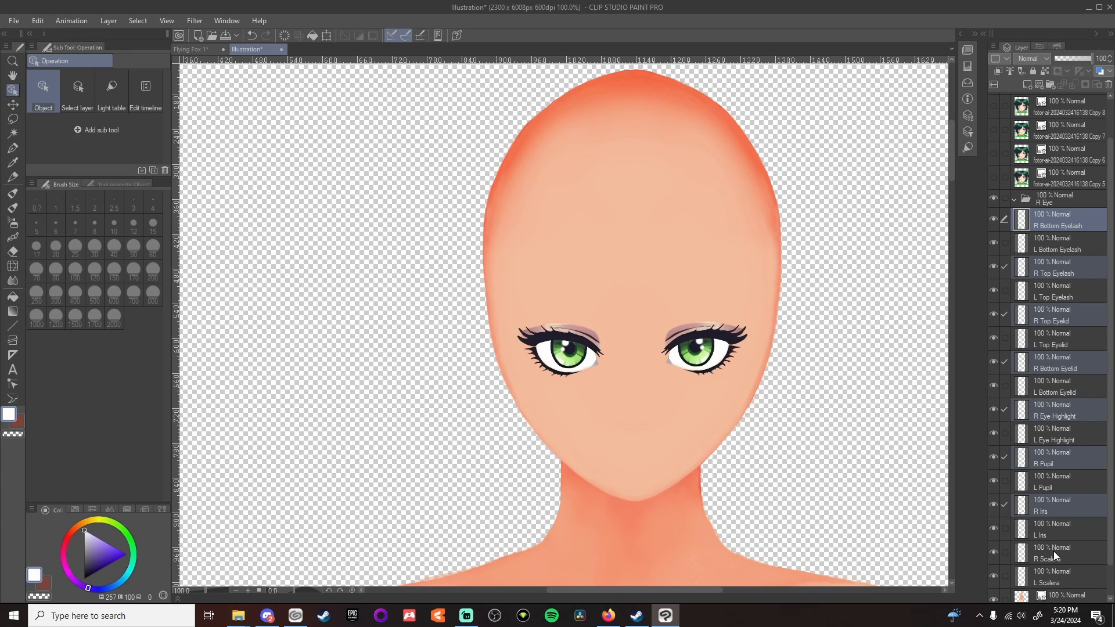
left_click(1054, 553, "ctrl")
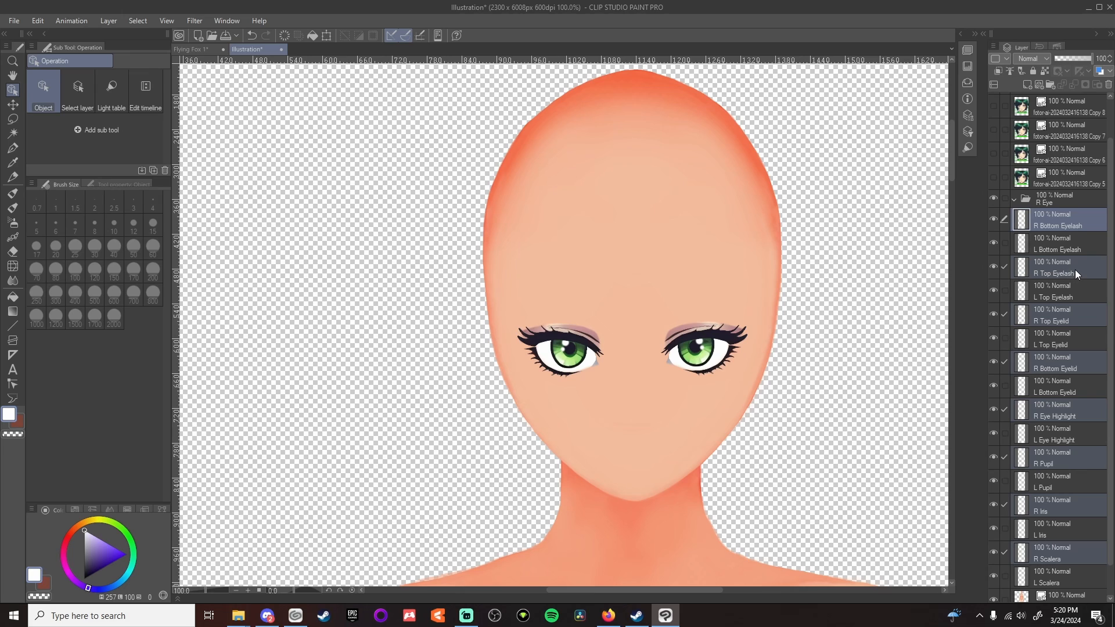
left_click_drag(1079, 223, 1065, 196)
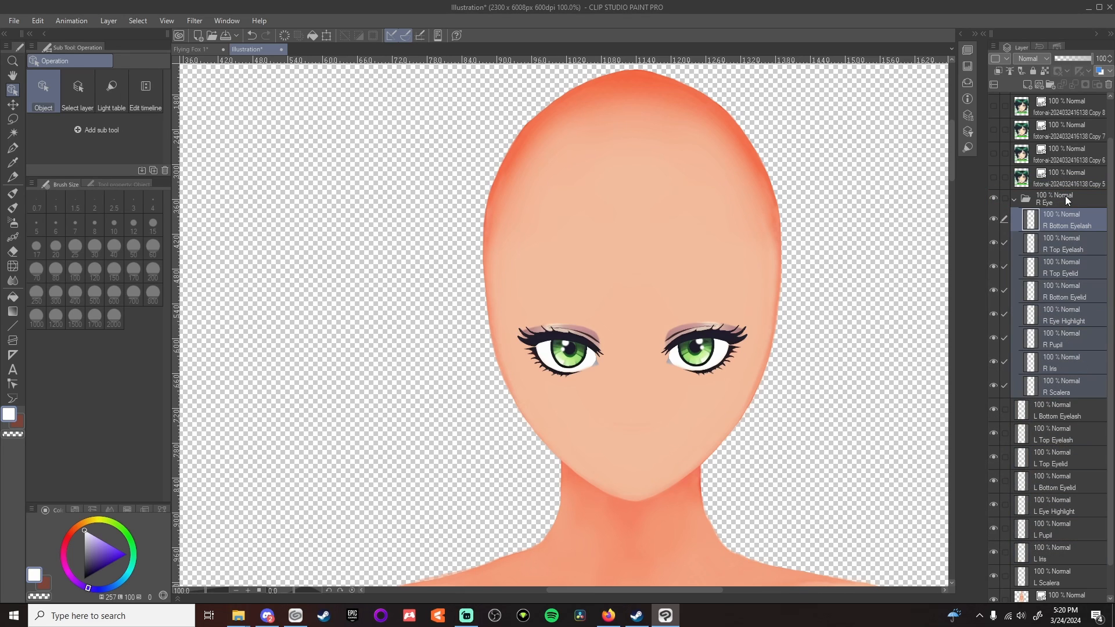
left_click(1015, 198)
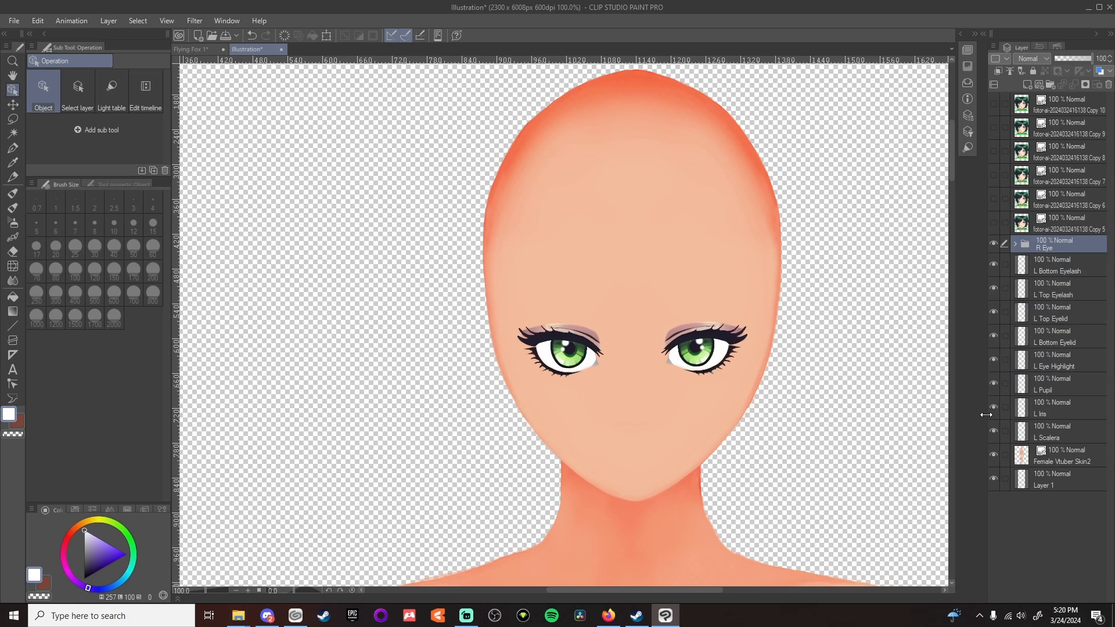
Create a layer folder named L Eye below the R Eye folder, and move all eight left-eye layers into it
left_click(1070, 259)
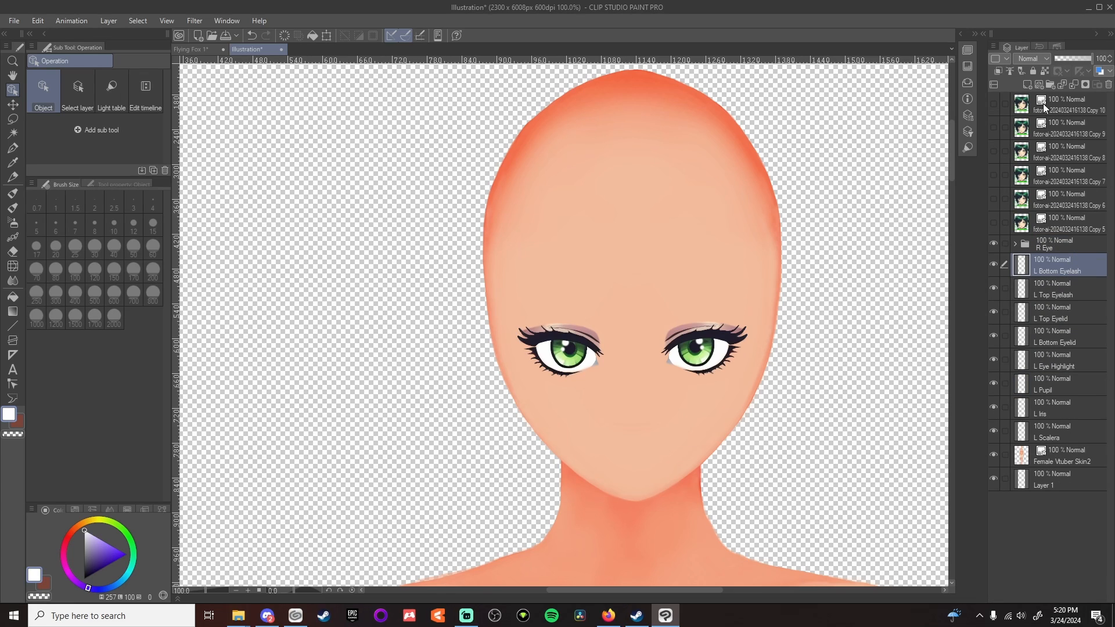
left_click(1051, 85)
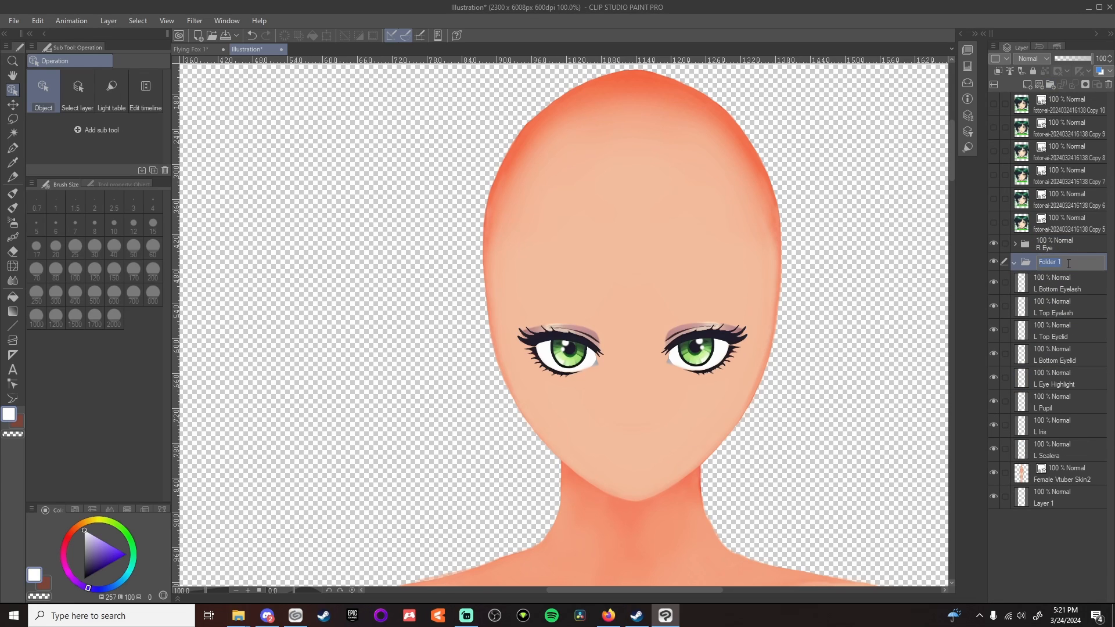
type("L Eye")
left_click_drag(1068, 278, 1078, 450)
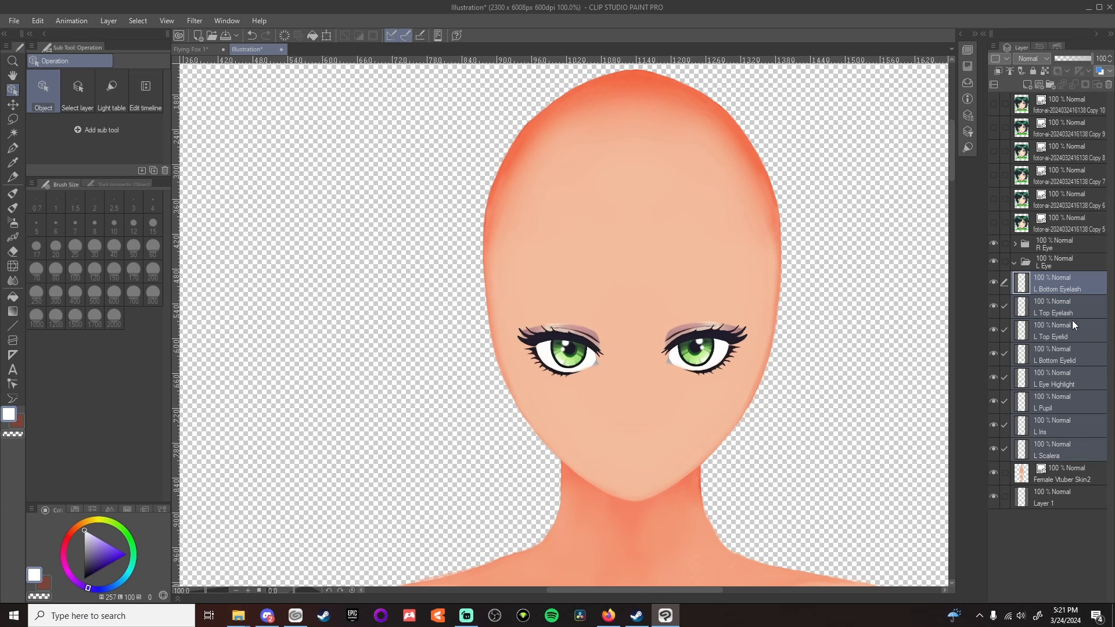
left_click(1014, 262)
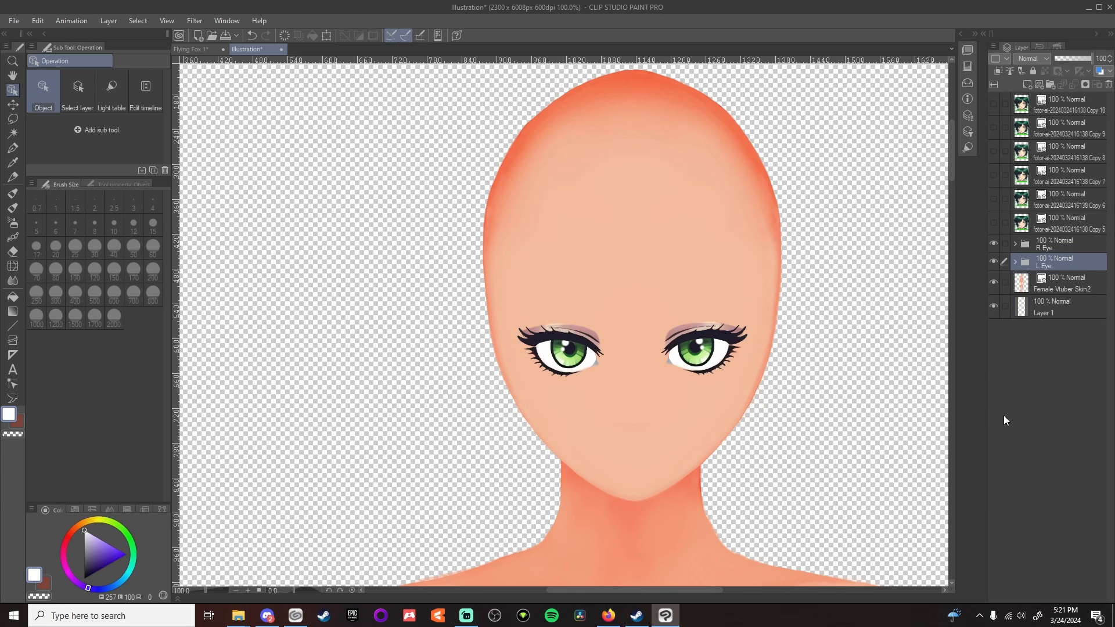
Compare the finished eyes with the Copy 8 reference image and review them on the face and full body
left_click(1015, 259)
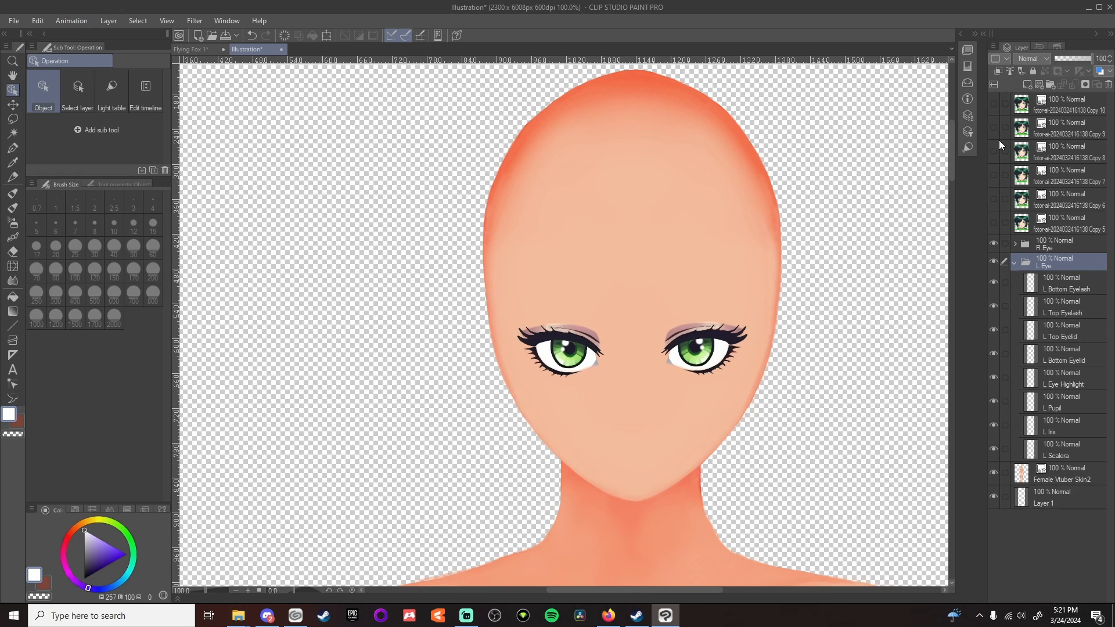
left_click(995, 150)
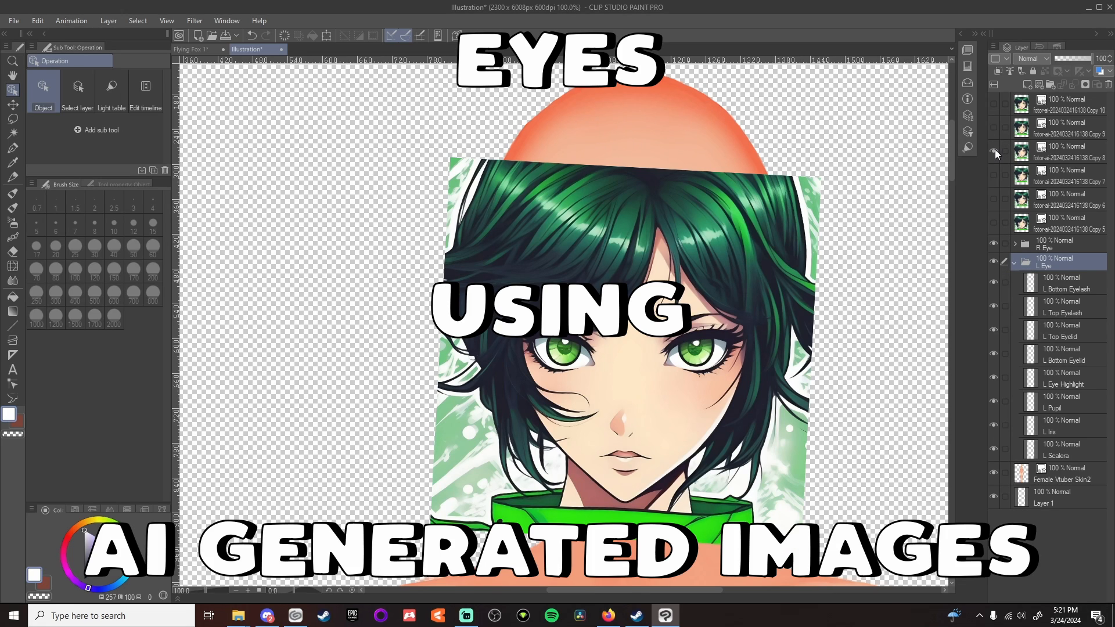
left_click(993, 151)
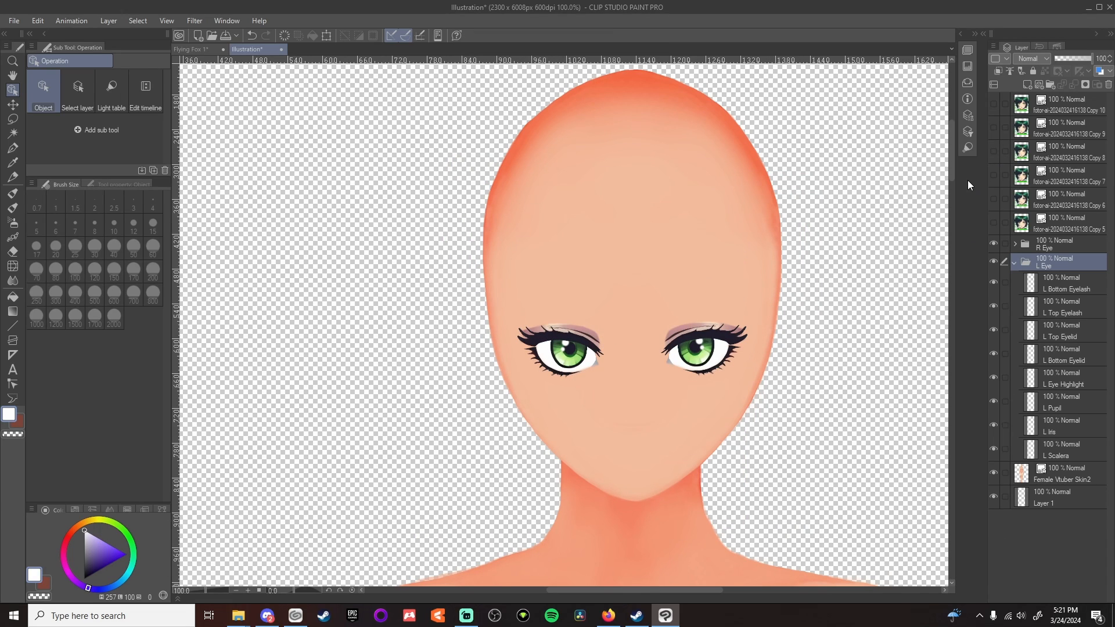
scroll(678, 327, "up", 1)
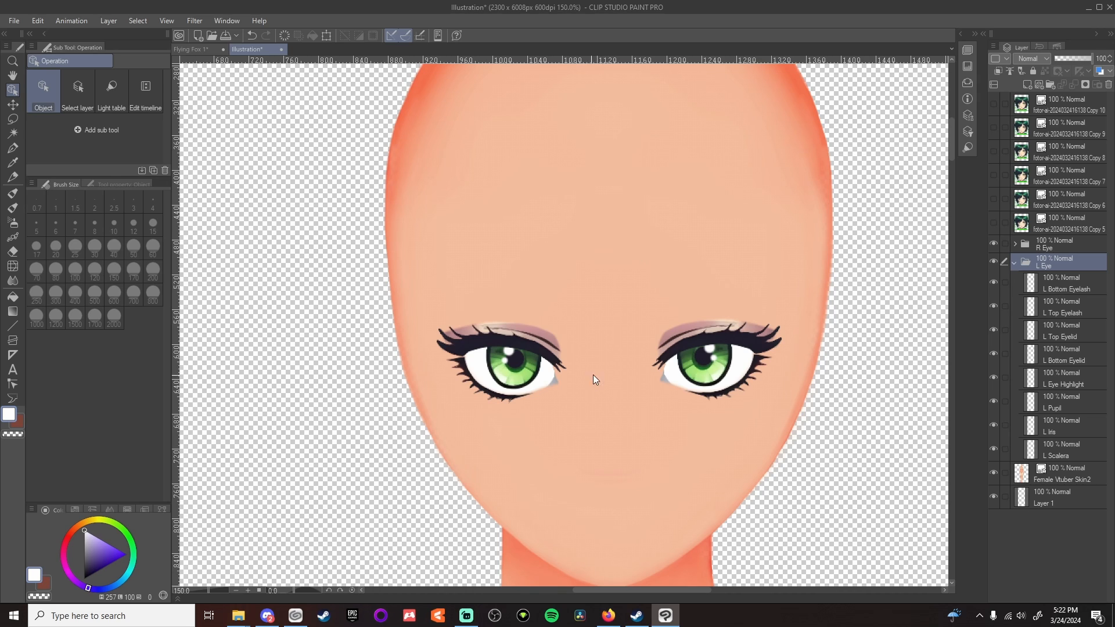
scroll(865, 298, "down", 5)
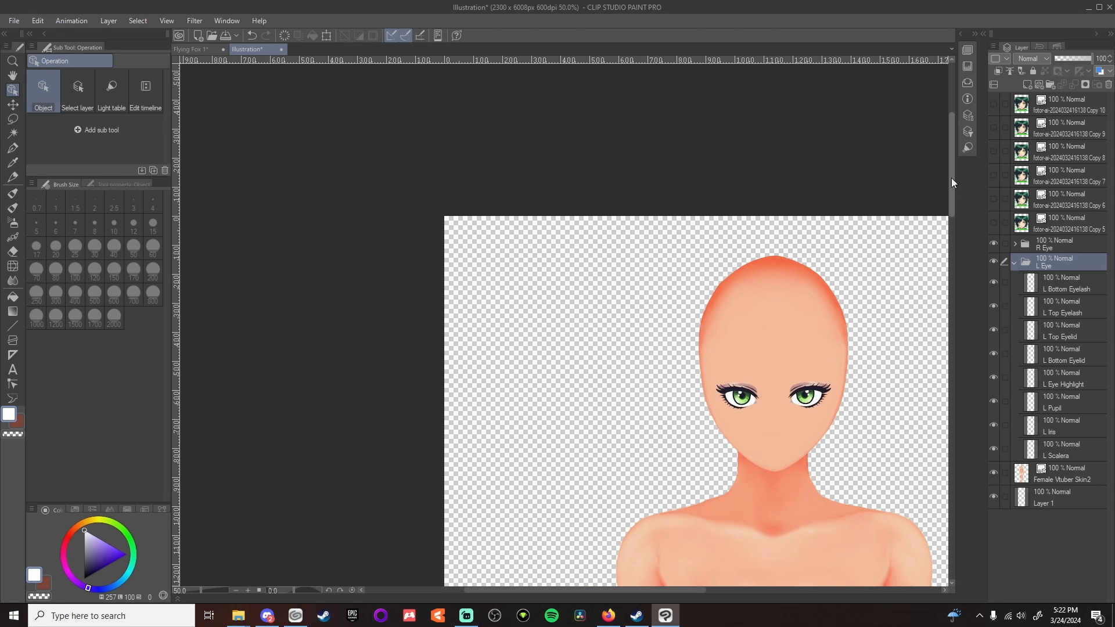
left_click_drag(951, 178, 953, 240)
scroll(709, 571, "down", 2)
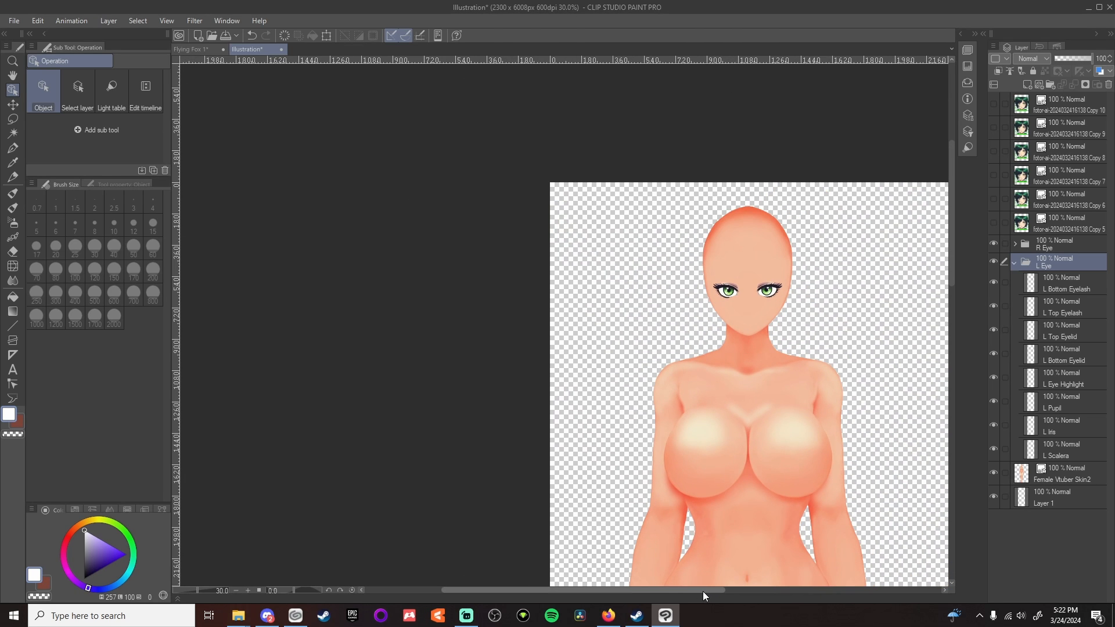
left_click_drag(702, 591, 726, 591)
left_click_drag(952, 255, 963, 425)
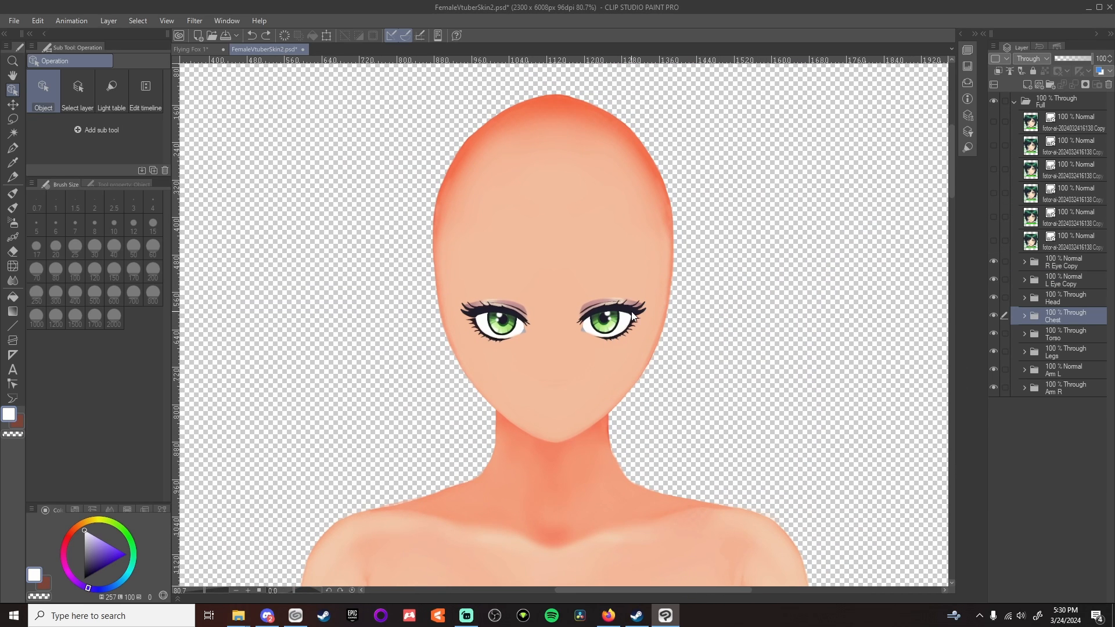
Move the R Eye Copy and L Eye Copy folders together slightly higher on the face
left_click(1068, 262)
left_click(1070, 282, "ctrl")
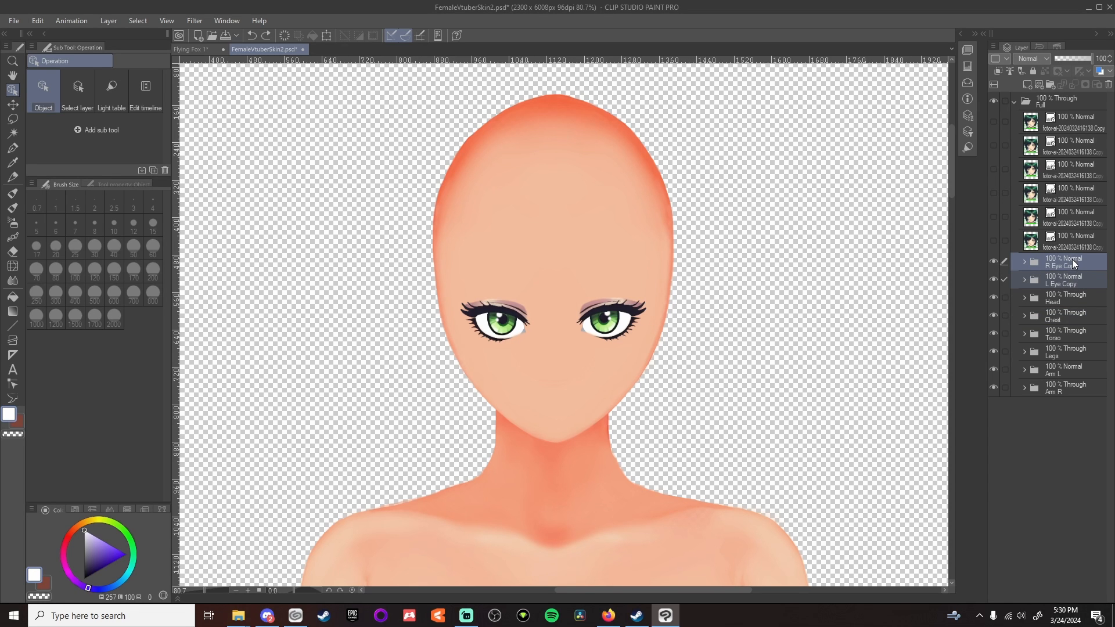
left_click(1076, 262)
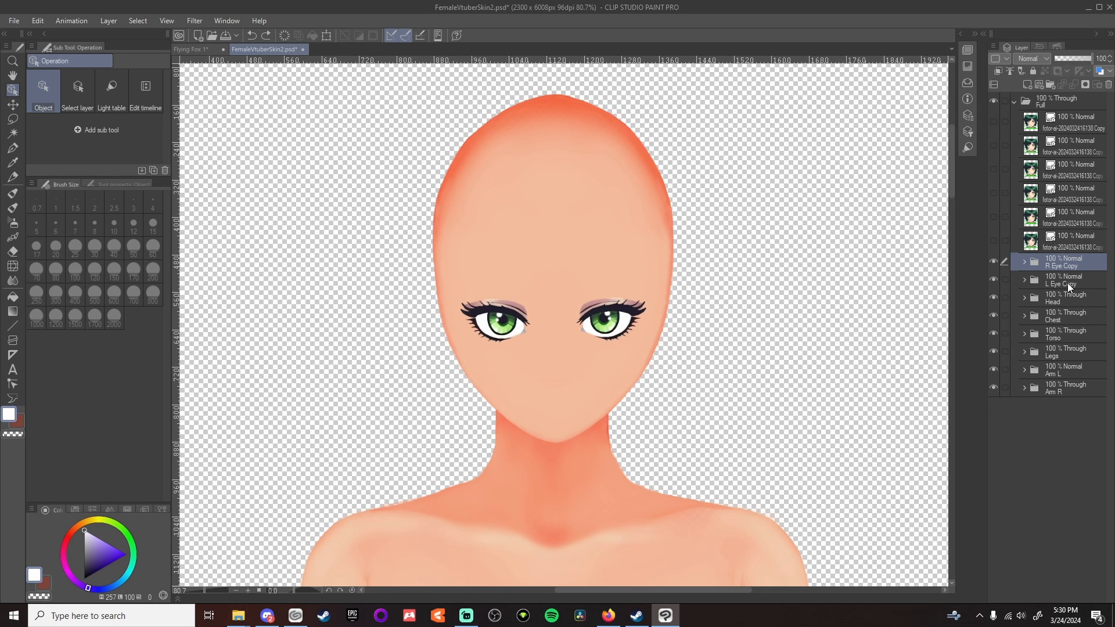
left_click(1067, 284, "ctrl")
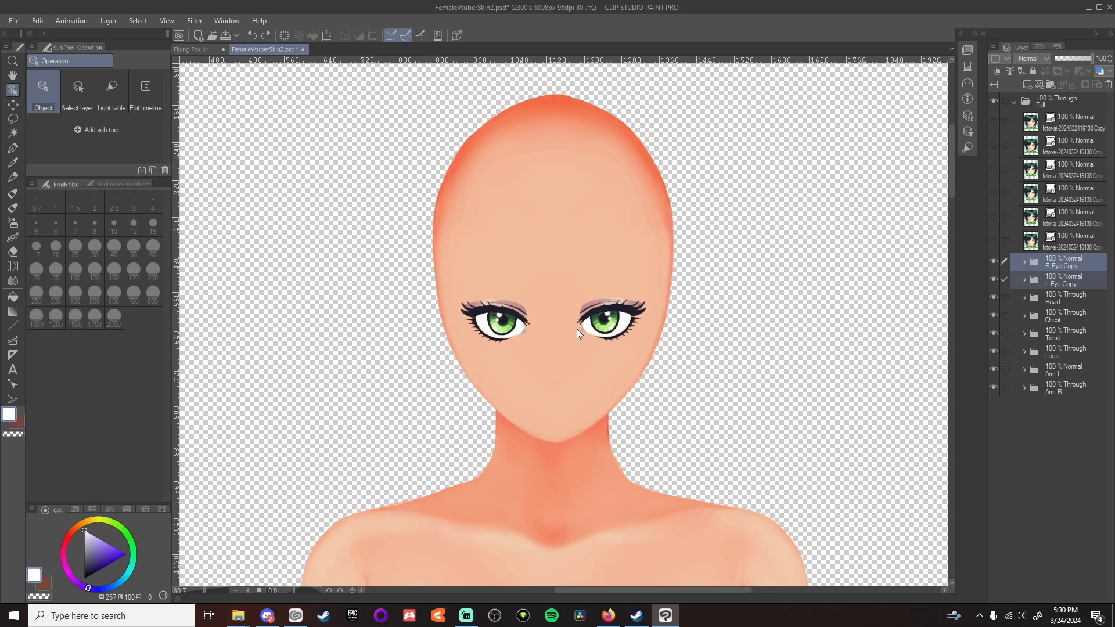
left_click_drag(607, 321, 606, 307)
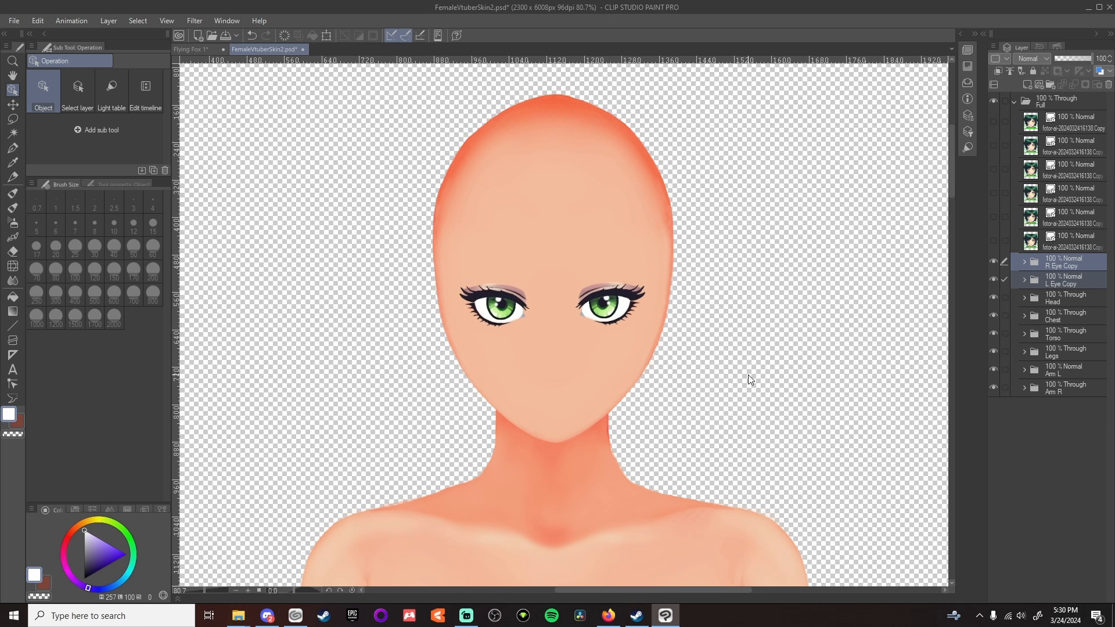
scroll(738, 378, "down", 4)
scroll(737, 379, "up", 4)
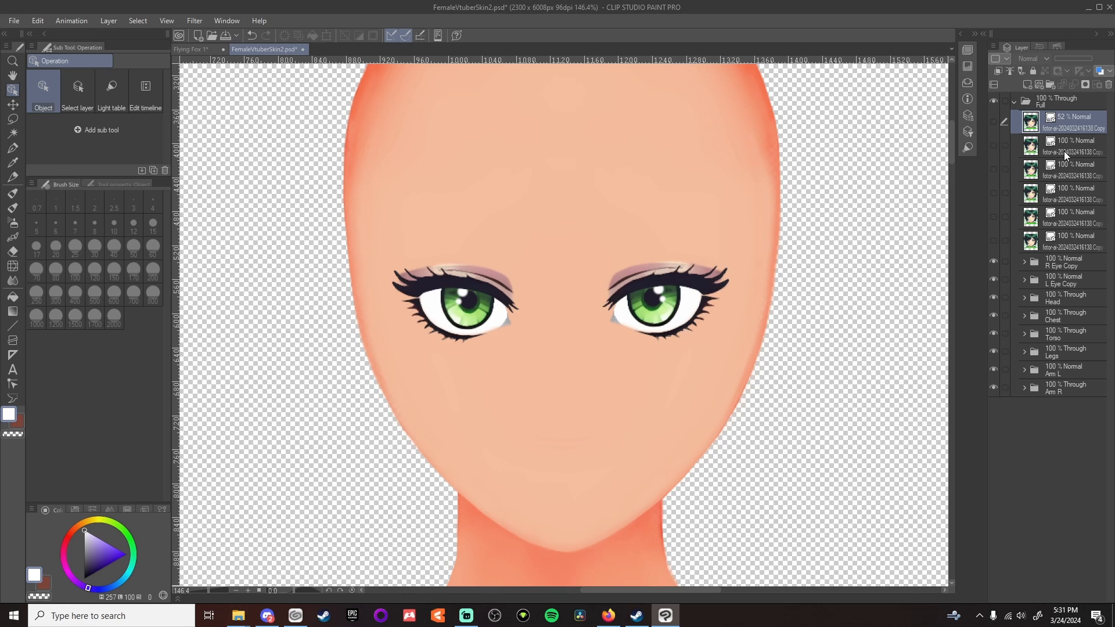
Show the second reference image from the top of the Full folder over the face and lower its opacity to 40%
left_click(1014, 149)
left_click(994, 146)
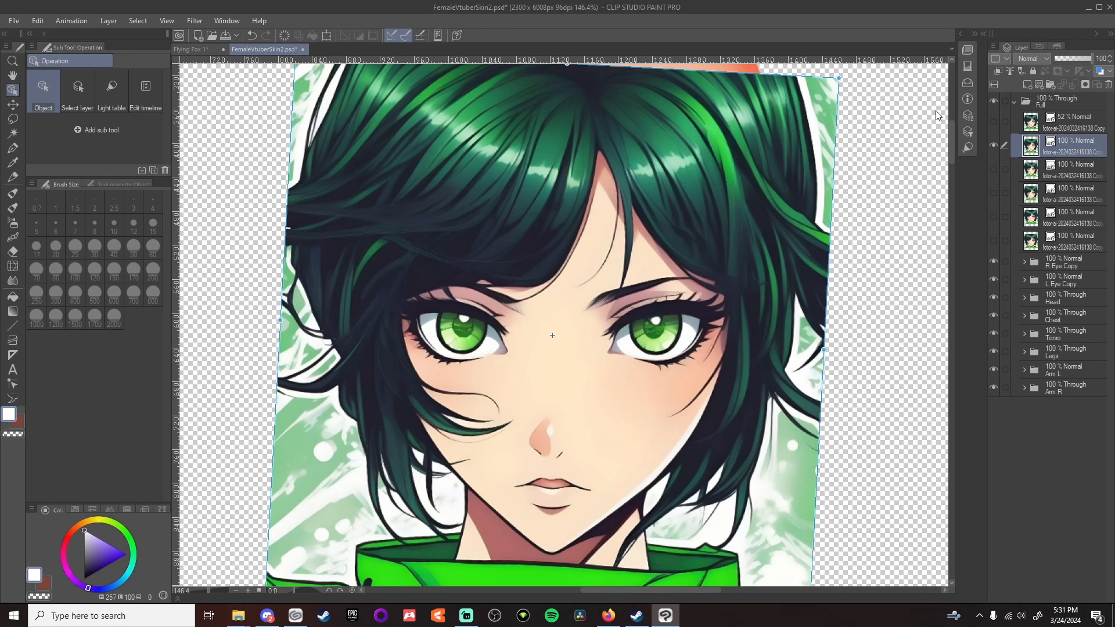
scroll(872, 151, "down", 1)
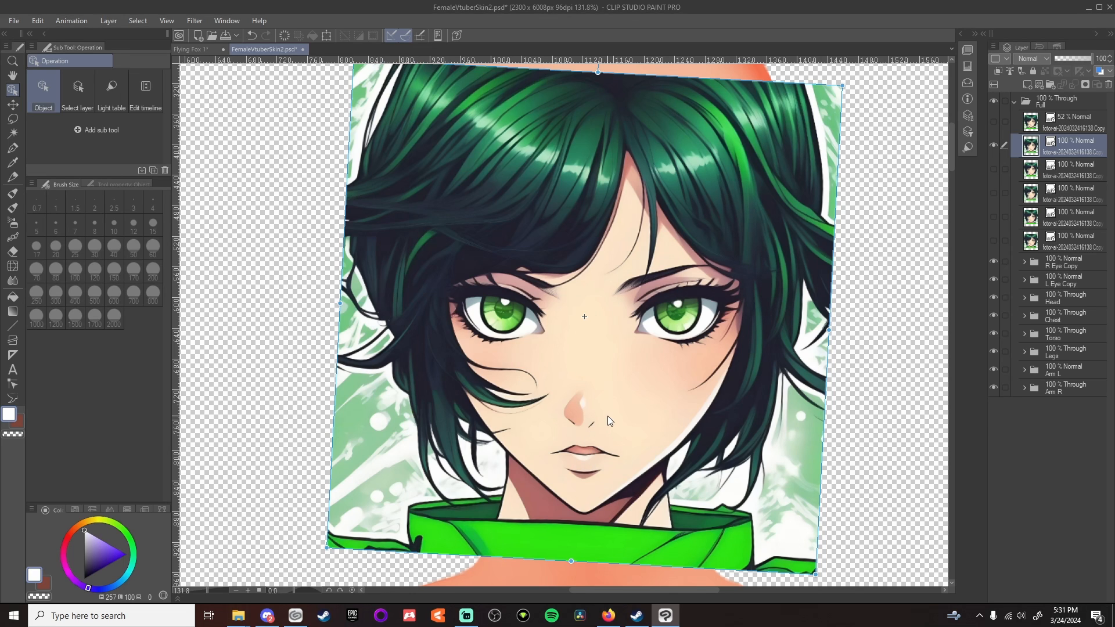
scroll(607, 415, "up", 1)
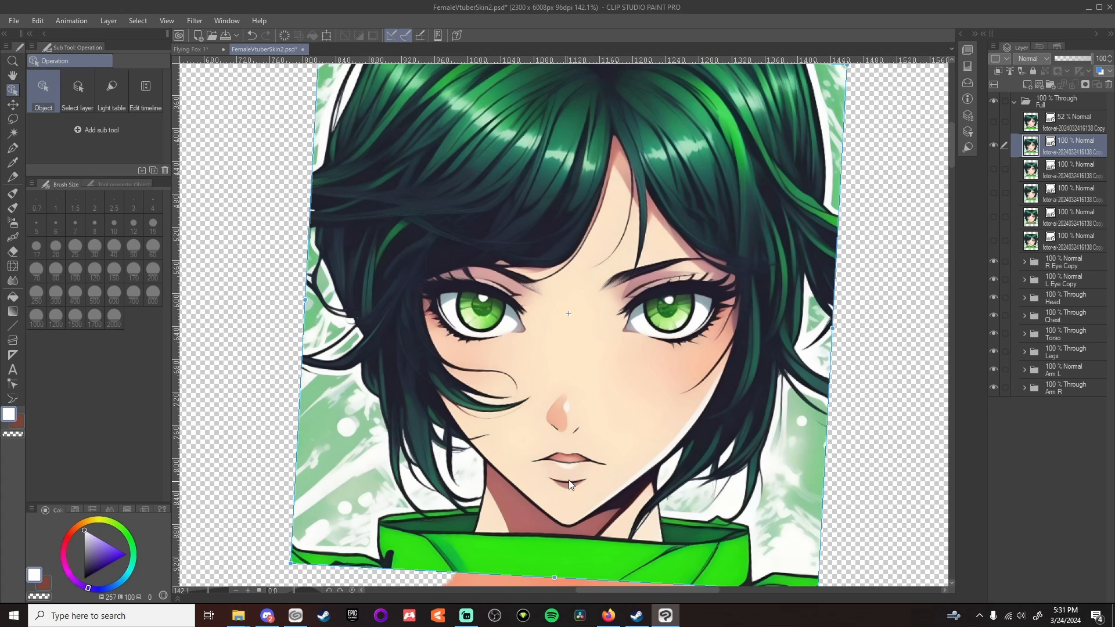
scroll(607, 417, "down", 6)
left_click_drag(1089, 59, 1070, 59)
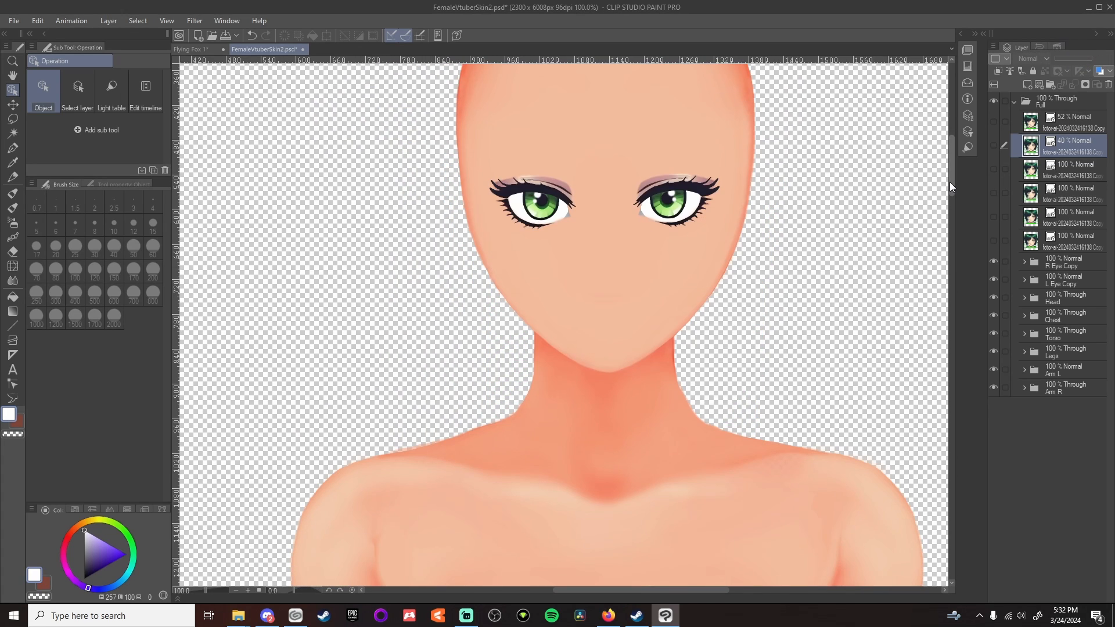
left_click_drag(950, 182, 949, 174)
scroll(831, 250, "up", 2)
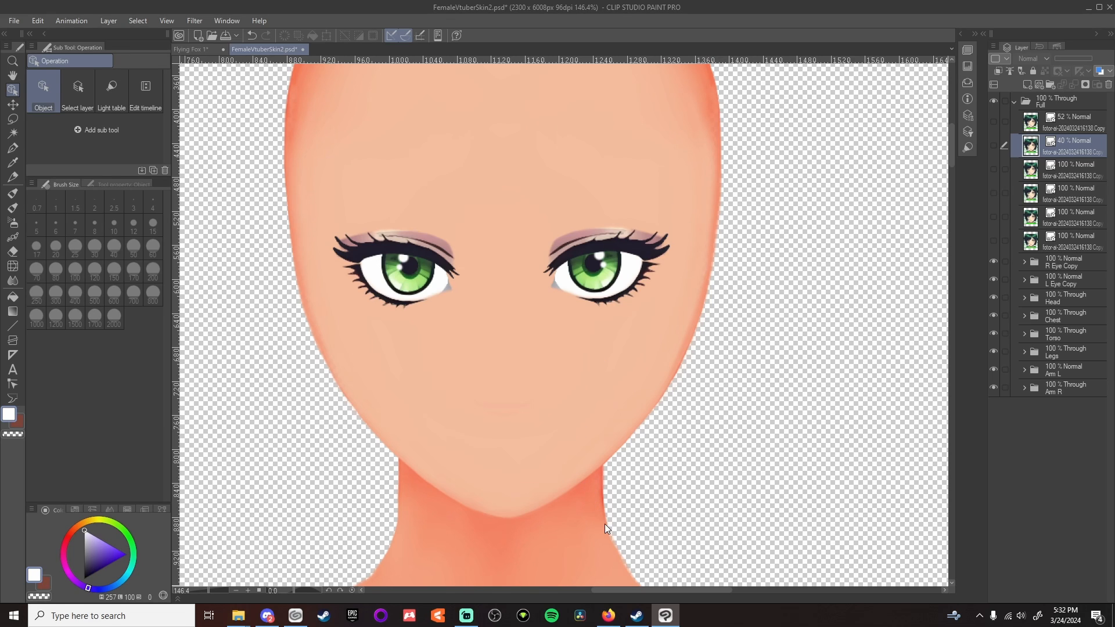
Open the recent illustration Flying Fox 1
left_click(14, 20)
mouse_move(116, 77)
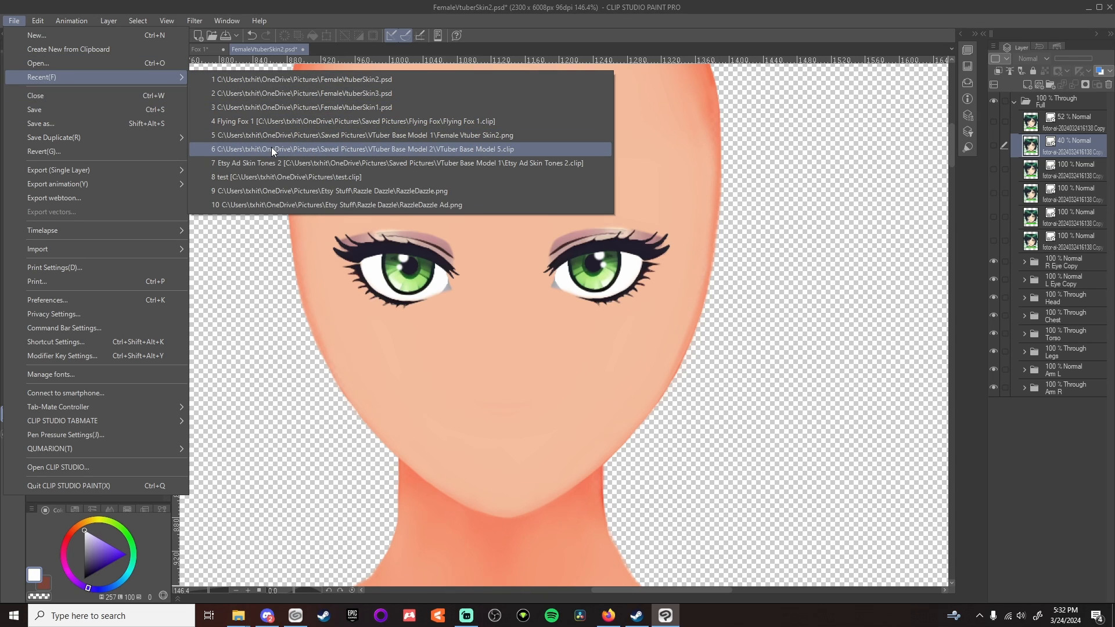
left_click(274, 120)
Examine the finished Flying Fox 1 character's face, hair and clothing, and collapse the Arm L folder to review the part folders
scroll(614, 347, "up", 3)
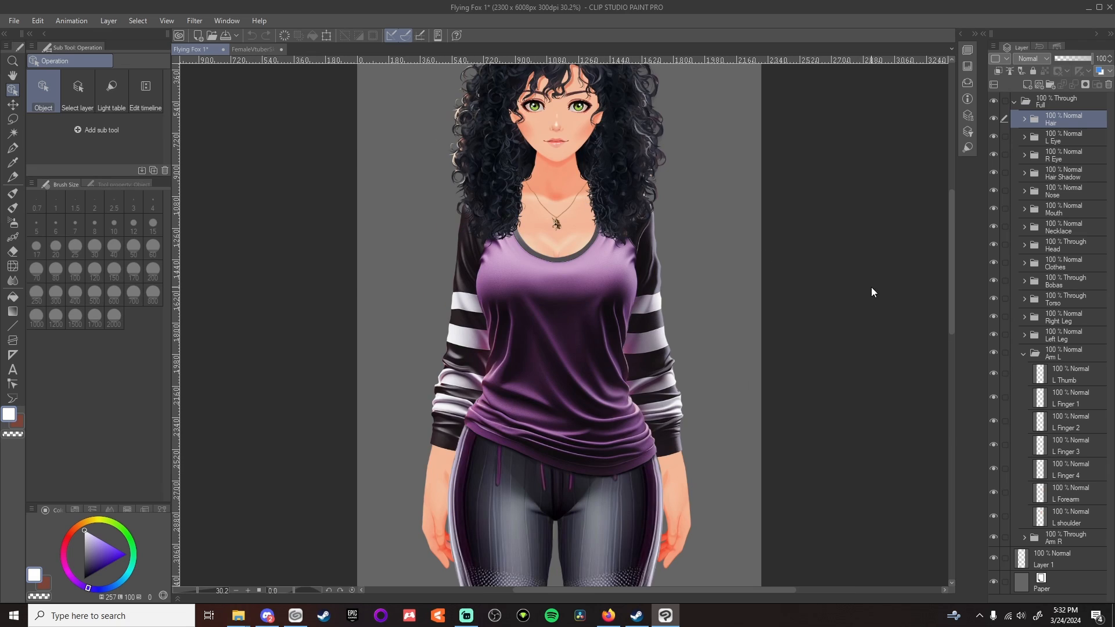
scroll(949, 250, "up", 1)
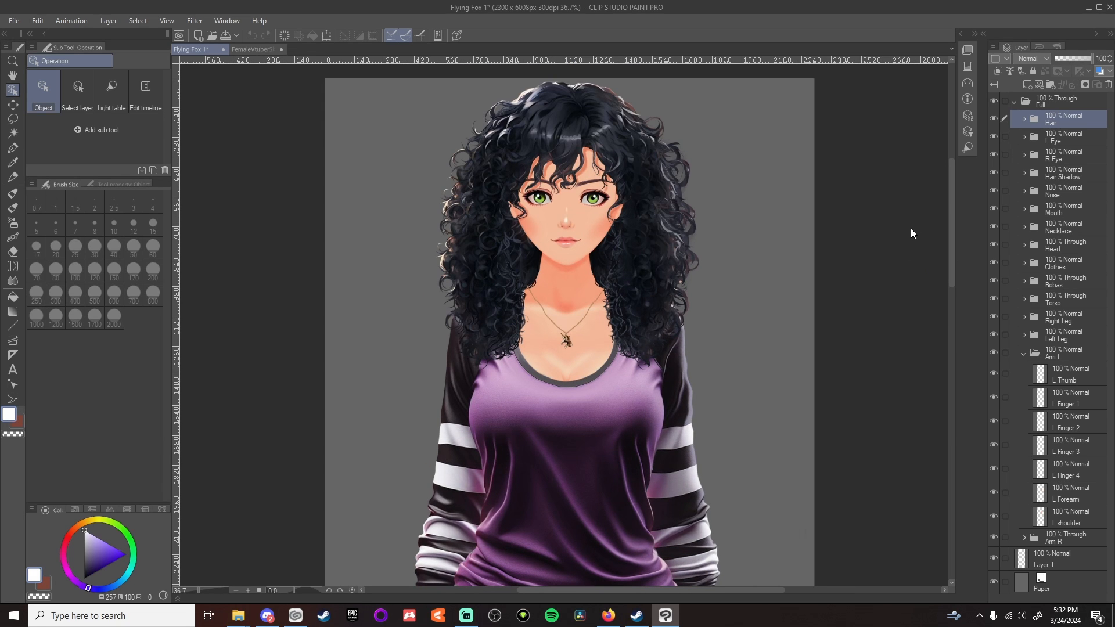
mouse_move(949, 196)
left_mouse_down()
mouse_move(943, 364)
mouse_move(939, 190)
left_mouse_up()
scroll(491, 206, "up", 1)
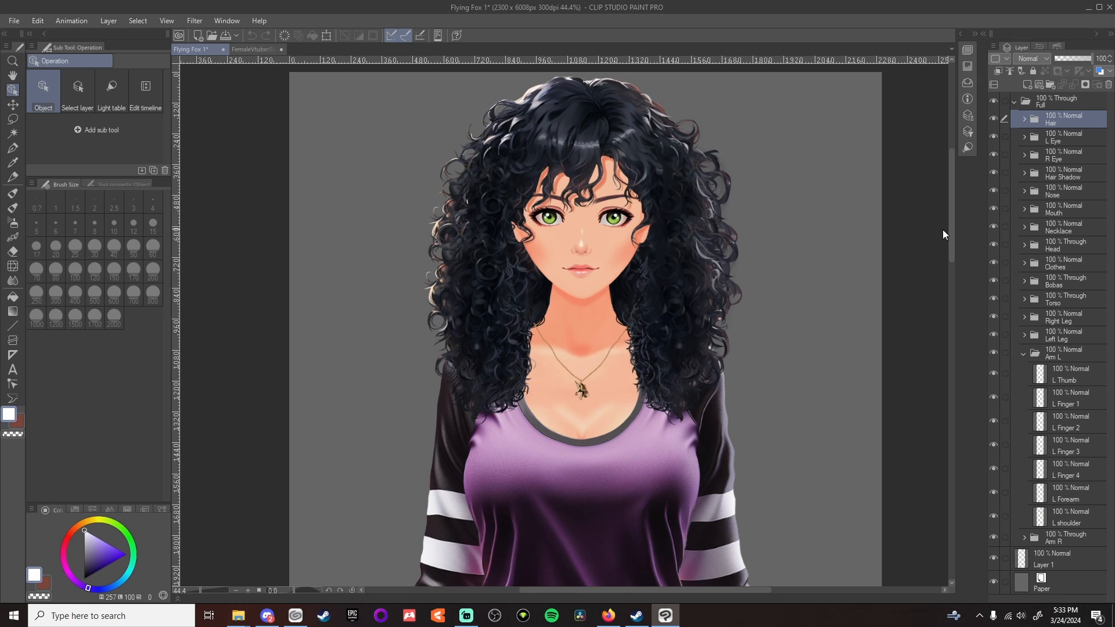
left_click_drag(951, 235, 964, 264)
scroll(747, 298, "down", 1)
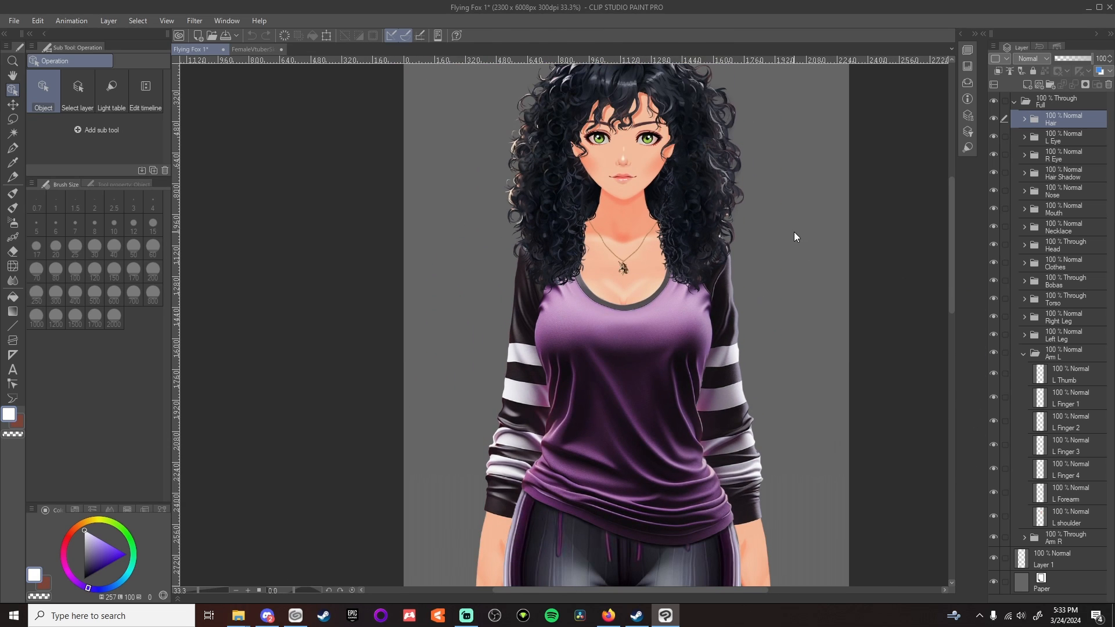
scroll(793, 231, "down", 1)
scroll(951, 235, "up", 1)
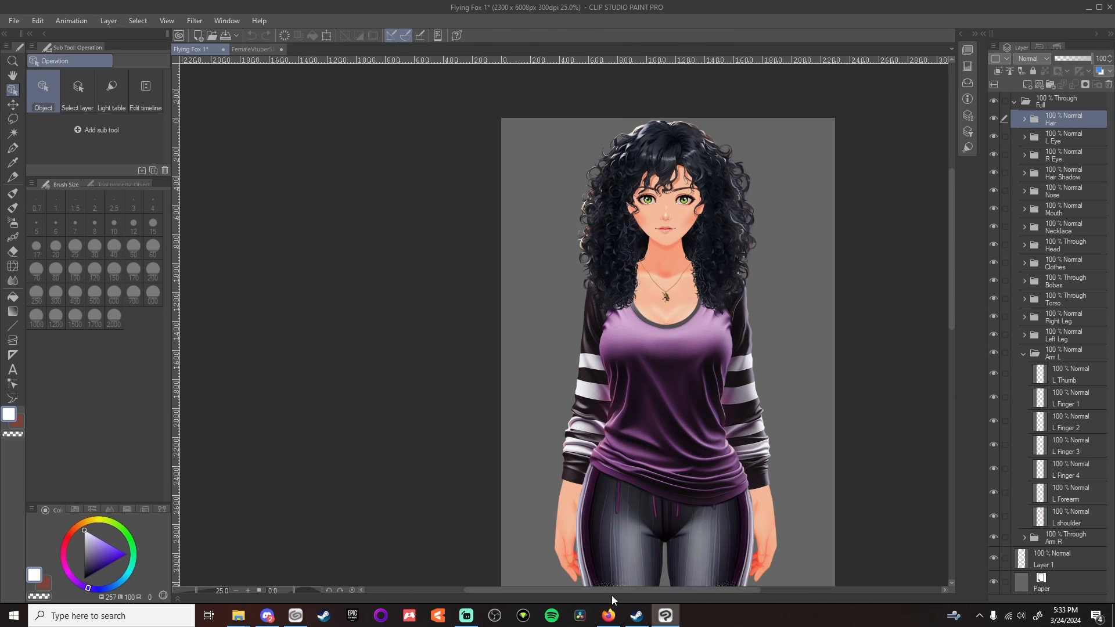
left_click_drag(611, 594, 652, 588)
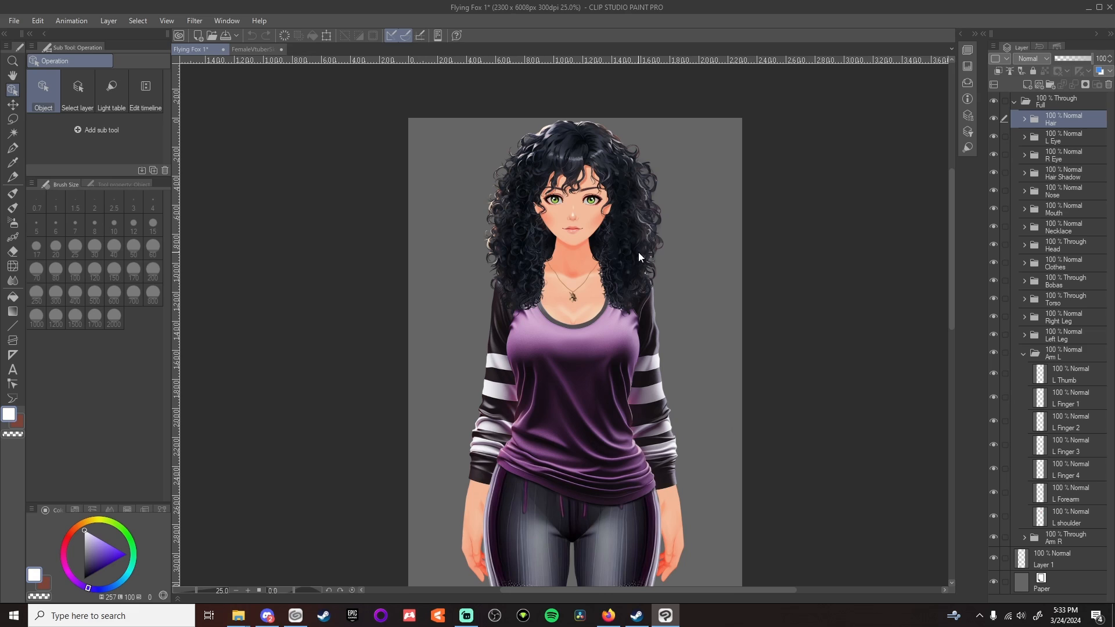
left_click(1023, 354)
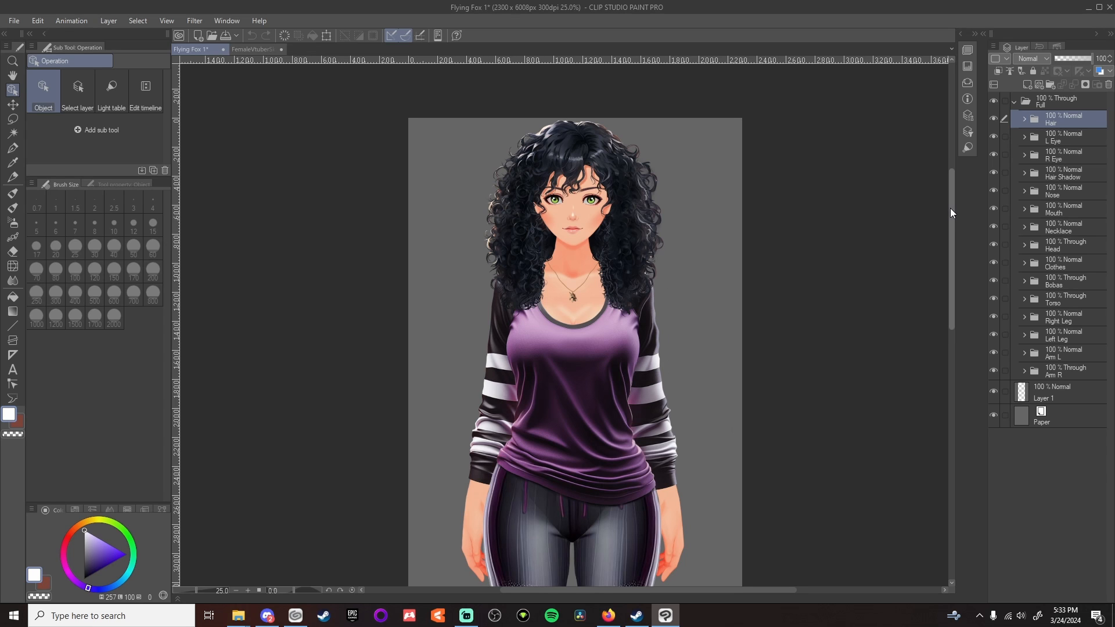
mouse_move(951, 207)
left_mouse_down()
mouse_move(949, 319)
mouse_move(963, 250)
mouse_move(952, 216)
left_mouse_up()
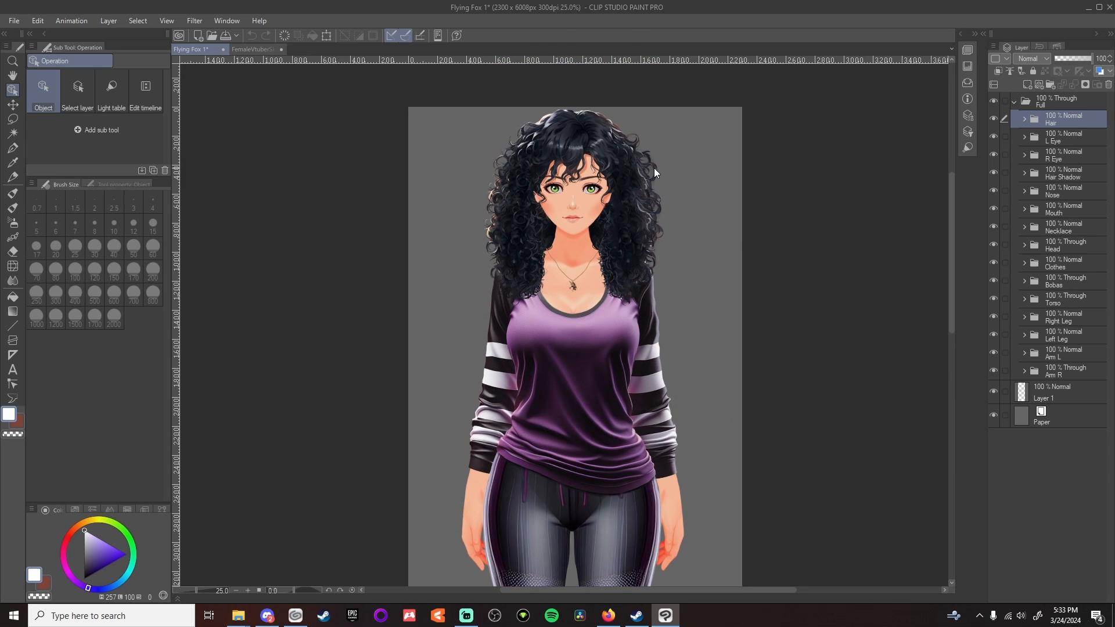
scroll(654, 169, "up", 3)
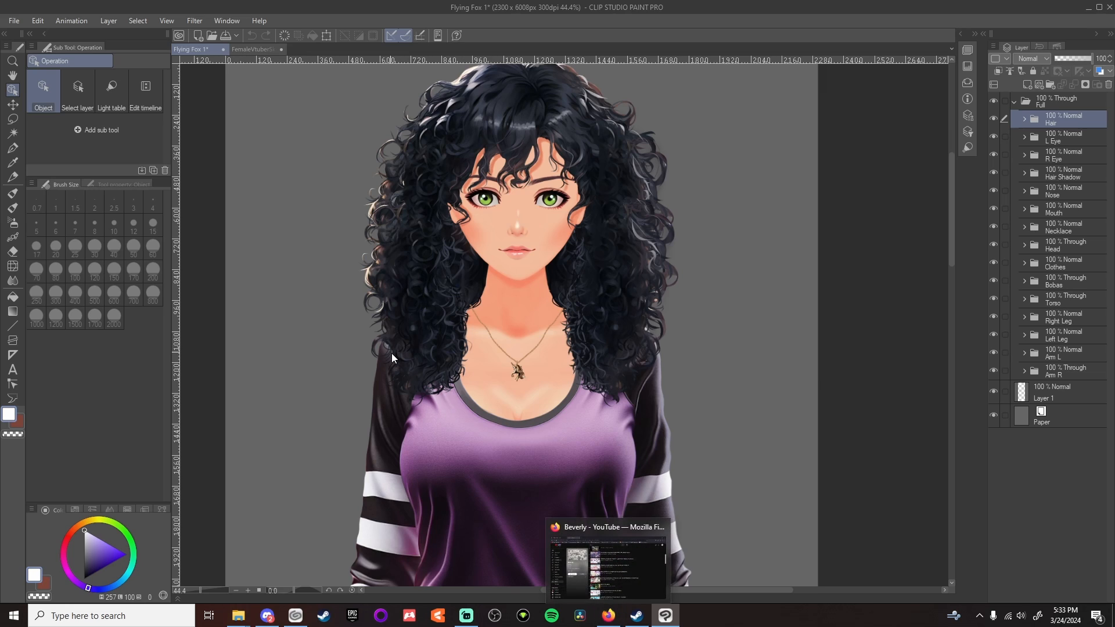